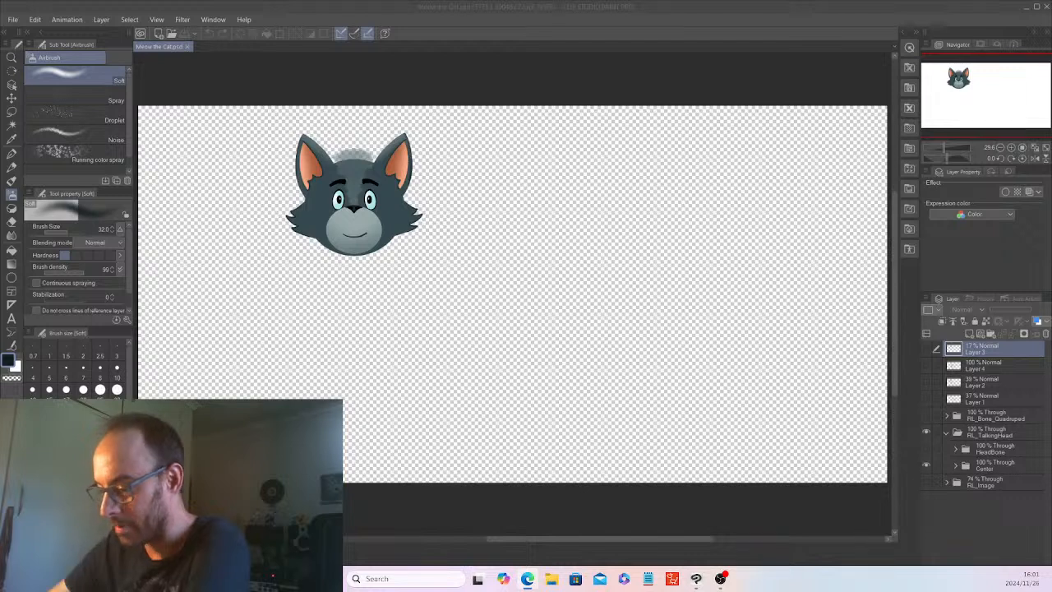
# Browse to the Sample Images folder inside Lost Tales of the Ark in the file-opening dialog.
pyautogui.click(14, 22)
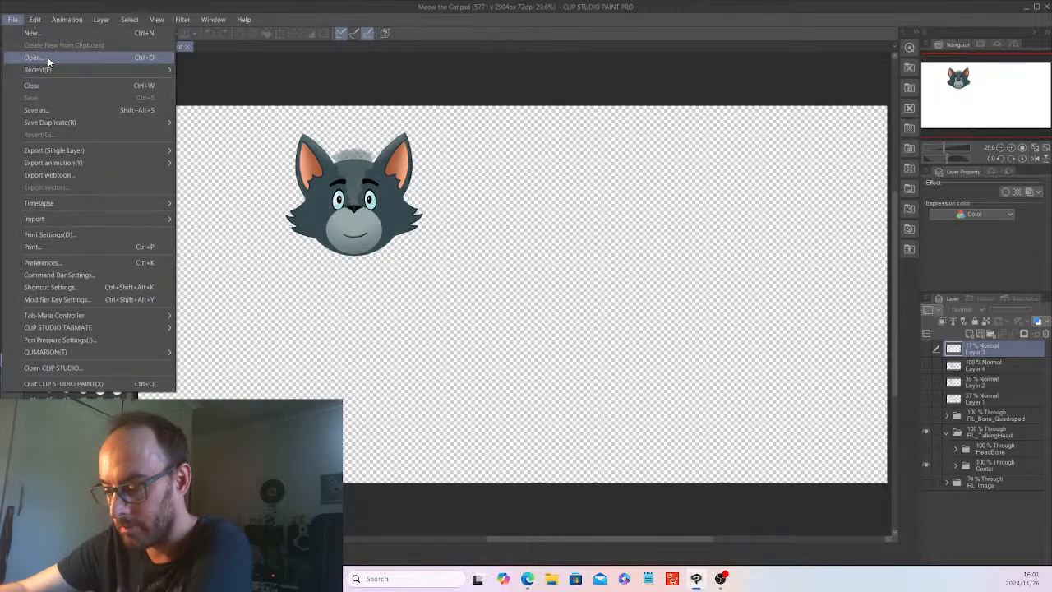
pyautogui.click(47, 57)
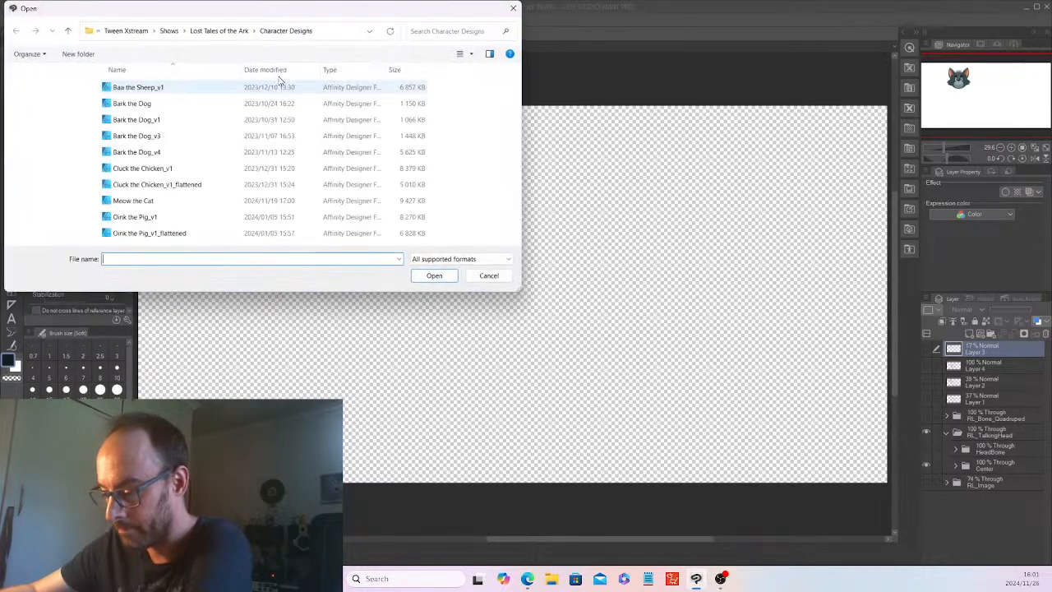
pyautogui.click(219, 31)
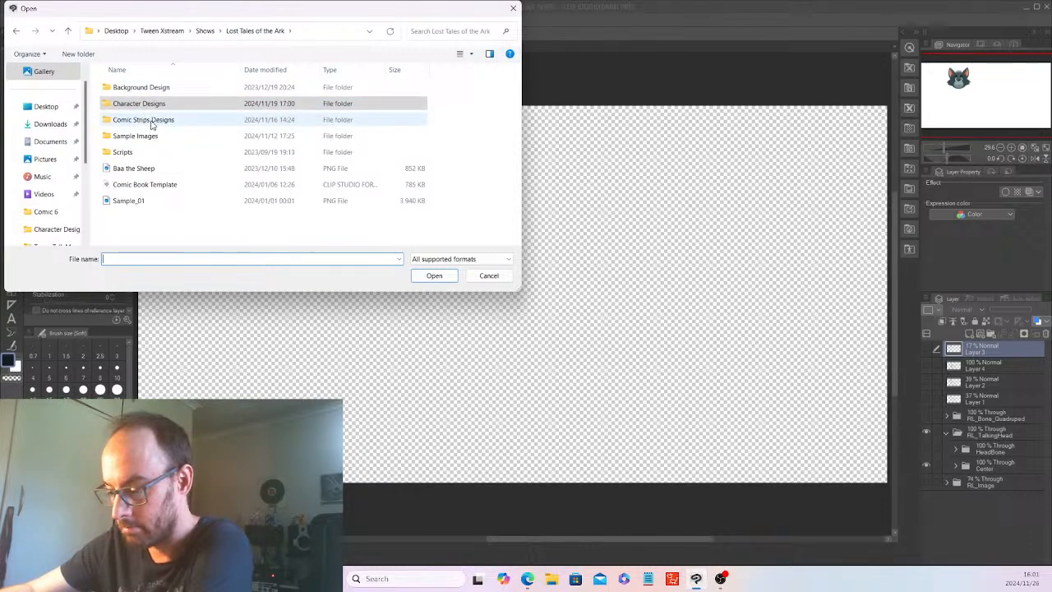
pyautogui.doubleClick(141, 137)
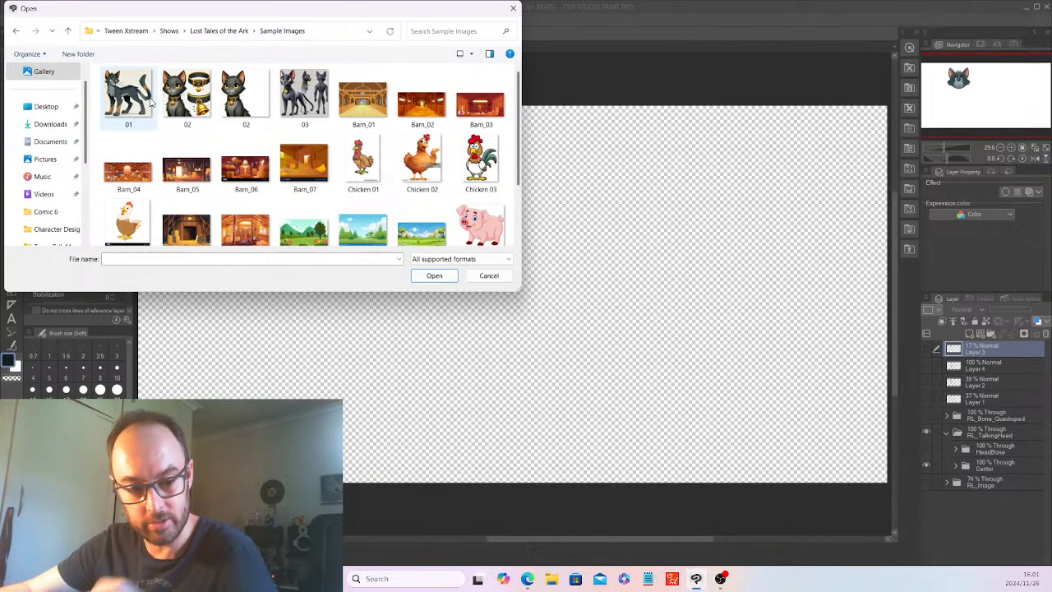
# Open the cat reference images 01, both images named 02, and 03 together.
pyautogui.click(124, 87)
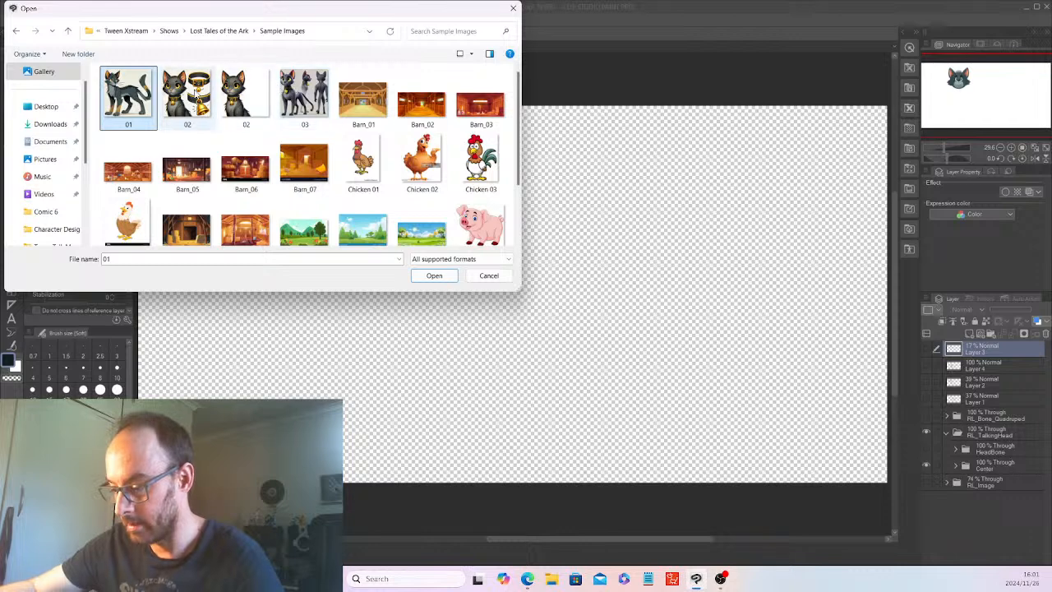
pyautogui.click(187, 97)
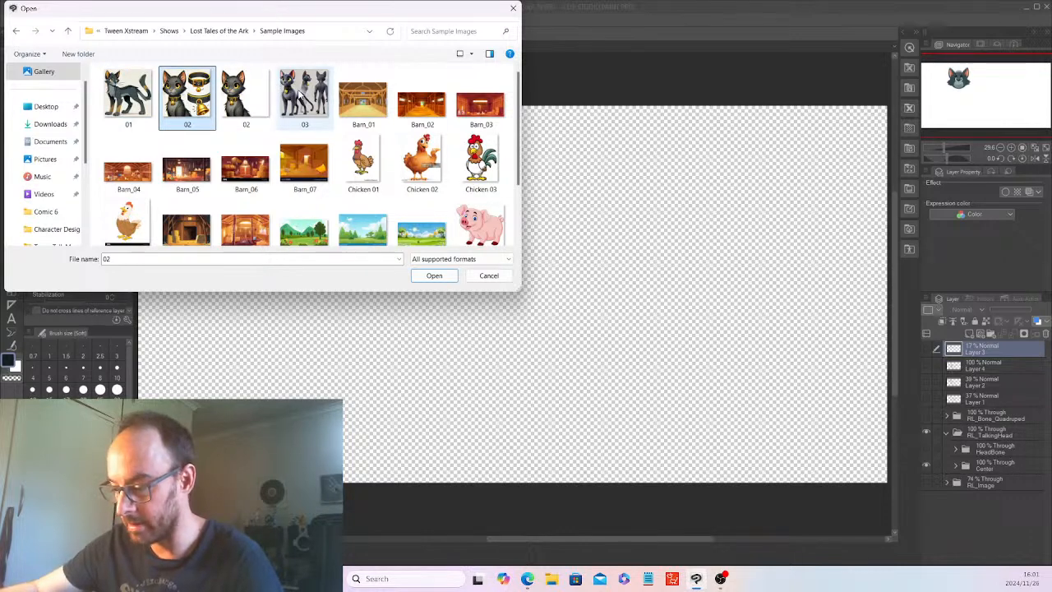
pyautogui.keyDown('shift'); pyautogui.click(301, 94); pyautogui.keyUp('shift')
pyautogui.click(129, 89)
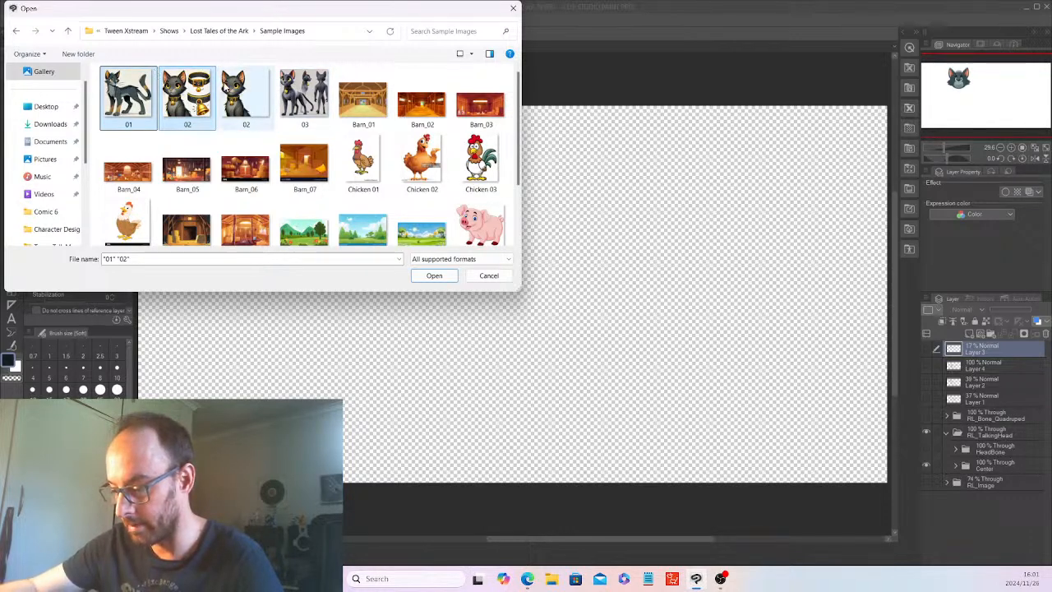
pyautogui.keyDown('ctrl'); pyautogui.click(180, 91); pyautogui.keyUp('ctrl')
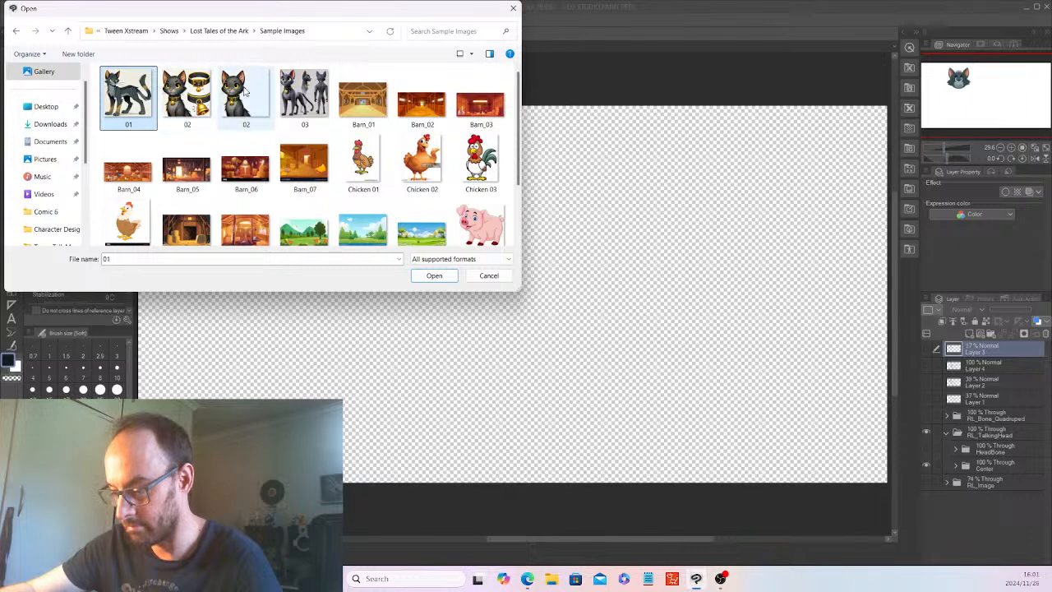
pyautogui.keyDown('shift'); pyautogui.click(304, 92); pyautogui.keyUp('shift')
pyautogui.click(434, 275)
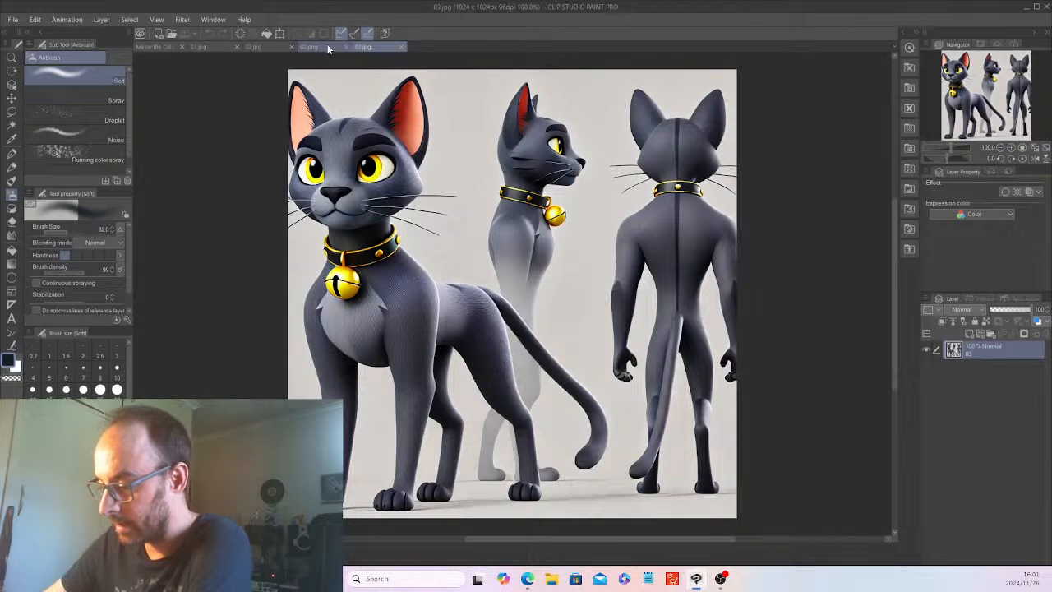
# Close the extra PNG reference image and return to the Meow the Cat.psd document.
pyautogui.click(314, 47)
pyautogui.click(346, 47)
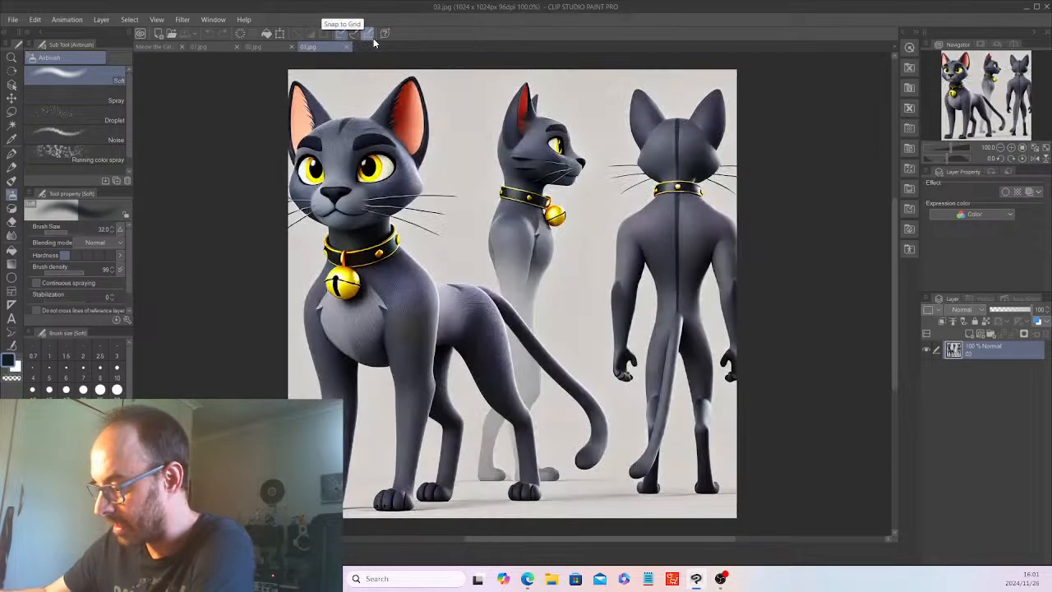
pyautogui.click(157, 47)
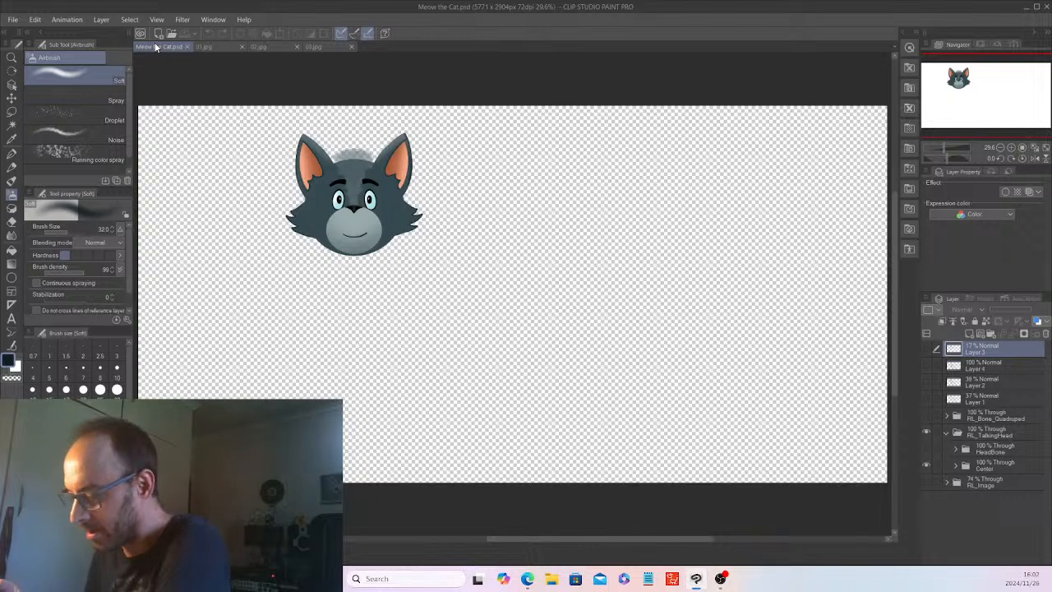
# Show the Layer 4 body sketch, keep Layer 3 hidden, and lower Layer 4's opacity to 32%.
pyautogui.click(927, 348)
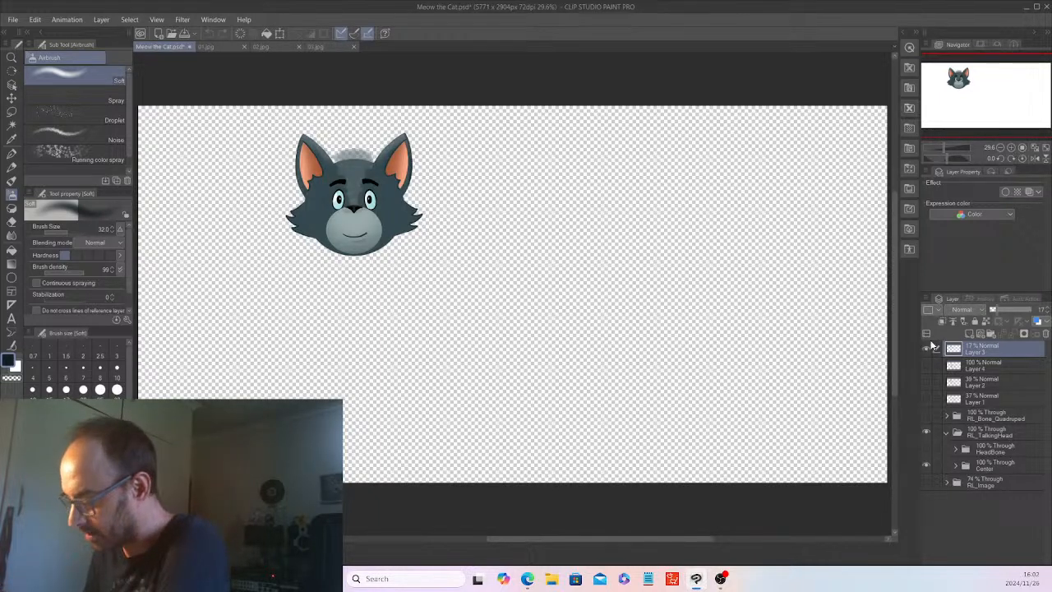
pyautogui.click(926, 363)
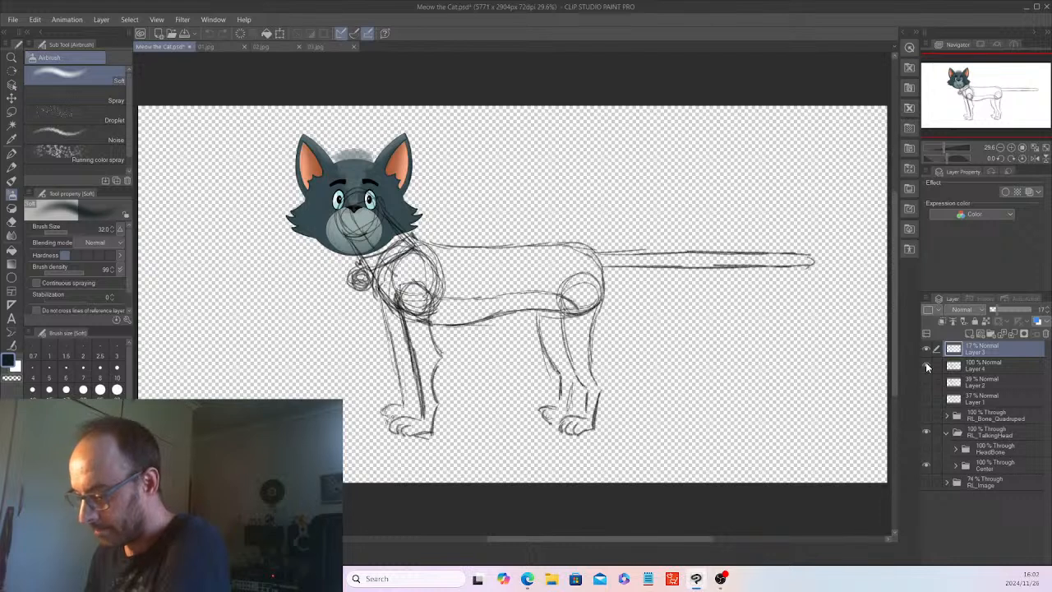
pyautogui.click(925, 346)
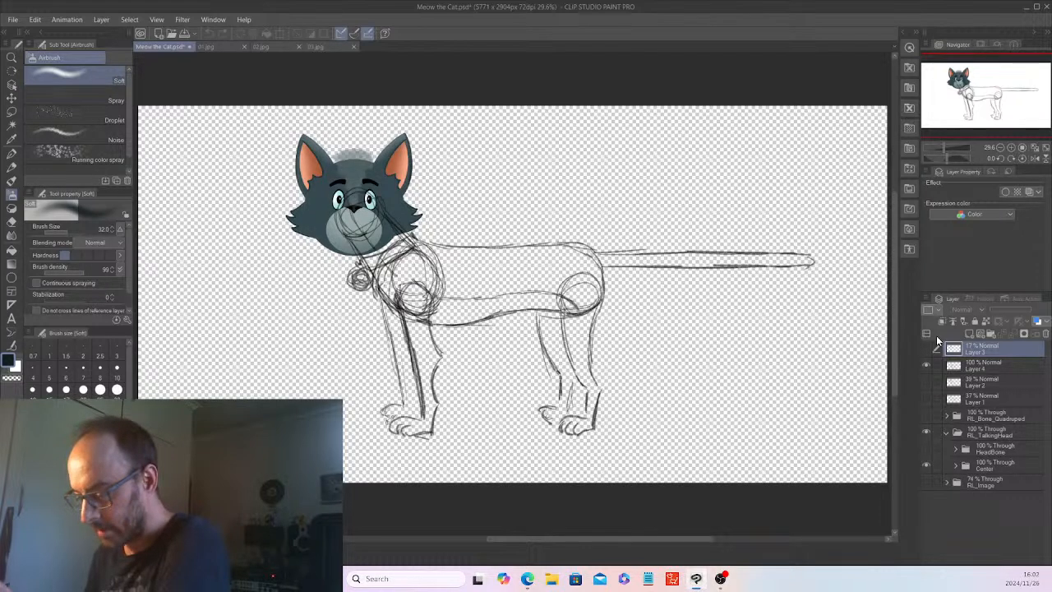
pyautogui.click(982, 365)
pyautogui.moveTo(1028, 309); pyautogui.dragTo(1002, 308)
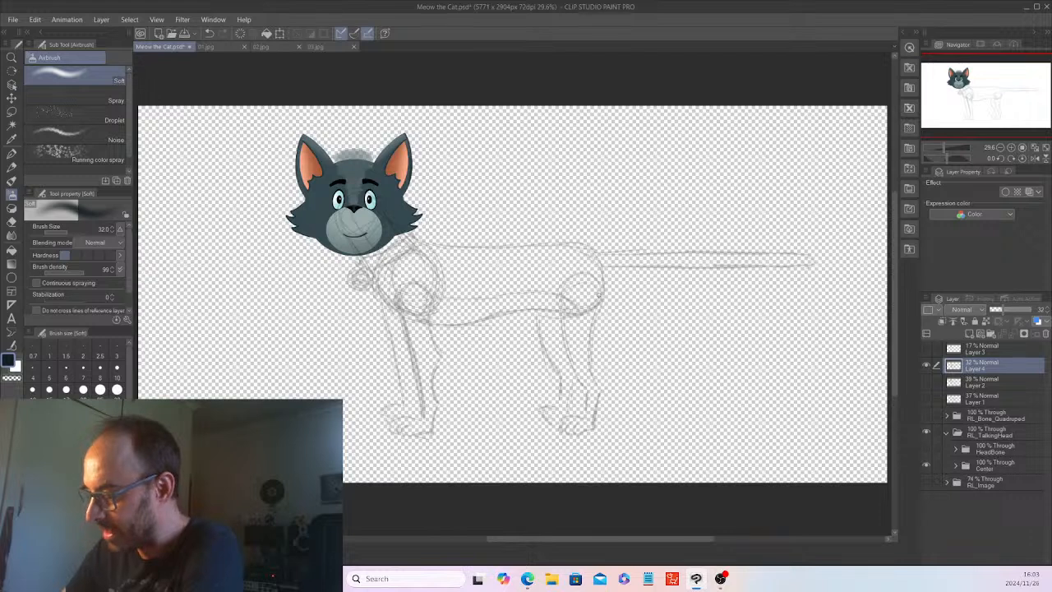
# Sample the dark blue-grey fur colour from the cat's head and make the RL_Image folder visible.
pyautogui.press('i')
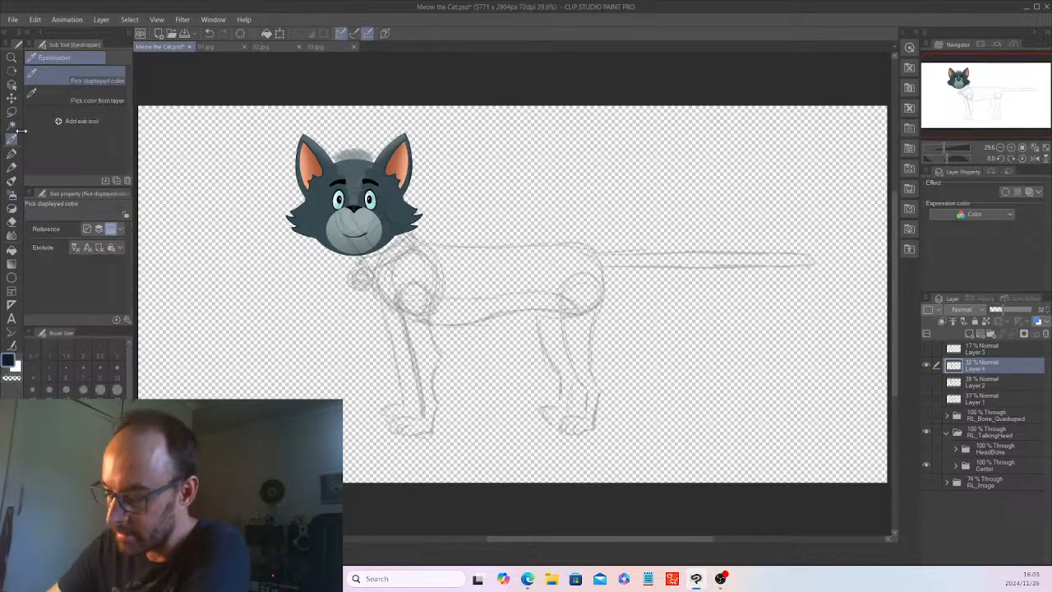
pyautogui.click(321, 199)
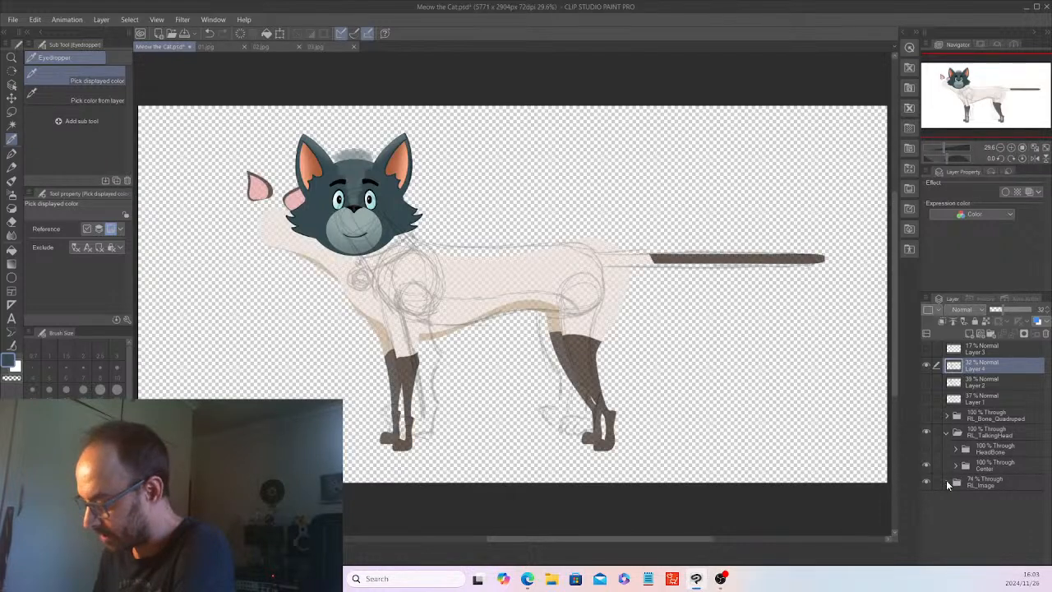
# Delete the BLUpThigh artwork layer from its subfolder in RL_Image, keeping the empty subfolder.
pyautogui.click(947, 482)
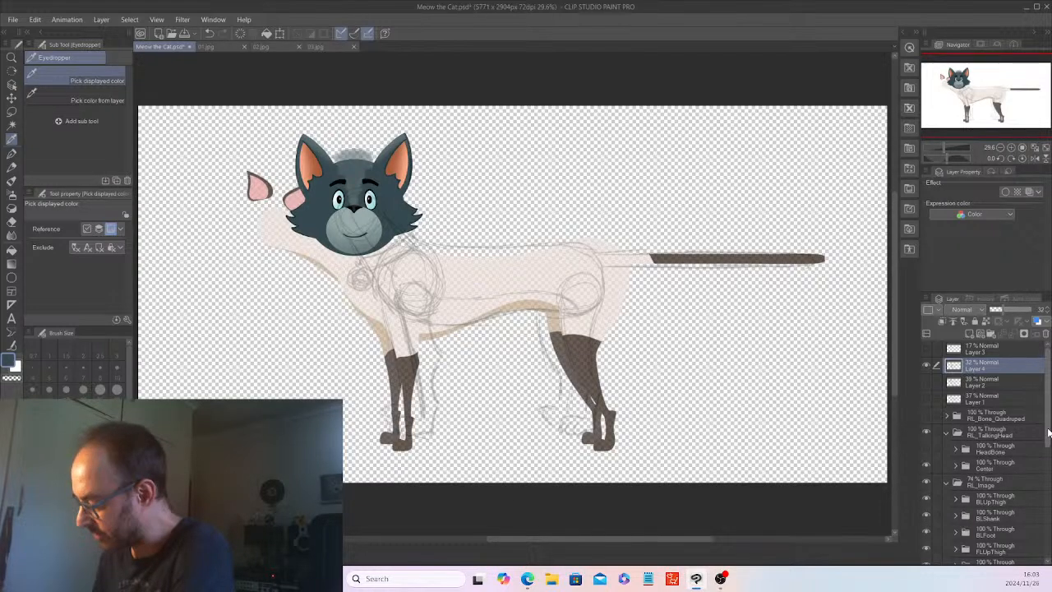
pyautogui.scroll(-2, 1049, 433)
pyautogui.click(955, 398)
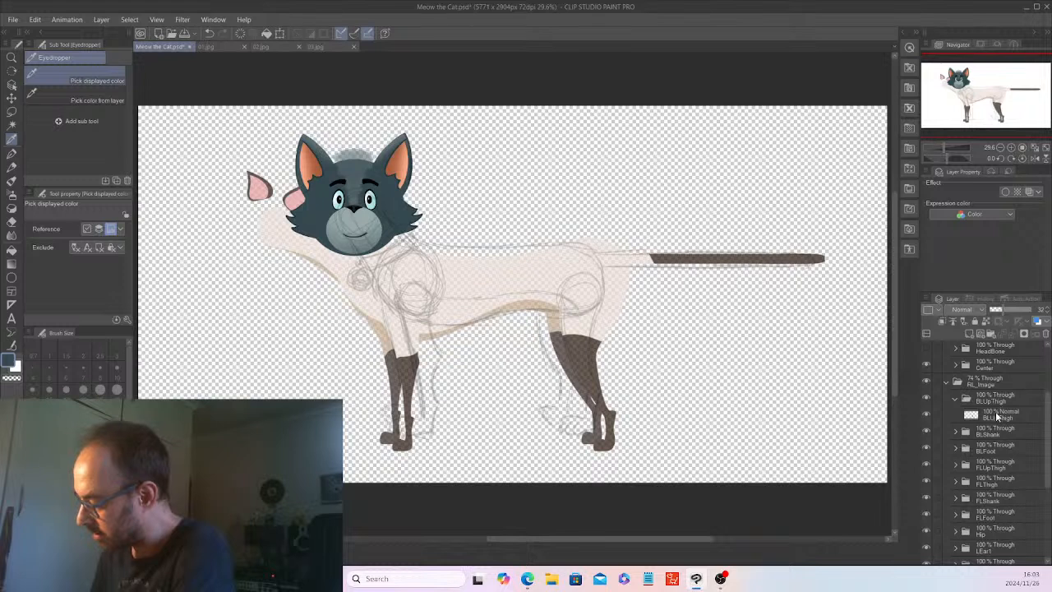
pyautogui.click(997, 417)
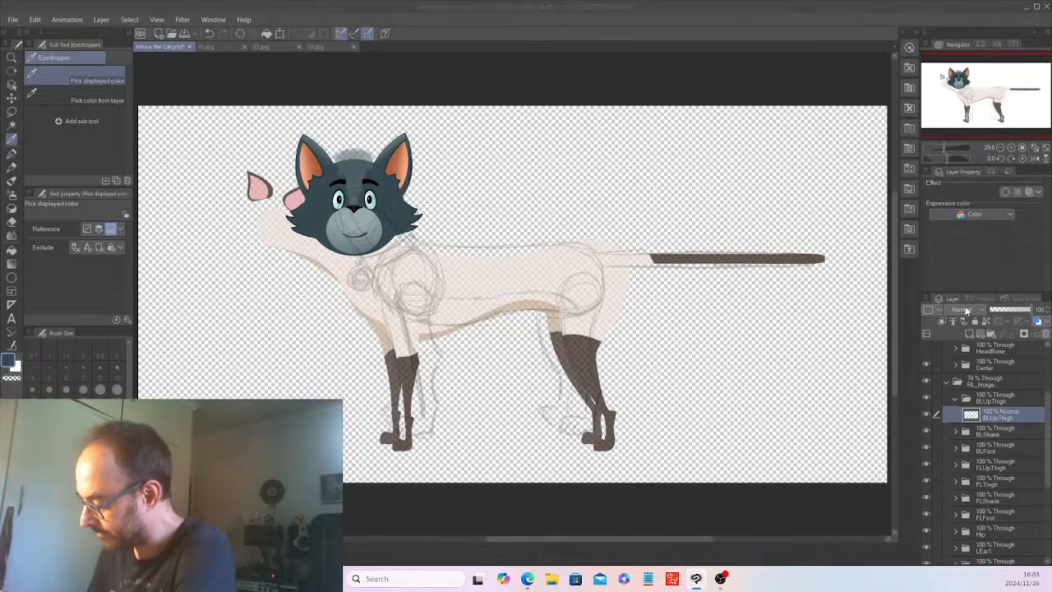
pyautogui.click(1046, 333)
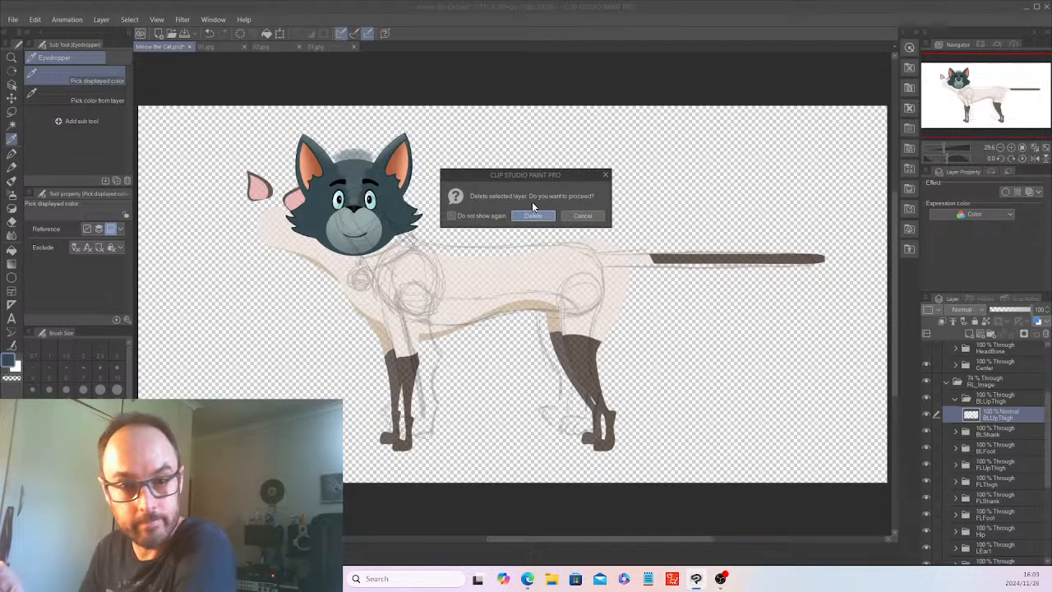
pyautogui.click(532, 212)
pyautogui.click(955, 399)
# Delete the artwork layer inside the BLShank subfolder.
pyautogui.click(955, 415)
pyautogui.click(994, 430)
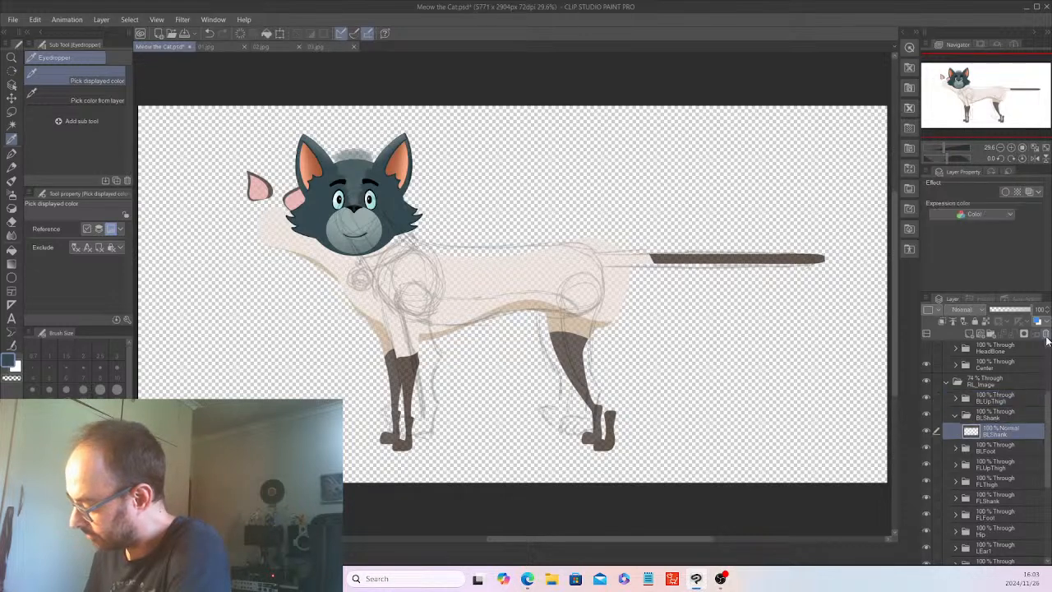
pyautogui.click(1047, 336)
pyautogui.click(534, 217)
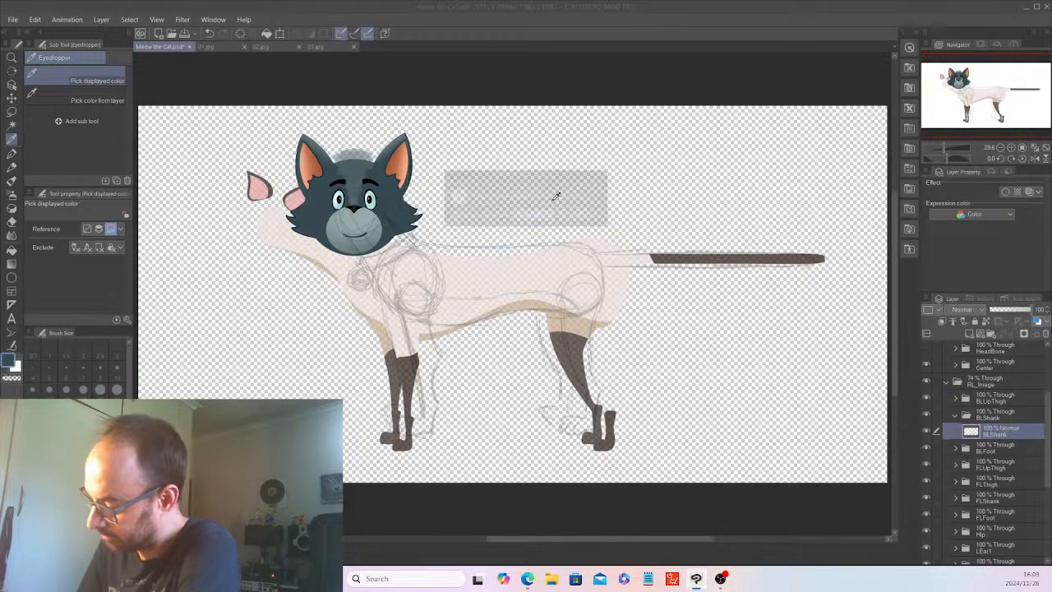
# Delete the artwork layer inside the BLFoot subfolder and collapse that subfolder.
pyautogui.click(956, 432)
pyautogui.click(995, 446)
pyautogui.click(1046, 336)
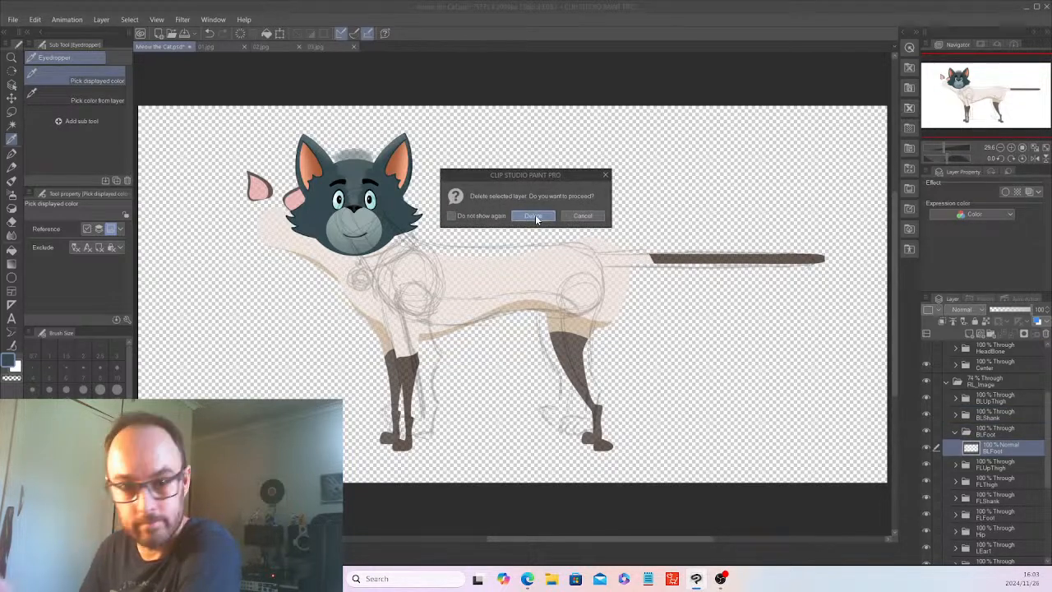
pyautogui.click(534, 215)
pyautogui.click(956, 433)
# Delete the artwork layer inside the FLUpThigh subfolder.
pyautogui.click(956, 448)
pyautogui.click(999, 465)
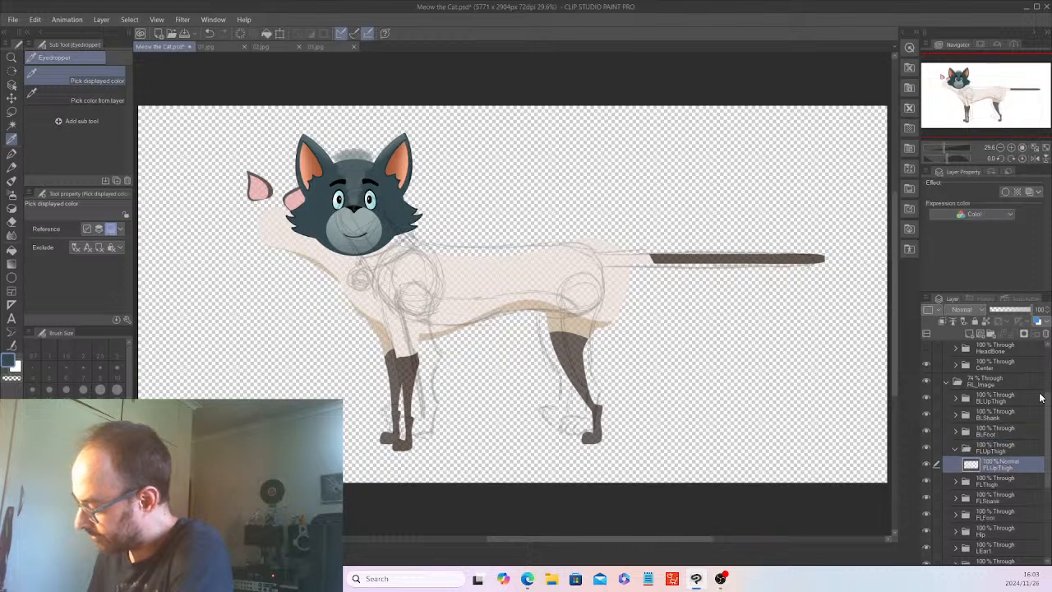
pyautogui.click(1047, 334)
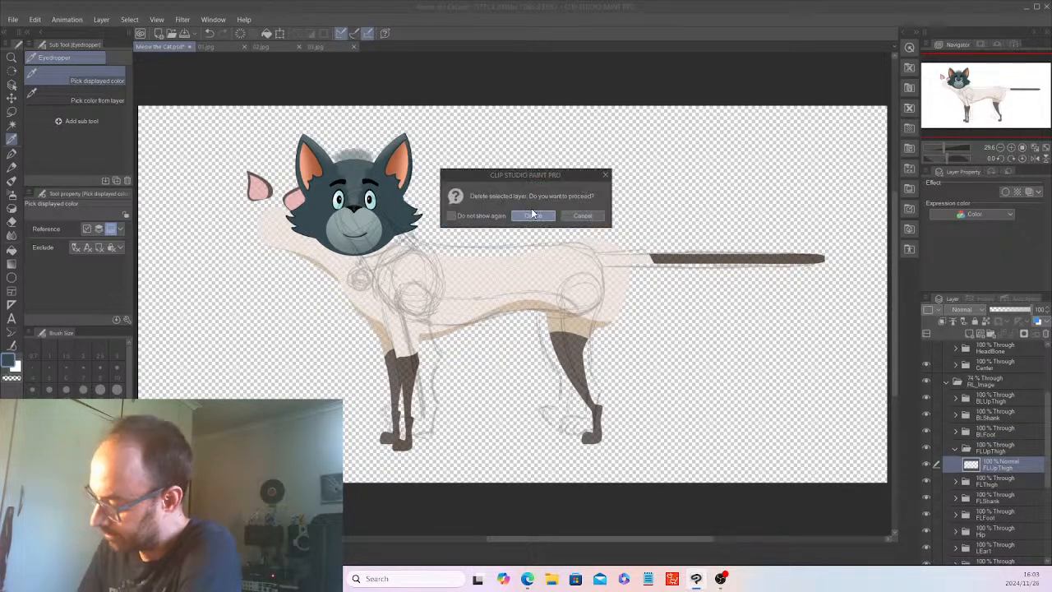
pyautogui.click(533, 214)
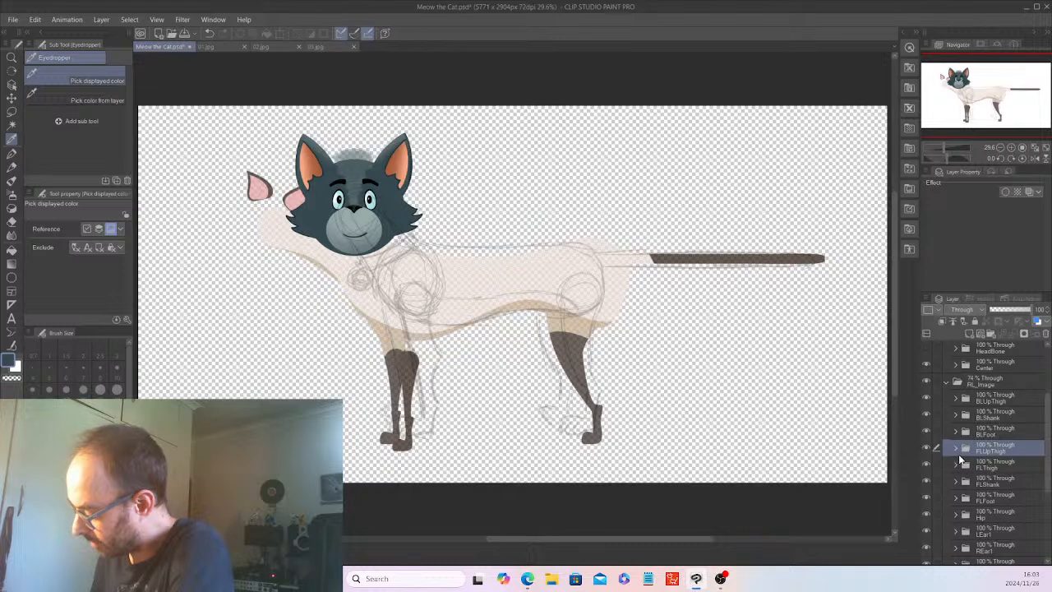
# Delete the artwork layer inside the FLThigh subfolder.
pyautogui.click(956, 465)
pyautogui.click(993, 481)
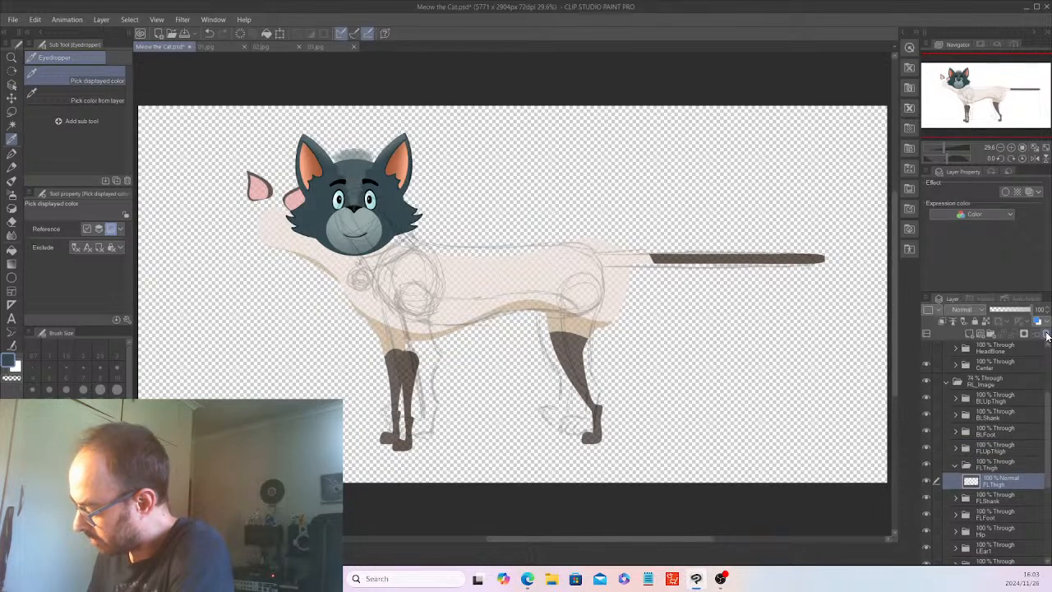
pyautogui.click(1038, 322)
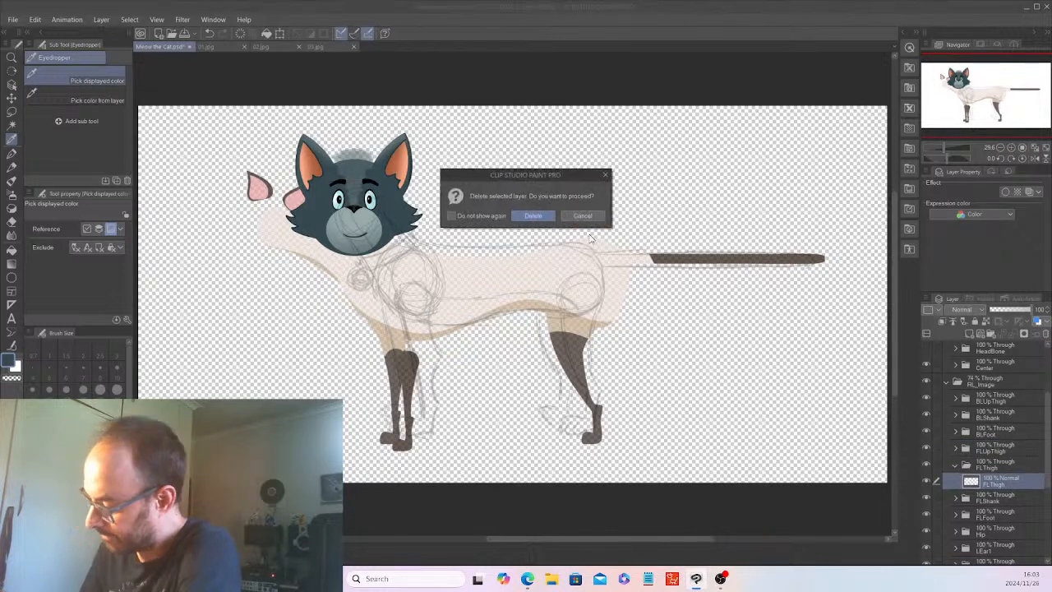
pyautogui.click(536, 216)
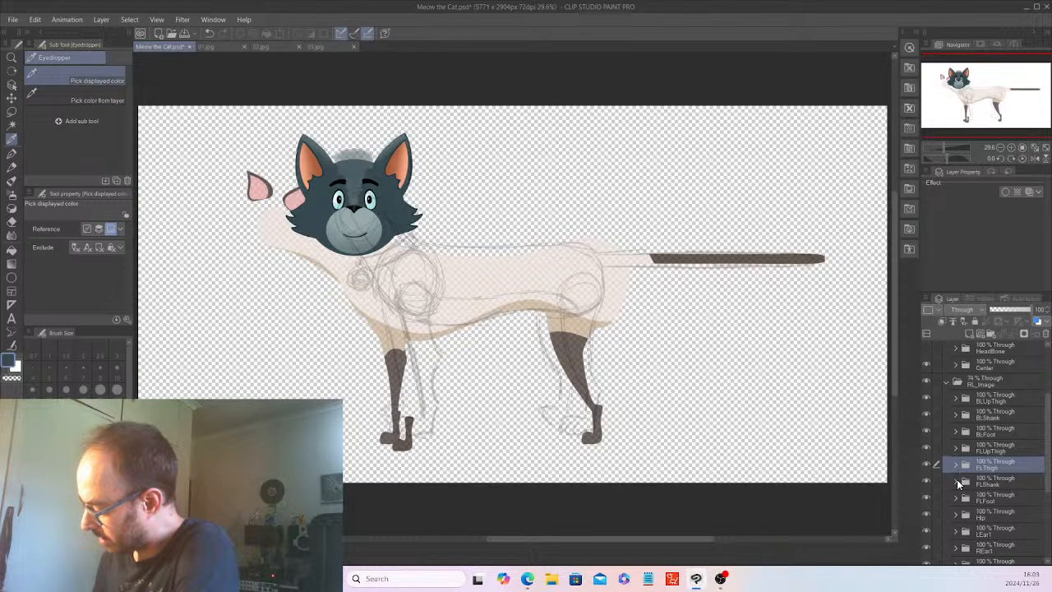
# Delete the artwork layer inside the FLShank subfolder.
pyautogui.click(956, 483)
pyautogui.click(993, 498)
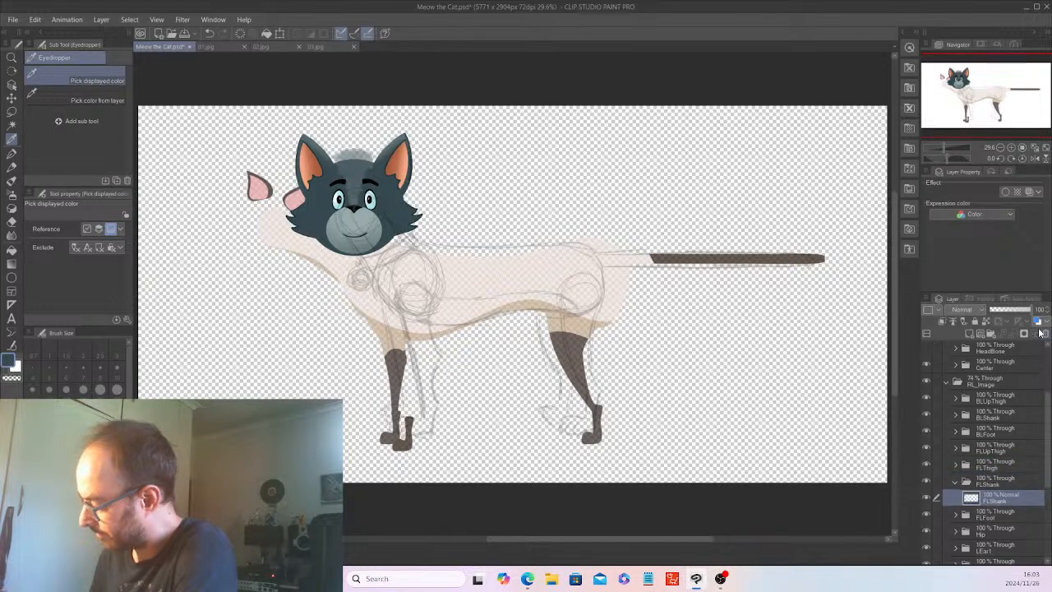
pyautogui.click(1045, 333)
pyautogui.click(531, 215)
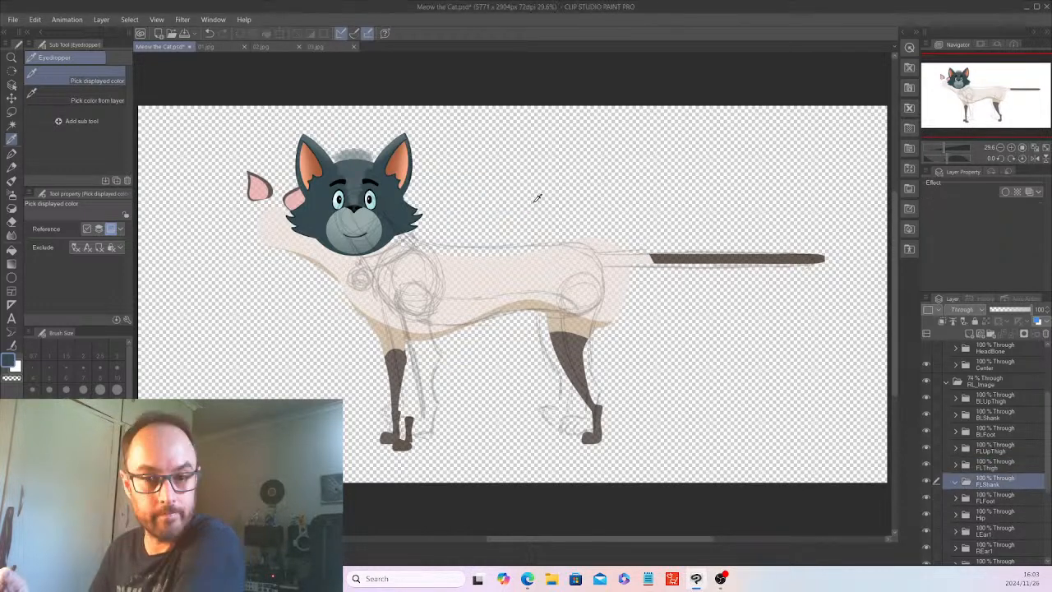
# Delete the artwork layer inside the FLFoot subfolder.
pyautogui.click(957, 497)
pyautogui.scroll(-1, 1049, 497)
pyautogui.scroll(-2, 1049, 497)
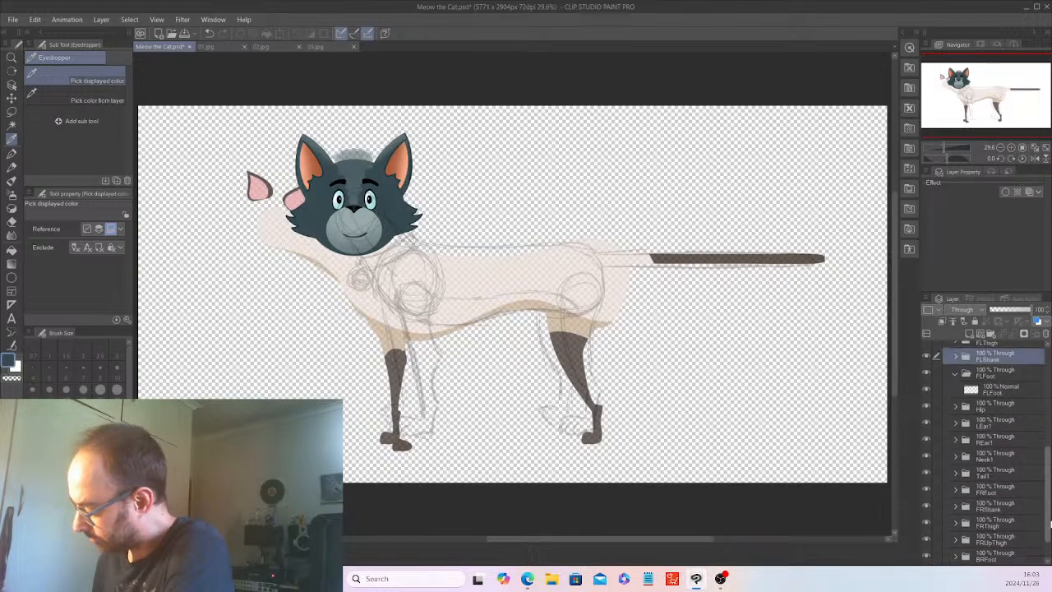
pyautogui.click(1008, 388)
pyautogui.click(1046, 334)
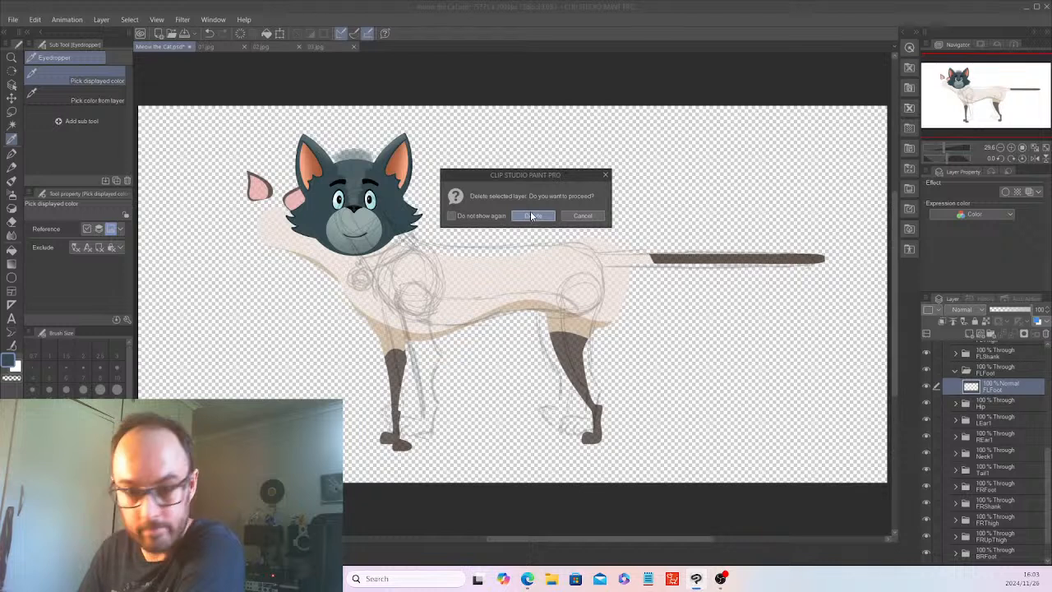
pyautogui.click(531, 216)
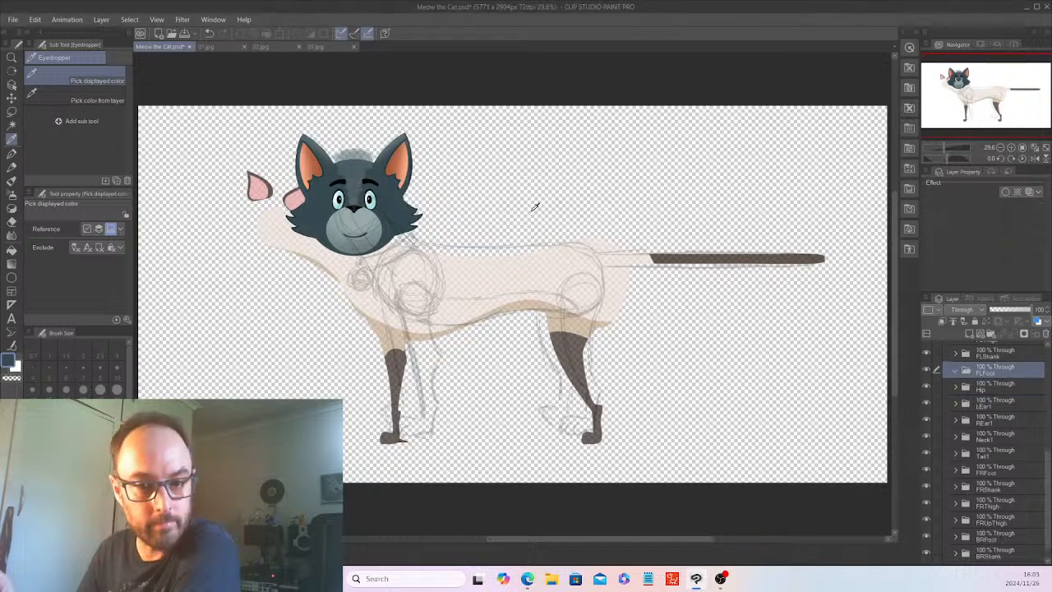
# Delete the artwork layer inside the Hip subfolder.
pyautogui.click(966, 385)
pyautogui.click(994, 403)
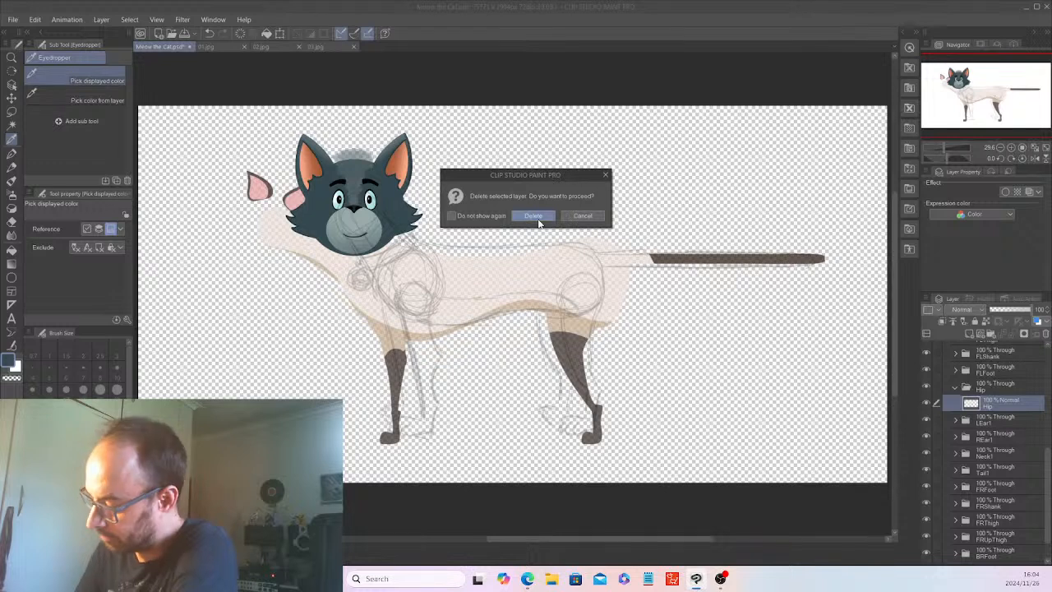
pyautogui.click(539, 215)
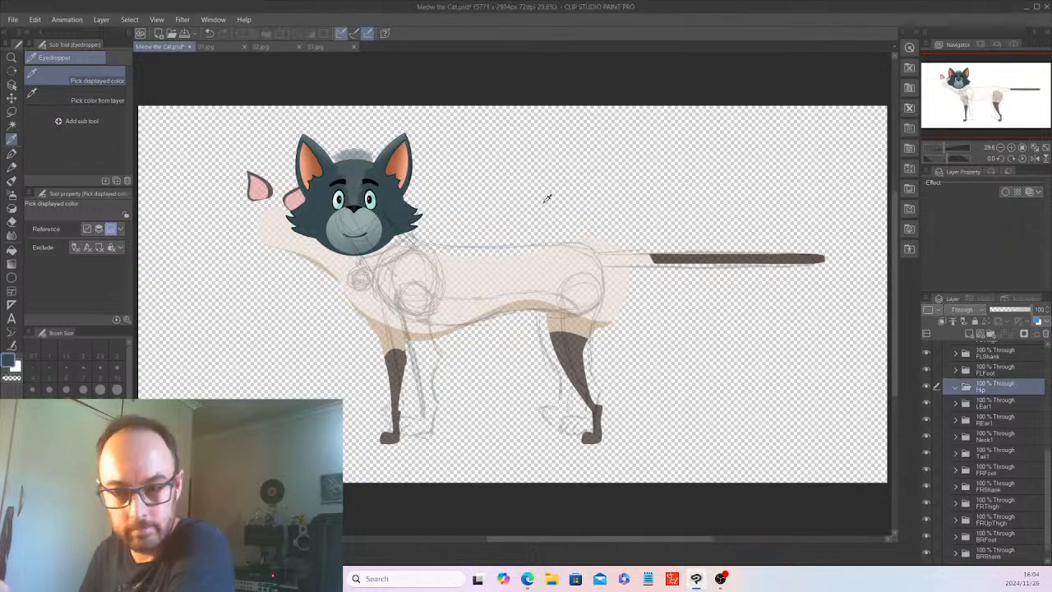
# Delete the artwork layer inside the LEar1 subfolder.
pyautogui.click(956, 402)
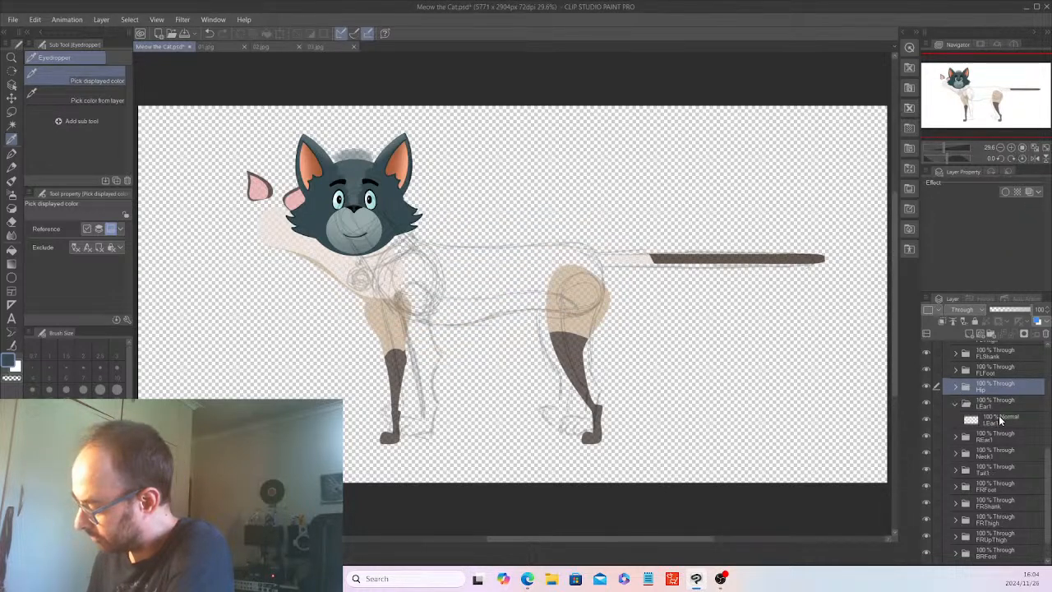
pyautogui.click(995, 420)
pyautogui.click(1043, 329)
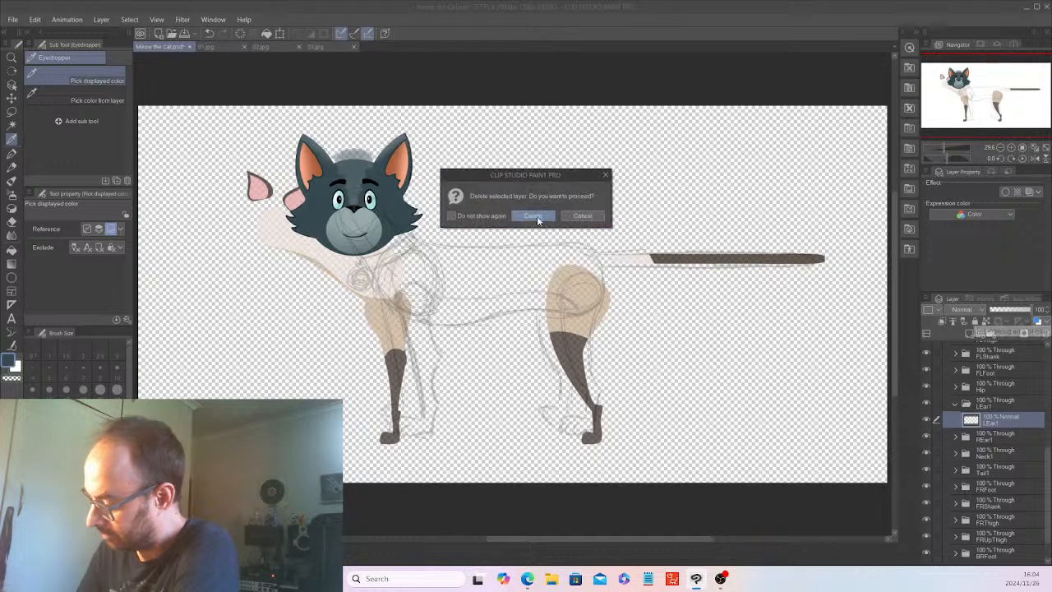
pyautogui.click(539, 215)
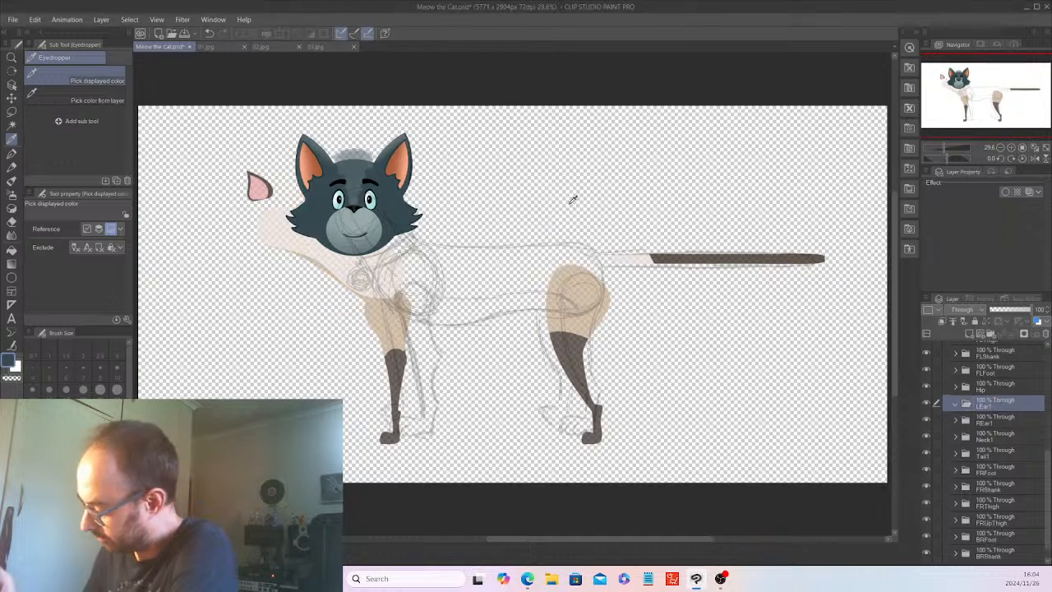
# Delete the artwork layer inside the REar1 subfolder.
pyautogui.click(956, 420)
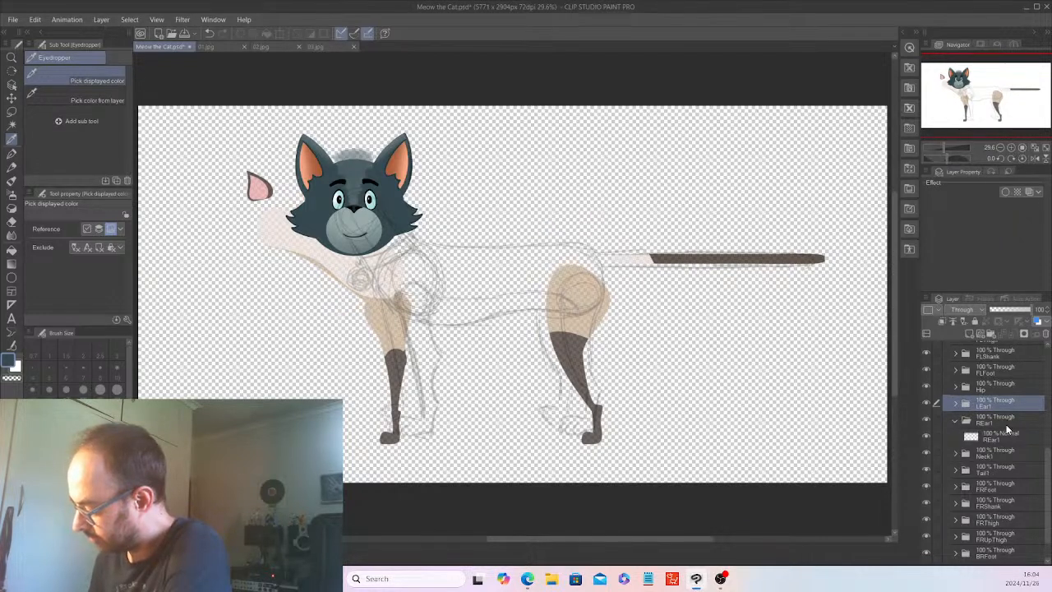
pyautogui.click(994, 436)
pyautogui.click(1043, 328)
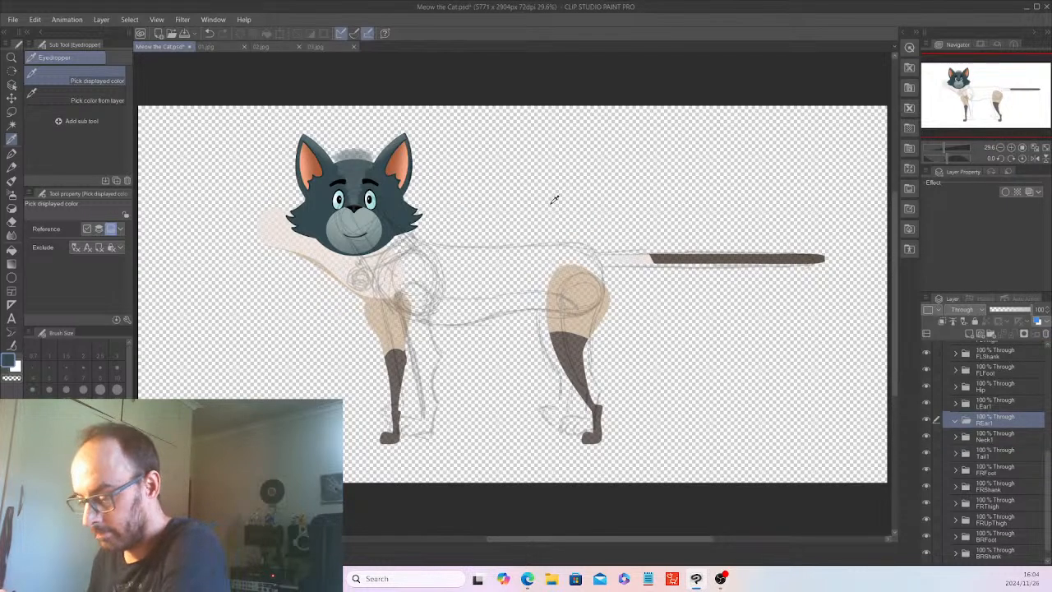
# Delete the artwork layer inside the Neck1 subfolder.
pyautogui.click(958, 436)
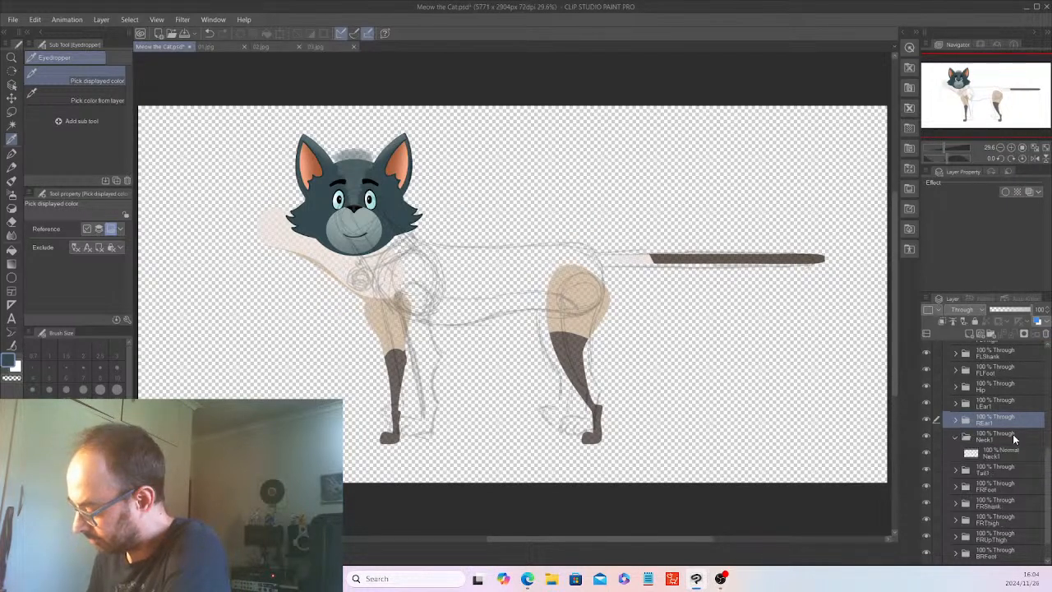
pyautogui.click(1004, 453)
pyautogui.click(1047, 333)
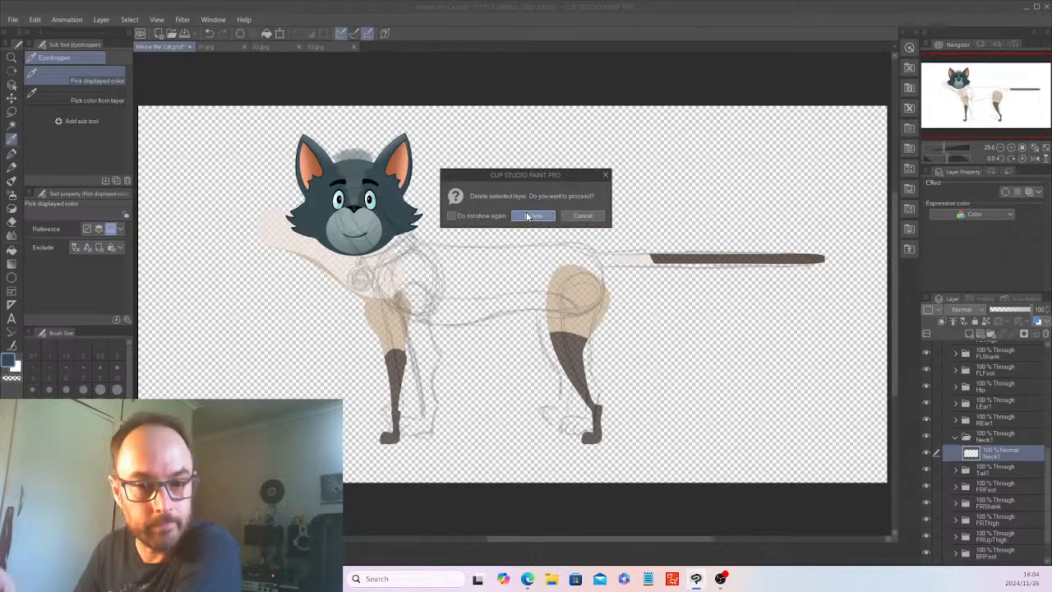
pyautogui.click(532, 215)
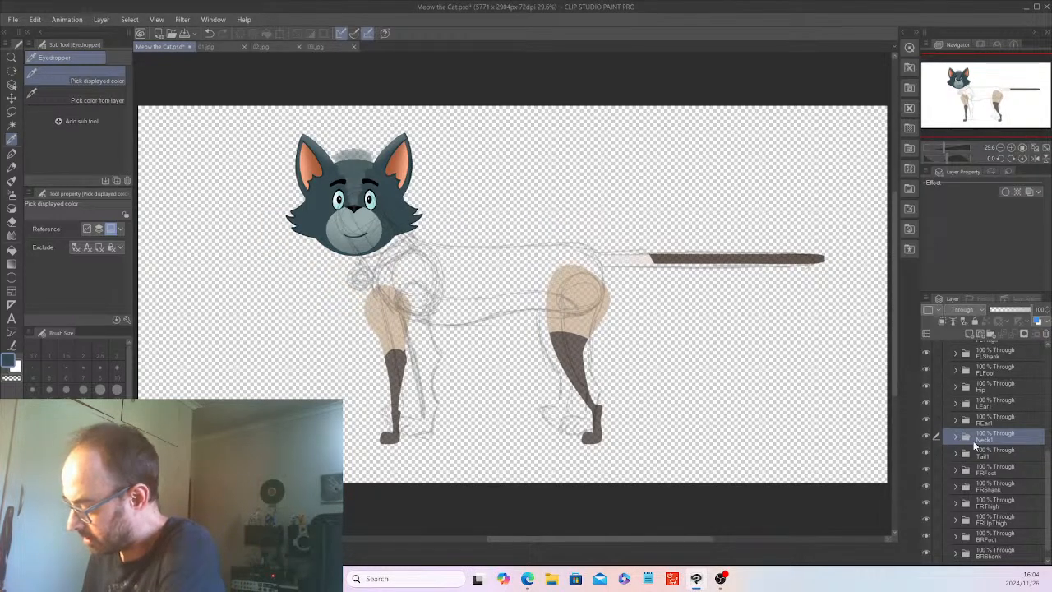
# Delete the artwork layer inside the Tail1 subfolder.
pyautogui.click(957, 455)
pyautogui.click(1003, 470)
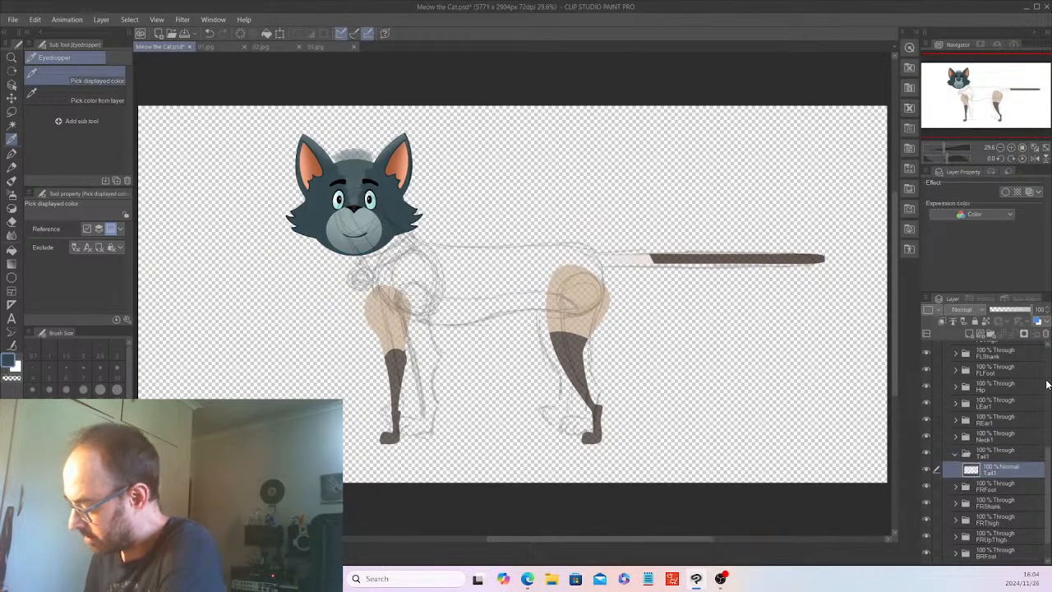
pyautogui.click(1047, 335)
pyautogui.click(534, 215)
# Delete the artwork layer inside the FRFoot subfolder.
pyautogui.click(956, 470)
pyautogui.click(994, 486)
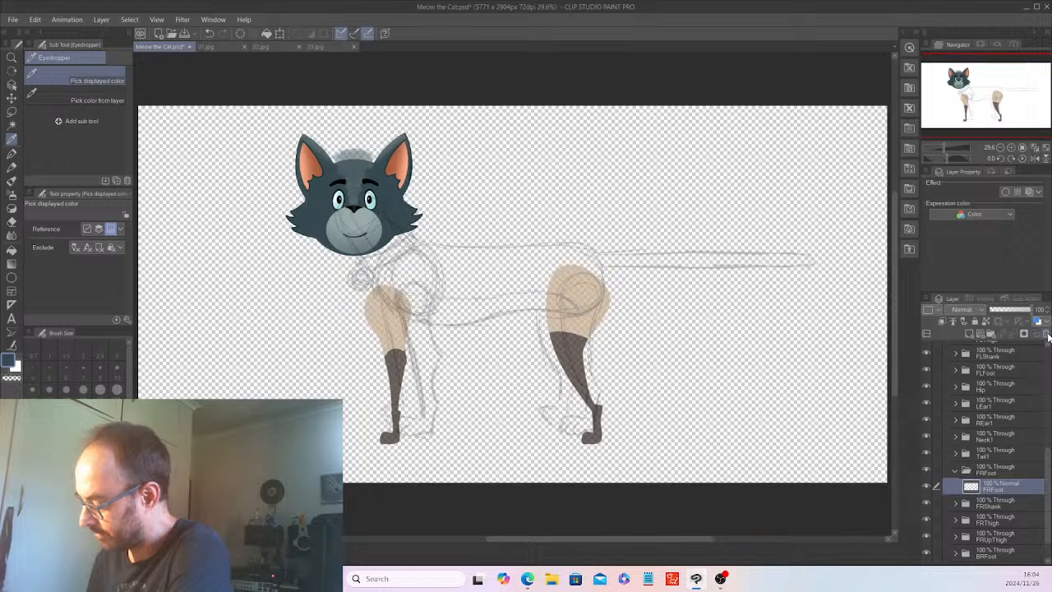
pyautogui.click(1047, 334)
pyautogui.click(535, 214)
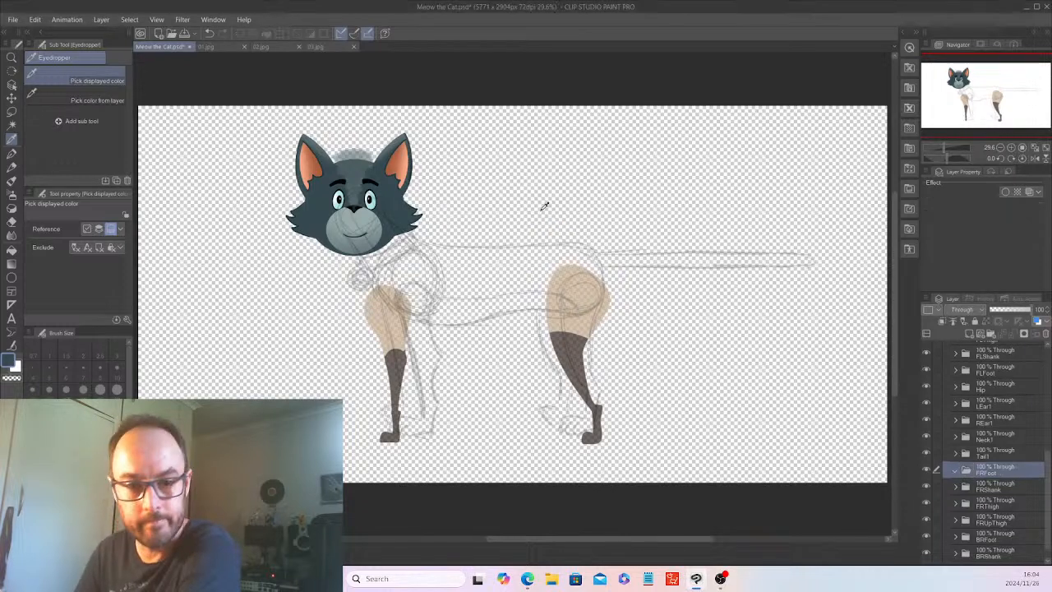
# Delete the artwork layer inside the FRShank subfolder.
pyautogui.click(956, 486)
pyautogui.click(1006, 500)
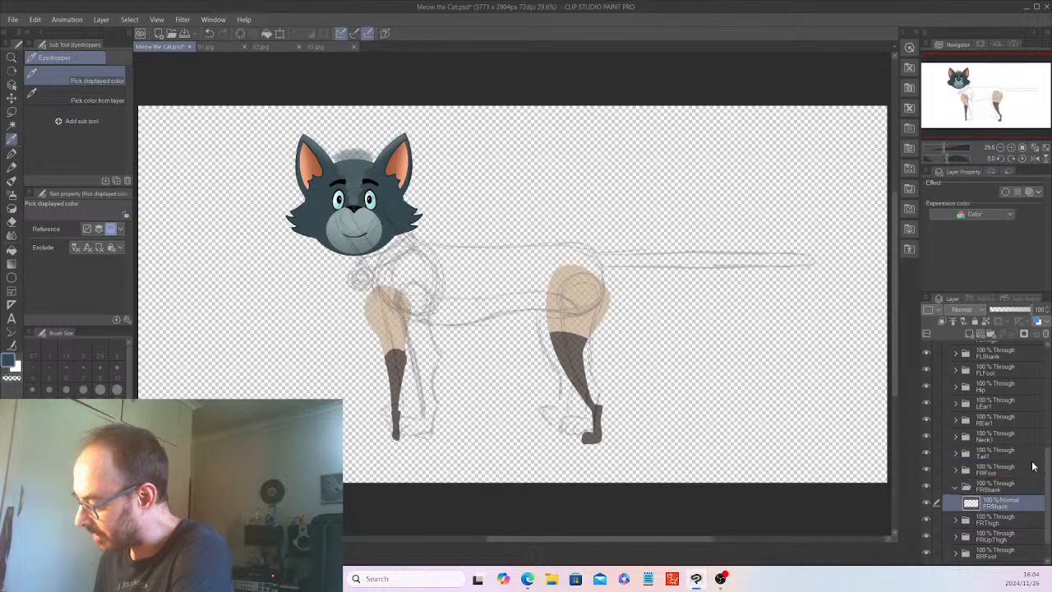
pyautogui.click(1048, 335)
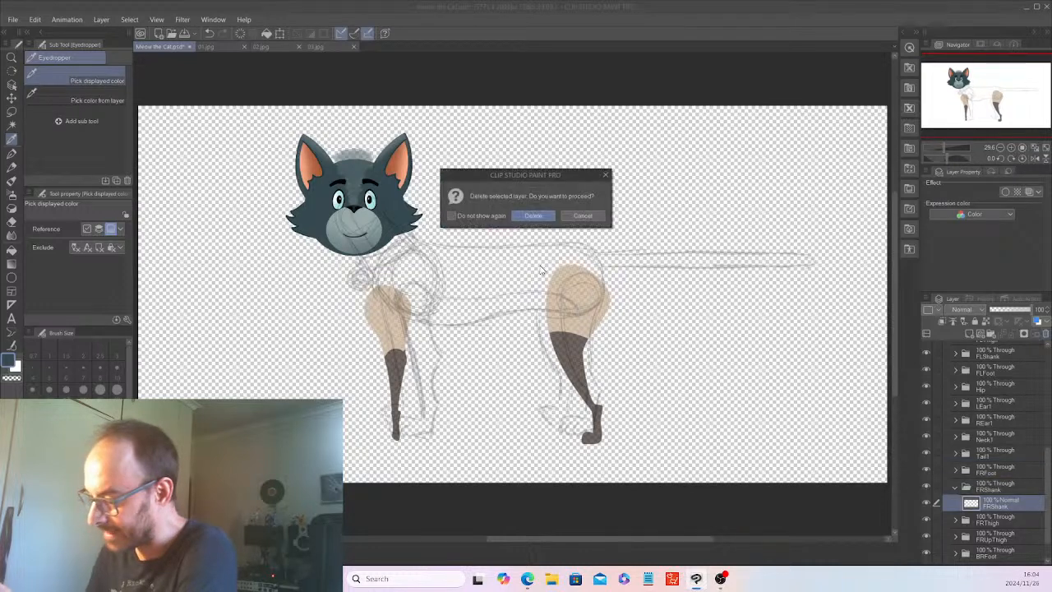
pyautogui.click(535, 216)
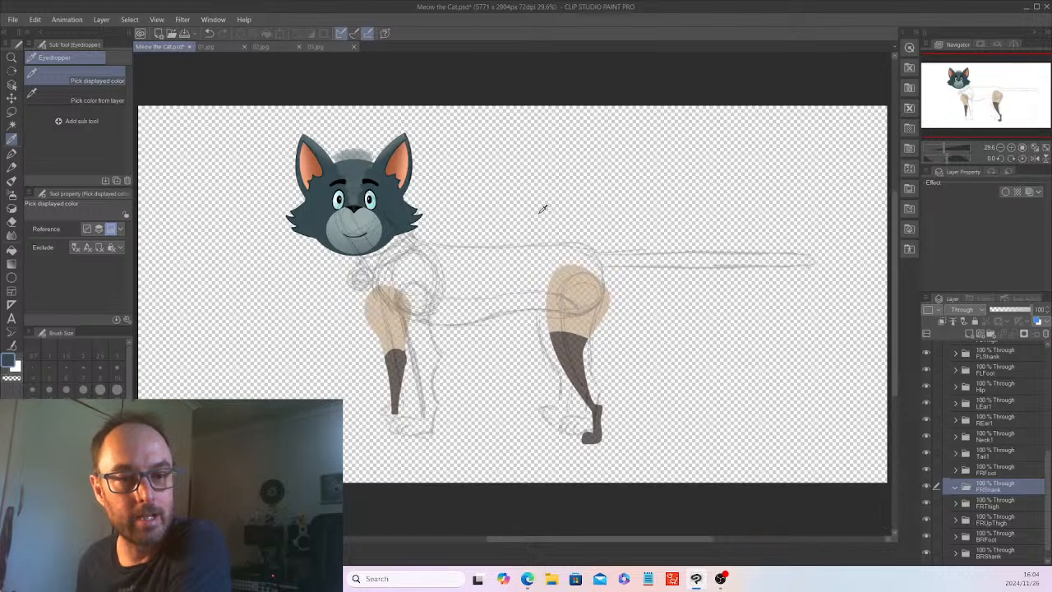
# Delete the artwork layer inside the FRThigh subfolder.
pyautogui.click(956, 504)
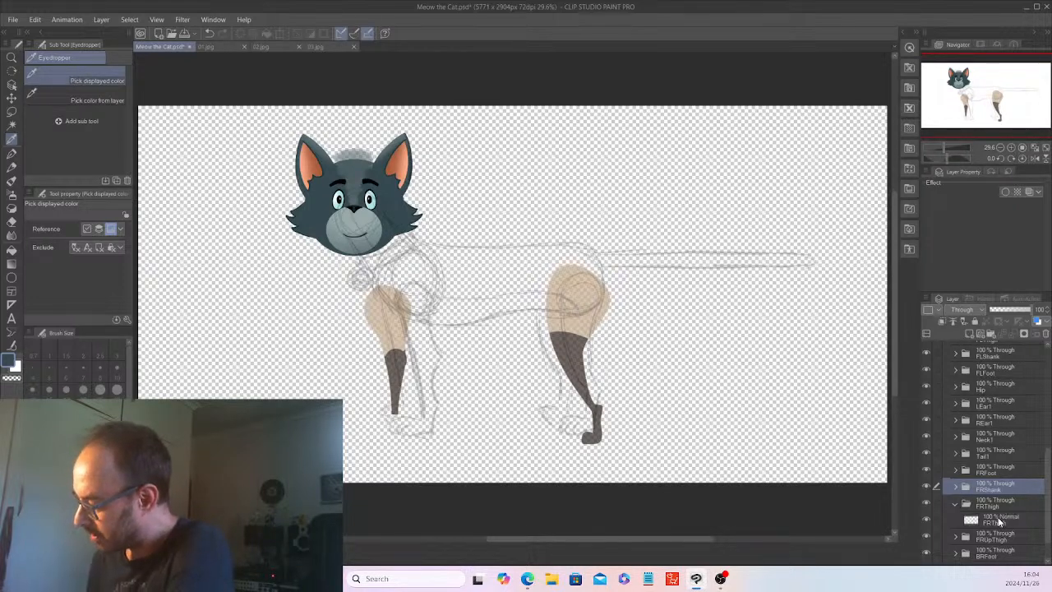
pyautogui.click(1001, 519)
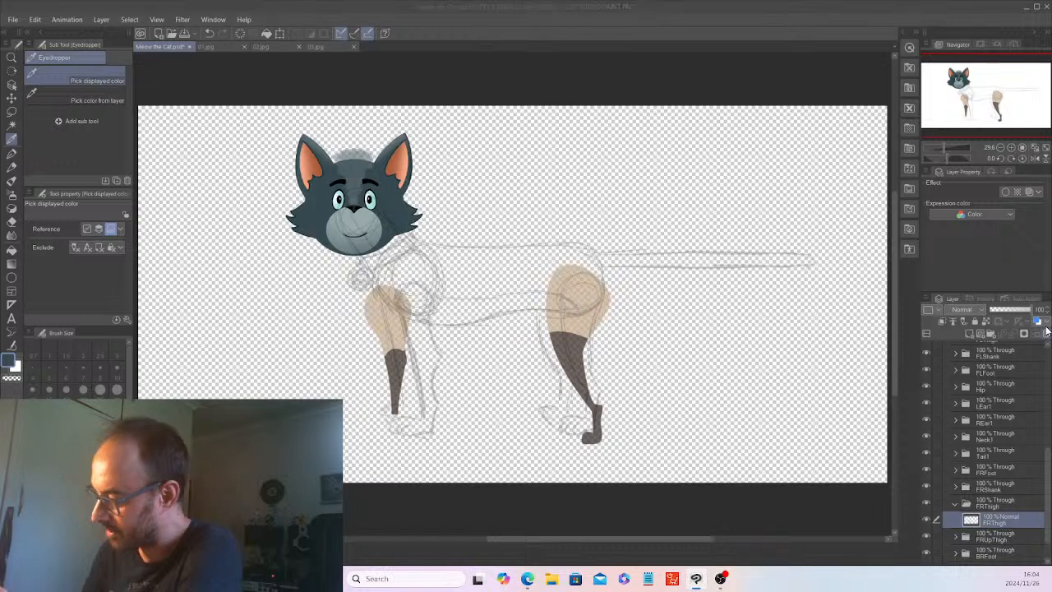
pyautogui.click(1046, 334)
pyautogui.click(536, 214)
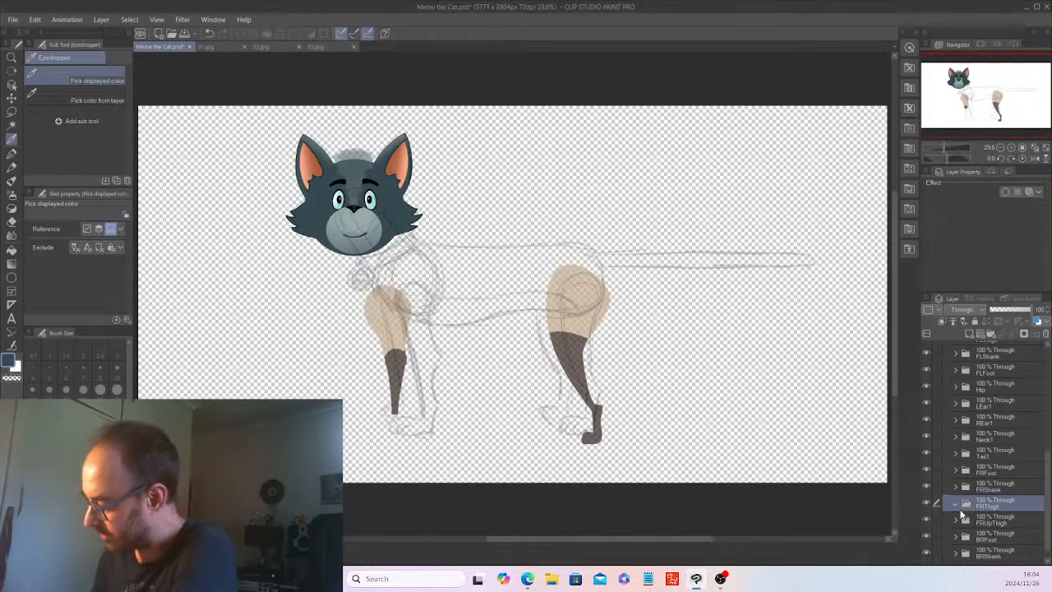
# Delete the artwork layer inside the FRUpThigh subfolder.
pyautogui.click(956, 519)
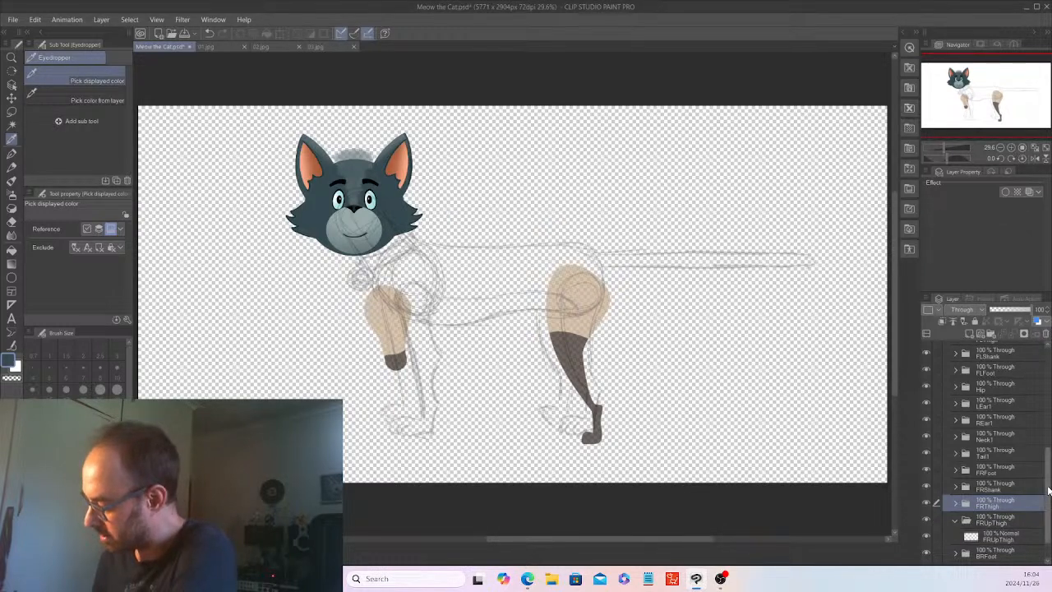
pyautogui.scroll(-1, 1050, 526)
pyautogui.click(1007, 508)
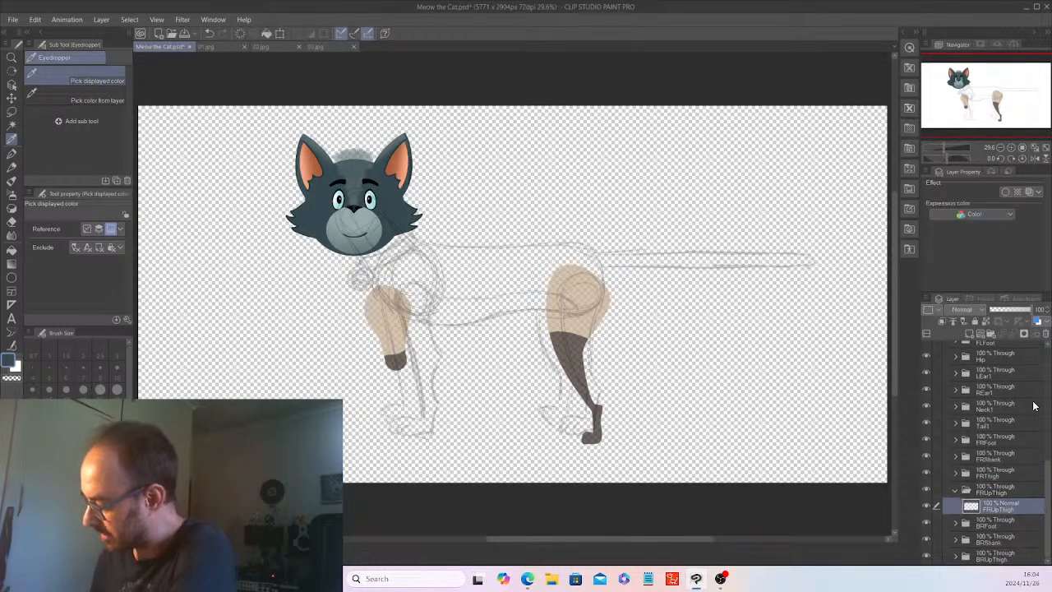
pyautogui.click(1046, 333)
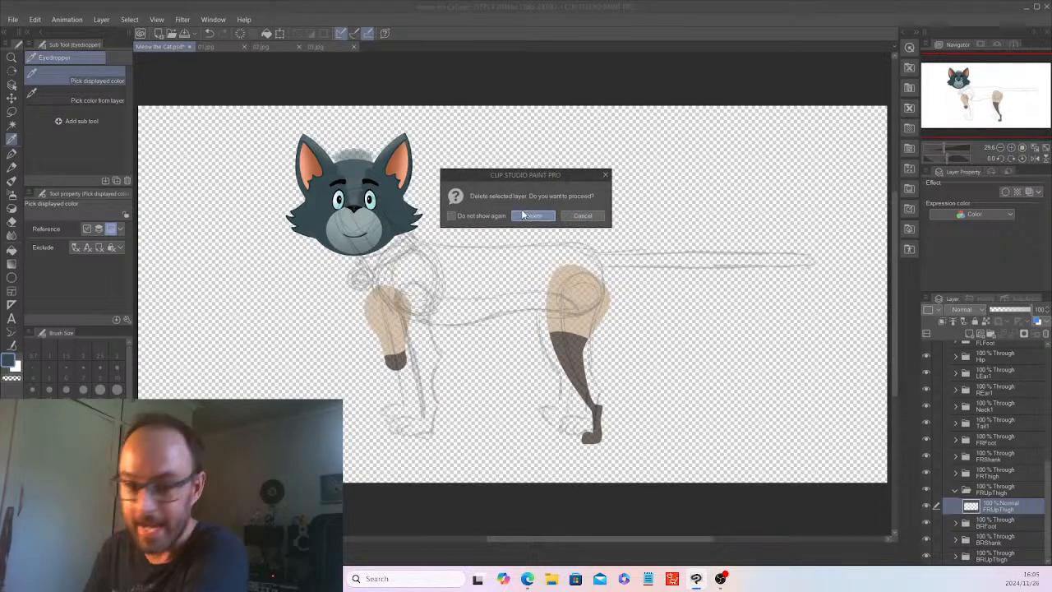
pyautogui.click(523, 215)
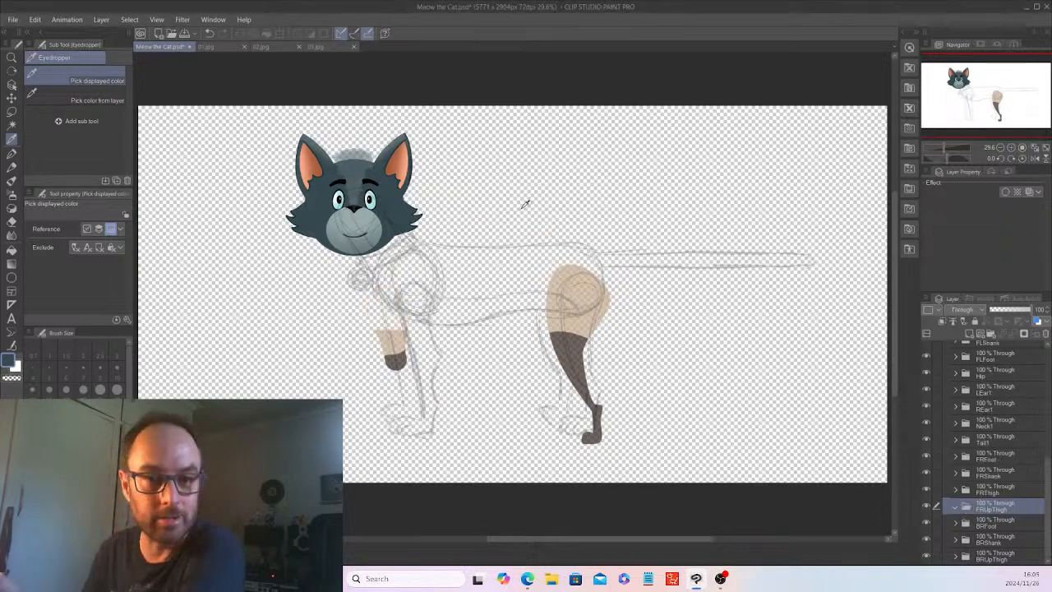
# Delete the artwork layer inside the BRFoot subfolder.
pyautogui.click(956, 524)
pyautogui.click(996, 539)
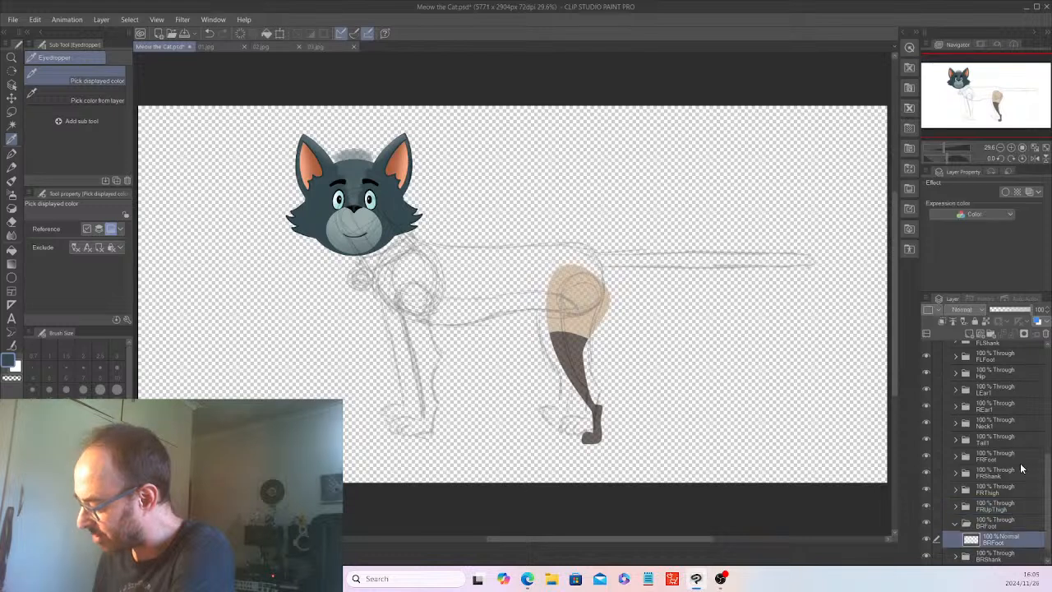
pyautogui.click(1047, 333)
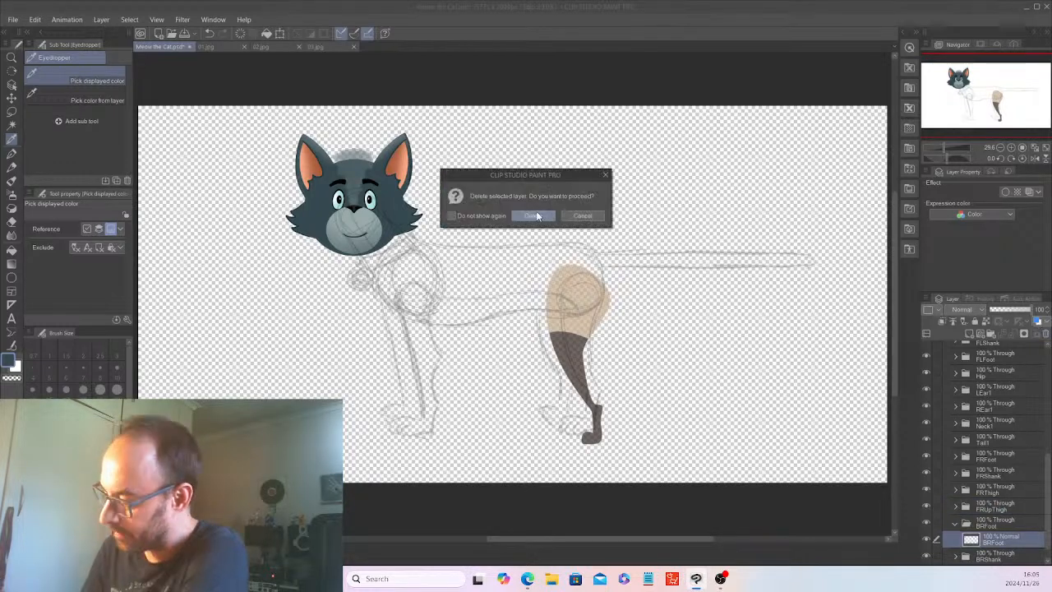
pyautogui.click(547, 213)
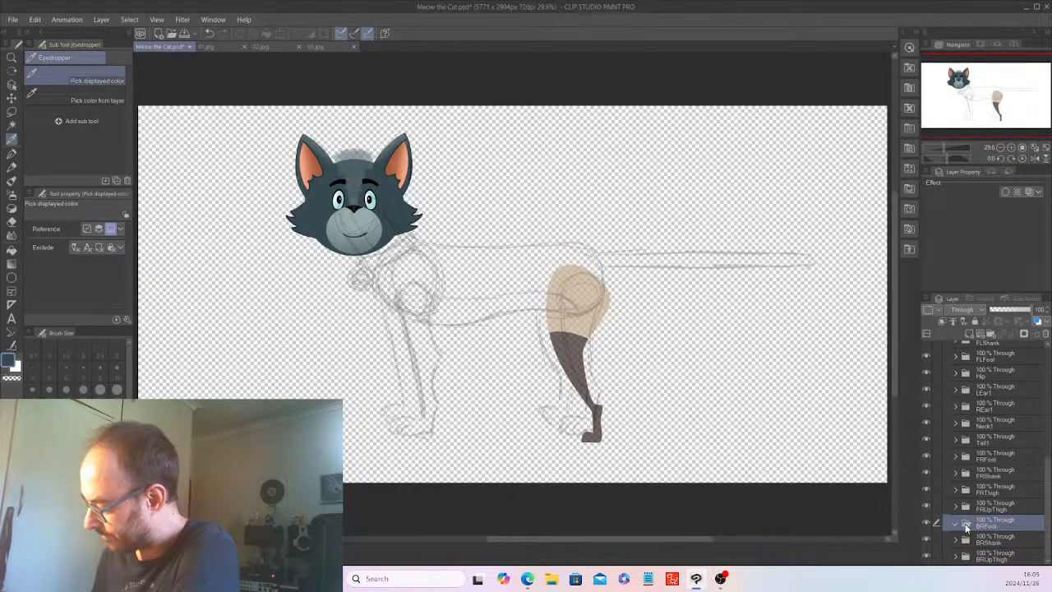
# Delete the artwork layer inside the BRShank subfolder.
pyautogui.click(958, 541)
pyautogui.click(994, 556)
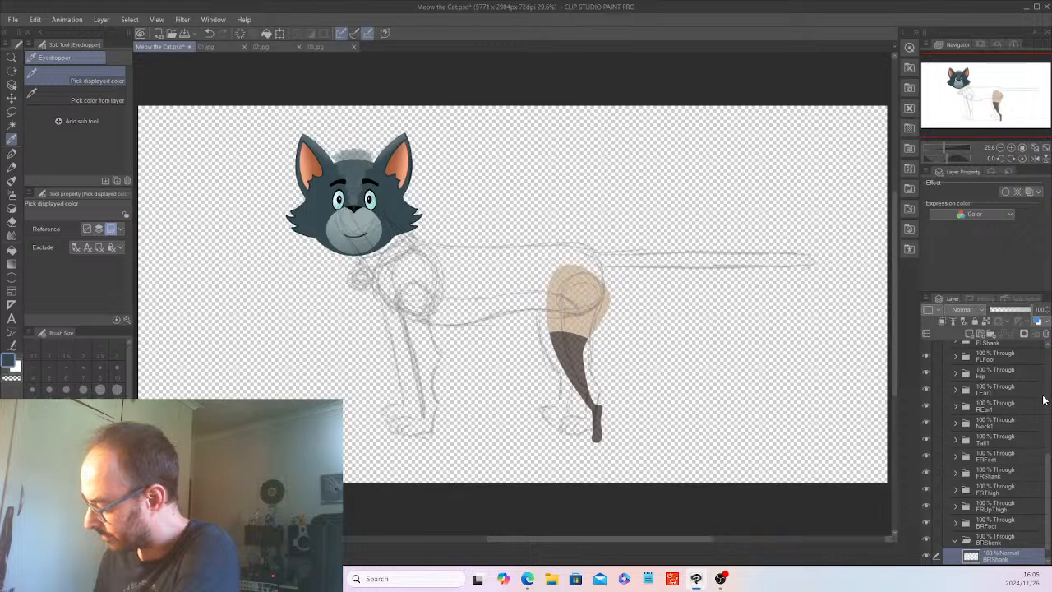
pyautogui.click(1047, 334)
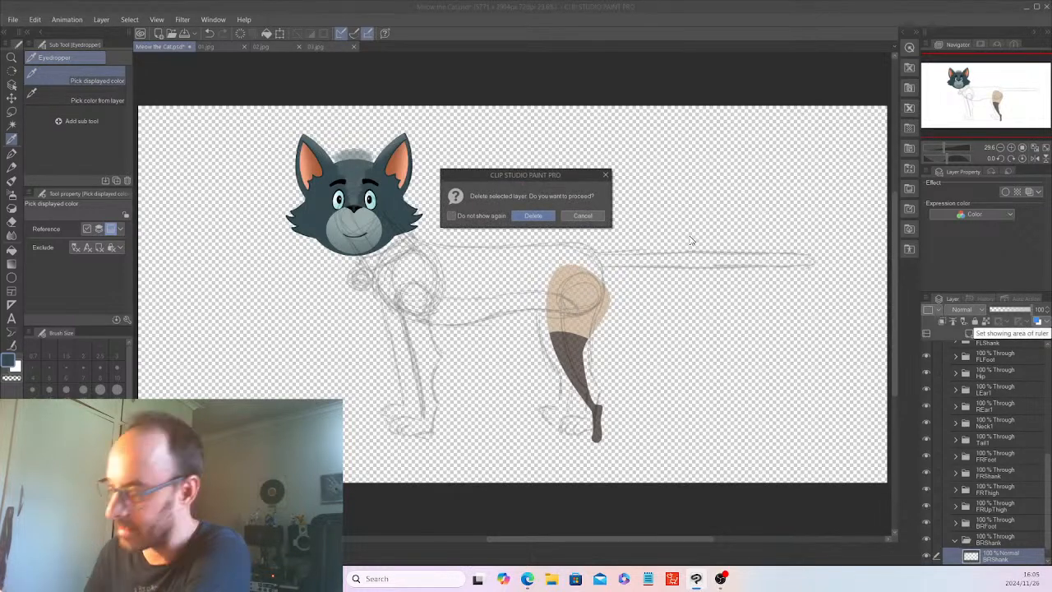
pyautogui.press('Return')
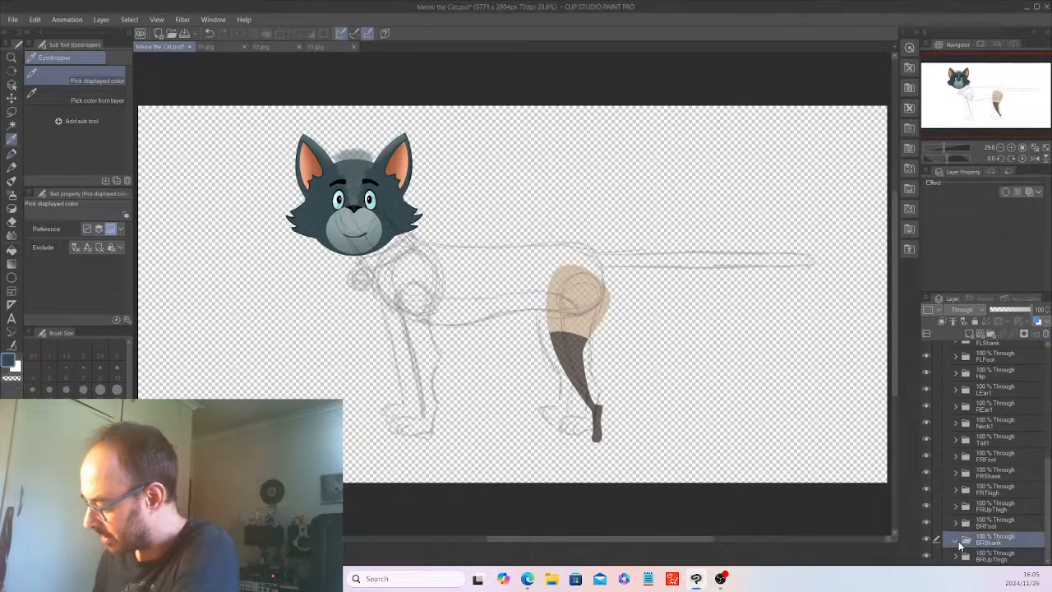
# Delete the artwork layer inside the BRUpThigh subfolder.
pyautogui.scroll(-1, 1002, 563)
pyautogui.click(999, 558)
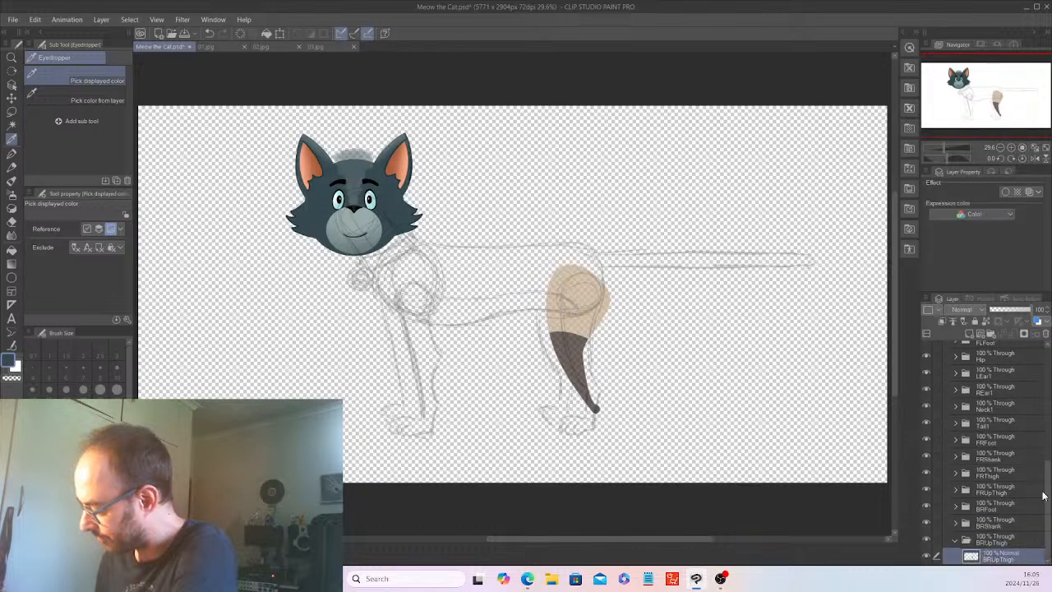
pyautogui.click(1047, 334)
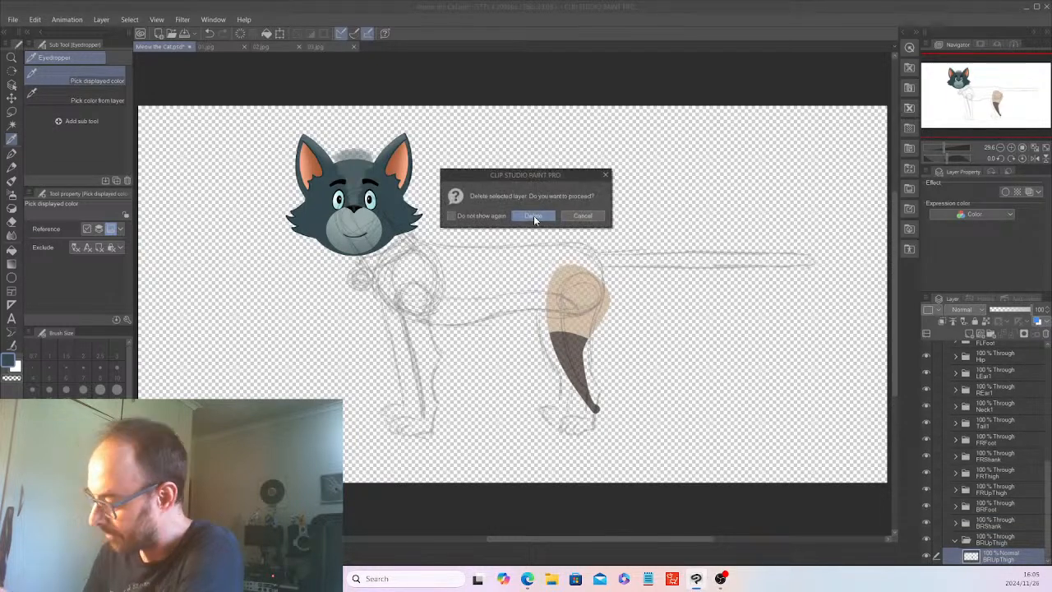
pyautogui.click(536, 216)
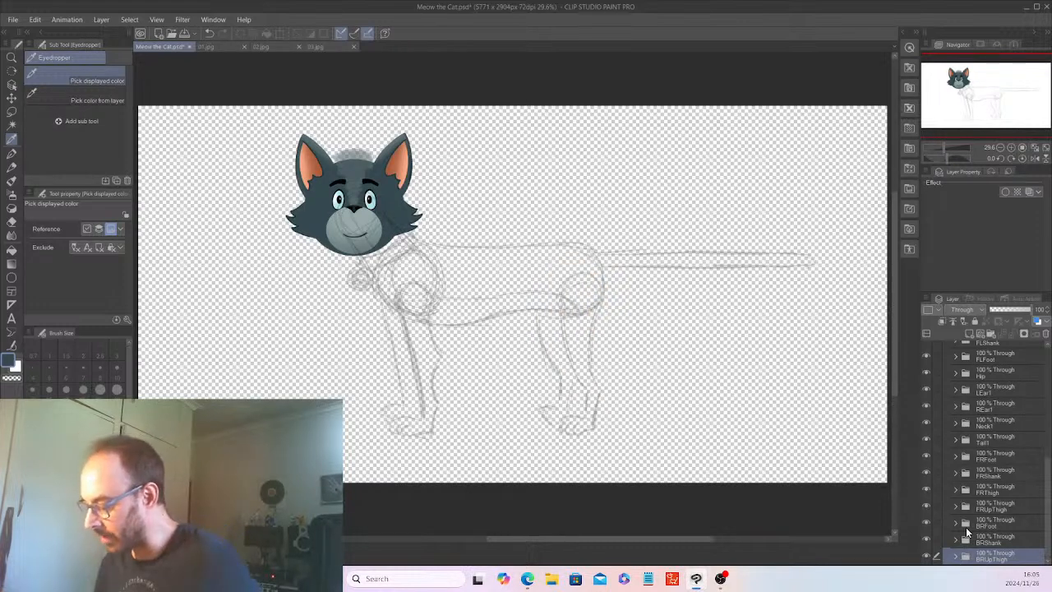
# Hide the cat's head artwork by turning off the visibility of the Center folder inside RL_TalkingHead.
pyautogui.scroll(5, 968, 533)
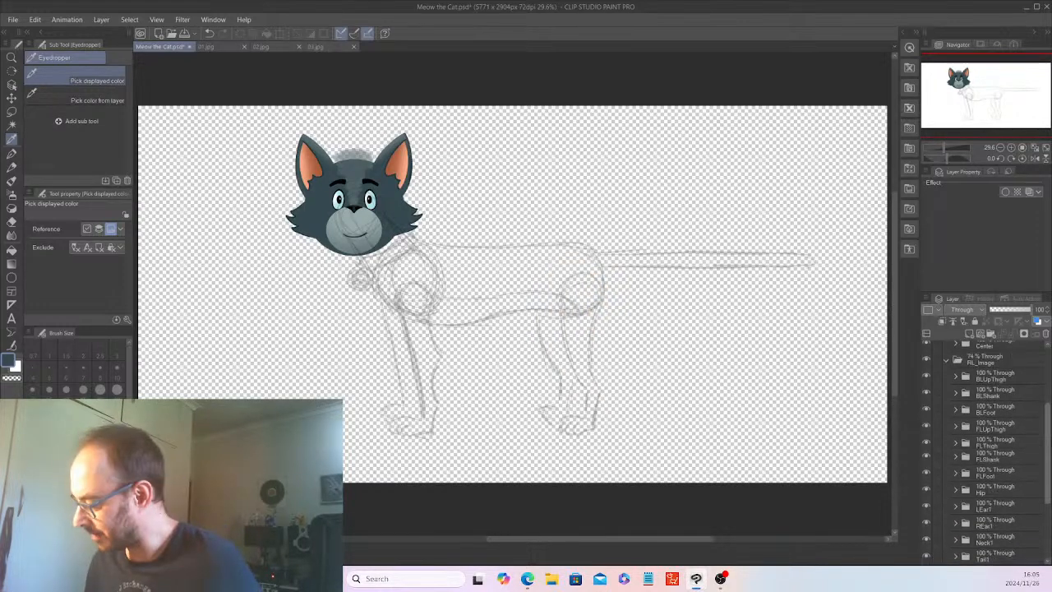
pyautogui.scroll(5, 983, 452)
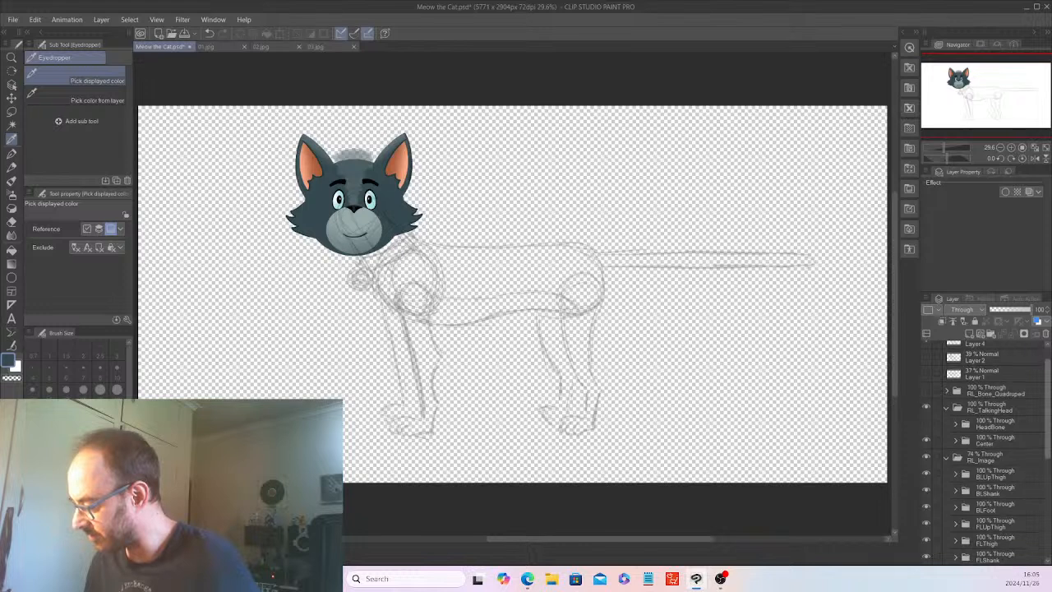
pyautogui.click(927, 443)
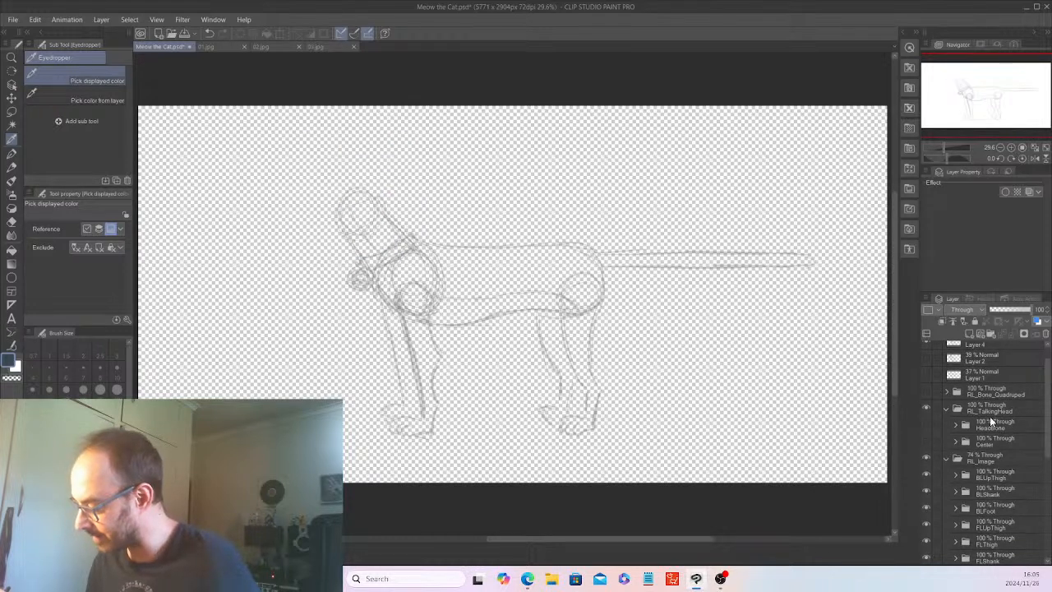
# Check the head artwork against the sketch by showing the Center folder and hiding it again.
pyautogui.click(927, 443)
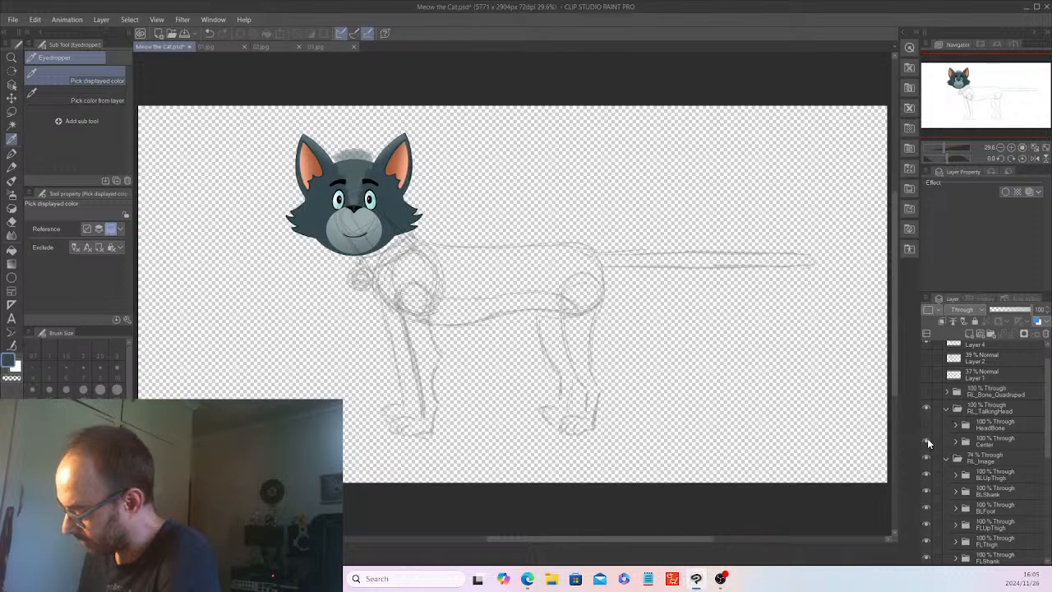
pyautogui.click(928, 444)
# Add a new layer inside the Neck1 folder of RL_Image.
pyautogui.scroll(-3, 1048, 452)
pyautogui.moveTo(1048, 452); pyautogui.dragTo(1048, 505)
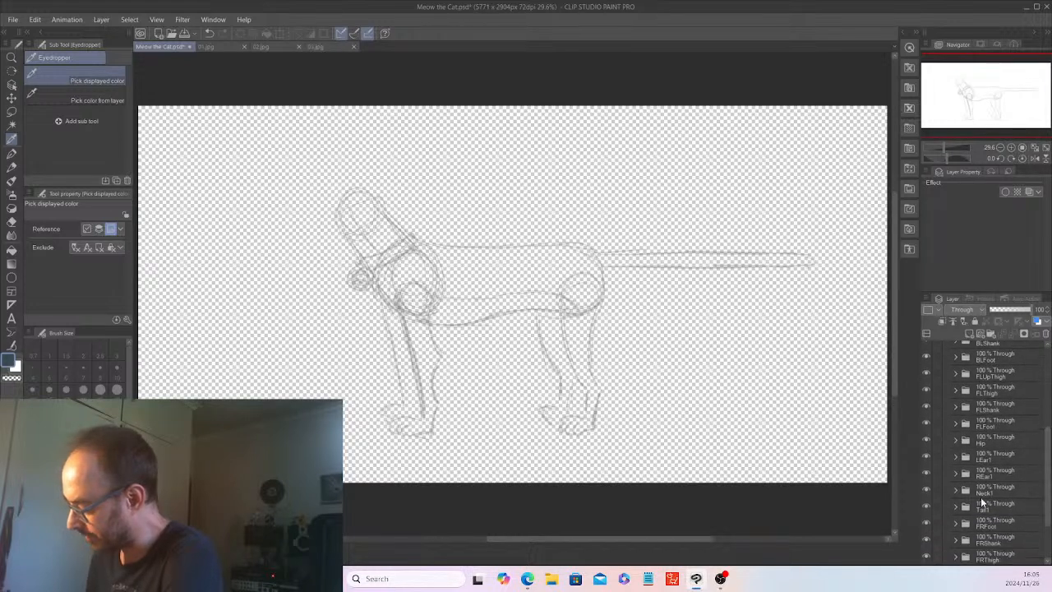
pyautogui.click(1007, 491)
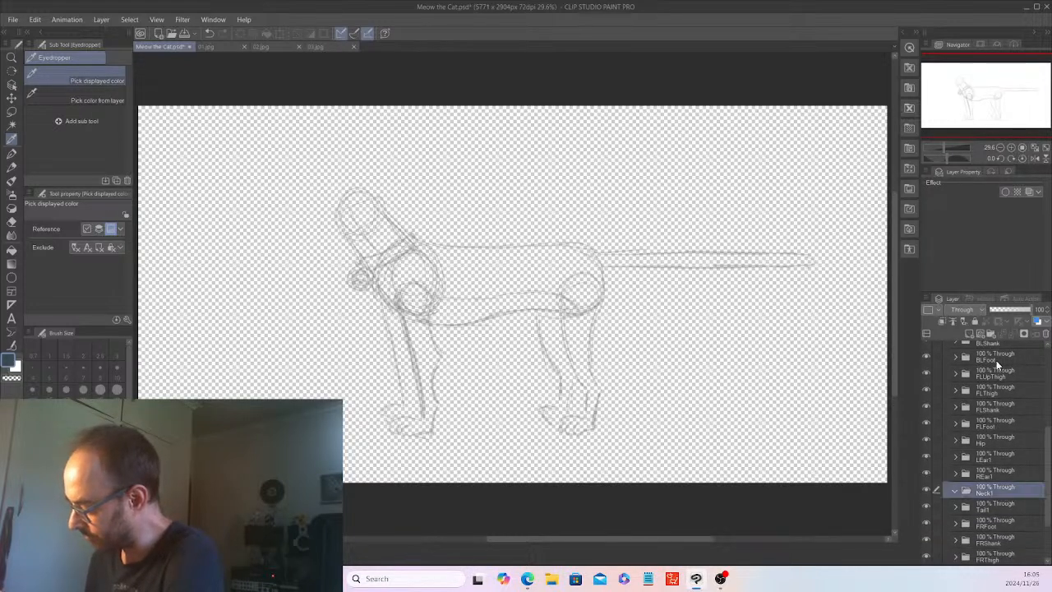
pyautogui.click(980, 334)
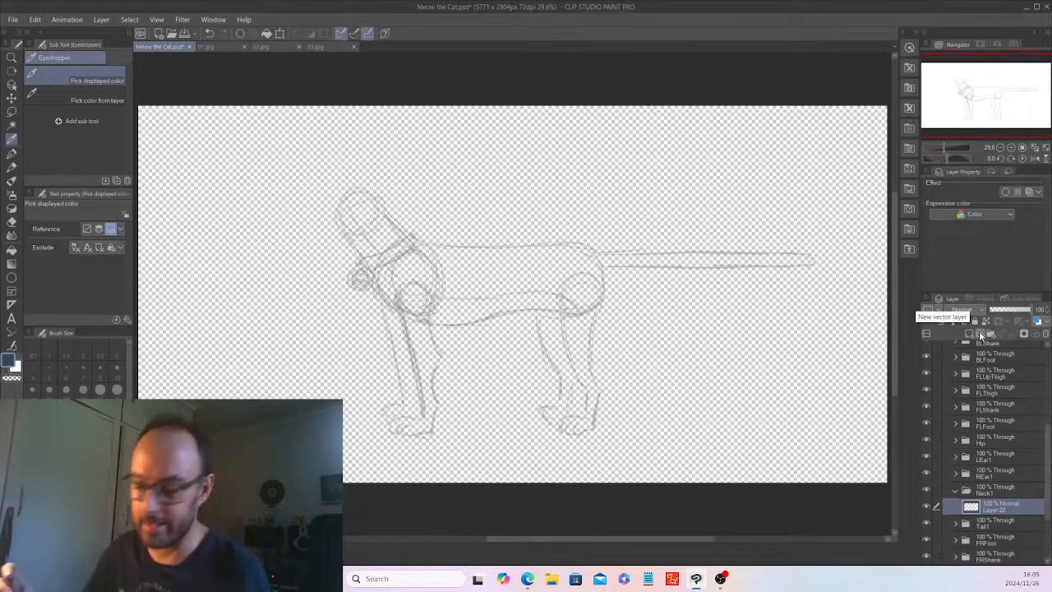
# Trace a closed neck outline over the sketch, from the head circle to around the chest, with the G-pen at brush size 68.5.
pyautogui.click(13, 153)
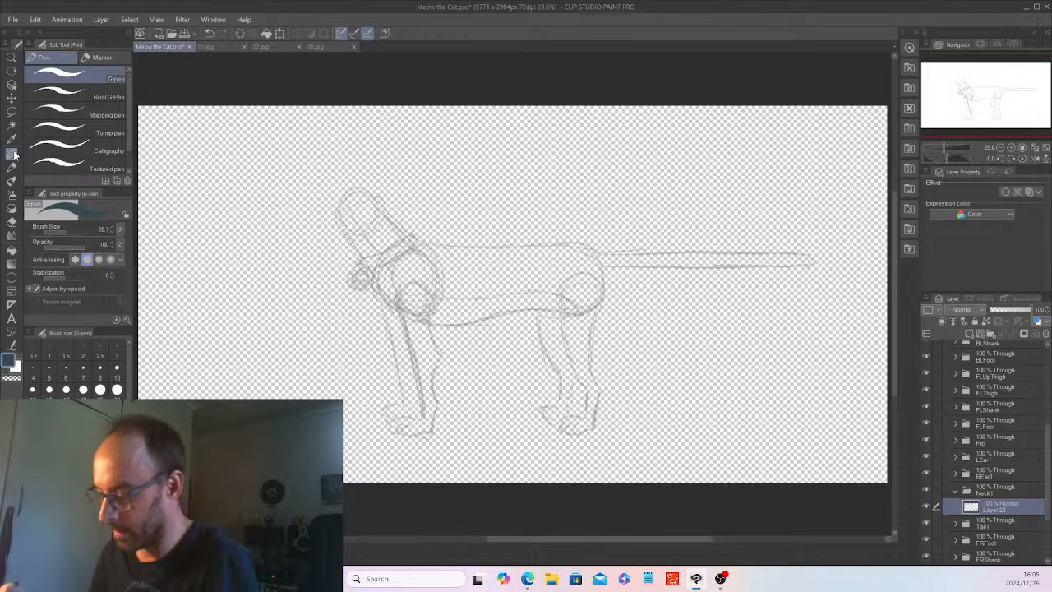
pyautogui.hotkey('ctrl', '+')
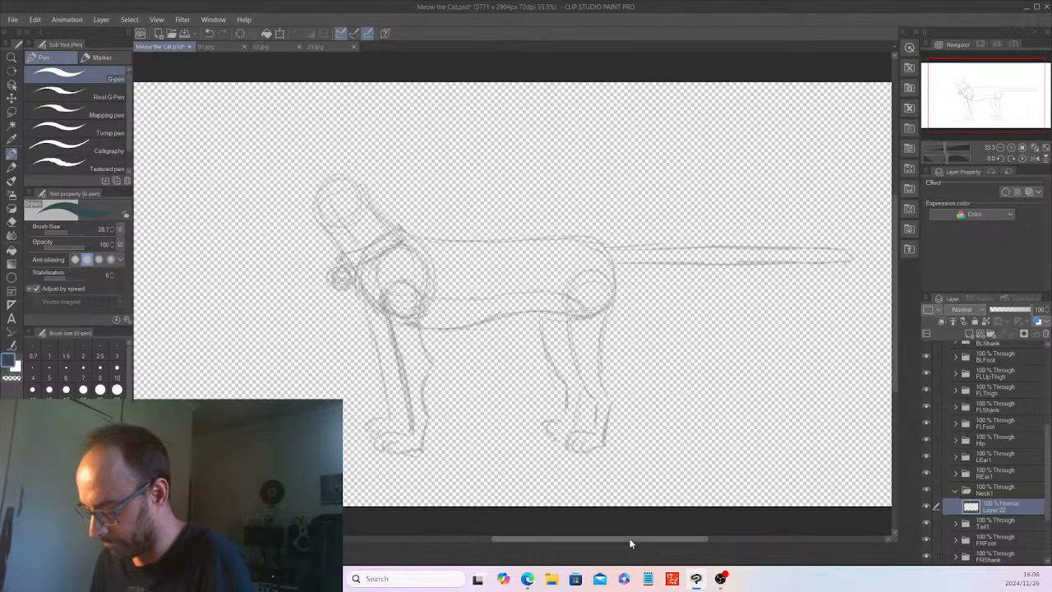
pyautogui.moveTo(628, 538); pyautogui.dragTo(614, 540)
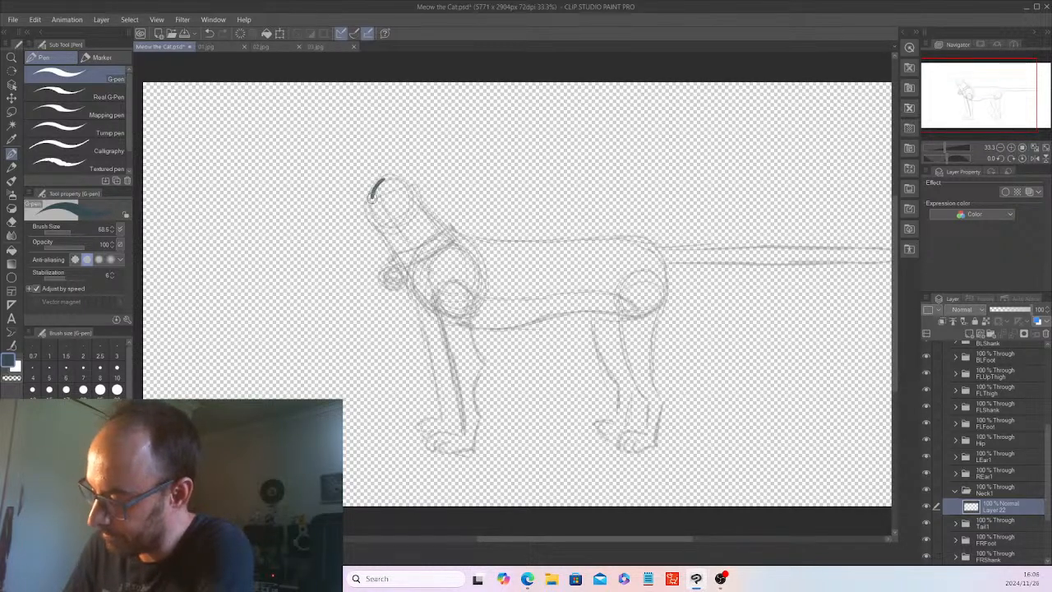
pyautogui.moveTo(377, 226)
pyautogui.mouseDown()
pyautogui.moveTo(425, 300)
pyautogui.moveTo(463, 312)
pyautogui.moveTo(489, 267)
pyautogui.mouseUp()
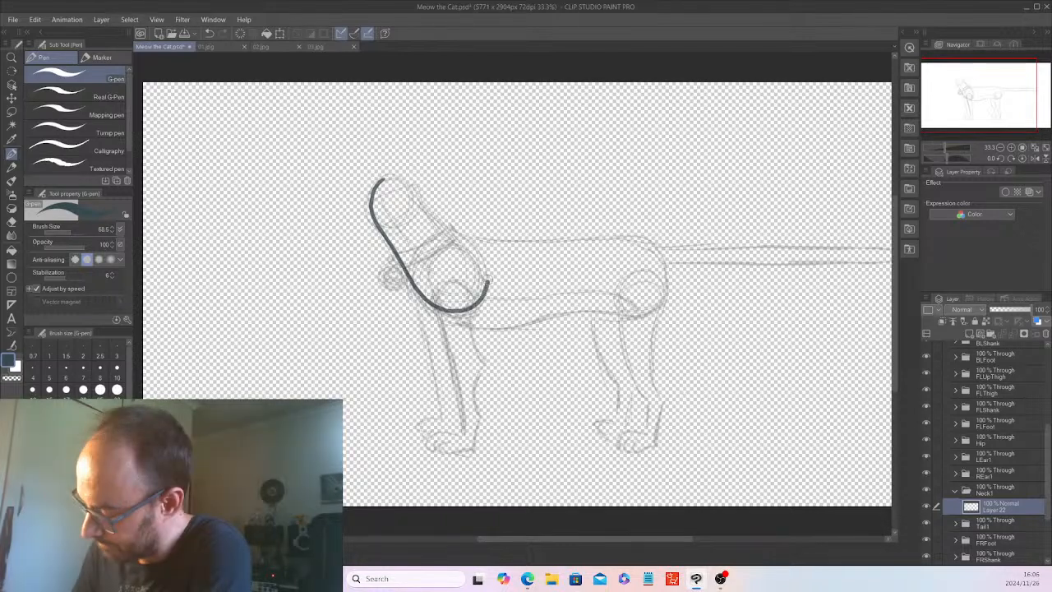
pyautogui.moveTo(438, 220); pyautogui.dragTo(406, 188)
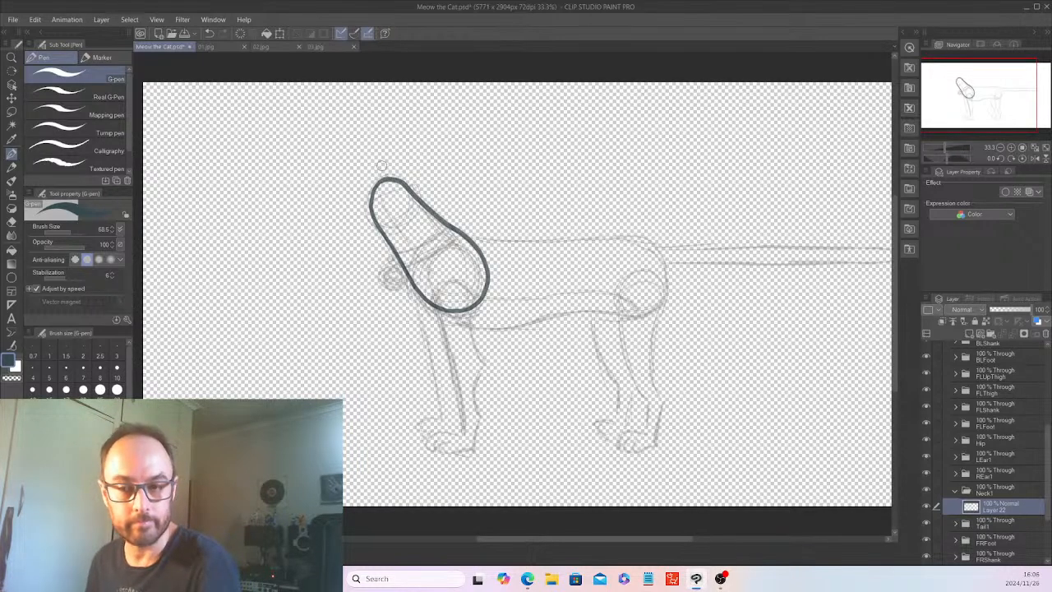
# Thicken and smooth the neck outline with extra G-pen strokes along the back, chest and throat edges.
pyautogui.scroll(2, 381, 165)
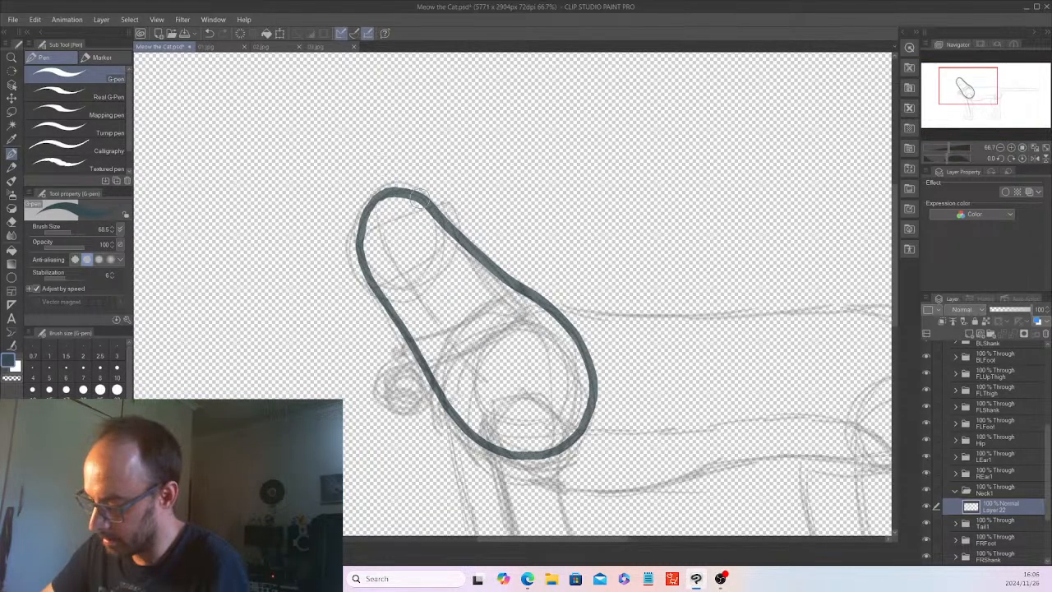
pyautogui.moveTo(440, 207)
pyautogui.mouseDown()
pyautogui.moveTo(404, 195)
pyautogui.moveTo(434, 203)
pyautogui.moveTo(583, 342)
pyautogui.moveTo(595, 397)
pyautogui.moveTo(587, 424)
pyautogui.moveTo(534, 446)
pyautogui.moveTo(575, 442)
pyautogui.mouseUp()
pyautogui.scroll(-1, 577, 442)
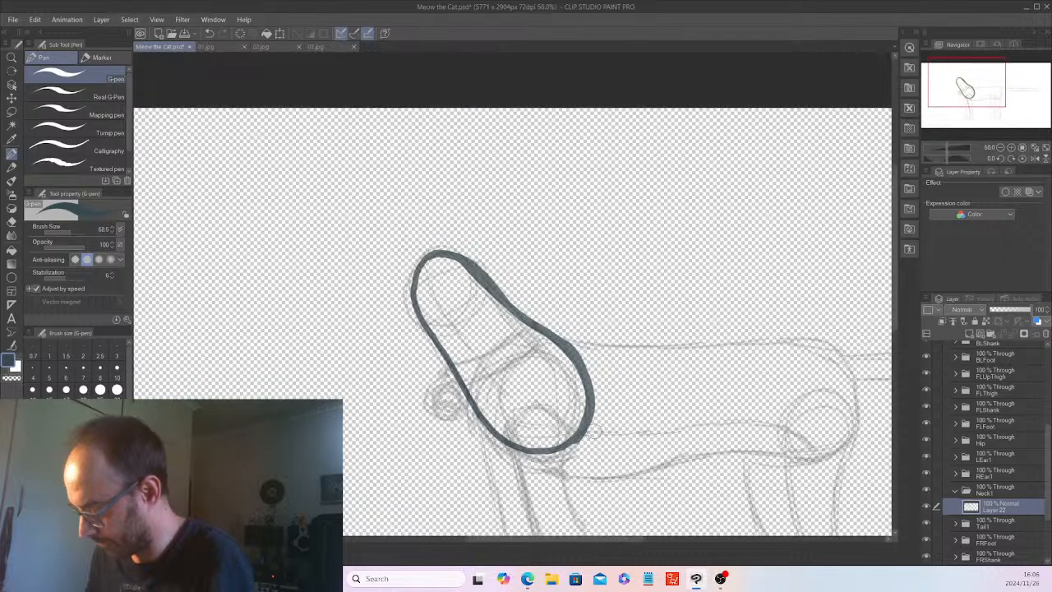
pyautogui.scroll(2, 593, 430)
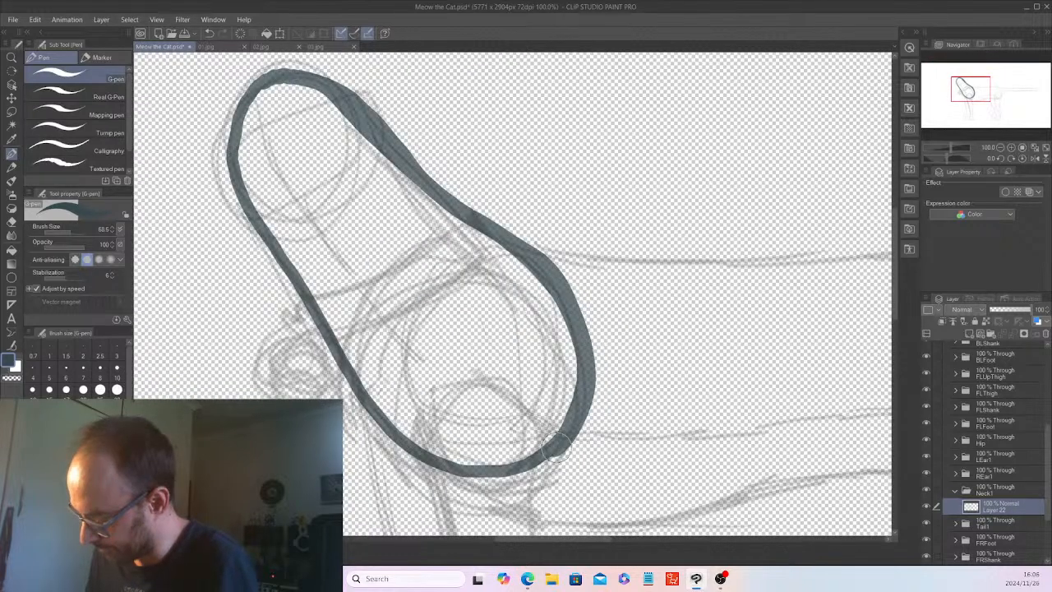
pyautogui.moveTo(556, 448)
pyautogui.mouseDown()
pyautogui.moveTo(509, 471)
pyautogui.moveTo(485, 452)
pyautogui.moveTo(506, 474)
pyautogui.moveTo(423, 454)
pyautogui.mouseUp()
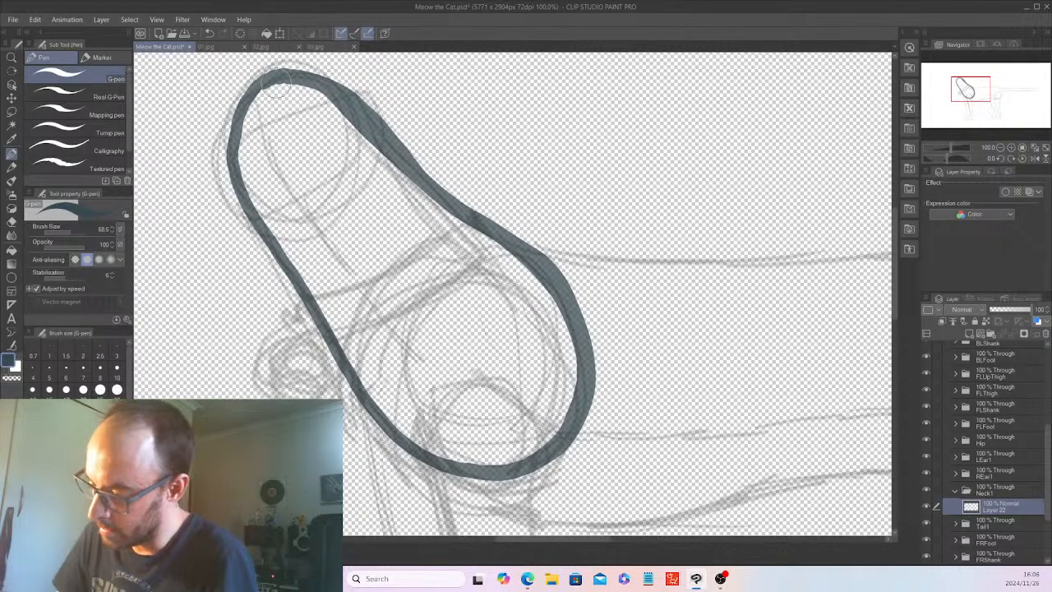
pyautogui.moveTo(241, 93)
pyautogui.mouseDown()
pyautogui.moveTo(227, 160)
pyautogui.moveTo(240, 197)
pyautogui.moveTo(277, 236)
pyautogui.mouseUp()
pyautogui.scroll(-2, 276, 236)
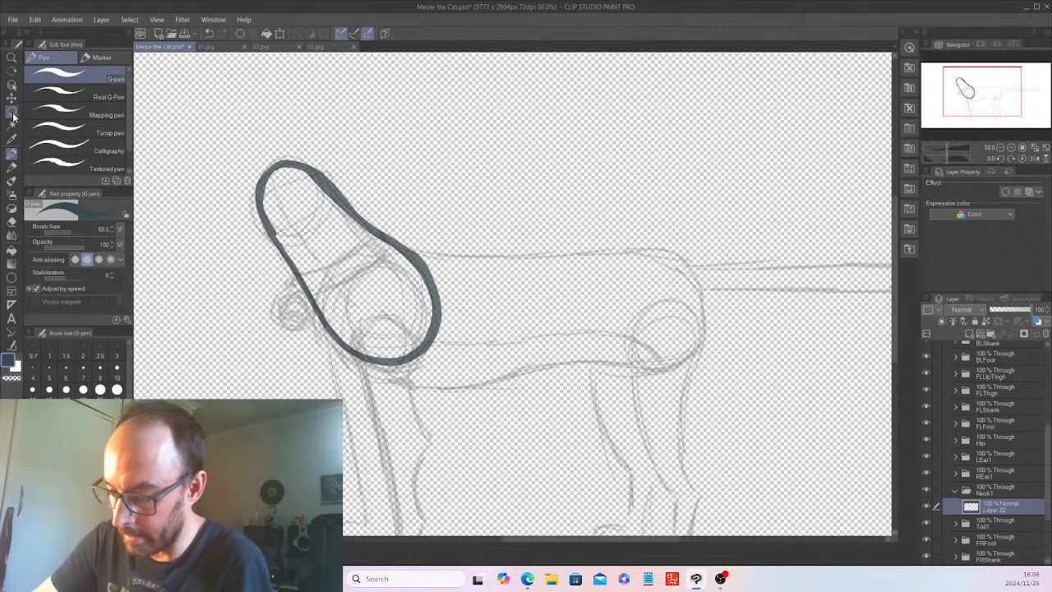
# Select the area inside the neck outline with Auto select and expand the selection.
pyautogui.press('w')
pyautogui.click(297, 172)
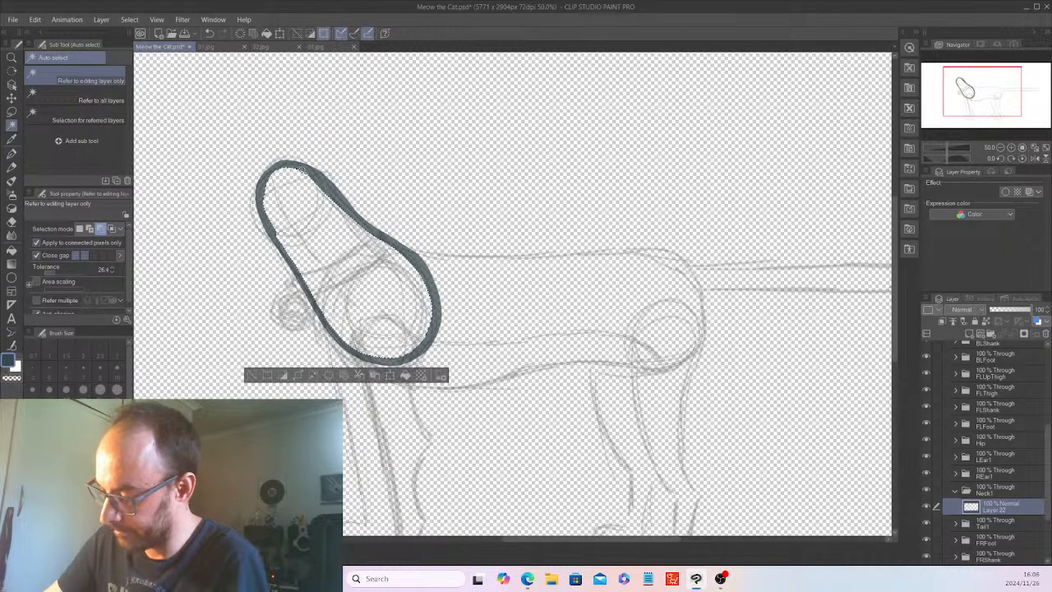
pyautogui.click(138, 20)
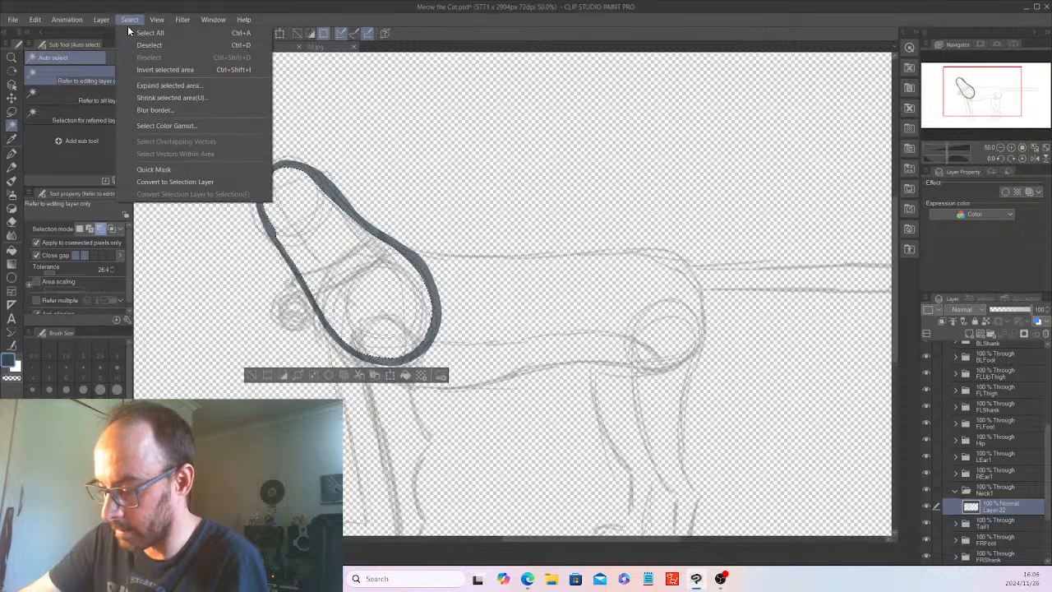
pyautogui.click(167, 85)
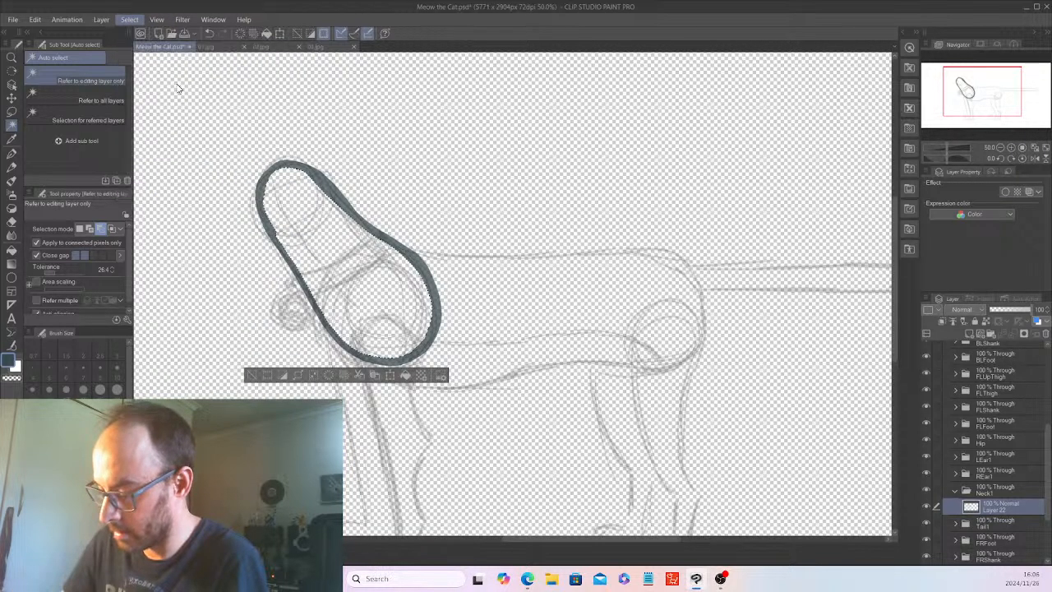
pyautogui.click(592, 184)
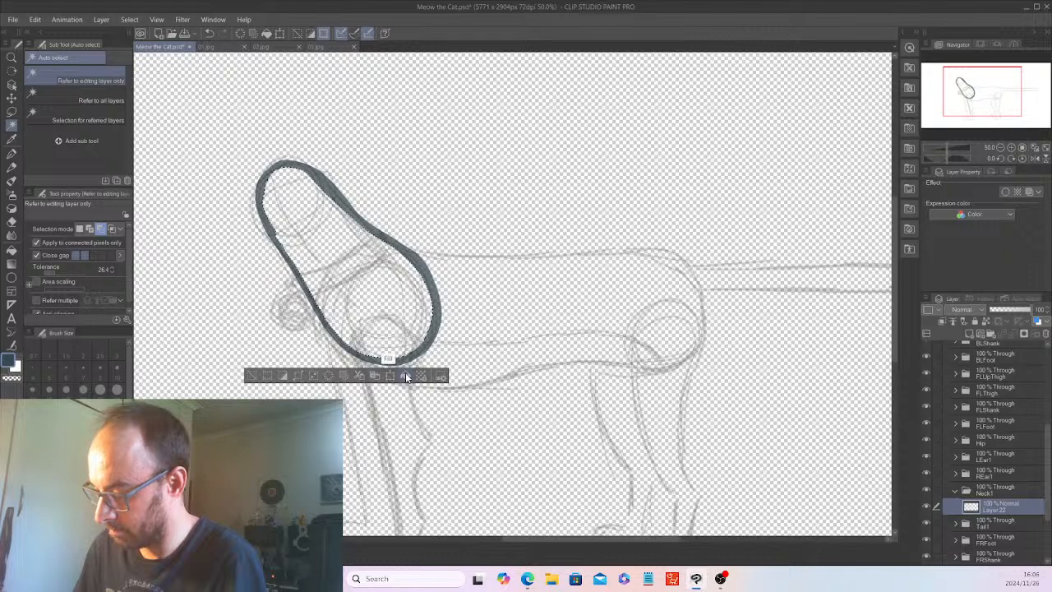
# Fill the neck selection with the current dark blue-grey colour and deselect it.
pyautogui.scroll(3, 405, 372)
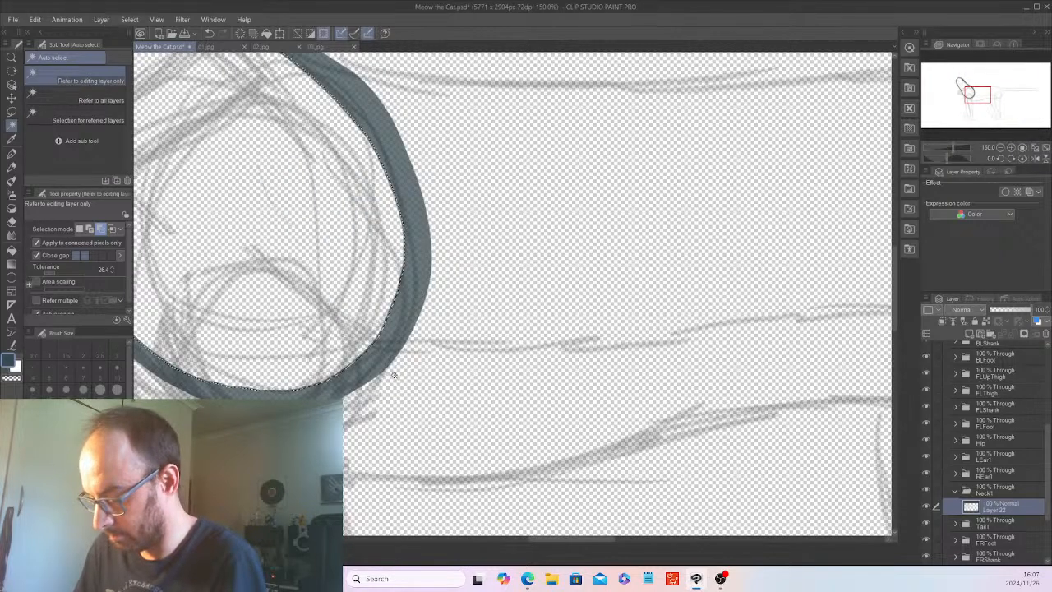
pyautogui.scroll(-3, 407, 371)
pyautogui.click(365, 371)
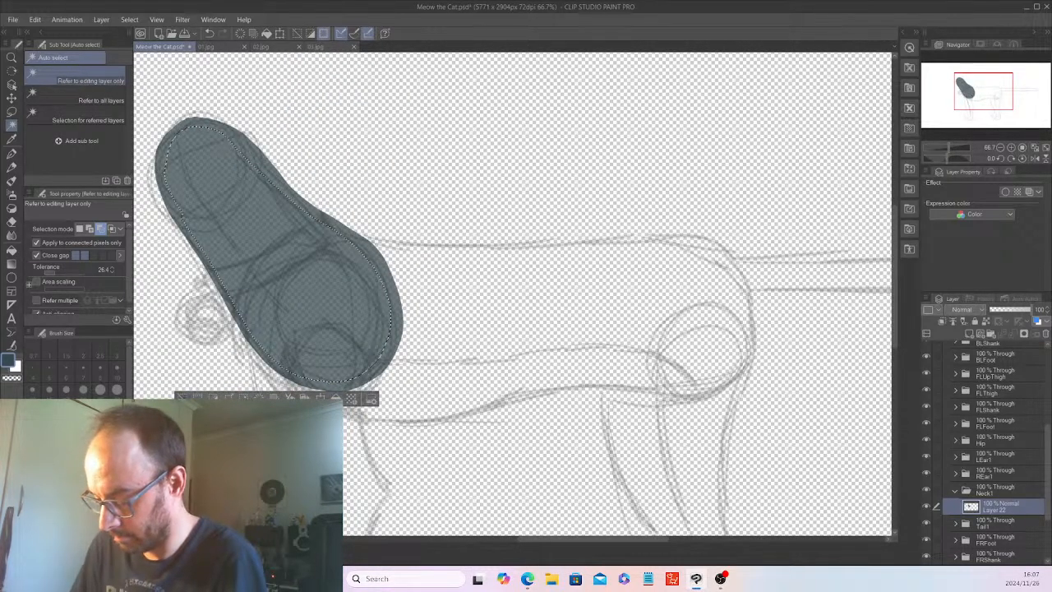
pyautogui.hotkey('ctrl', 'd')
# Hide the sketch on Layer 4 so only the filled neck shape shows.
pyautogui.scroll(-1, 179, 403)
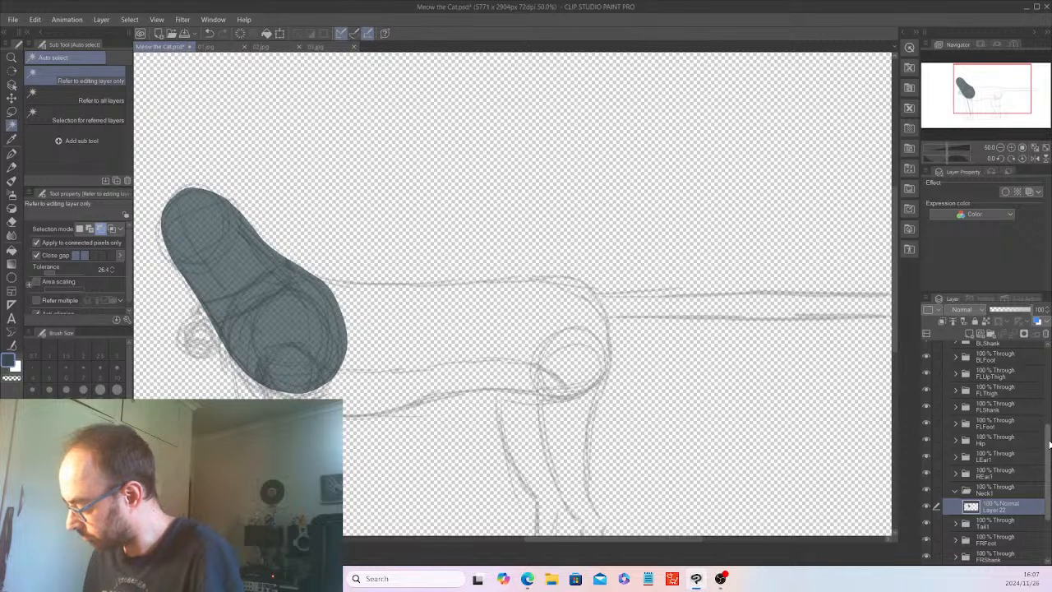
pyautogui.scroll(5, 1040, 425)
pyautogui.click(927, 365)
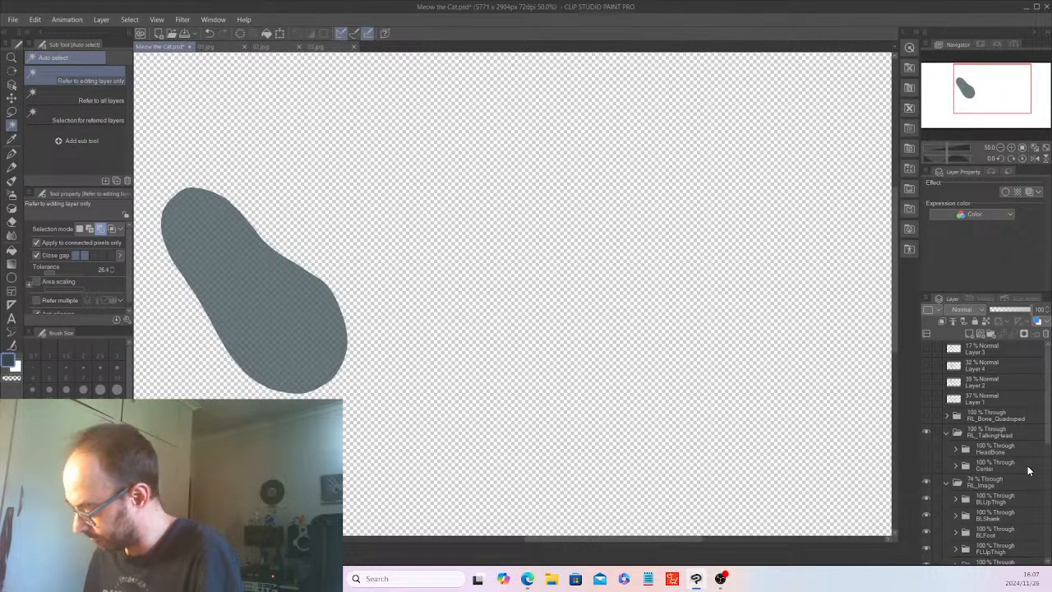
# Set the opacity of the RL_Image folder to 100%.
pyautogui.scroll(-3, 1050, 490)
pyautogui.scroll(-2, 1050, 490)
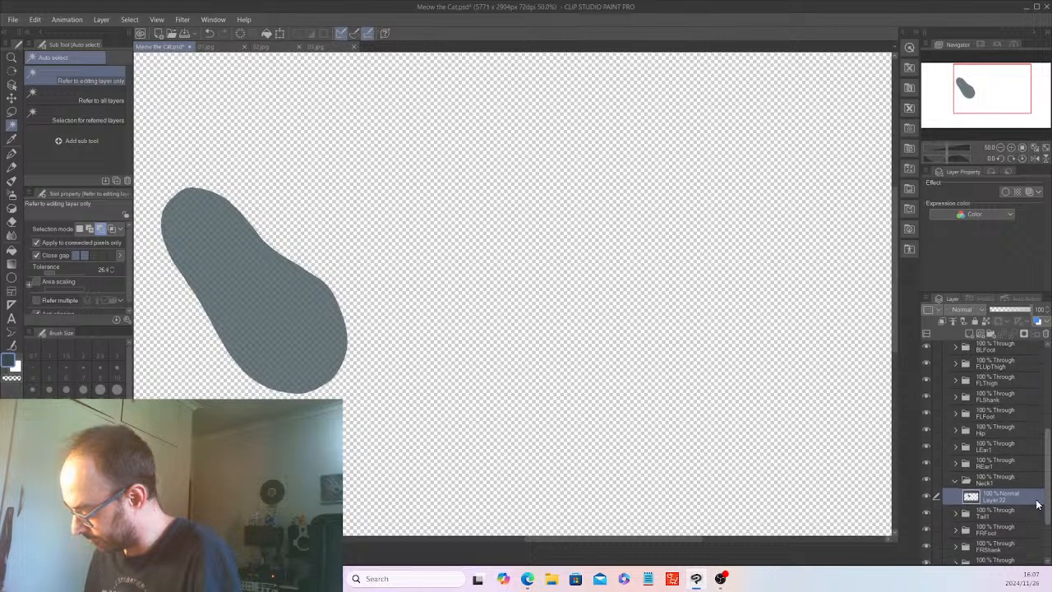
pyautogui.click(997, 488)
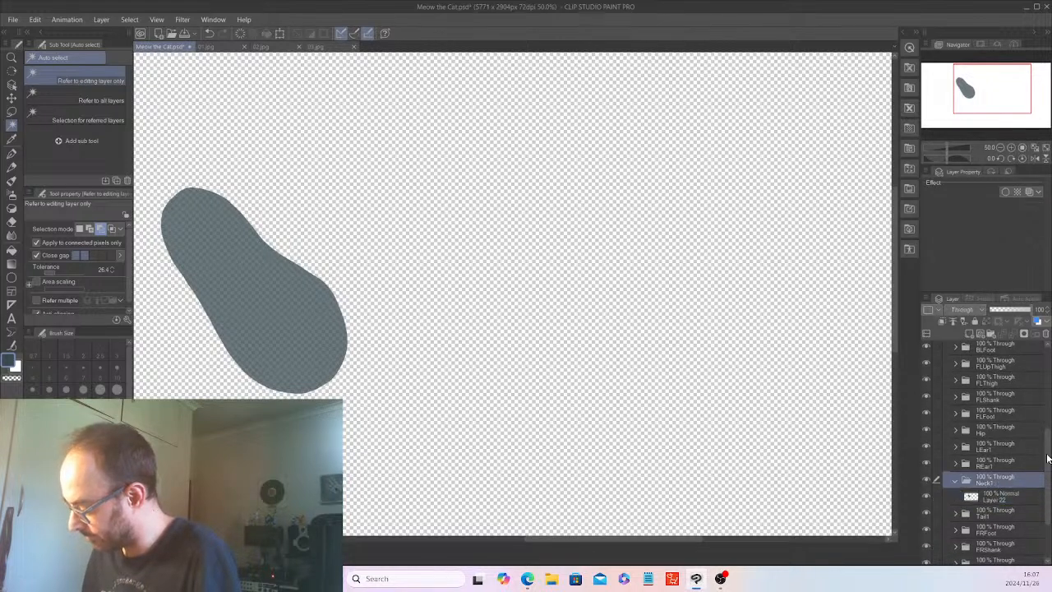
pyautogui.scroll(5, 1050, 414)
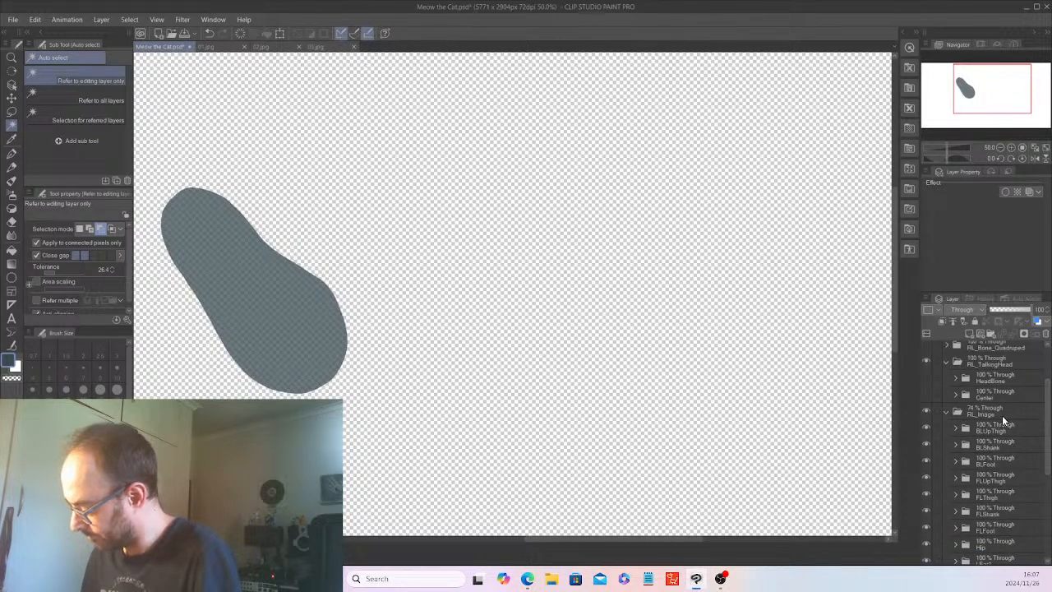
pyautogui.click(1001, 414)
pyautogui.moveTo(1022, 312); pyautogui.dragTo(1044, 311)
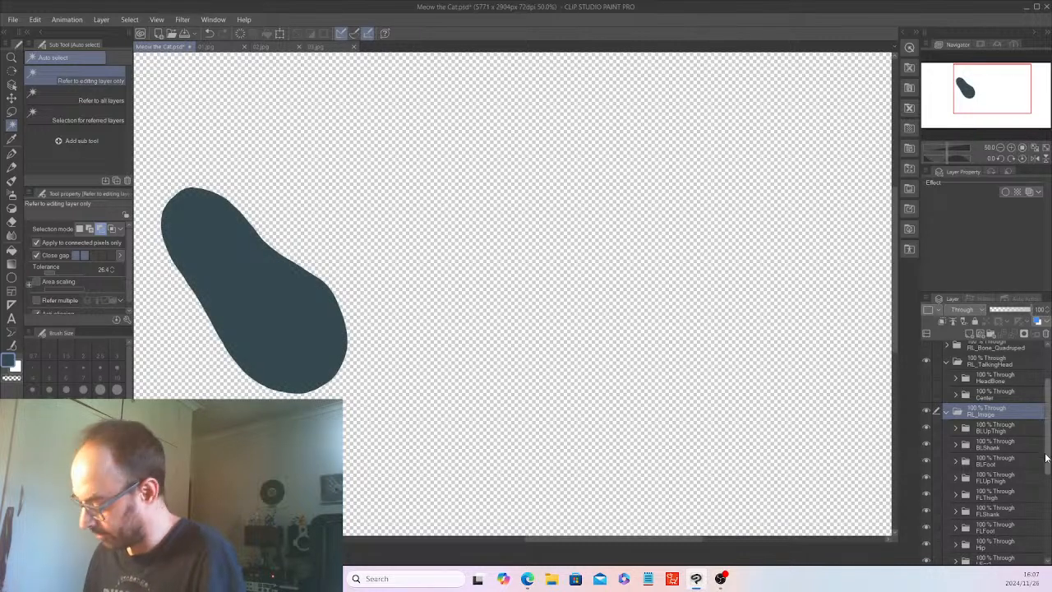
# Round out the rear chest edge of the neck shape on Layer 22 with G-pen strokes.
pyautogui.scroll(-3, 1049, 453)
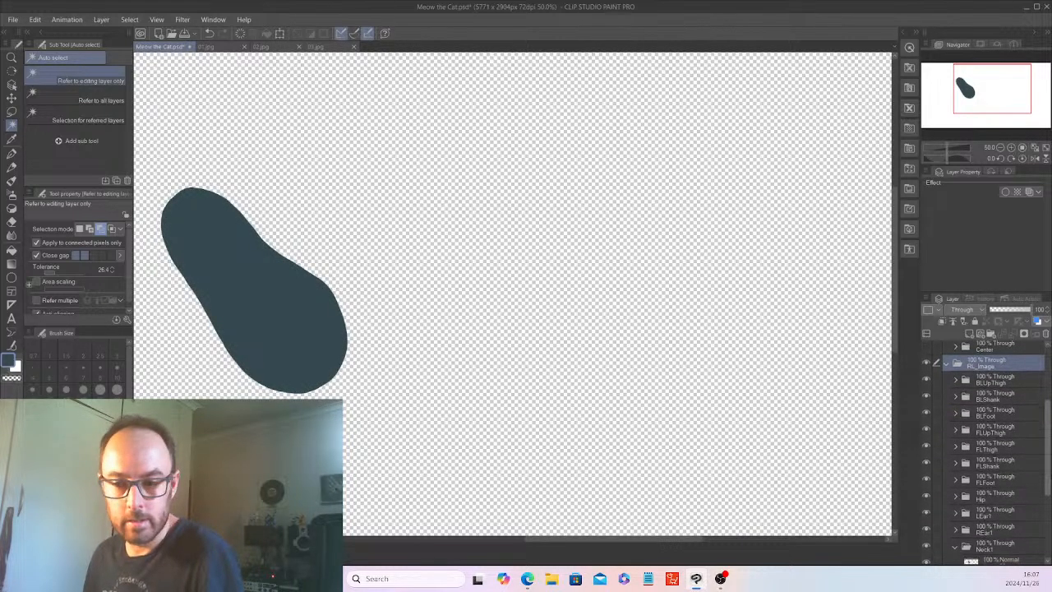
pyautogui.moveTo(1049, 453); pyautogui.dragTo(1049, 453)
pyautogui.scroll(-3, 999, 508)
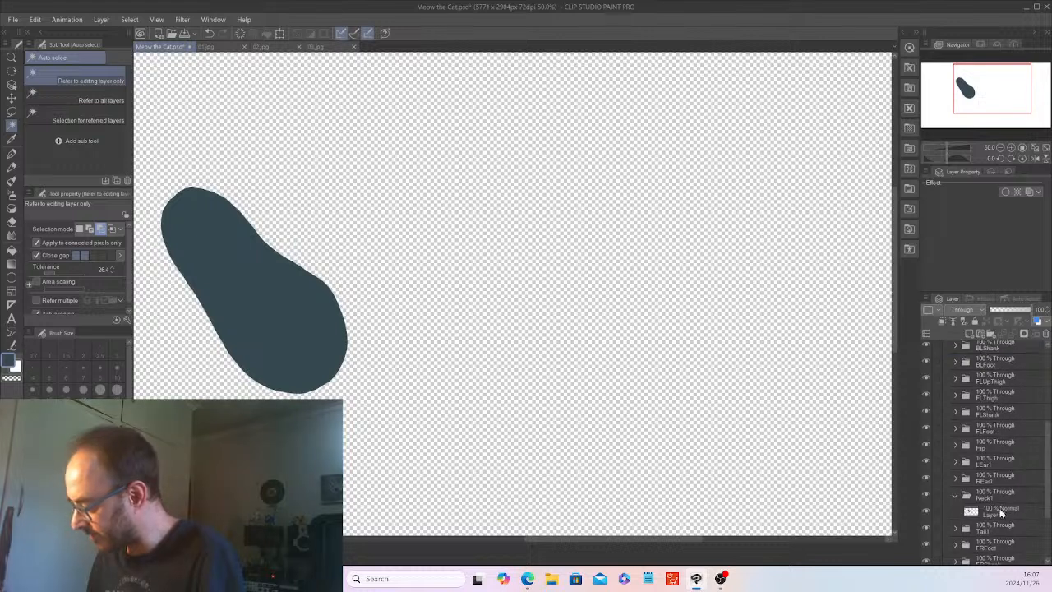
pyautogui.click(990, 510)
pyautogui.moveTo(620, 540); pyautogui.dragTo(571, 538)
pyautogui.scroll(1, 579, 534)
pyautogui.moveTo(896, 319); pyautogui.dragTo(895, 305)
pyautogui.hotkey('ctrl', '+')
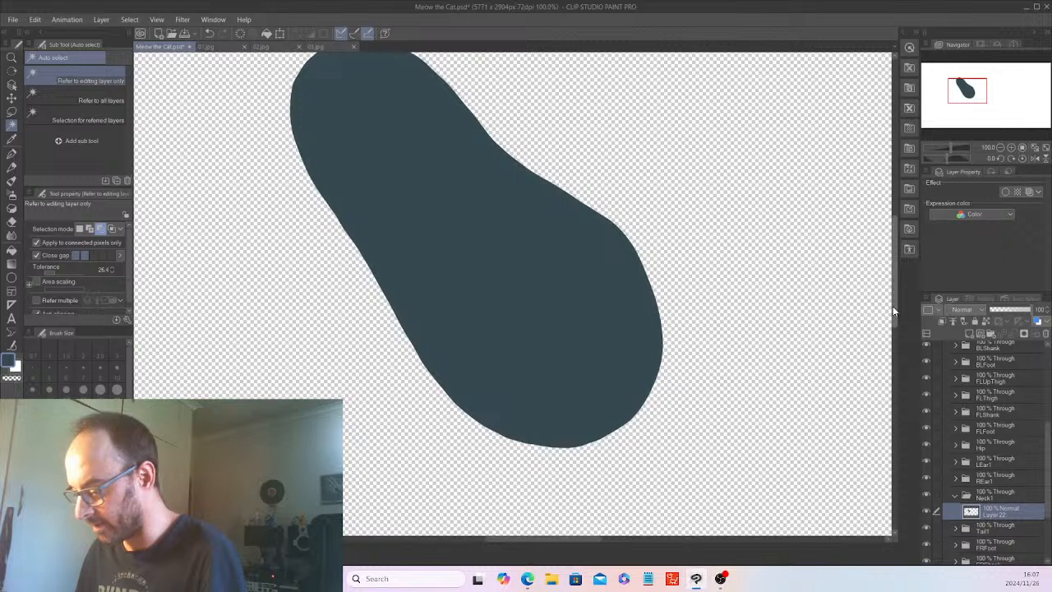
pyautogui.click(13, 154)
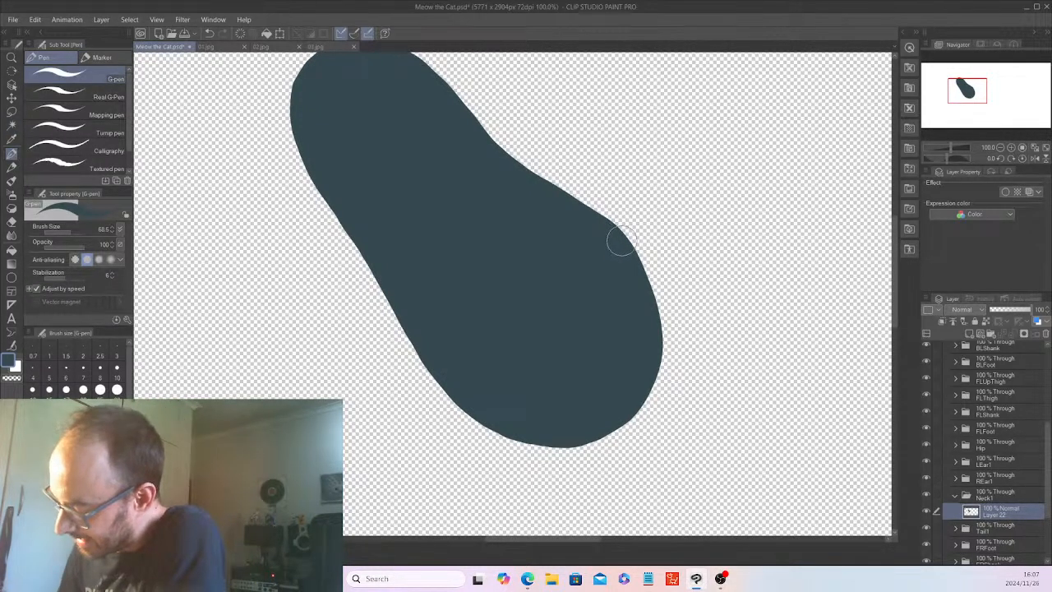
pyautogui.moveTo(633, 252); pyautogui.dragTo(641, 279)
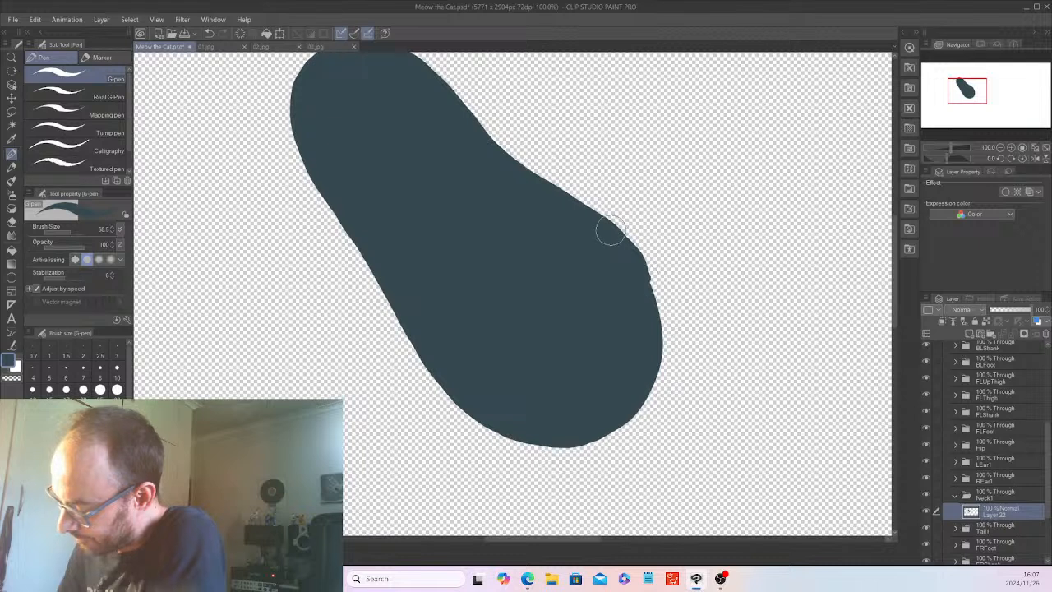
pyautogui.moveTo(625, 245)
pyautogui.mouseDown()
pyautogui.moveTo(655, 295)
pyautogui.moveTo(660, 355)
pyautogui.moveTo(642, 399)
pyautogui.mouseUp()
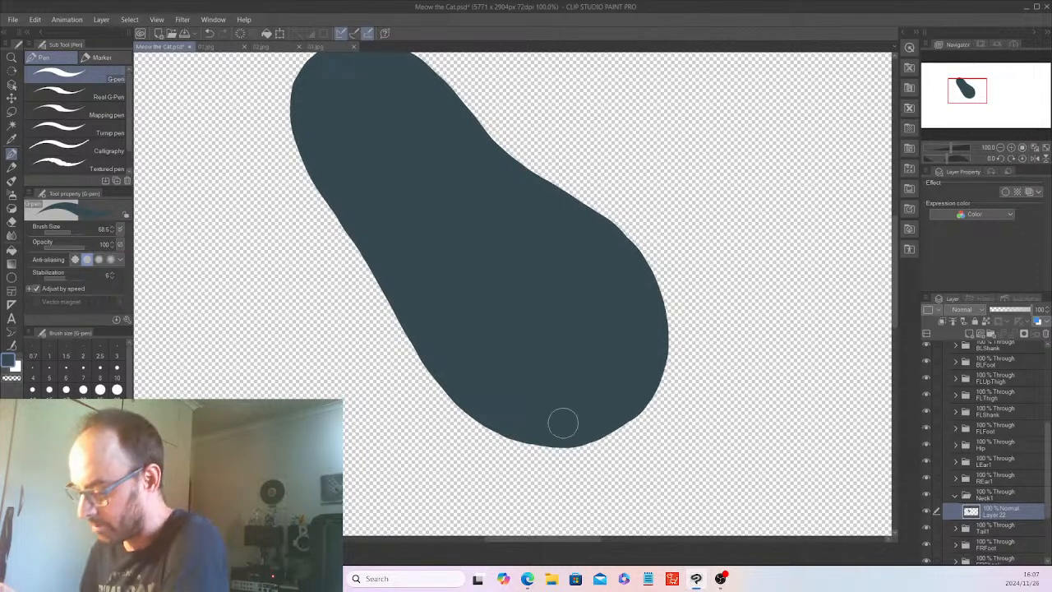
# Add a new layer above the neck fill in Neck1, and select the neck shape on Layer 22 with Auto select.
pyautogui.scroll(-3, 563, 423)
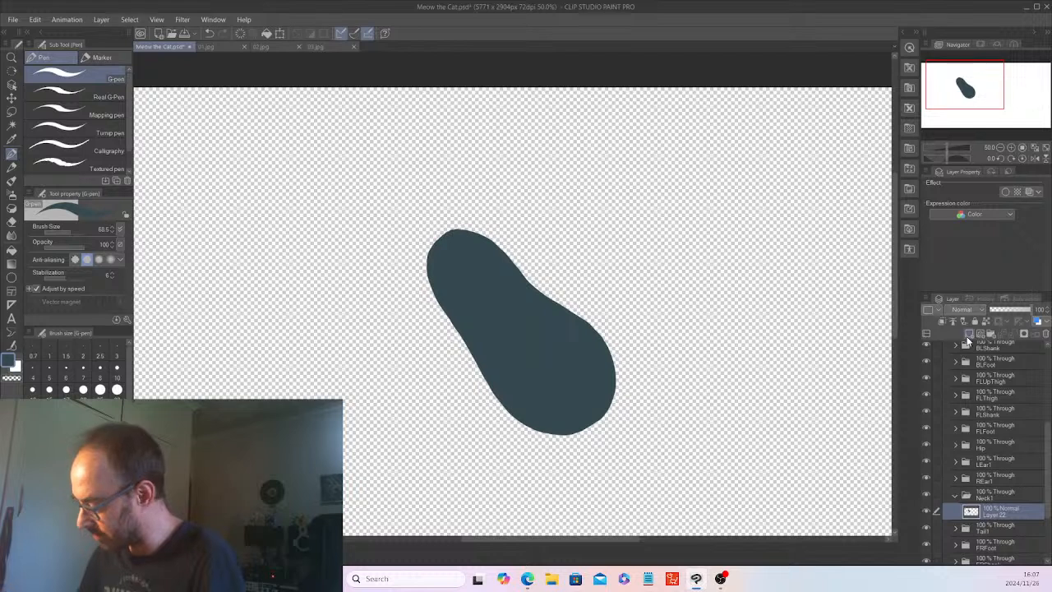
pyautogui.click(969, 333)
pyautogui.click(1000, 529)
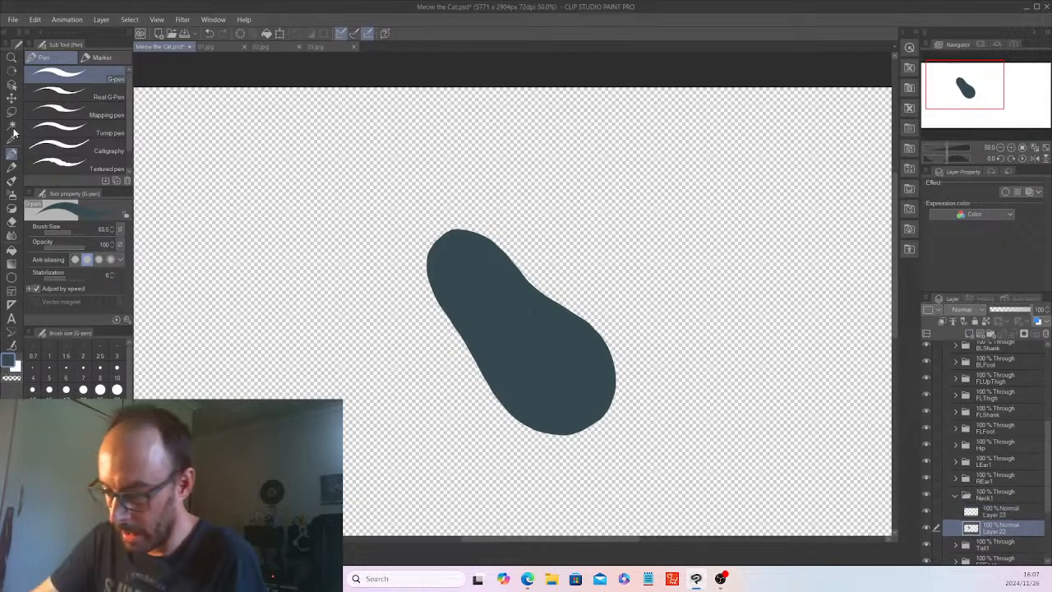
pyautogui.click(11, 125)
pyautogui.click(527, 308)
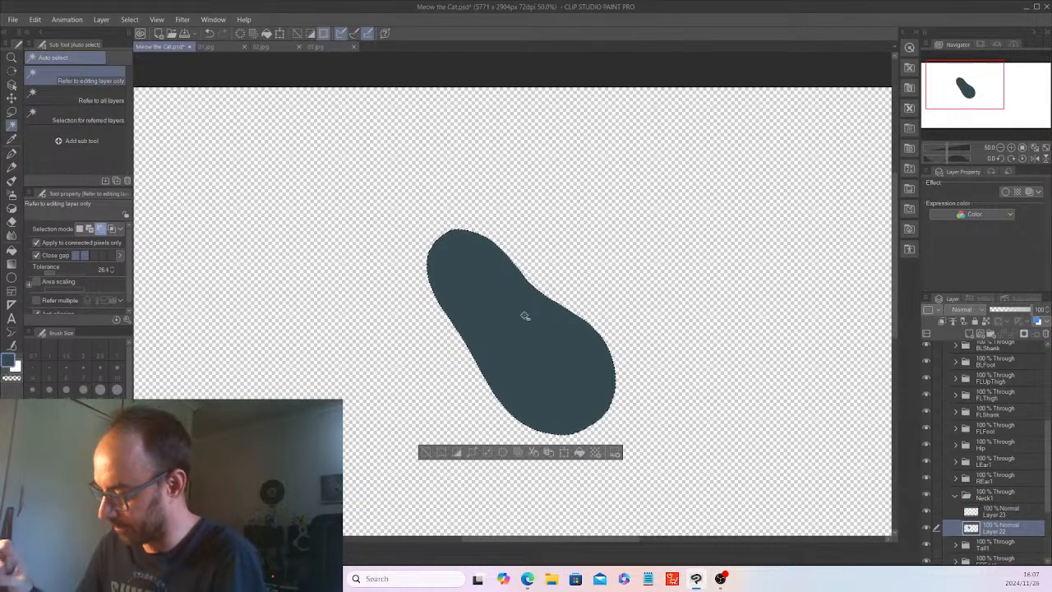
# Choose the Soft airbrush and set the empty Layer 23 in the Neck1 folder to Multiply blending.
pyautogui.moveTo(1050, 481); pyautogui.dragTo(1048, 431)
pyautogui.scroll(-4, 1021, 465)
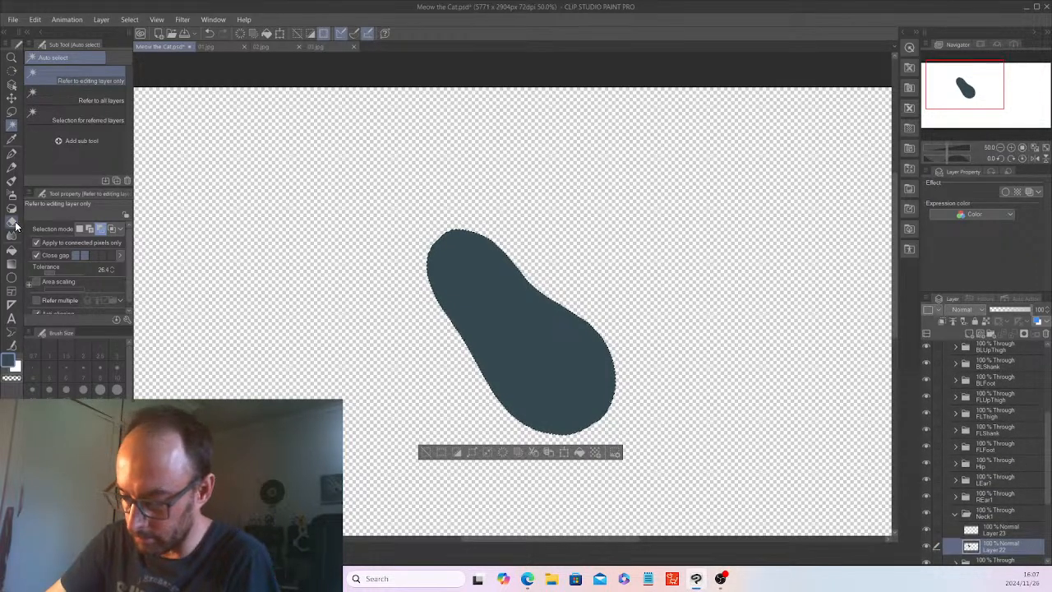
pyautogui.click(11, 196)
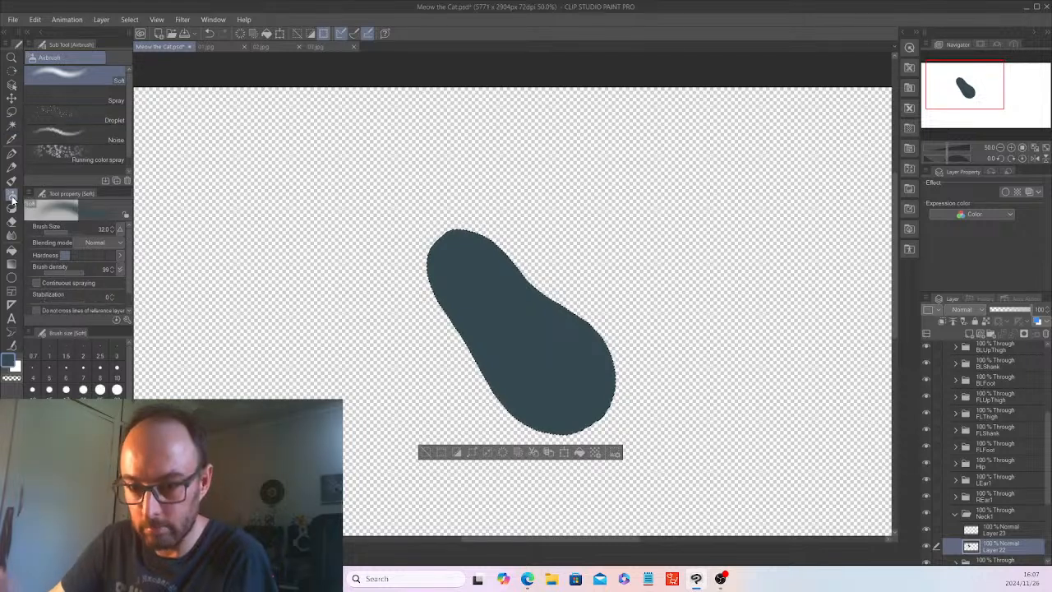
pyautogui.scroll(-1, 1048, 445)
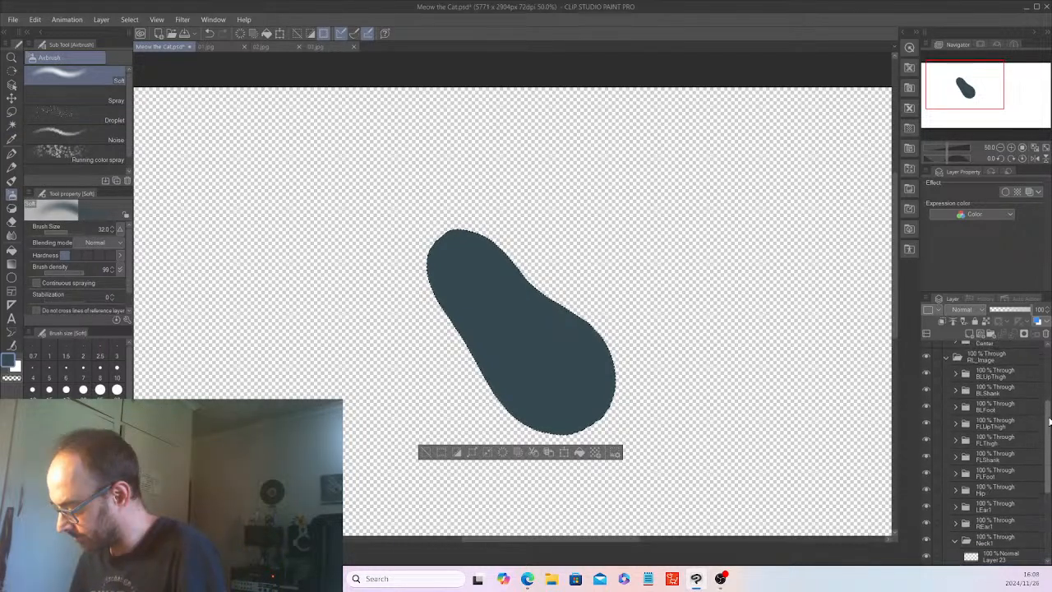
pyautogui.moveTo(1047, 445); pyautogui.dragTo(1047, 449)
pyautogui.click(1008, 518)
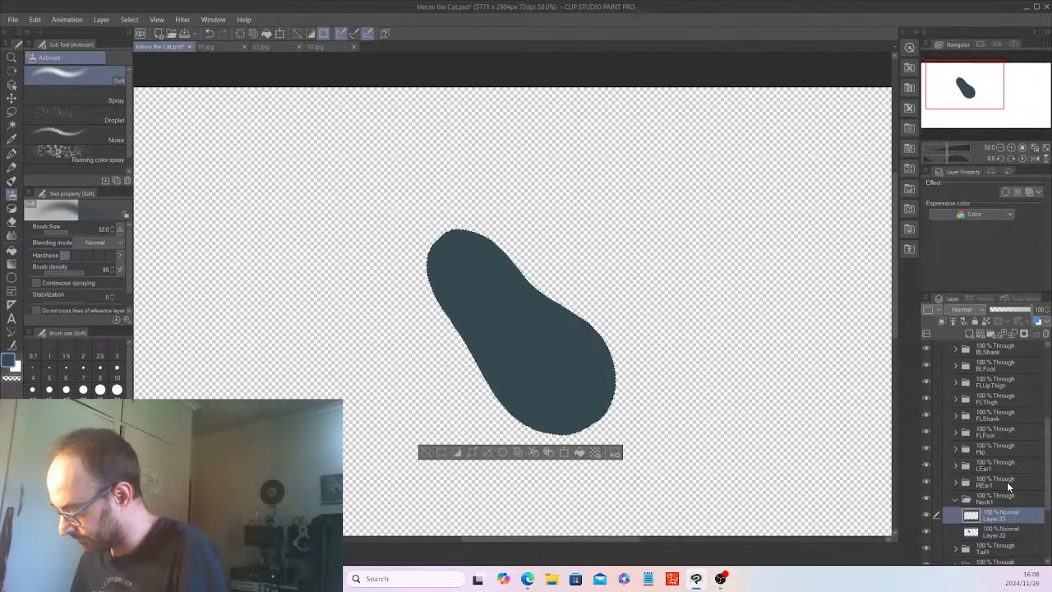
pyautogui.click(978, 309)
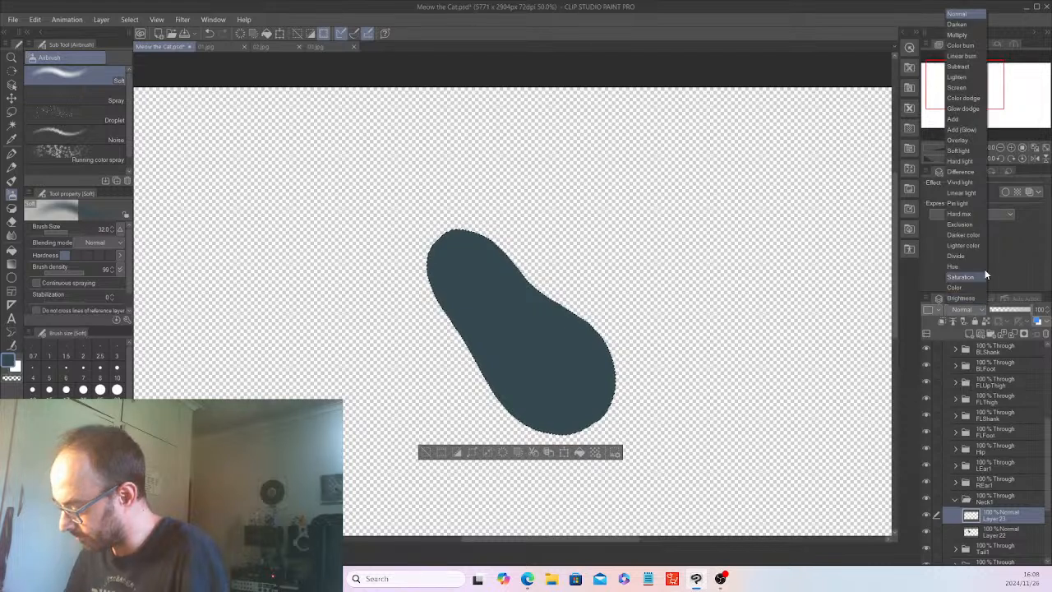
pyautogui.click(965, 36)
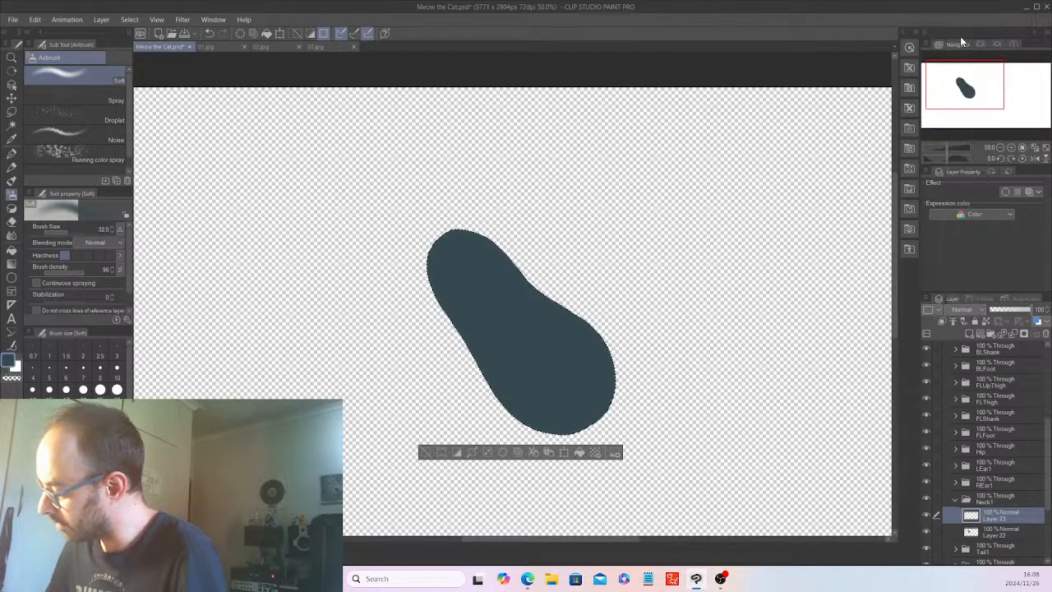
# Show the head's Center folder and airbrush a soft shadow on Layer 23 under the head with brush size 541.8.
pyautogui.moveTo(1047, 432); pyautogui.dragTo(1047, 408)
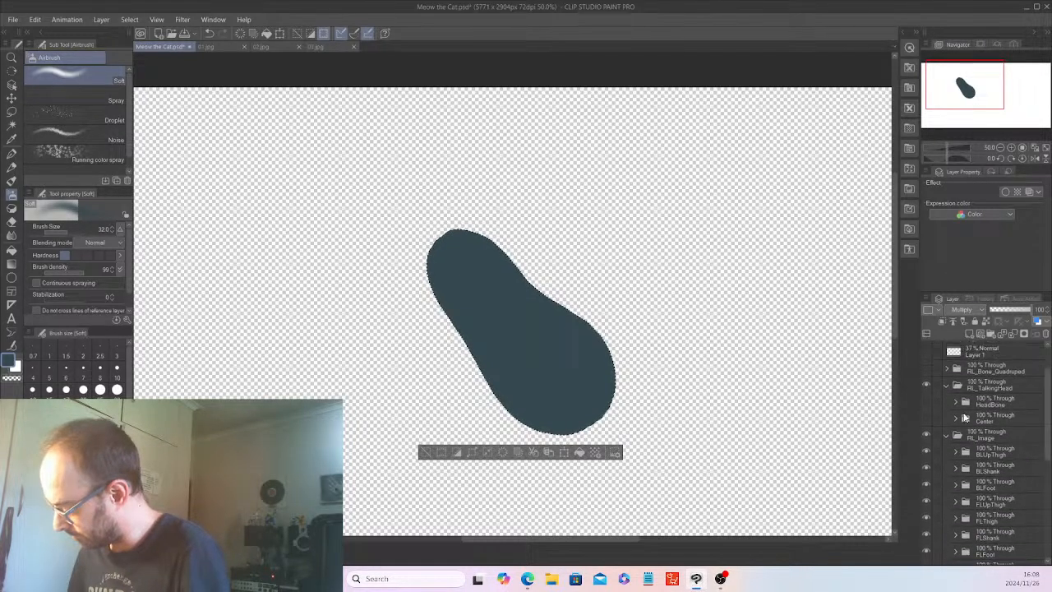
pyautogui.click(927, 418)
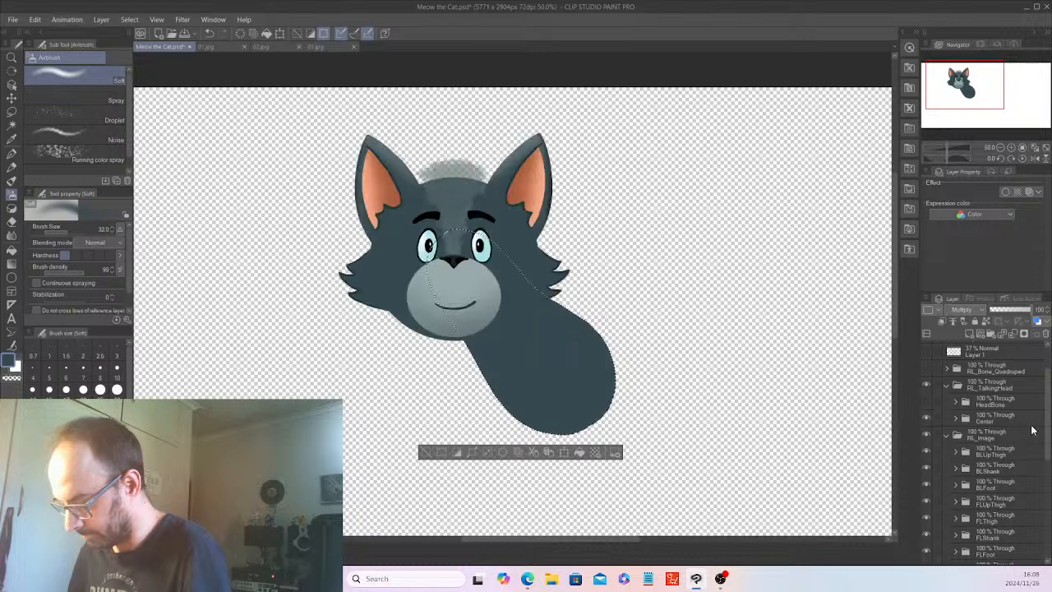
pyautogui.moveTo(1046, 447); pyautogui.dragTo(1046, 512)
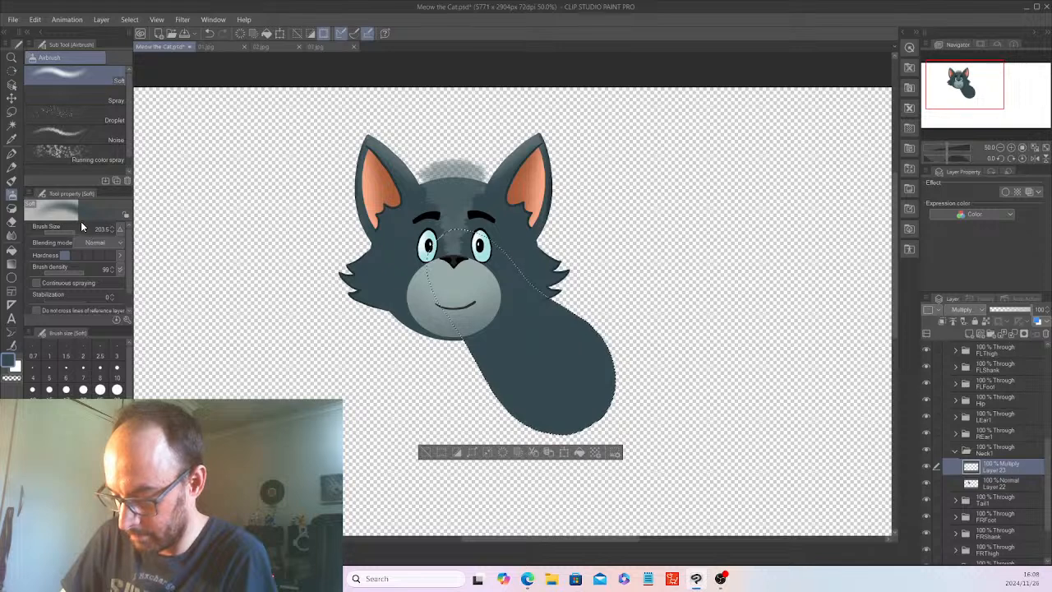
pyautogui.moveTo(78, 230); pyautogui.dragTo(80, 231)
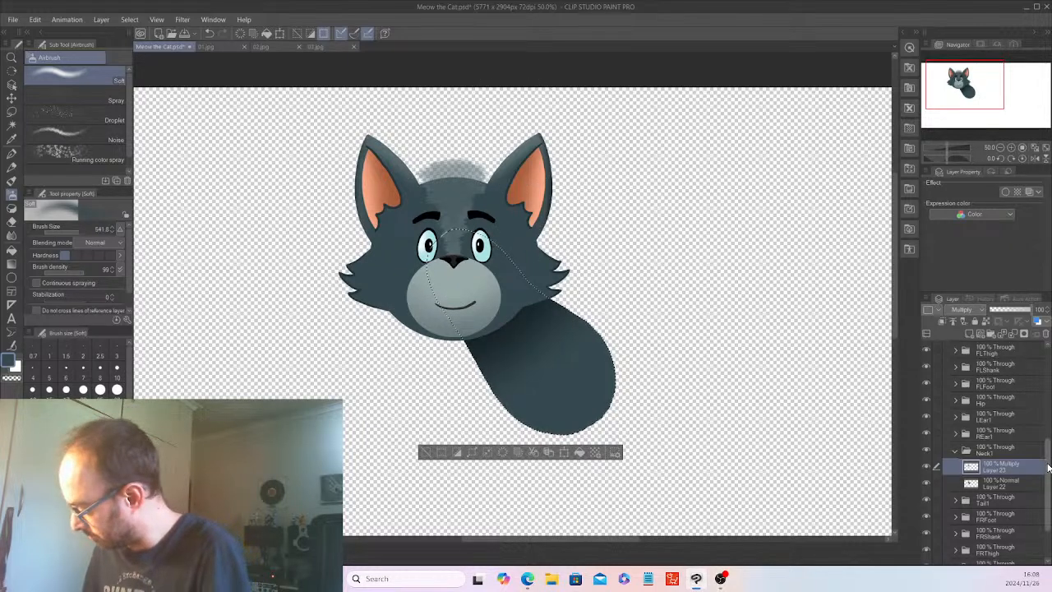
# Switch Layer 23 to Normal blending for comparison and set it back to Multiply.
pyautogui.scroll(3, 1023, 413)
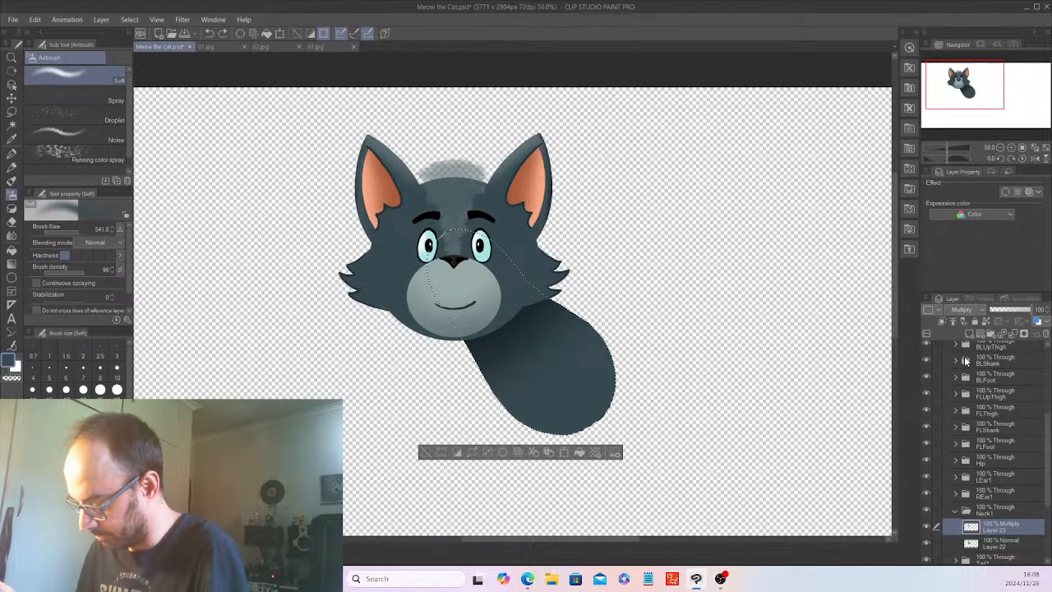
pyautogui.hotkey('ctrl', 'z')
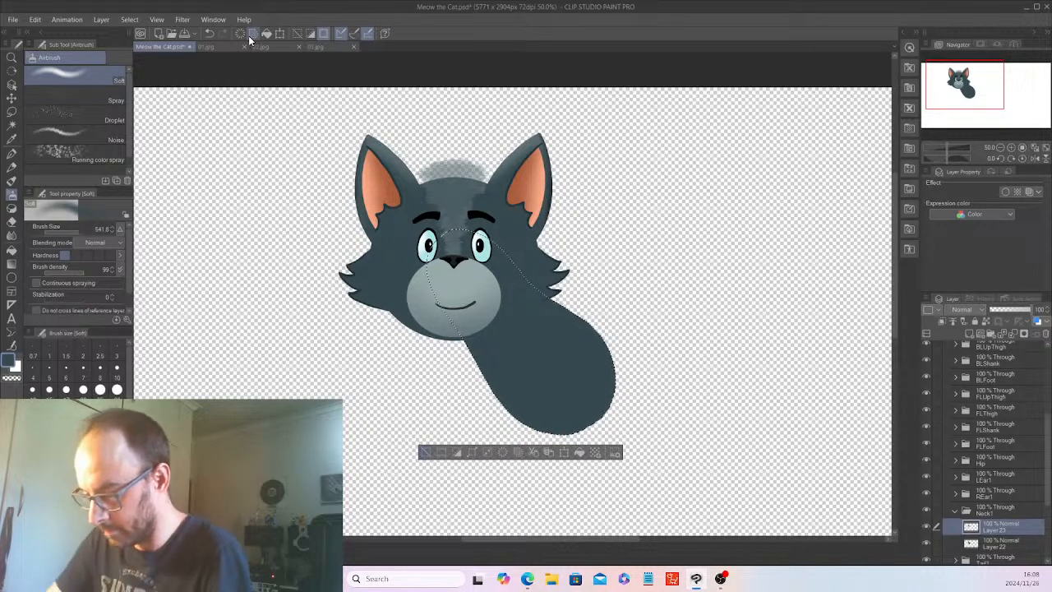
pyautogui.click(966, 310)
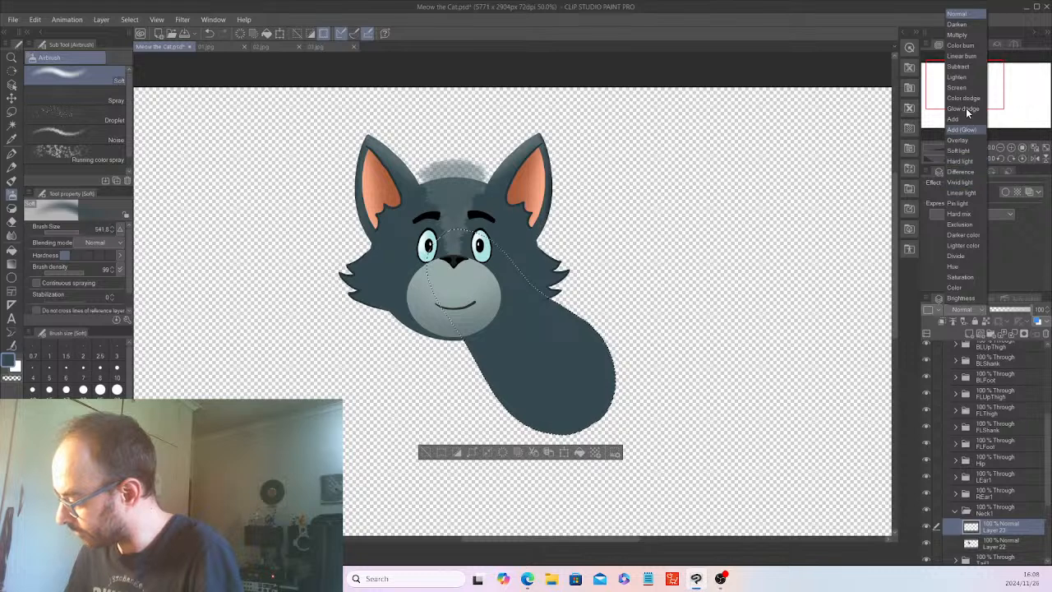
pyautogui.click(960, 35)
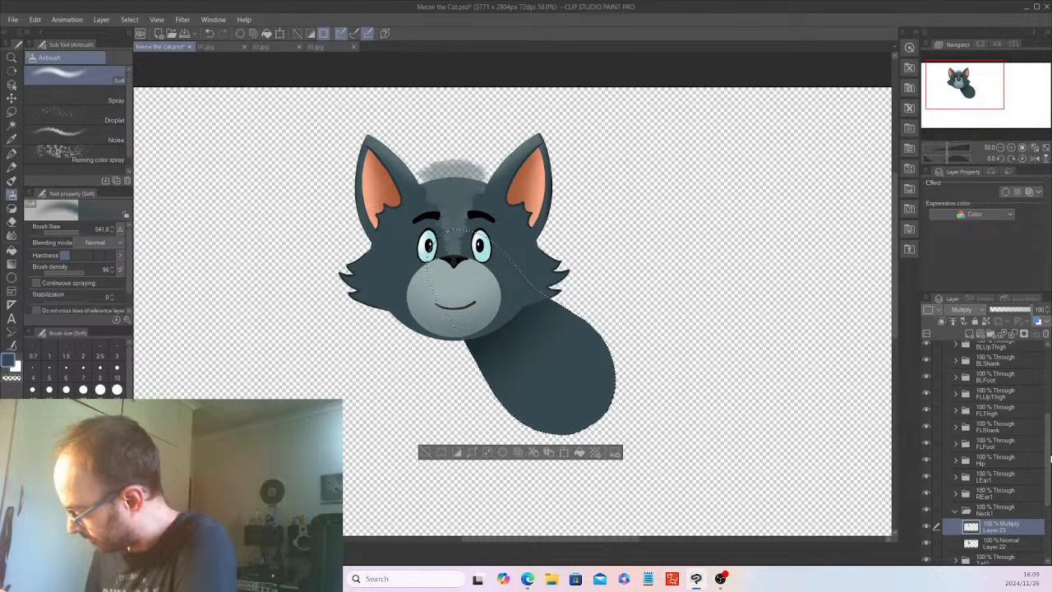
# Hide the head's Center folder to expose the whole shaded neck, and clear the neck selection.
pyautogui.scroll(3, 1050, 461)
pyautogui.click(927, 451)
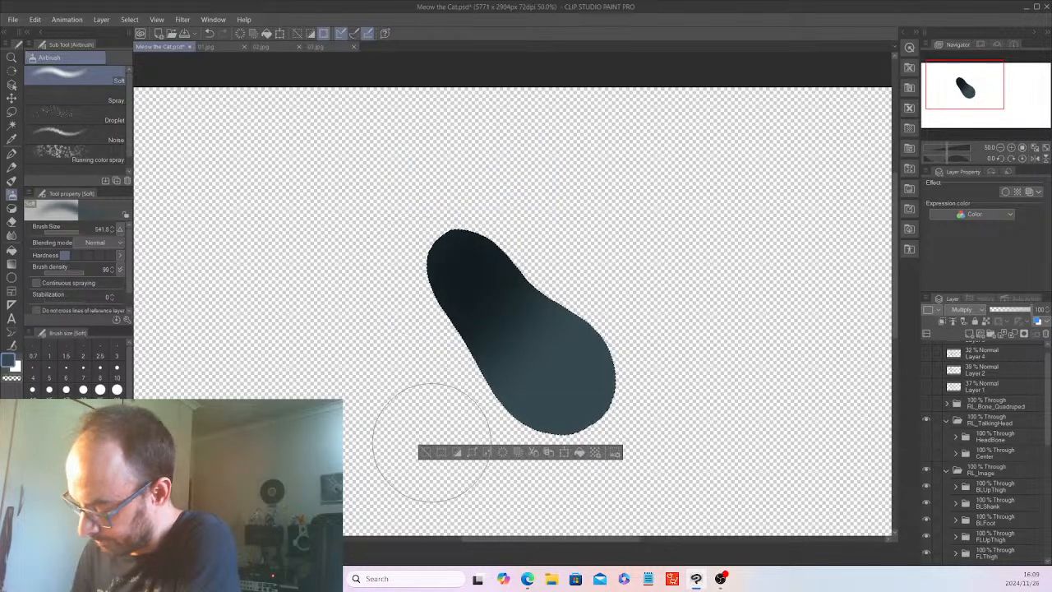
pyautogui.hotkey('ctrl', 'd')
pyautogui.scroll(-2, 452, 421)
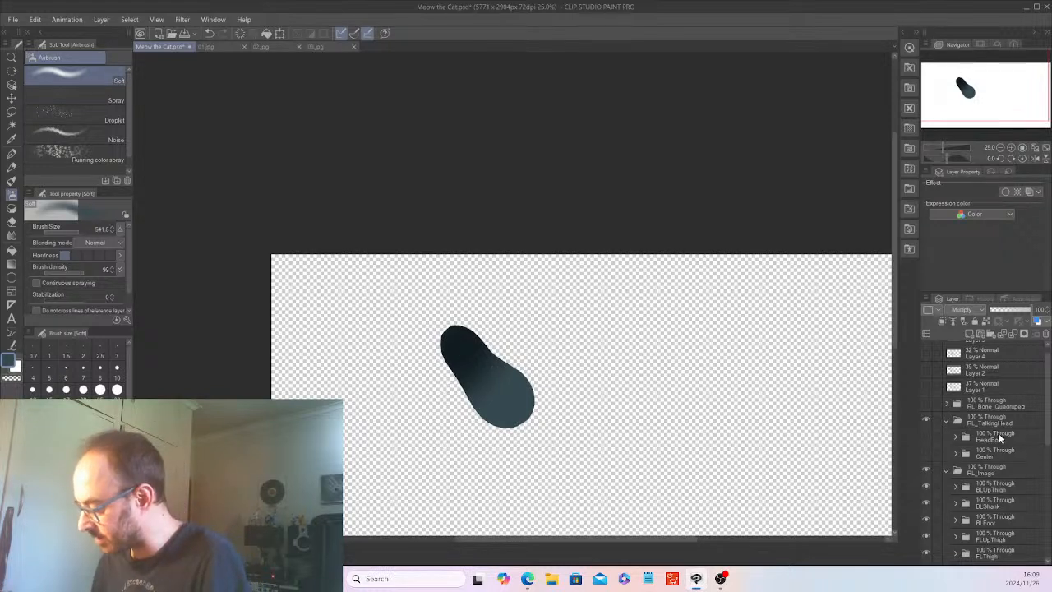
# Compare the neck with the Layer 23 shading hidden and shown above the flat fill on Layer 22.
pyautogui.moveTo(1048, 426); pyautogui.dragTo(1049, 516)
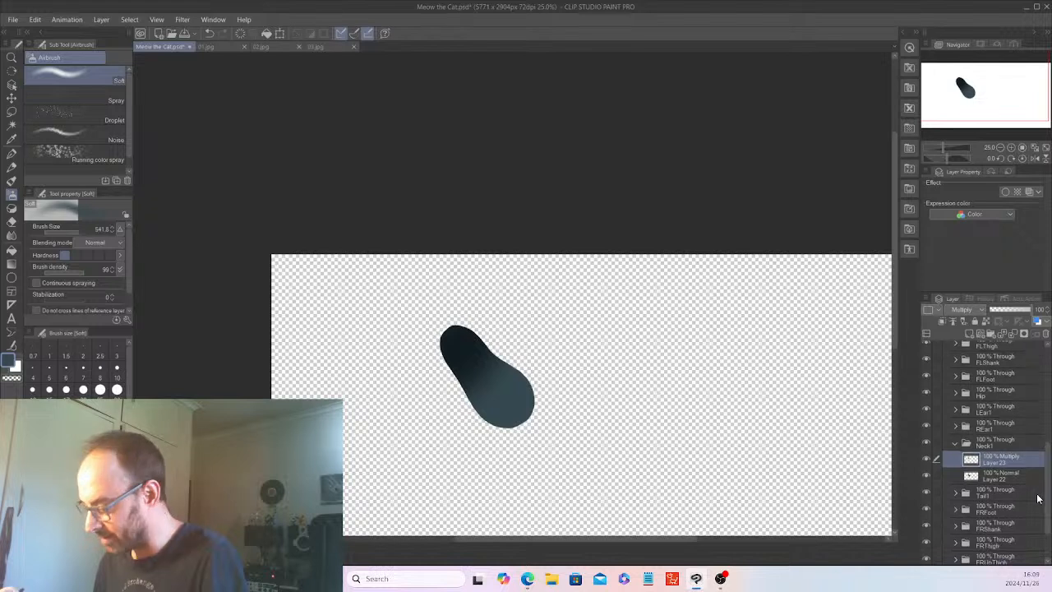
pyautogui.click(929, 458)
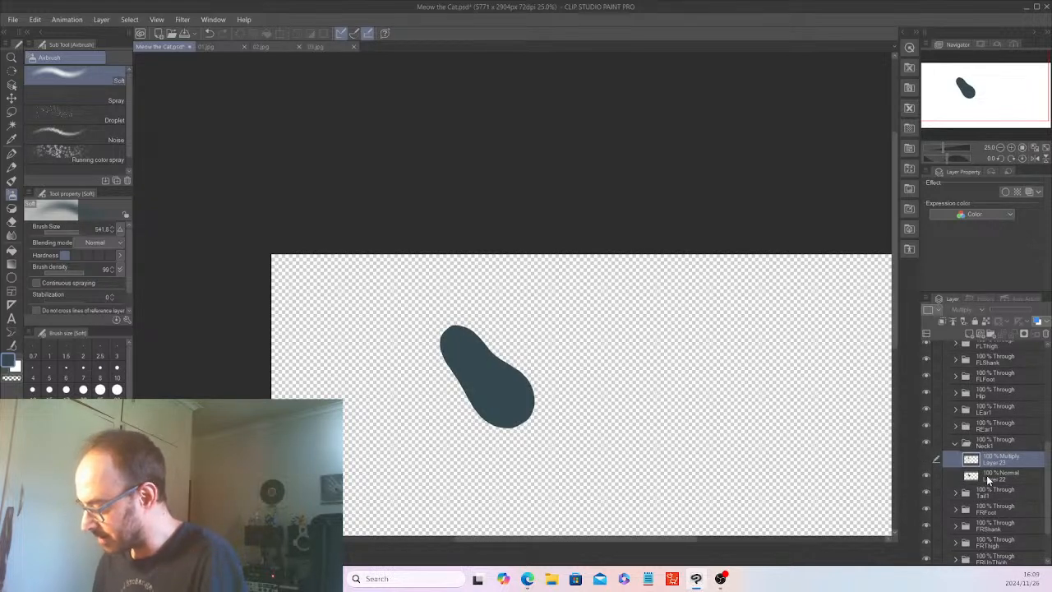
pyautogui.click(996, 467)
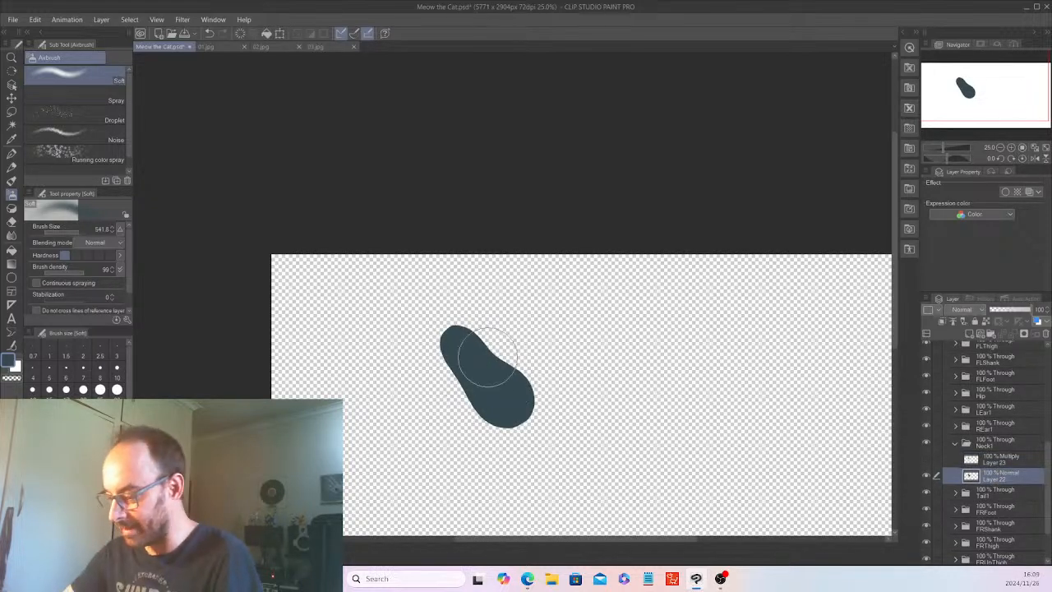
pyautogui.scroll(1, 453, 339)
pyautogui.scroll(1, 454, 340)
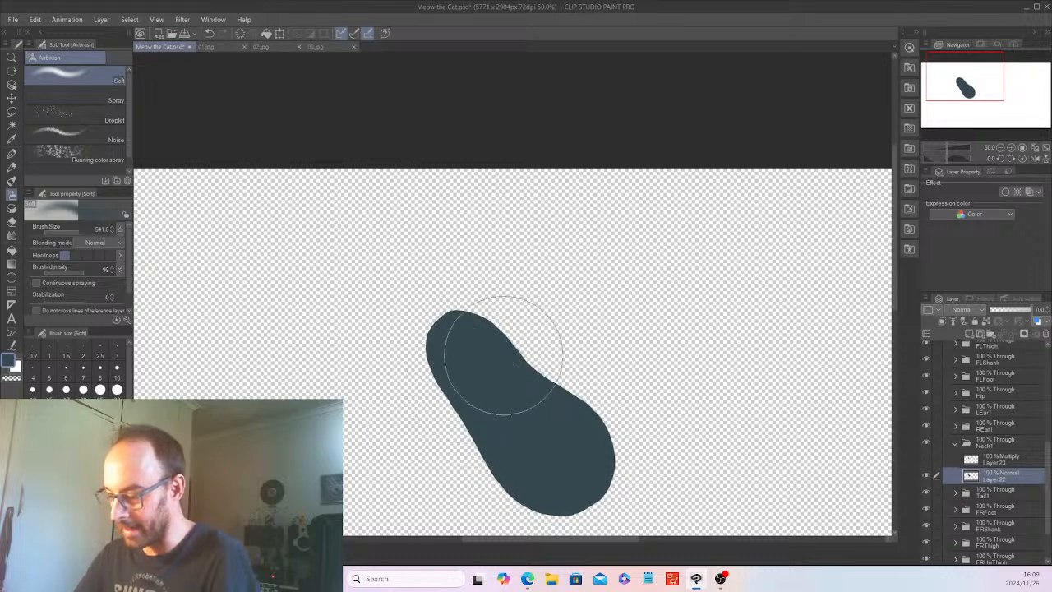
pyautogui.click(1005, 459)
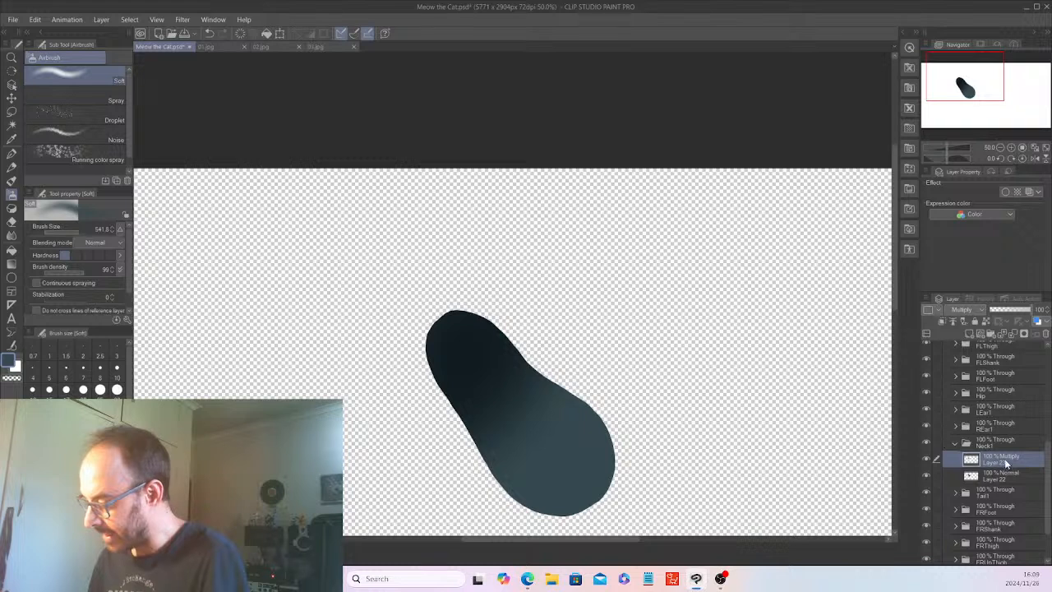
pyautogui.click(926, 459)
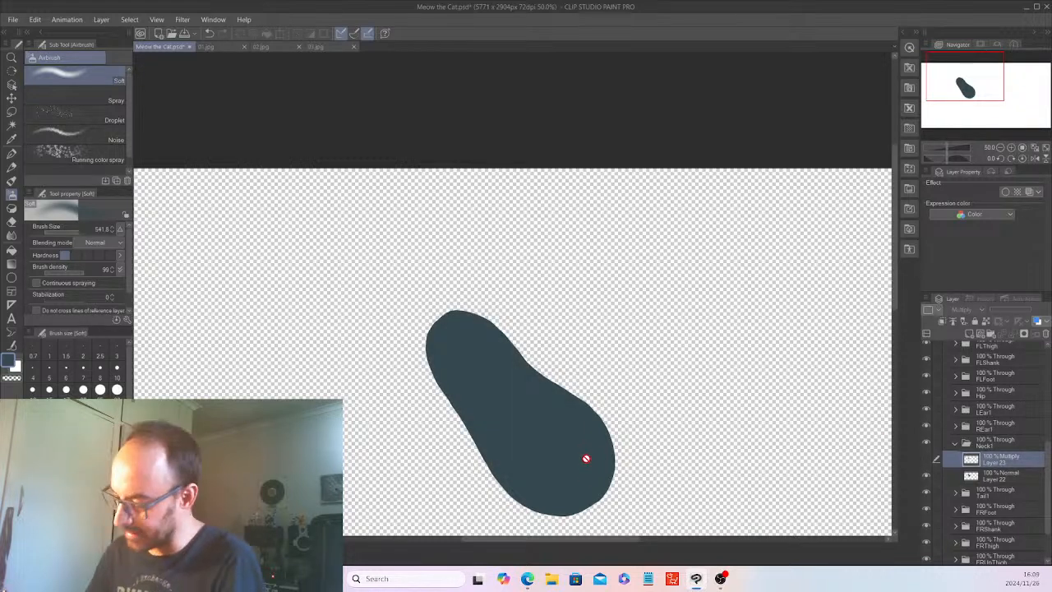
pyautogui.click(926, 459)
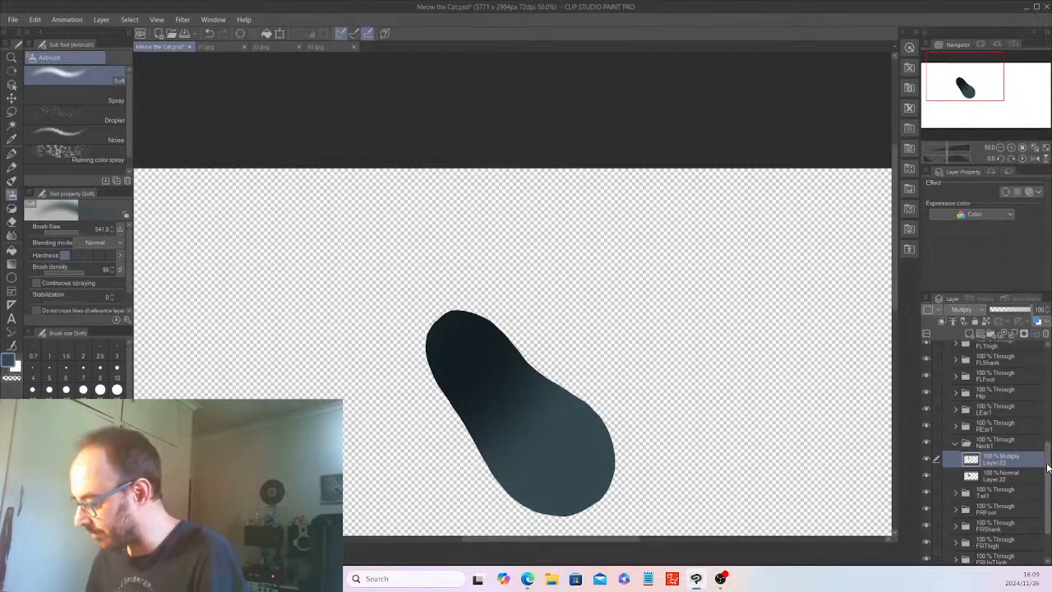
# Show the head's Center folder again over the shaded neck.
pyautogui.scroll(3, 1048, 467)
pyautogui.scroll(5, 1048, 432)
pyautogui.click(926, 403)
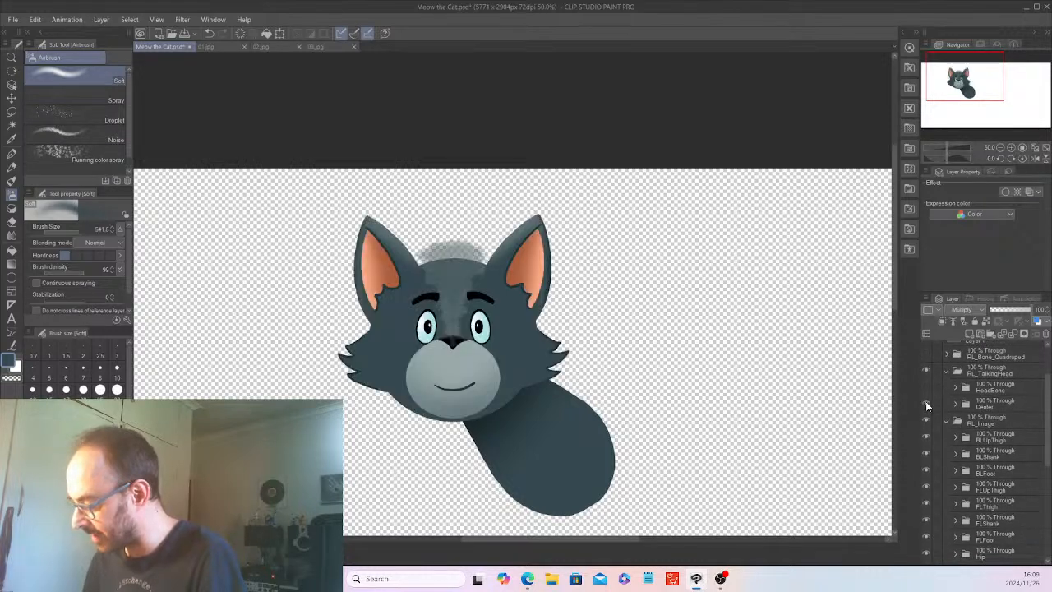
pyautogui.scroll(-2, 510, 407)
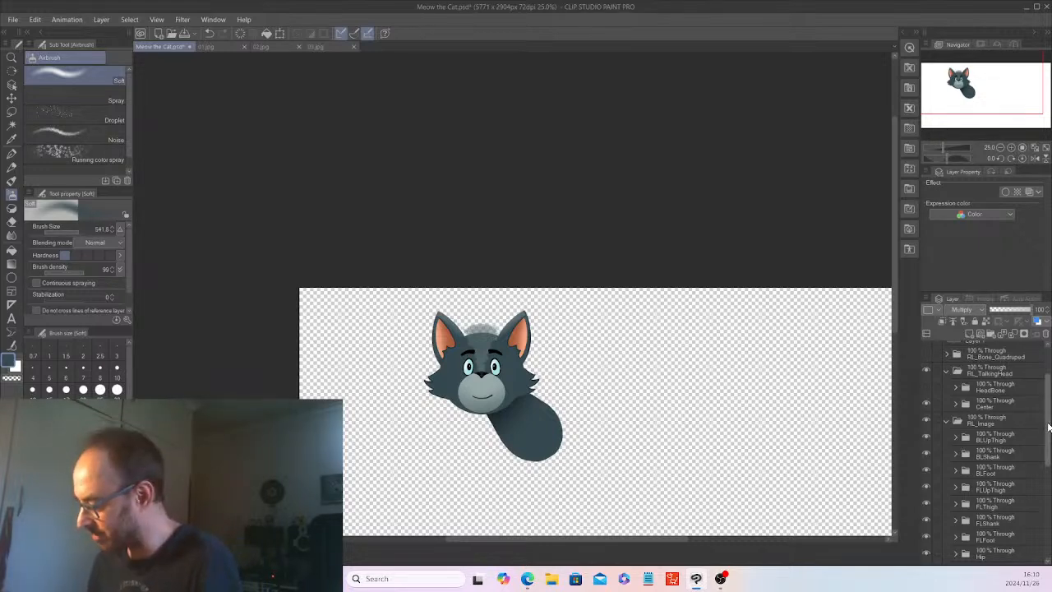
# Check the head and neck with Layer 23 hidden and shown, and activate the Pick displayed color eyedropper.
pyautogui.moveTo(1048, 427); pyautogui.dragTo(1035, 490)
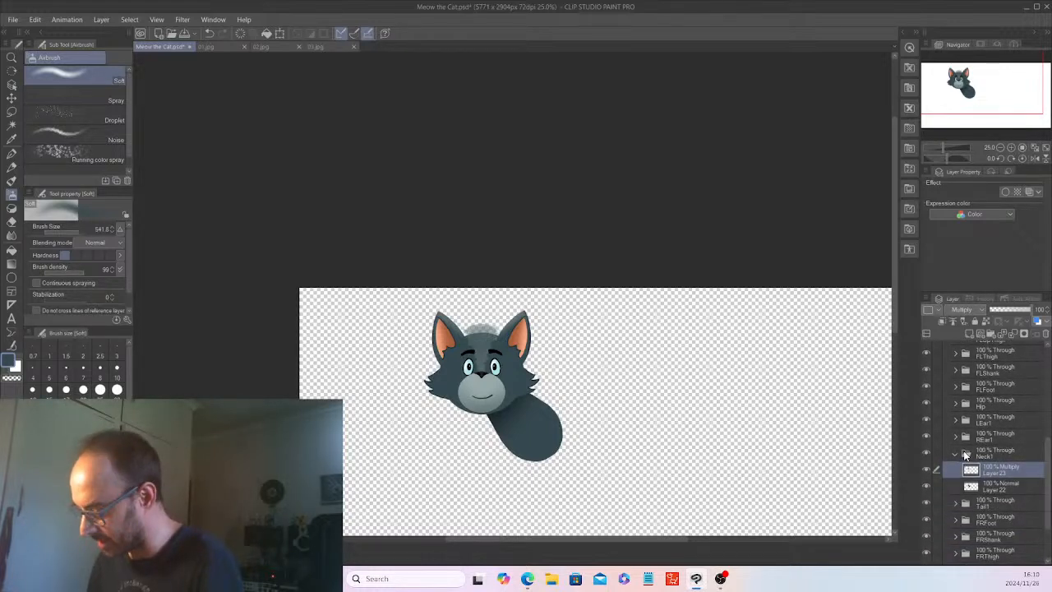
pyautogui.click(927, 470)
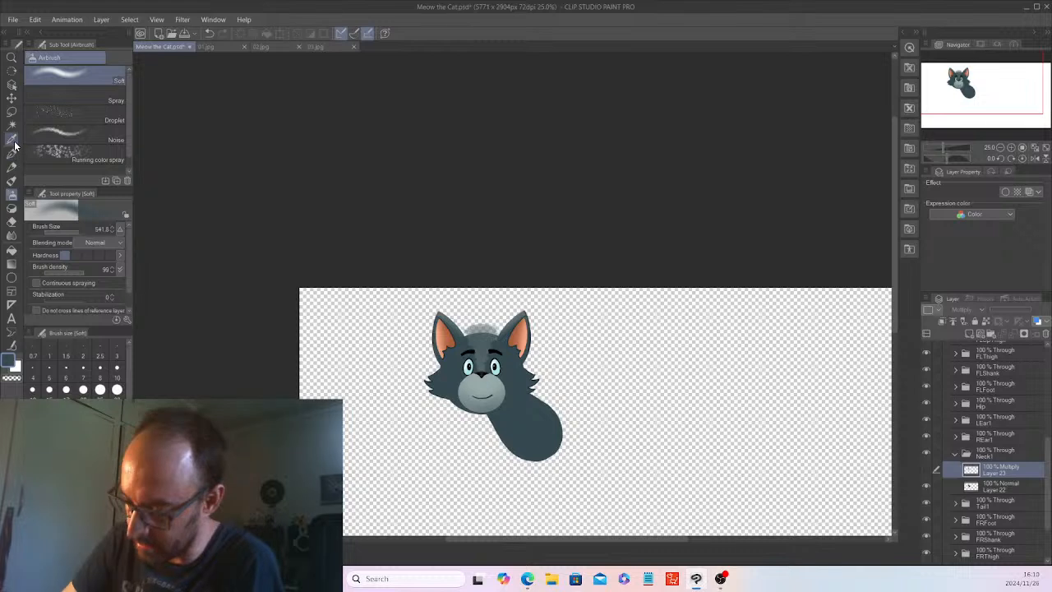
pyautogui.click(13, 143)
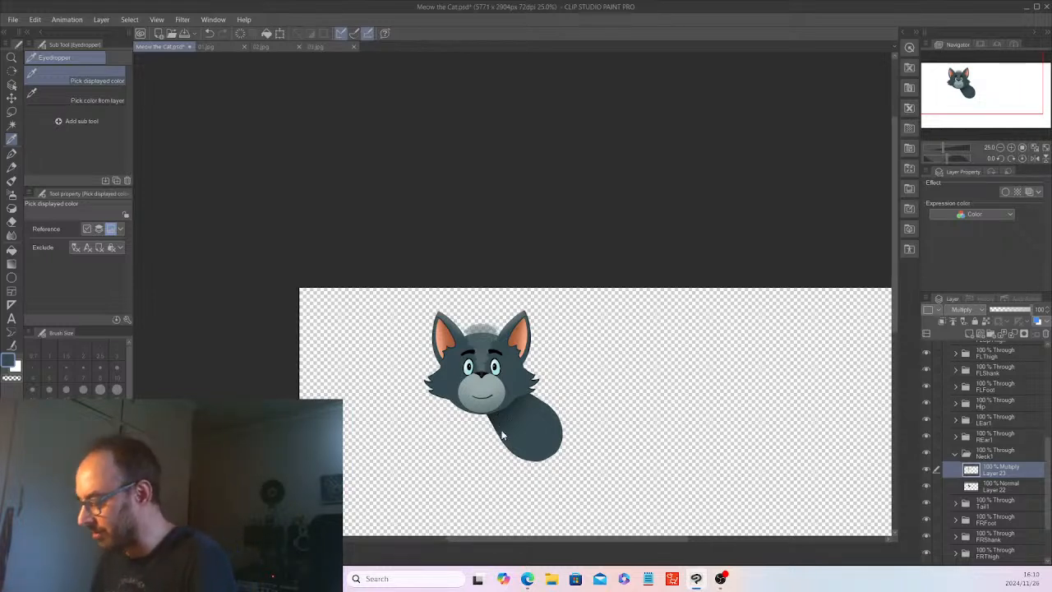
# Open the Hip folder and add a new raster layer inside it.
pyautogui.moveTo(1046, 488); pyautogui.dragTo(1049, 527)
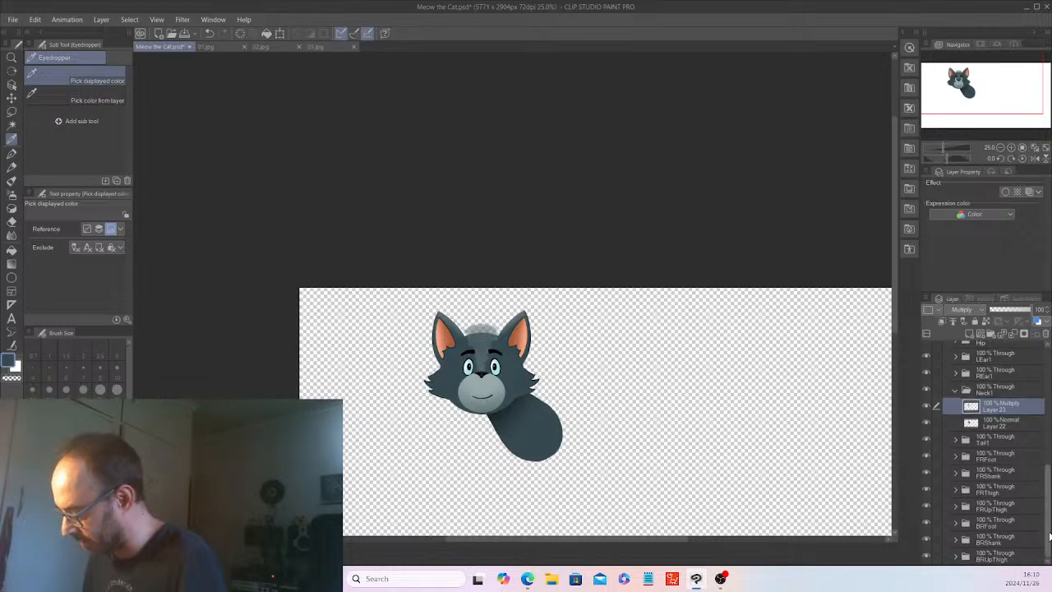
pyautogui.scroll(3, 965, 385)
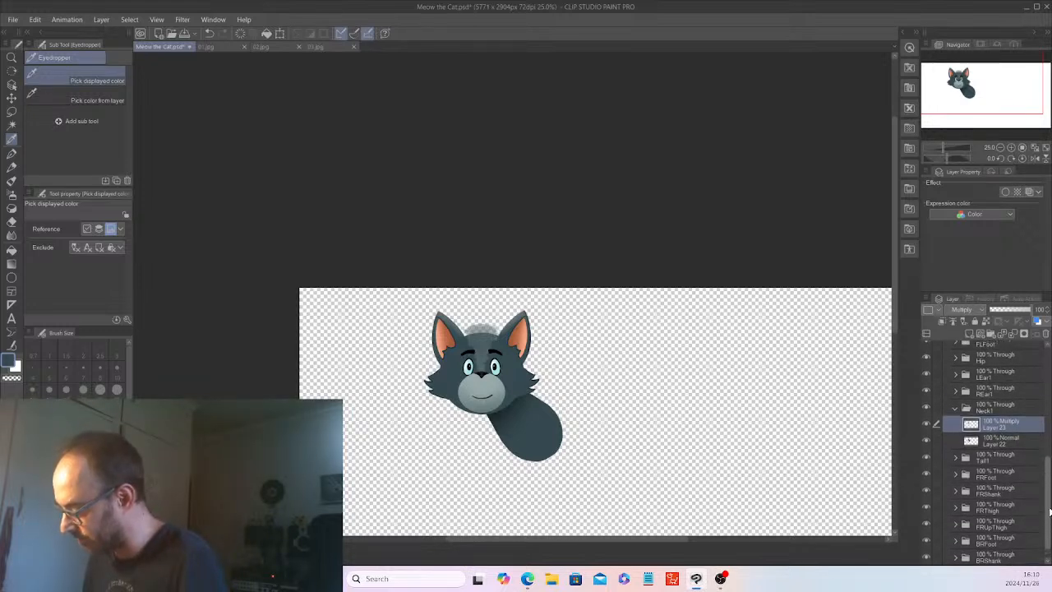
pyautogui.click(966, 375)
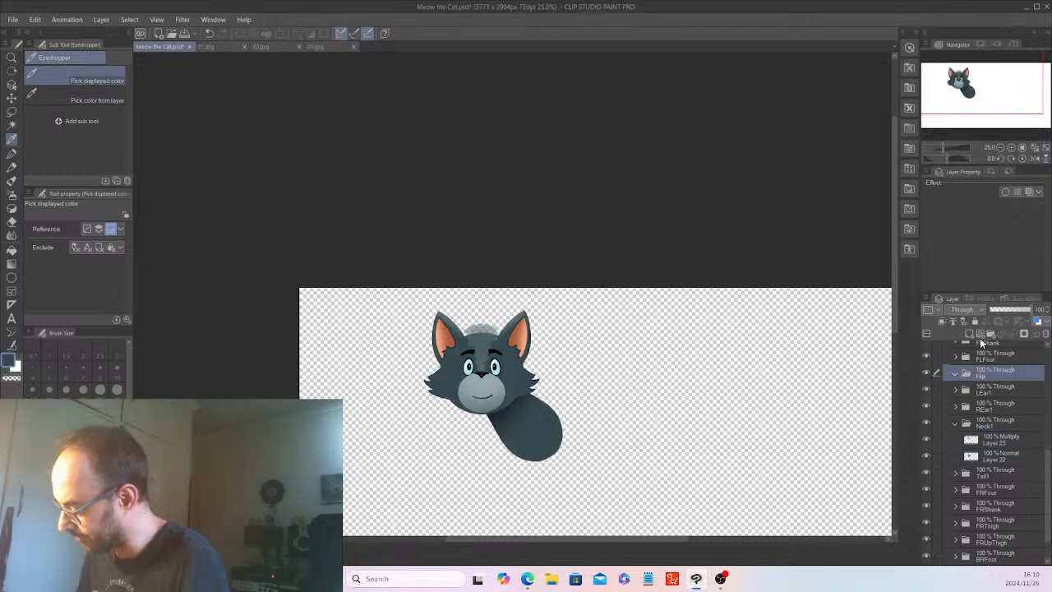
pyautogui.click(1001, 393)
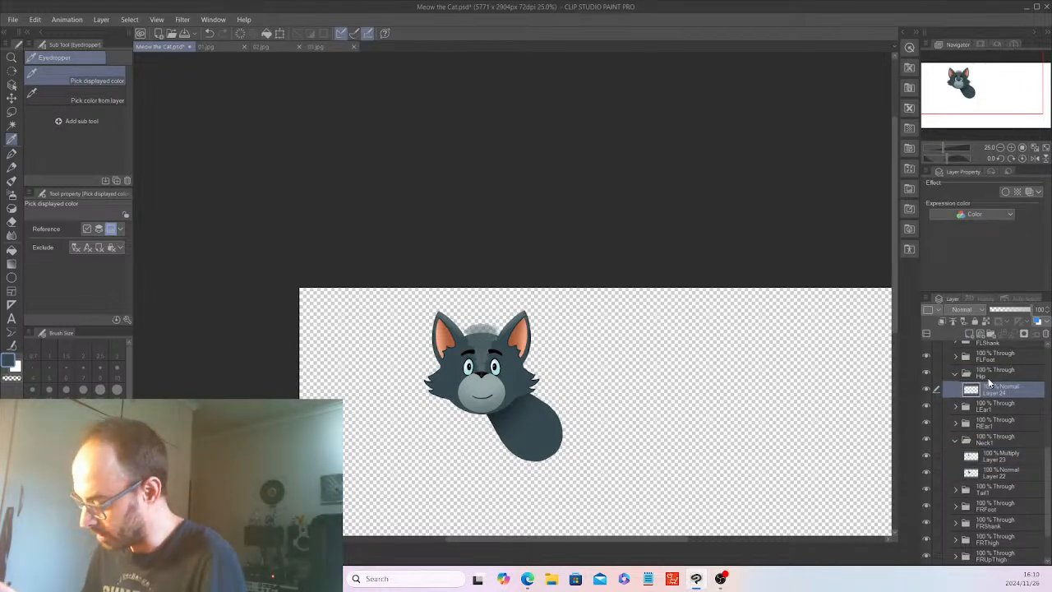
# Show the body sketch on Layer 4.
pyautogui.scroll(3, 1044, 415)
pyautogui.moveTo(1044, 415); pyautogui.dragTo(1047, 352)
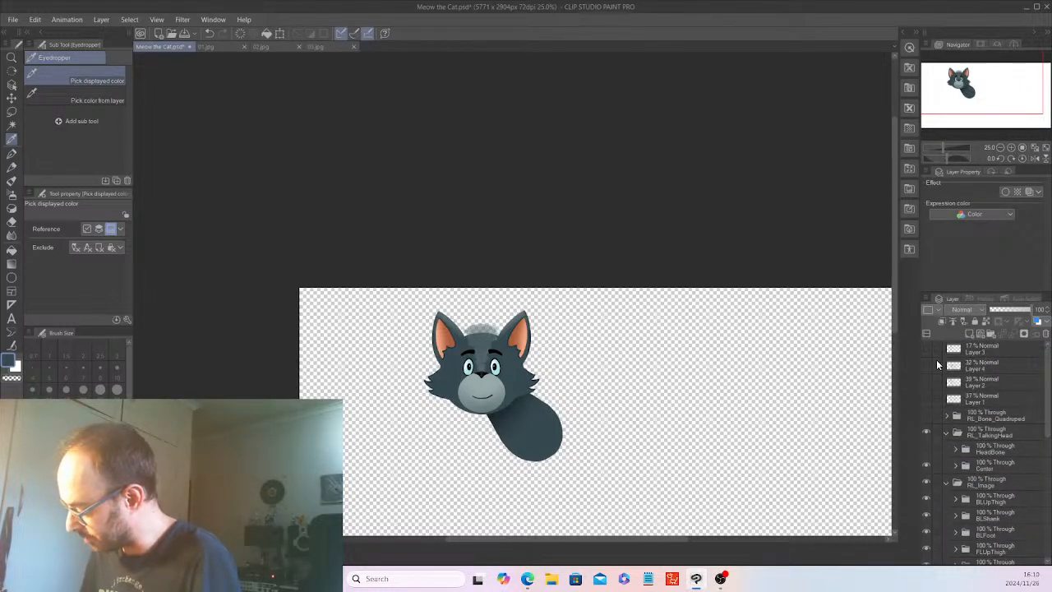
pyautogui.click(927, 364)
# Collapse the Neck1 folder and hide it so the body sketch beneath is unobstructed.
pyautogui.moveTo(1048, 409); pyautogui.dragTo(1050, 462)
pyautogui.scroll(-2, 969, 493)
pyautogui.click(955, 481)
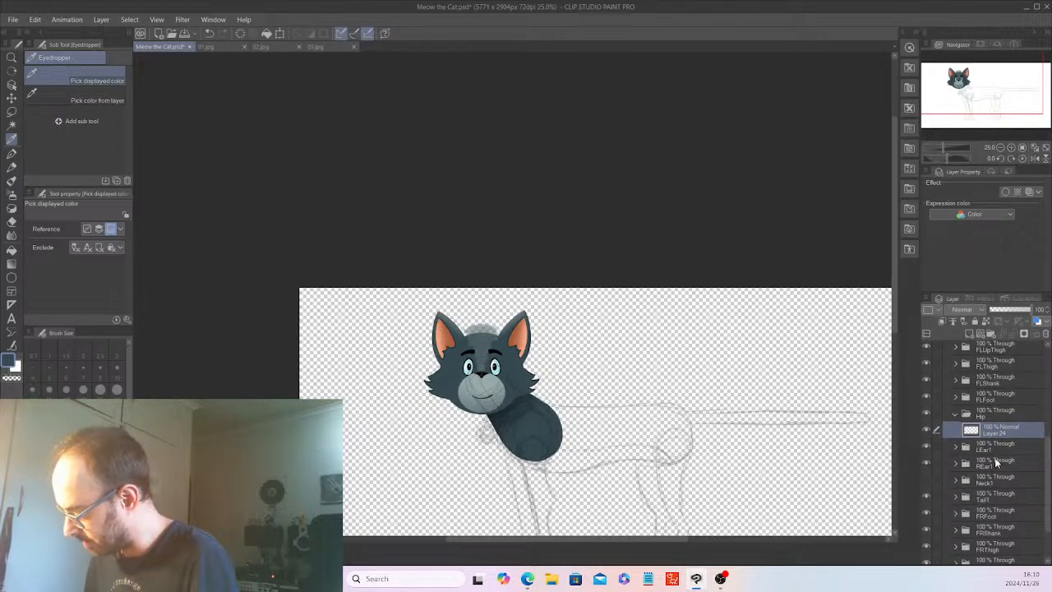
pyautogui.scroll(8, 929, 415)
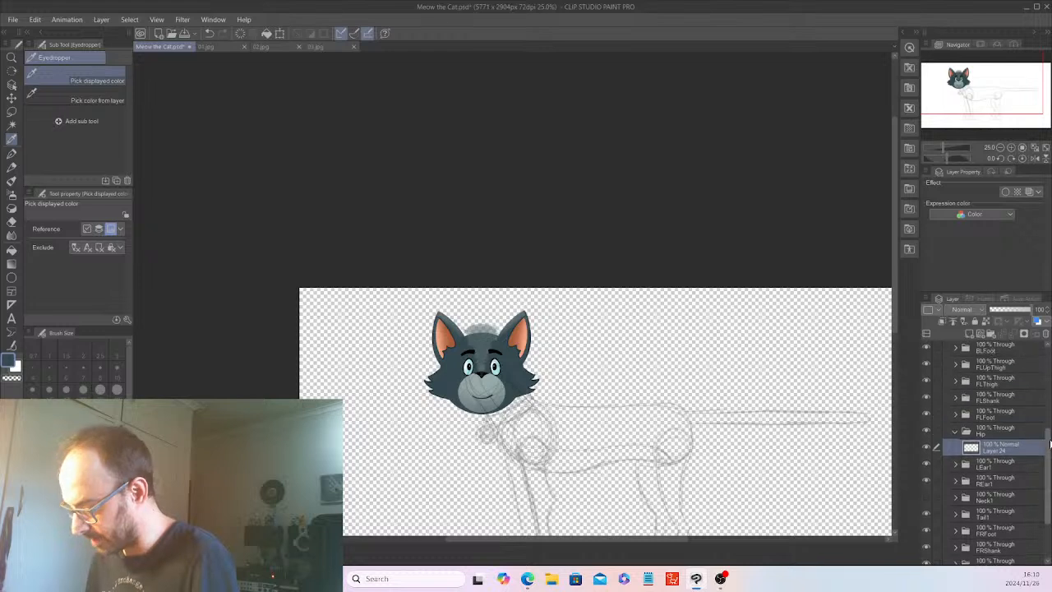
# Hide the head artwork in the Center folder so the body sketch is unobstructed.
pyautogui.click(928, 412)
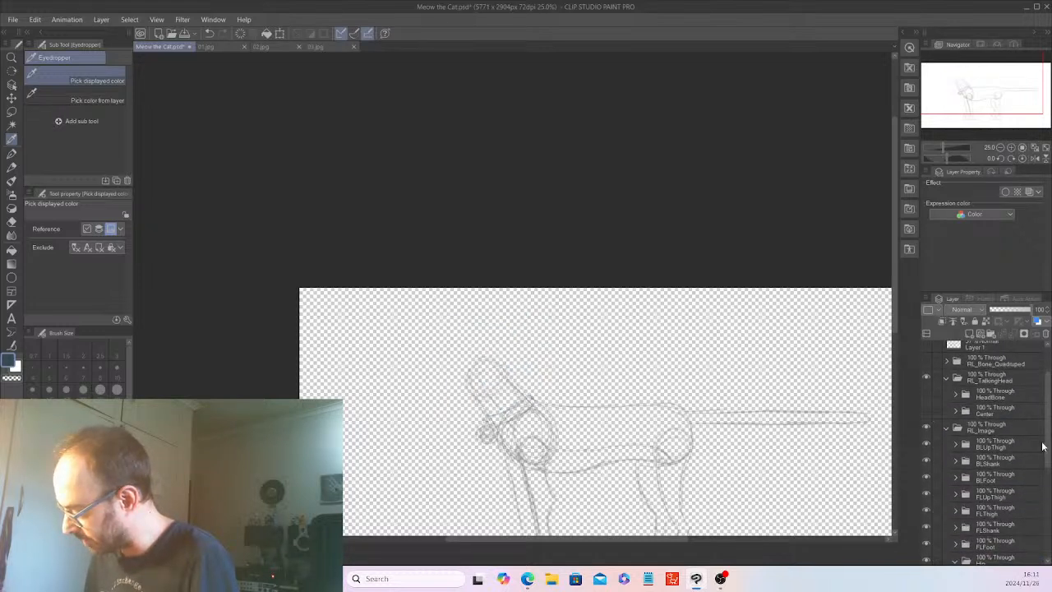
pyautogui.moveTo(1048, 446); pyautogui.dragTo(1035, 513)
pyautogui.hotkey('ctrl', '+')
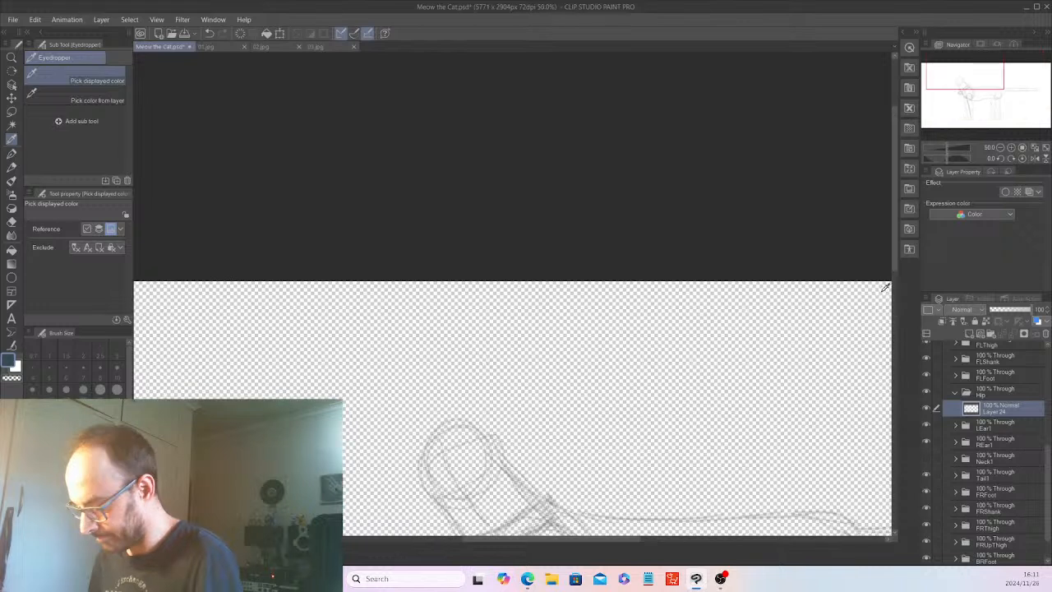
pyautogui.moveTo(895, 251)
pyautogui.mouseDown()
pyautogui.moveTo(899, 319)
pyautogui.moveTo(887, 331)
pyautogui.mouseUp()
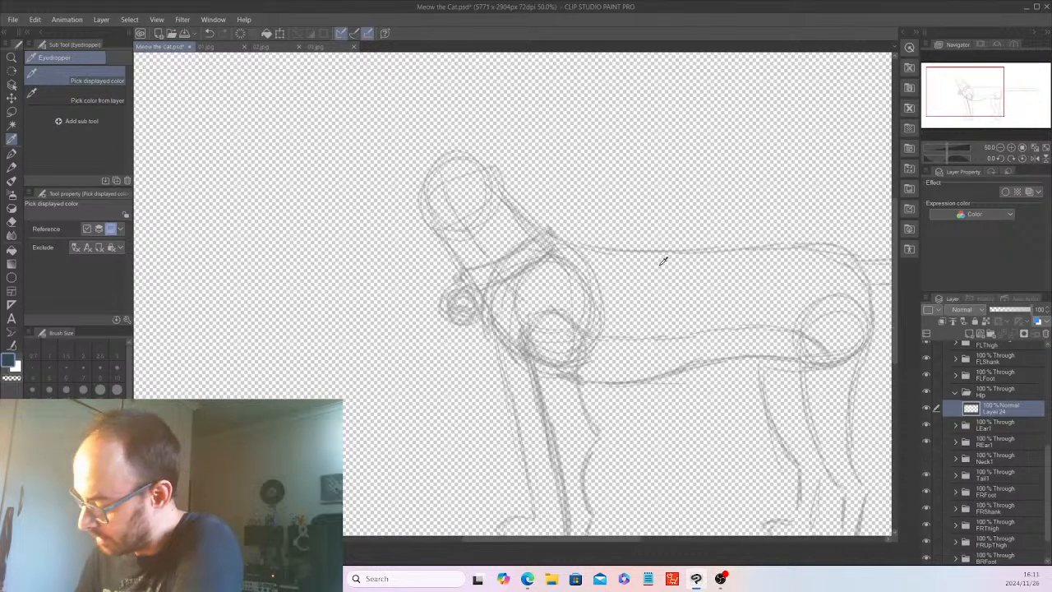
# Trace a closed dark slate outline of the torso over the sketch with the G-pen, thickening it along the back and rump.
pyautogui.click(12, 154)
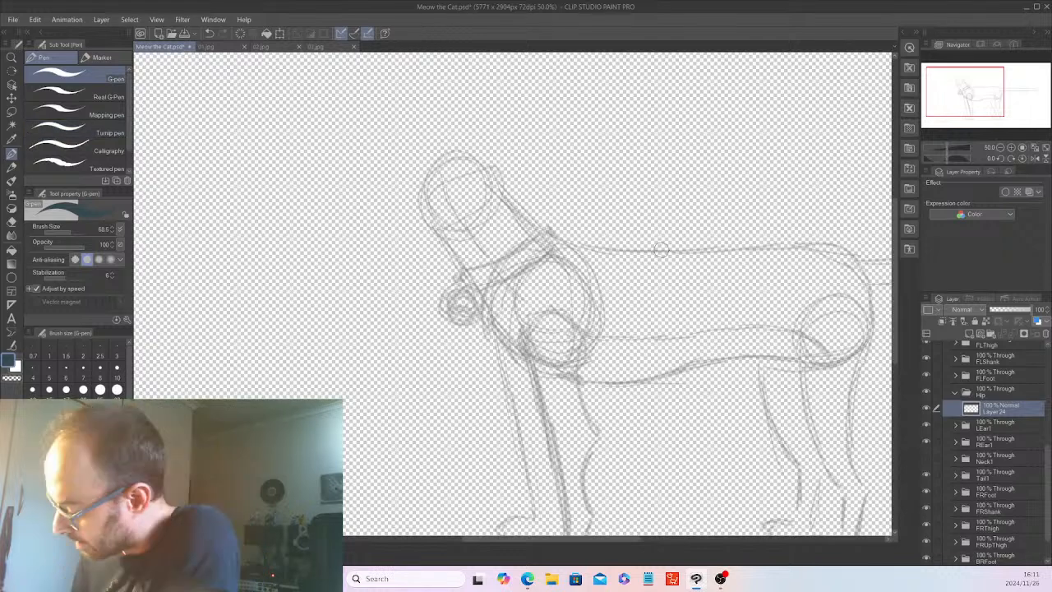
pyautogui.moveTo(660, 250)
pyautogui.mouseDown()
pyautogui.moveTo(519, 247)
pyautogui.moveTo(494, 275)
pyautogui.moveTo(490, 305)
pyautogui.moveTo(514, 348)
pyautogui.moveTo(595, 379)
pyautogui.moveTo(837, 359)
pyautogui.moveTo(868, 337)
pyautogui.moveTo(866, 273)
pyautogui.moveTo(823, 245)
pyautogui.moveTo(640, 250)
pyautogui.mouseUp()
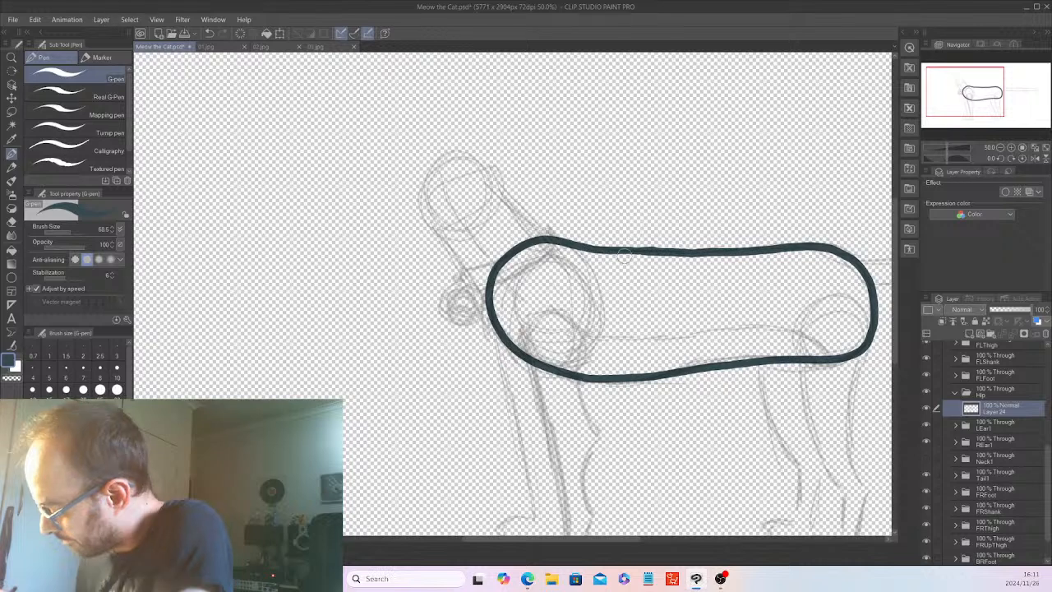
pyautogui.moveTo(694, 251); pyautogui.dragTo(786, 245)
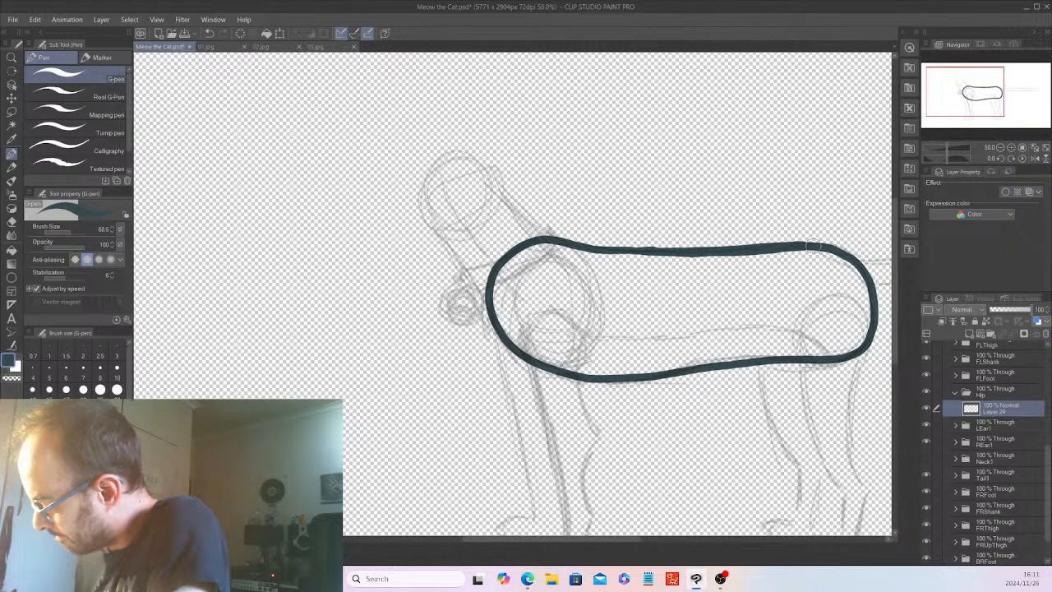
pyautogui.moveTo(847, 258); pyautogui.dragTo(873, 292)
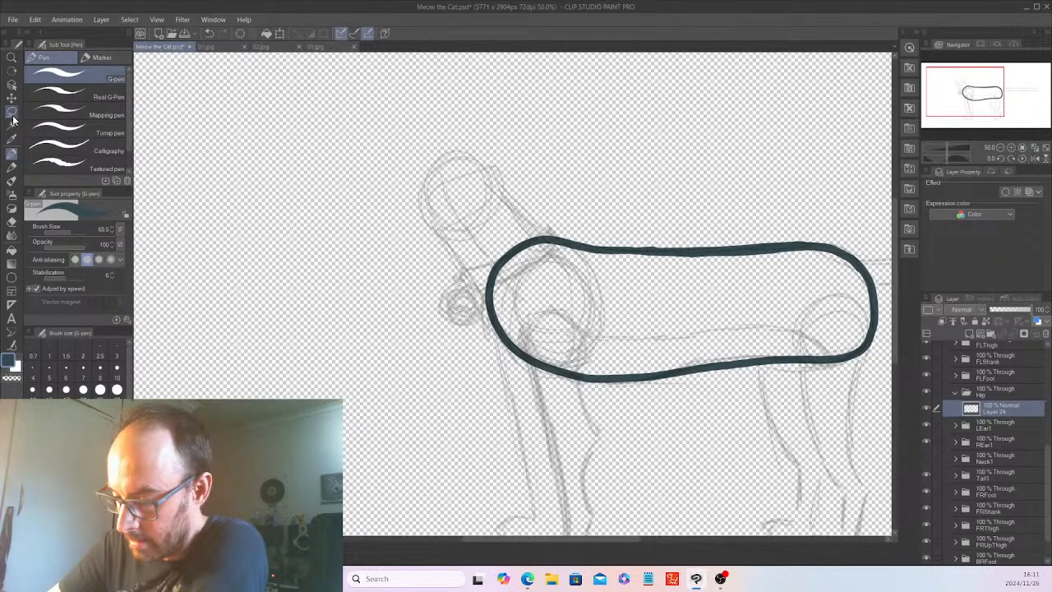
# Erase the lower rear corner of the torso outline with the Hard eraser and redraw it as a rounder curve with the G-pen.
pyautogui.click(11, 222)
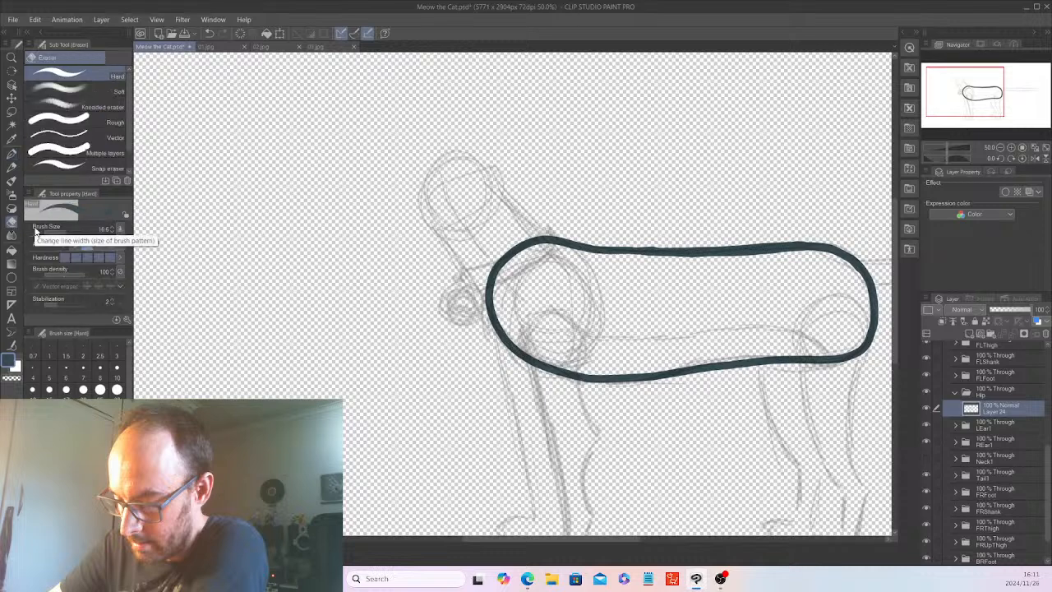
pyautogui.moveTo(624, 539); pyautogui.dragTo(657, 539)
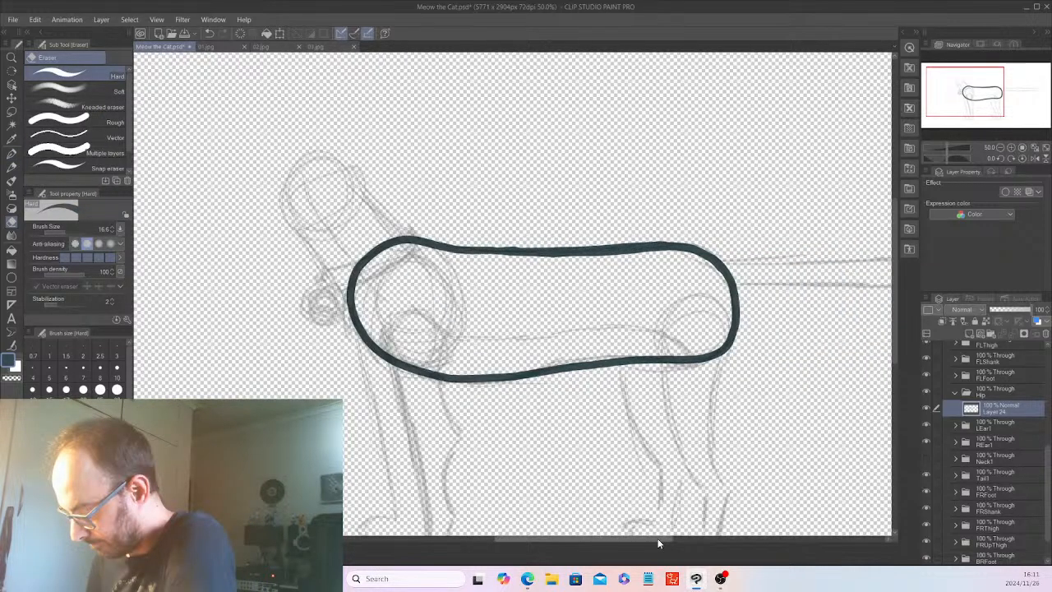
pyautogui.moveTo(64, 231); pyautogui.dragTo(72, 231)
pyautogui.moveTo(715, 363)
pyautogui.mouseDown()
pyautogui.moveTo(738, 332)
pyautogui.moveTo(681, 362)
pyautogui.mouseUp()
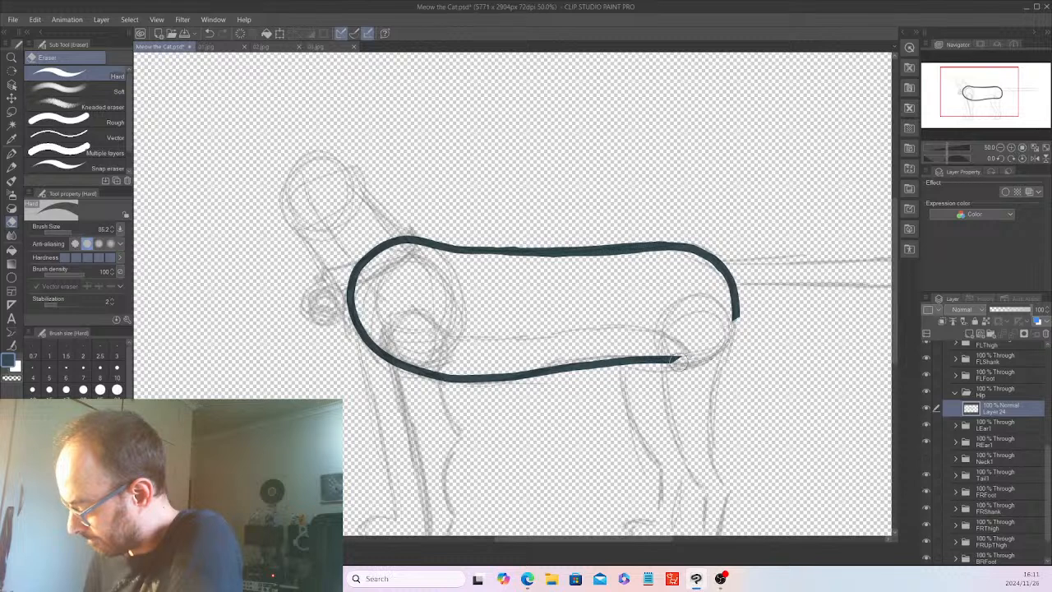
pyautogui.moveTo(734, 322); pyautogui.dragTo(746, 313)
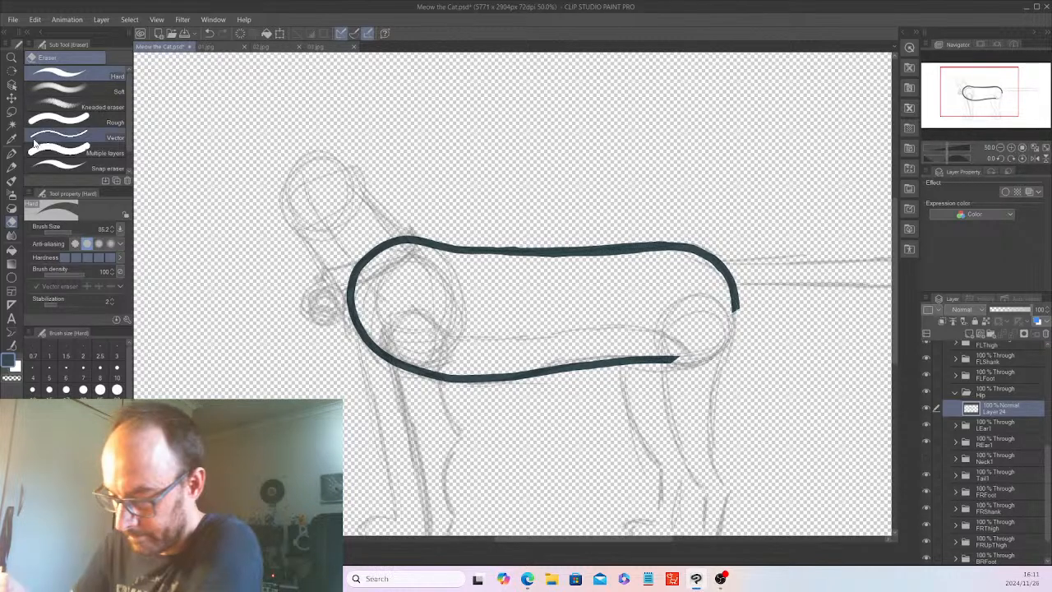
pyautogui.click(11, 156)
pyautogui.moveTo(736, 306)
pyautogui.mouseDown()
pyautogui.moveTo(722, 339)
pyautogui.moveTo(672, 359)
pyautogui.mouseUp()
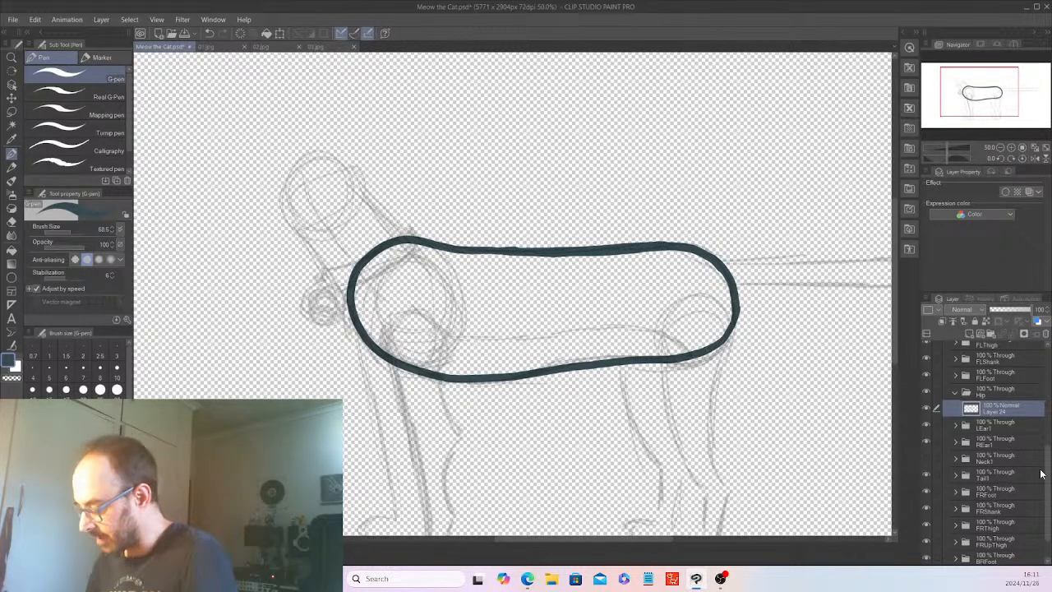
# Check the torso outline against the neck artwork by briefly showing the Neck1 folder, and hide it again.
pyautogui.moveTo(1048, 475); pyautogui.dragTo(1045, 488)
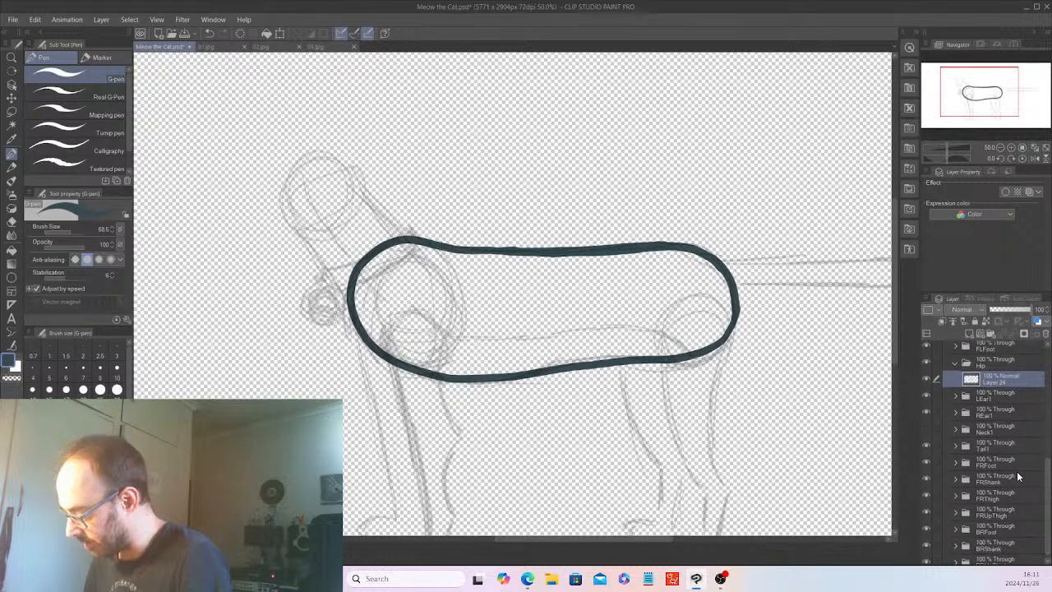
pyautogui.click(928, 428)
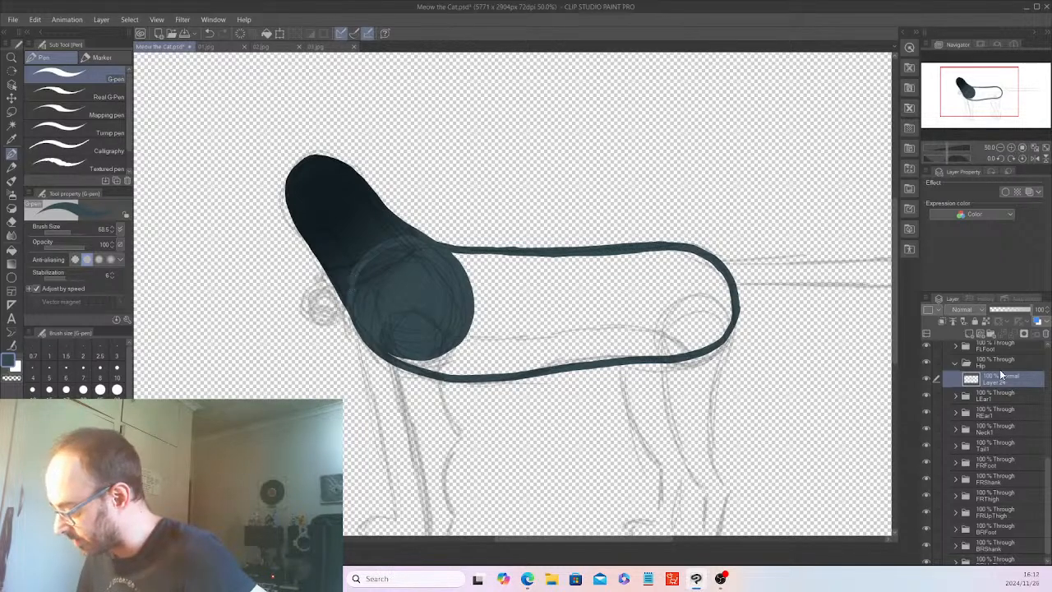
pyautogui.click(927, 429)
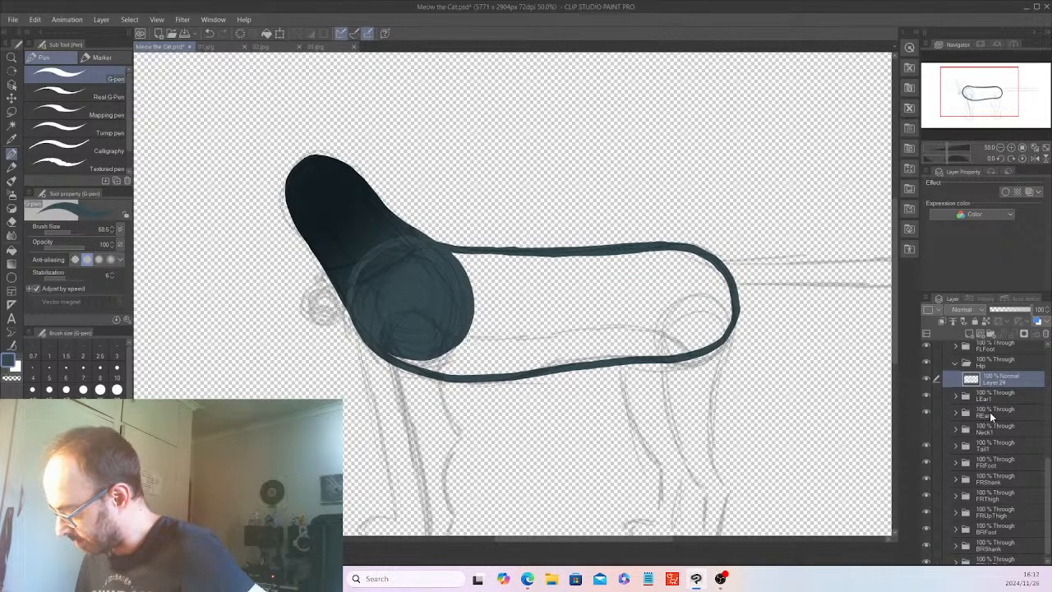
# Auto-select the inside of the torso outline, expand the selection and fill it with the outline's dark slate color, leaving nothing selected.
pyautogui.click(12, 125)
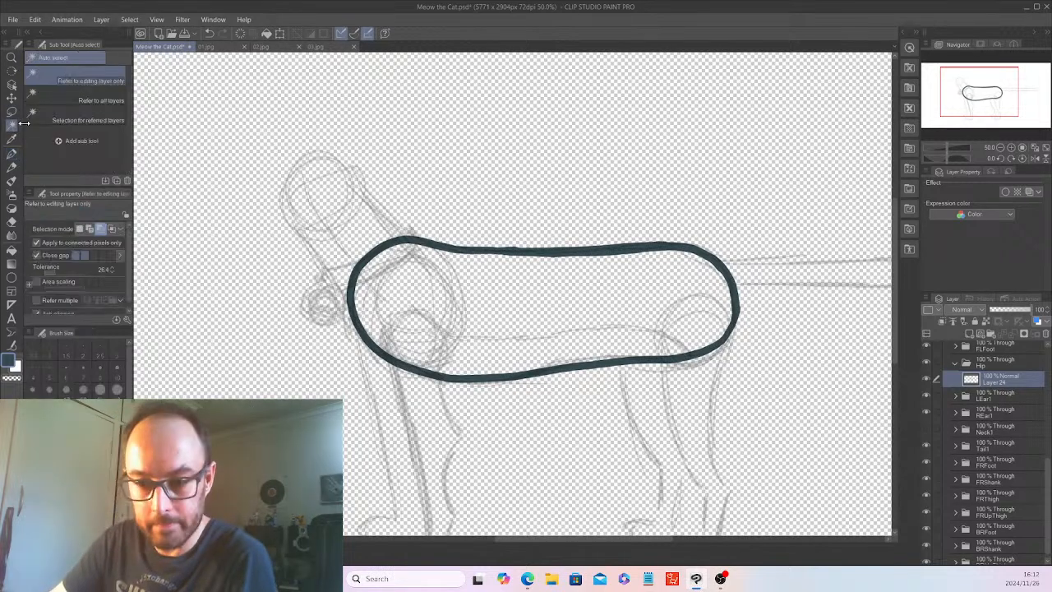
pyautogui.click(474, 279)
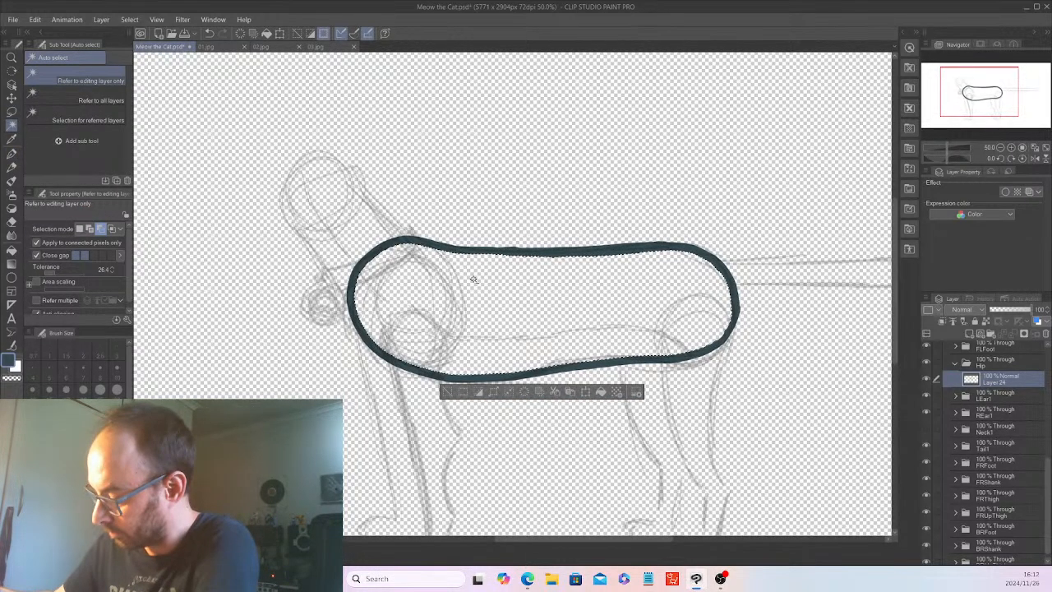
pyautogui.click(130, 20)
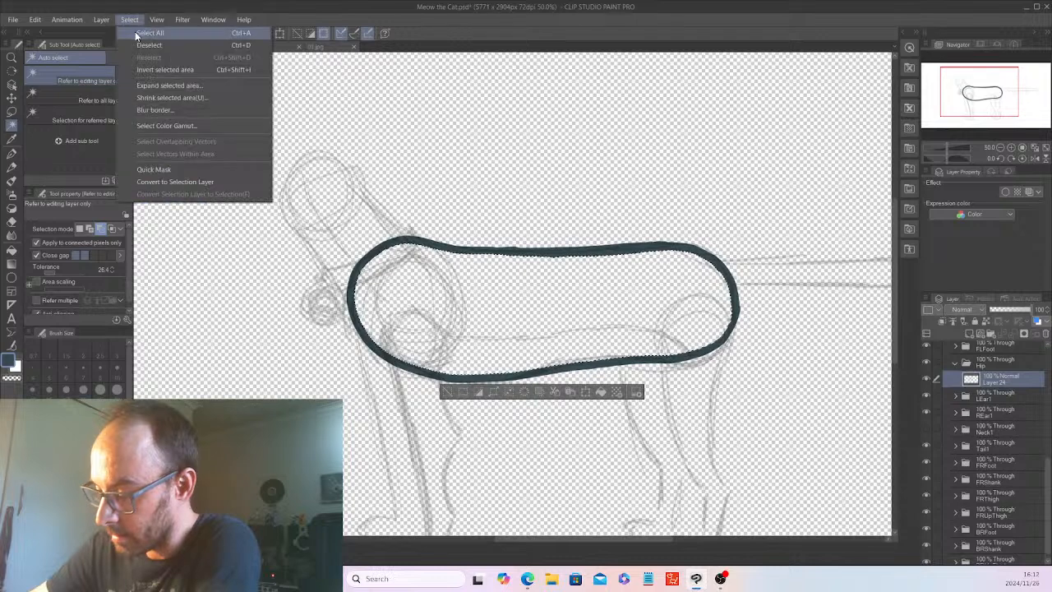
pyautogui.click(183, 84)
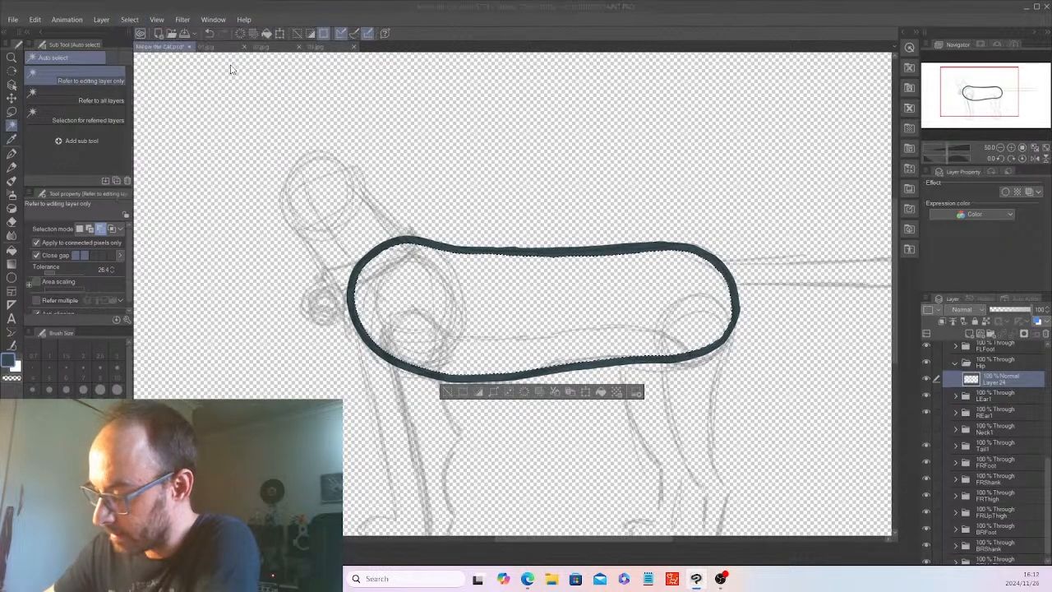
pyautogui.click(587, 184)
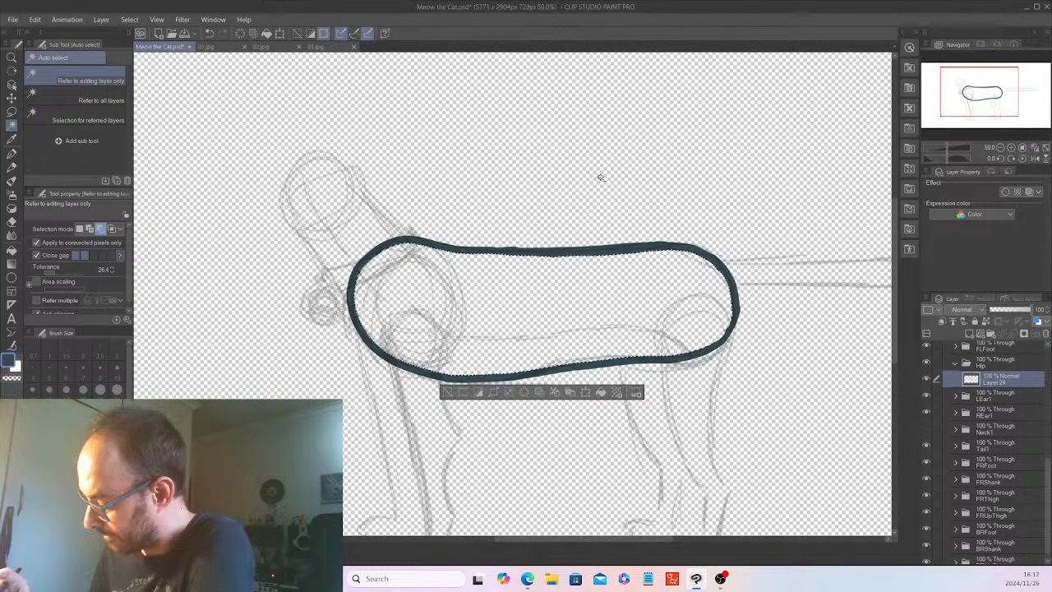
pyautogui.click(601, 392)
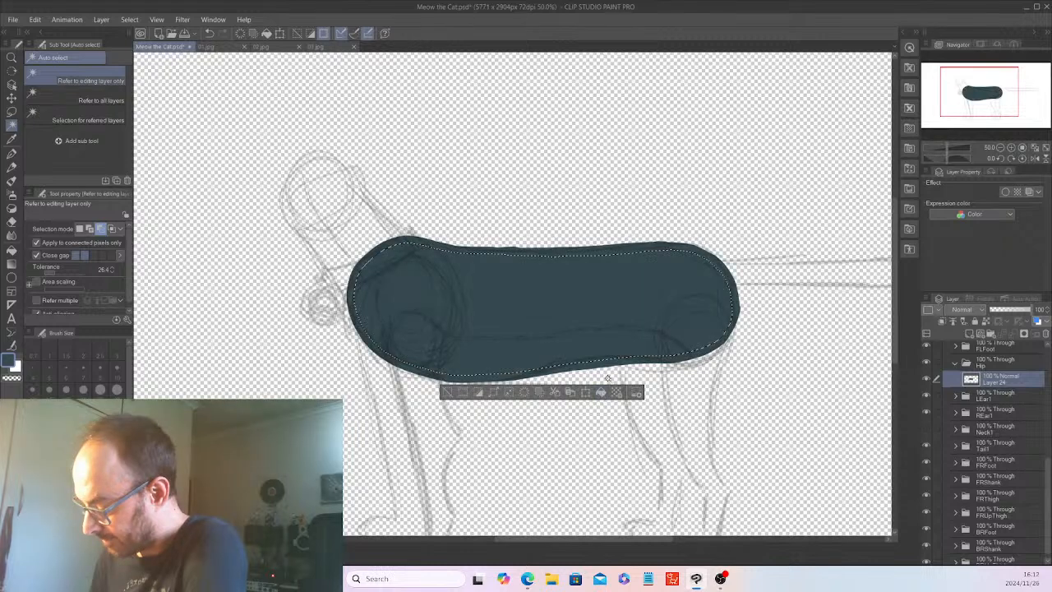
pyautogui.hotkey('ctrl', 'd')
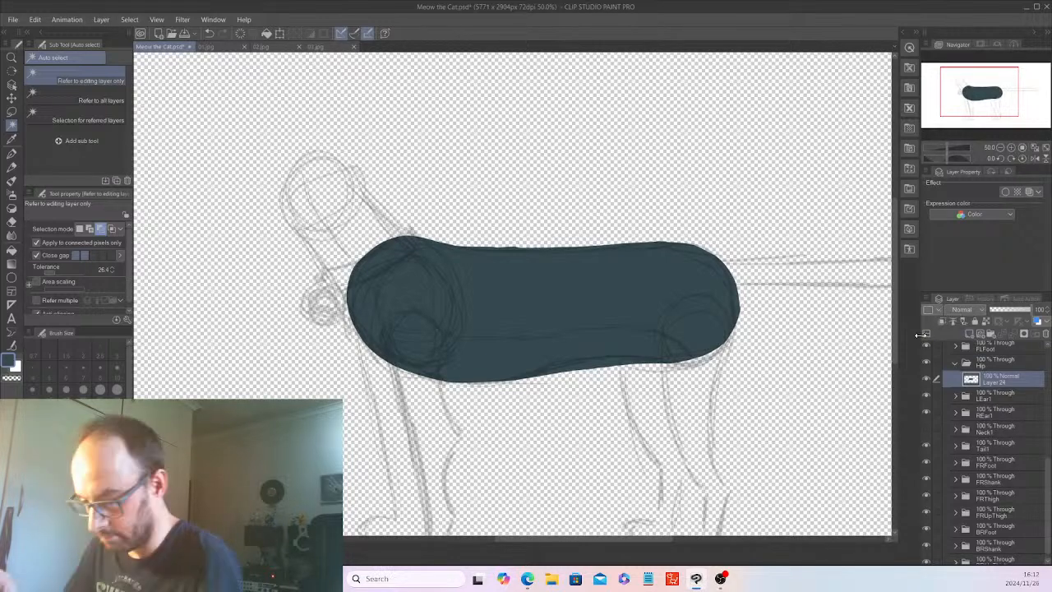
# Add a raster layer above Layer 24 and auto-select the filled torso shape from Layer 24, leaving the new layer active.
pyautogui.click(968, 332)
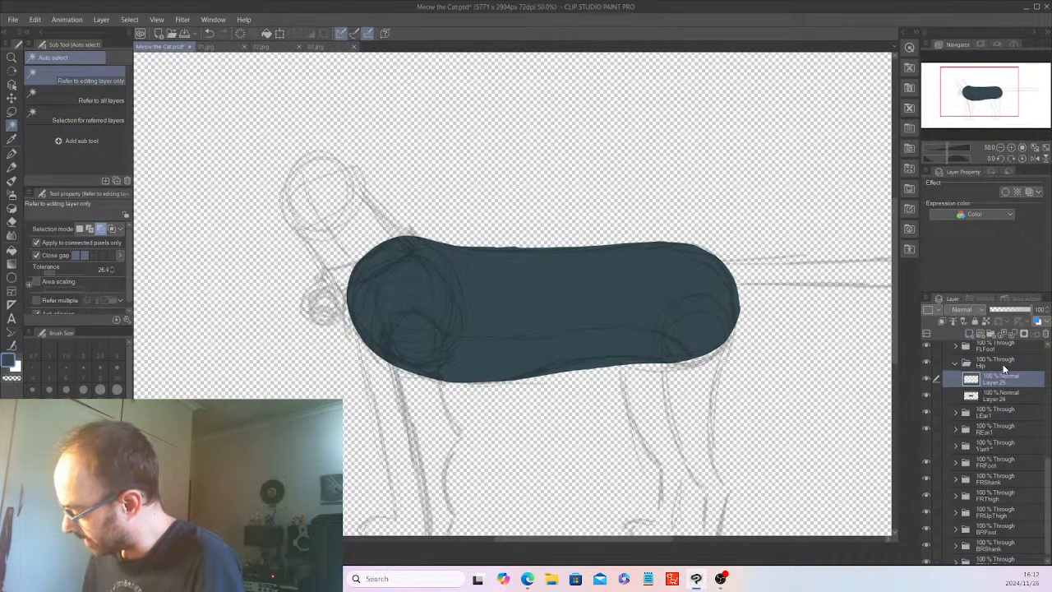
pyautogui.click(1001, 393)
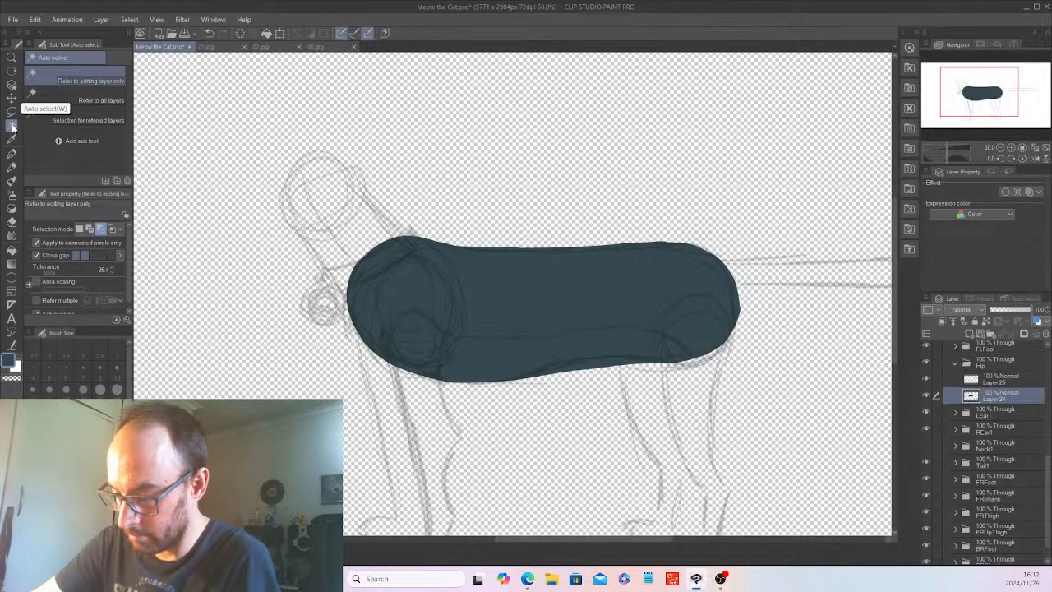
pyautogui.click(554, 279)
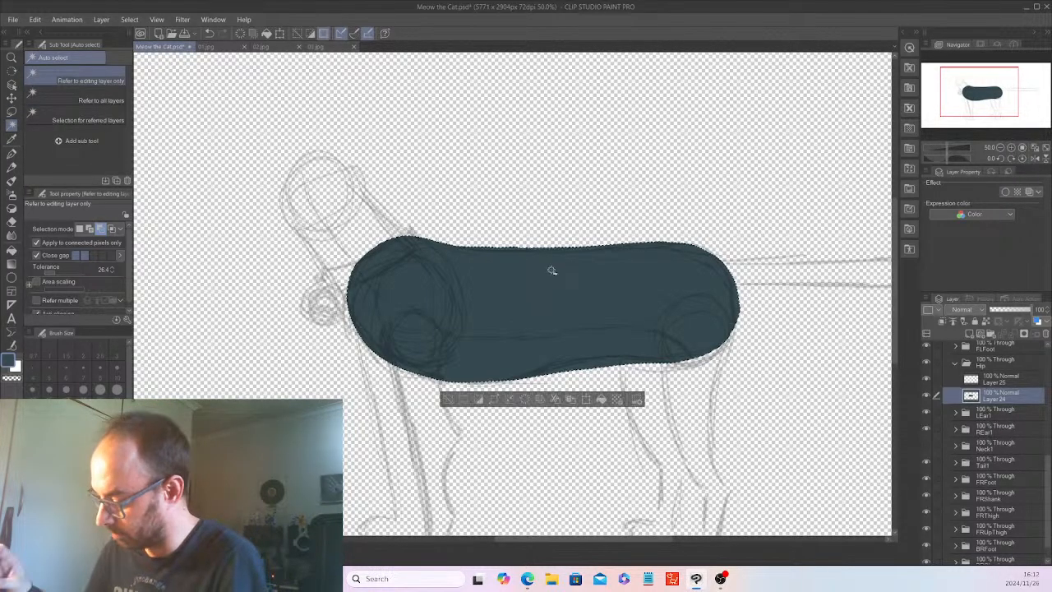
pyautogui.click(1003, 379)
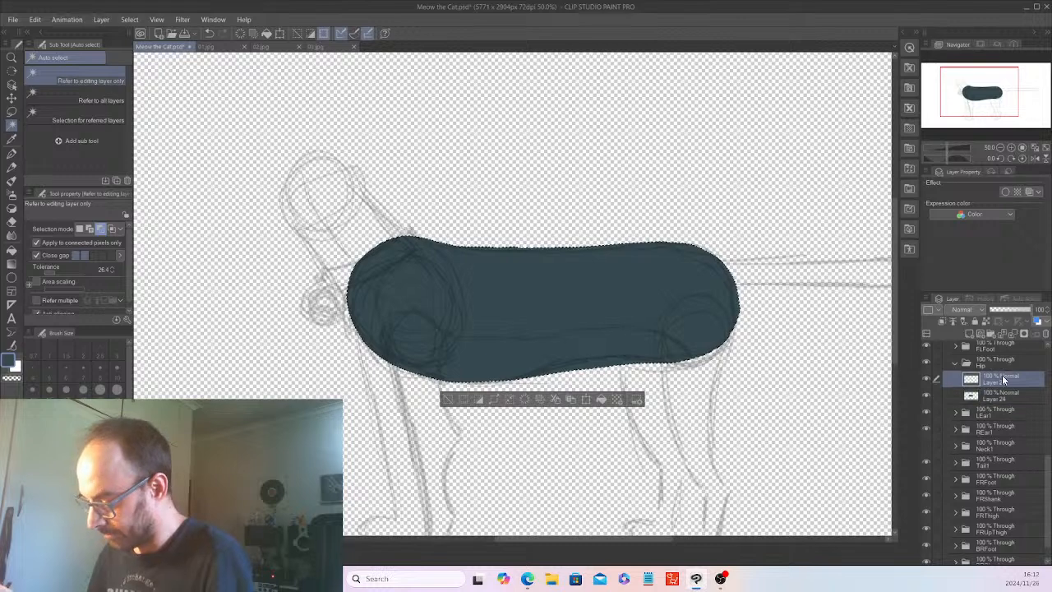
# Show the head artwork in the Center folder again and sample the light grey of the muzzle.
pyautogui.scroll(2, 1049, 442)
pyautogui.moveTo(1049, 441); pyautogui.dragTo(1050, 395)
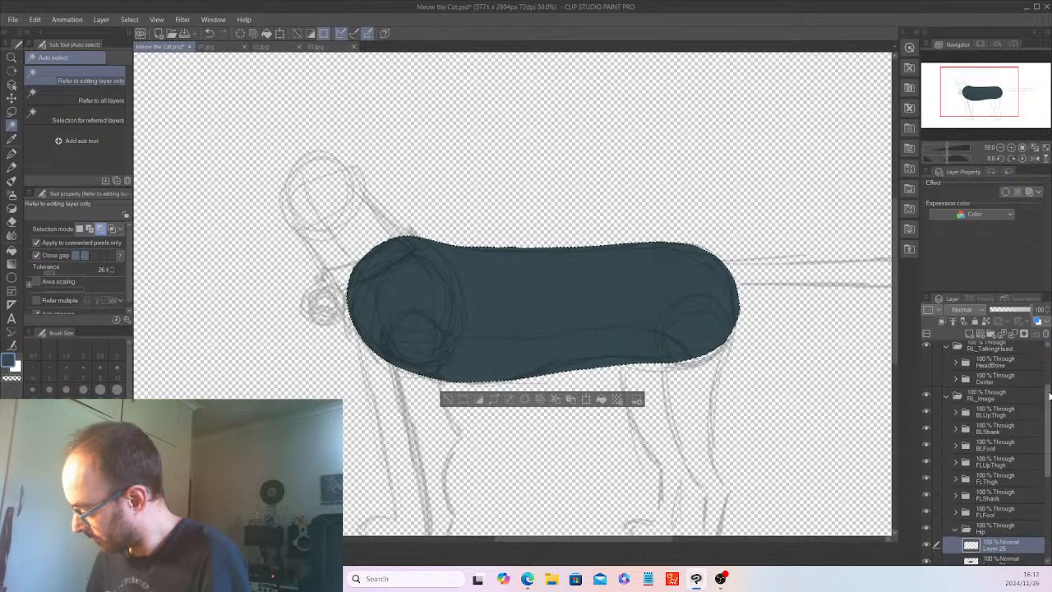
pyautogui.click(914, 353)
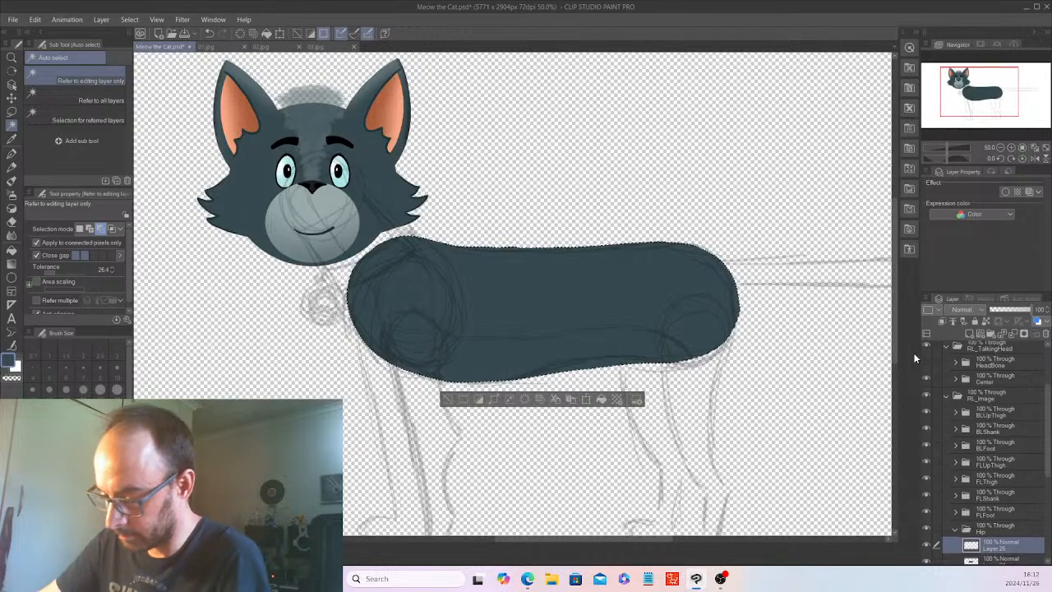
pyautogui.press('i')
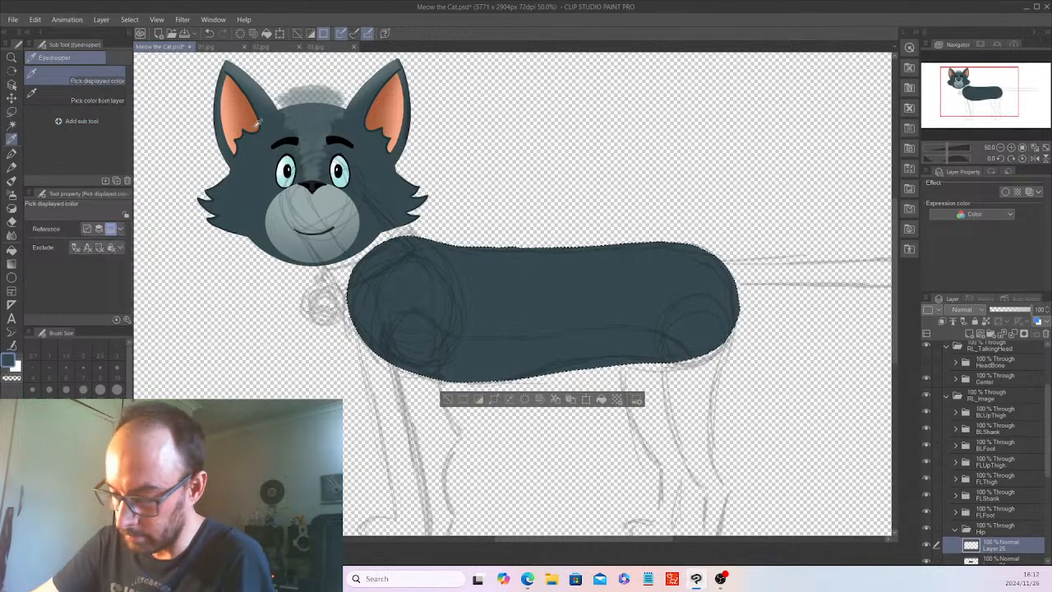
pyautogui.click(326, 186)
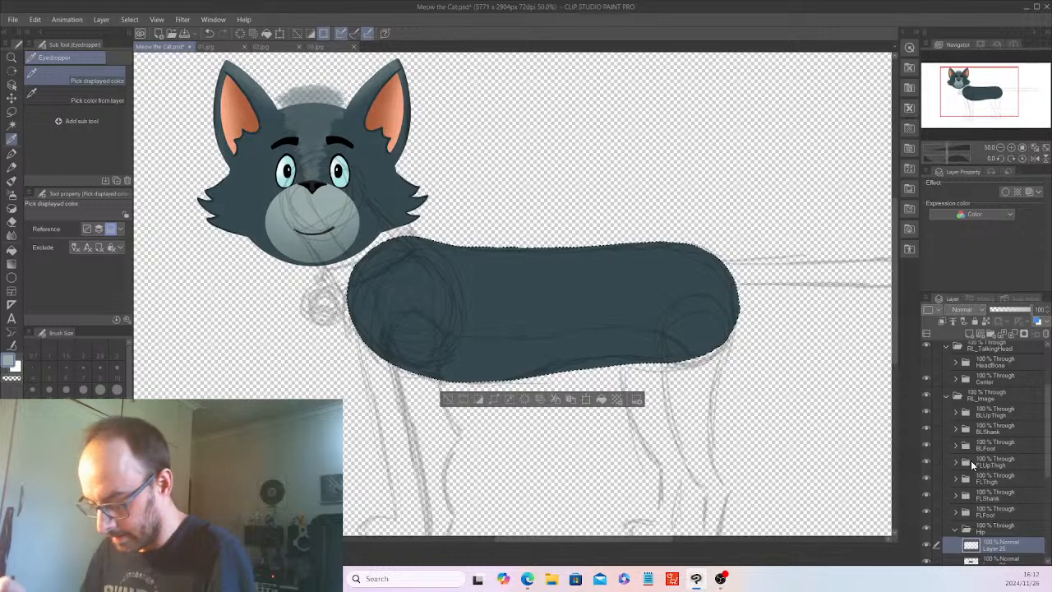
# Examine the belly and chest coloring in reference images 03.jpg, 01.jpg and 02.jpg, and return to Layer 25 in Meow the Cat.psd.
pyautogui.click(316, 46)
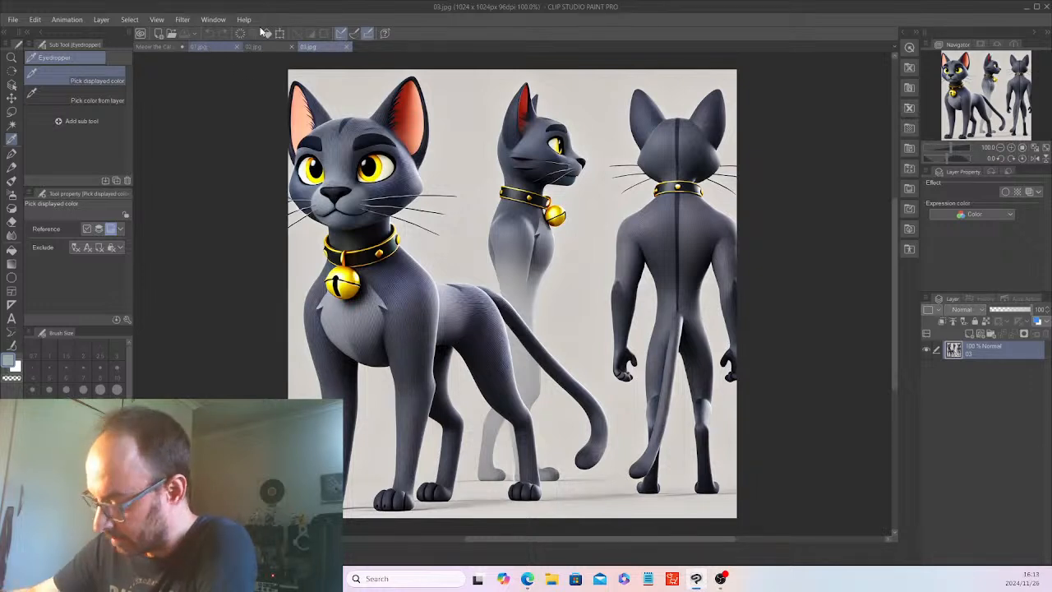
pyautogui.click(221, 46)
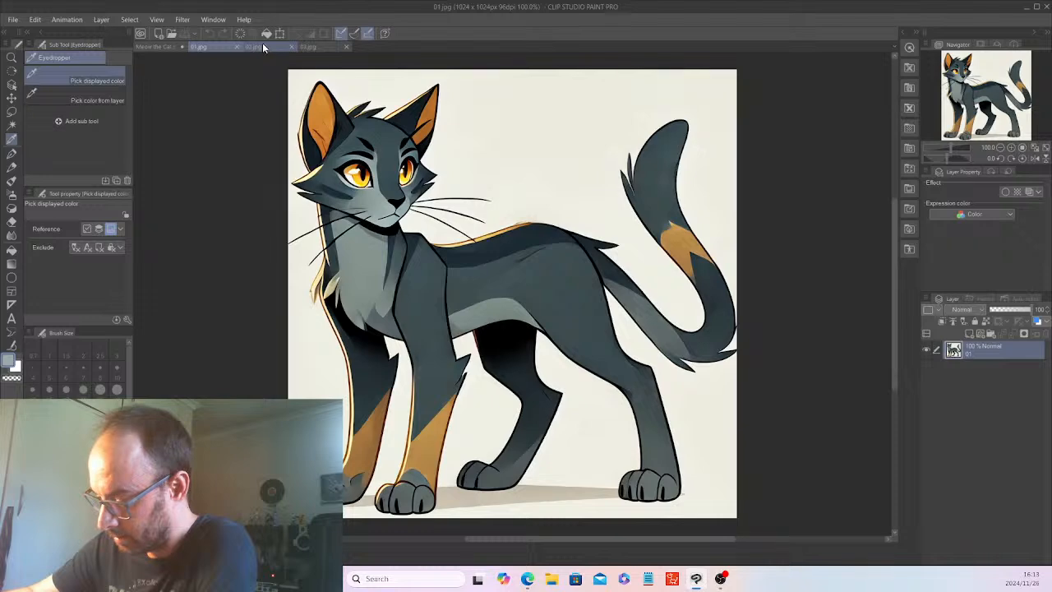
pyautogui.click(261, 47)
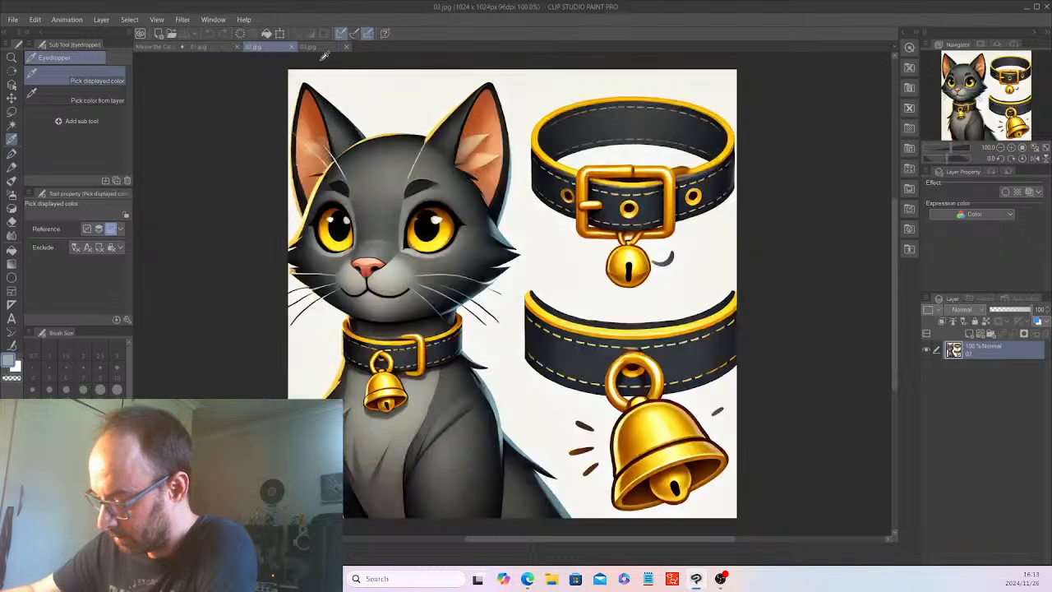
pyautogui.click(155, 47)
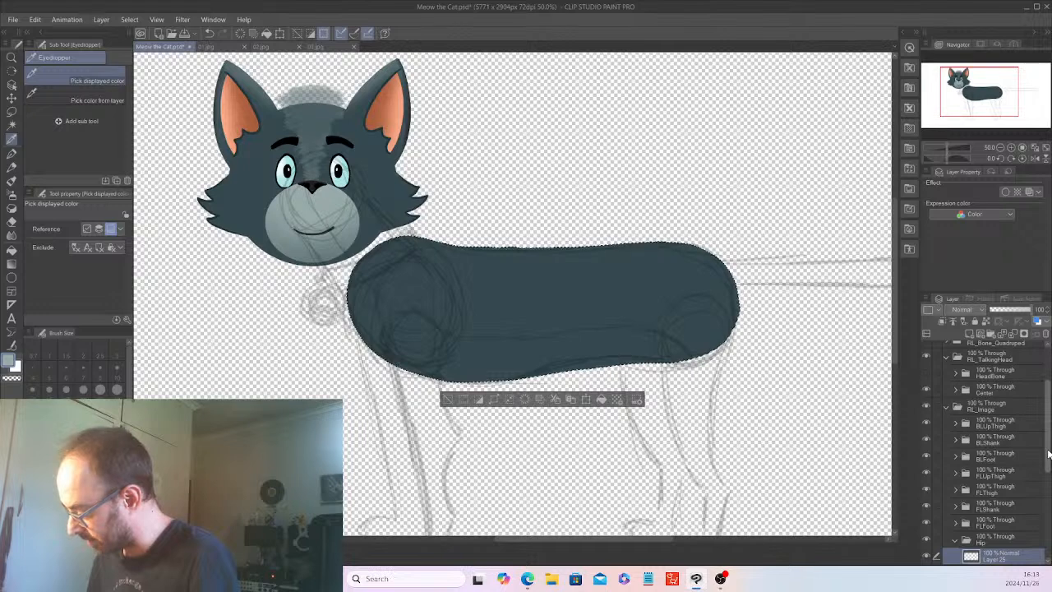
pyautogui.scroll(-5, 1048, 453)
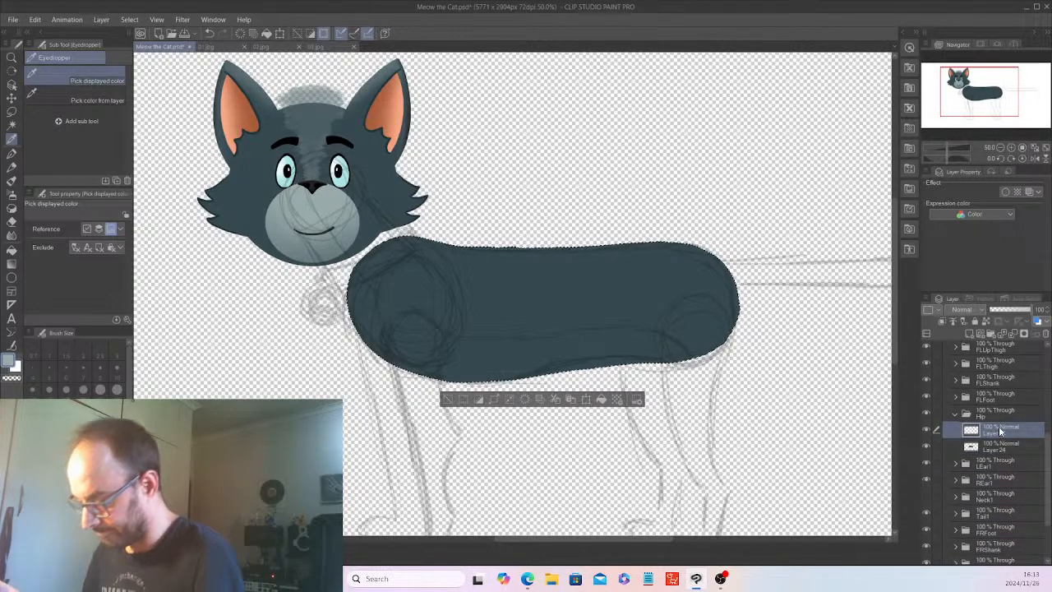
# Ink a light grey ring over the sketched joint circle at the torso's front lower end on Layer 25 with the G-pen.
pyautogui.click(11, 153)
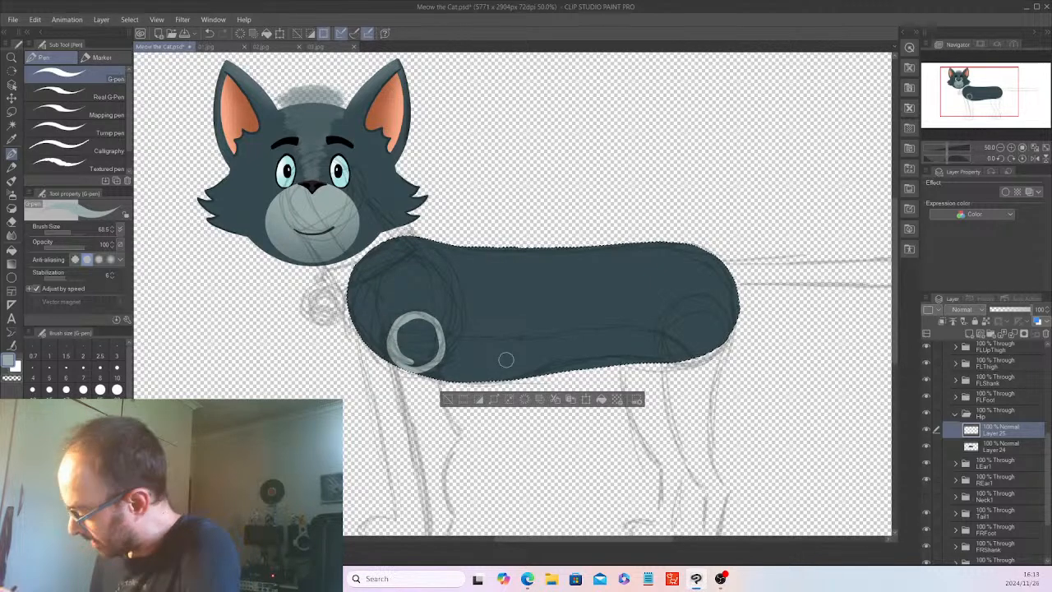
# Add a raster layer above Layer 22 in the Neck1 folder and make the neck artwork visible.
pyautogui.scroll(-1, 1048, 477)
pyautogui.scroll(-3, 1048, 480)
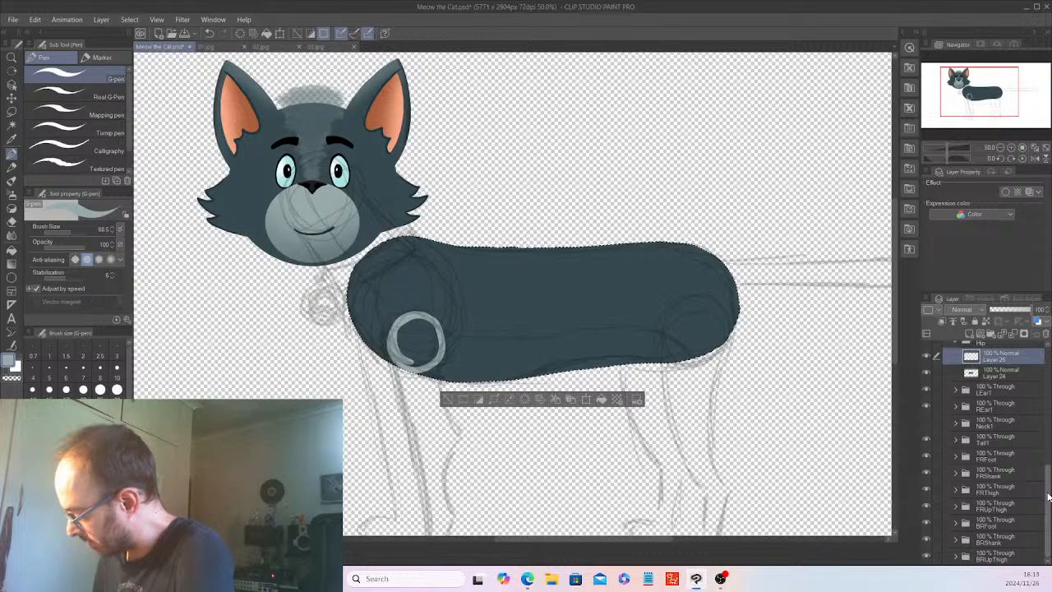
pyautogui.click(955, 424)
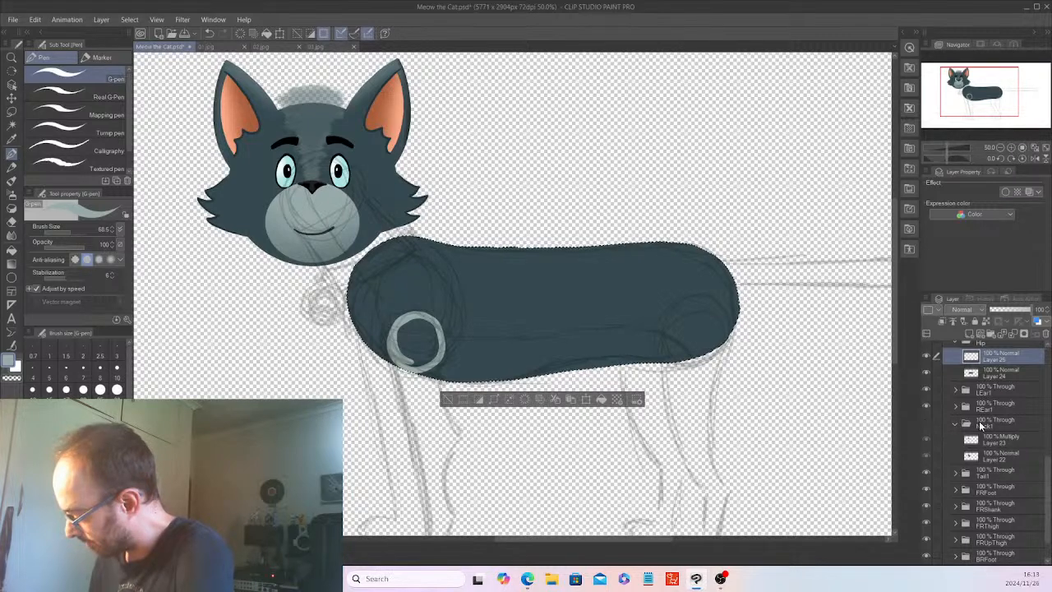
pyautogui.click(998, 452)
pyautogui.hotkey('ctrl', 'shift', 'n')
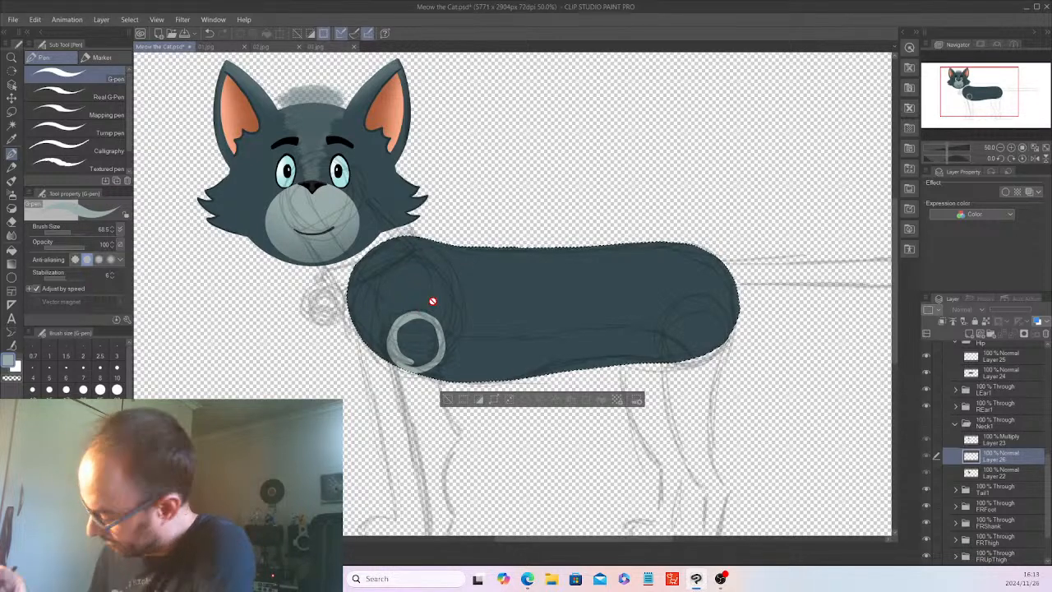
pyautogui.click(926, 425)
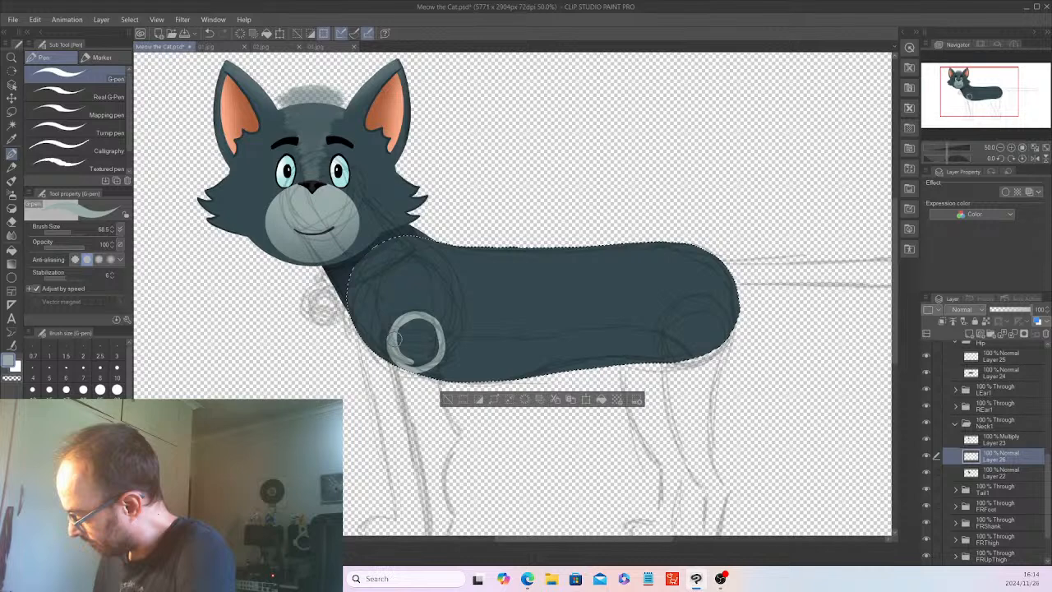
# Hide the Hip folder and paint a solid light grey circle over the sketched joint circle on the new Neck1 layer.
pyautogui.scroll(2, 952, 406)
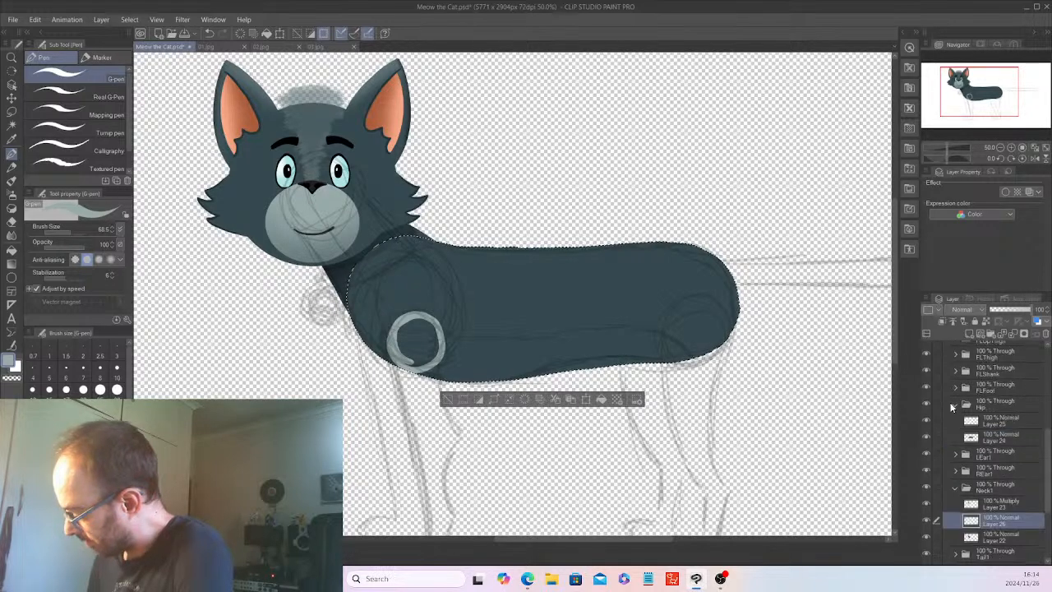
pyautogui.click(926, 403)
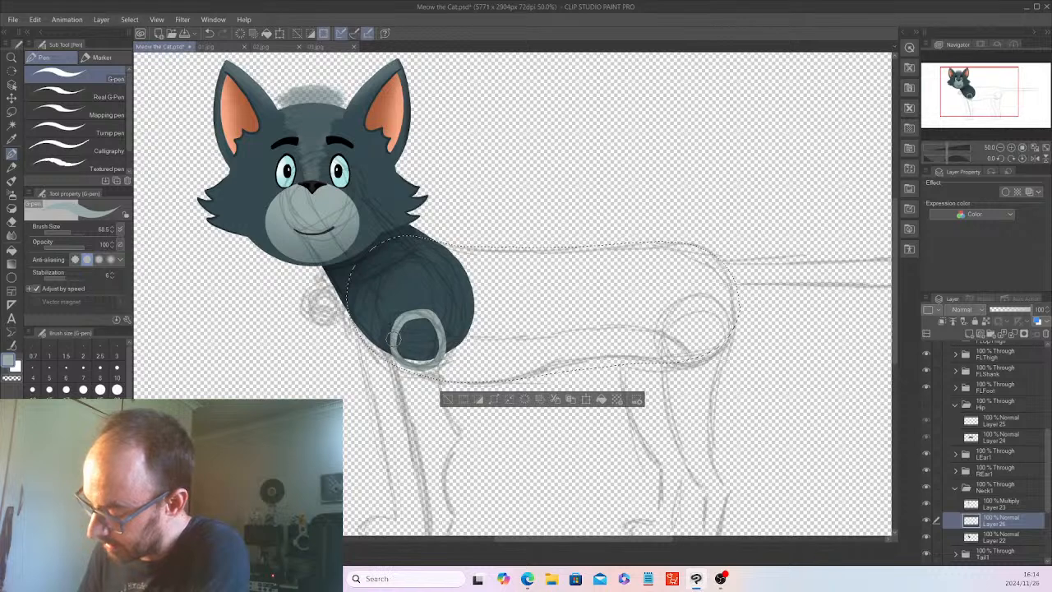
pyautogui.moveTo(410, 349)
pyautogui.mouseDown()
pyautogui.moveTo(418, 335)
pyautogui.moveTo(437, 338)
pyautogui.moveTo(415, 353)
pyautogui.mouseUp()
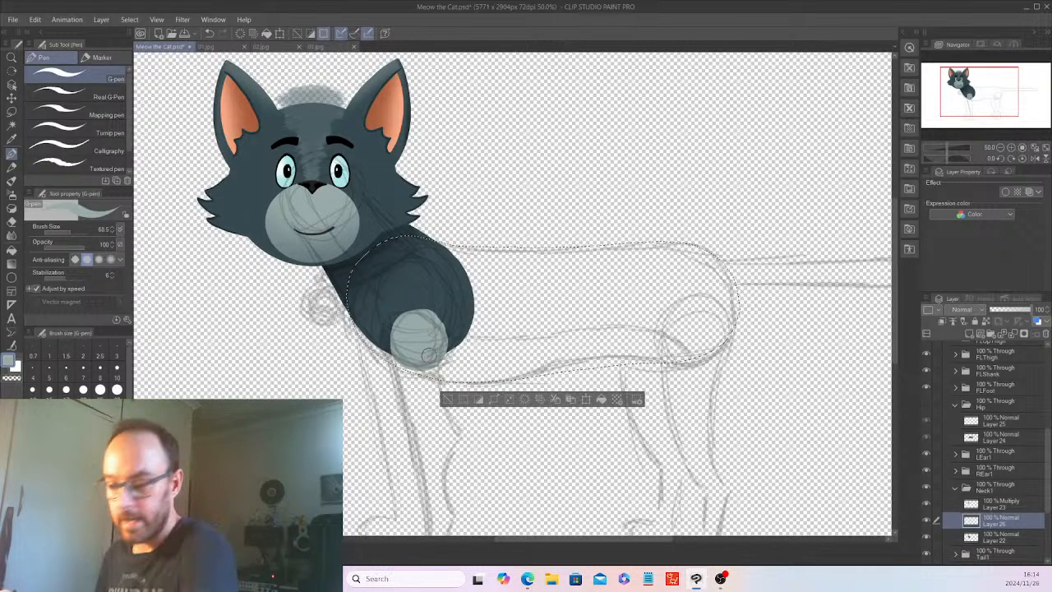
# Show the Hip folder again and fill the ring on Layer 25 with solid light grey.
pyautogui.click(928, 403)
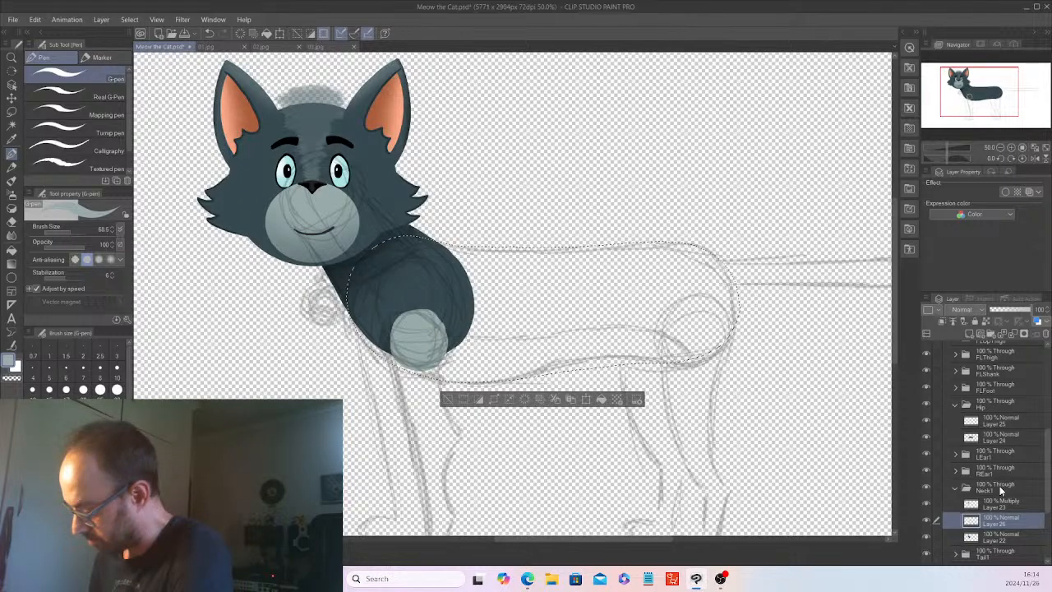
pyautogui.click(991, 417)
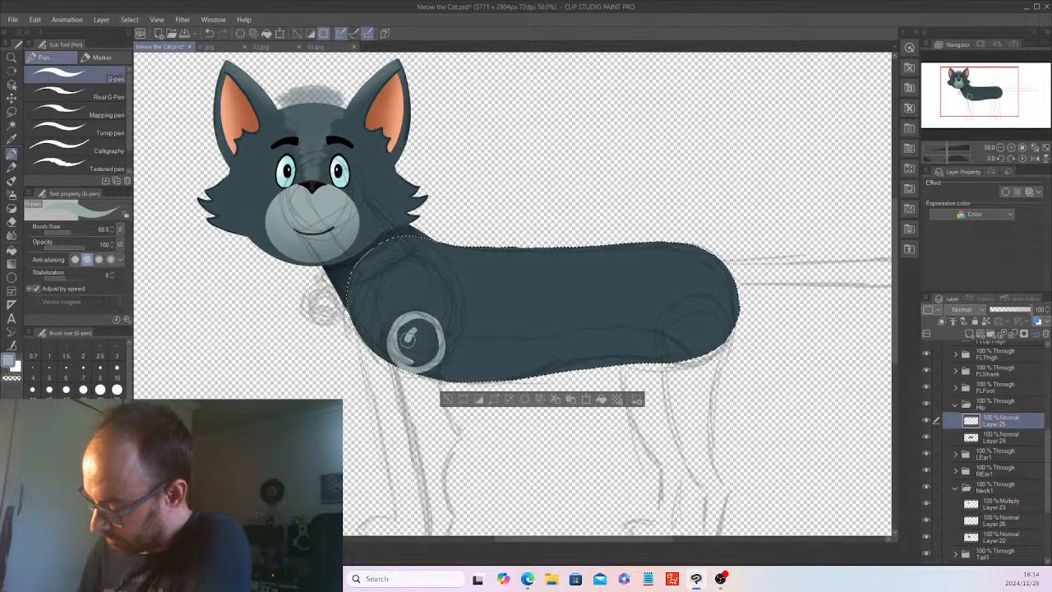
pyautogui.moveTo(400, 340); pyautogui.dragTo(419, 346)
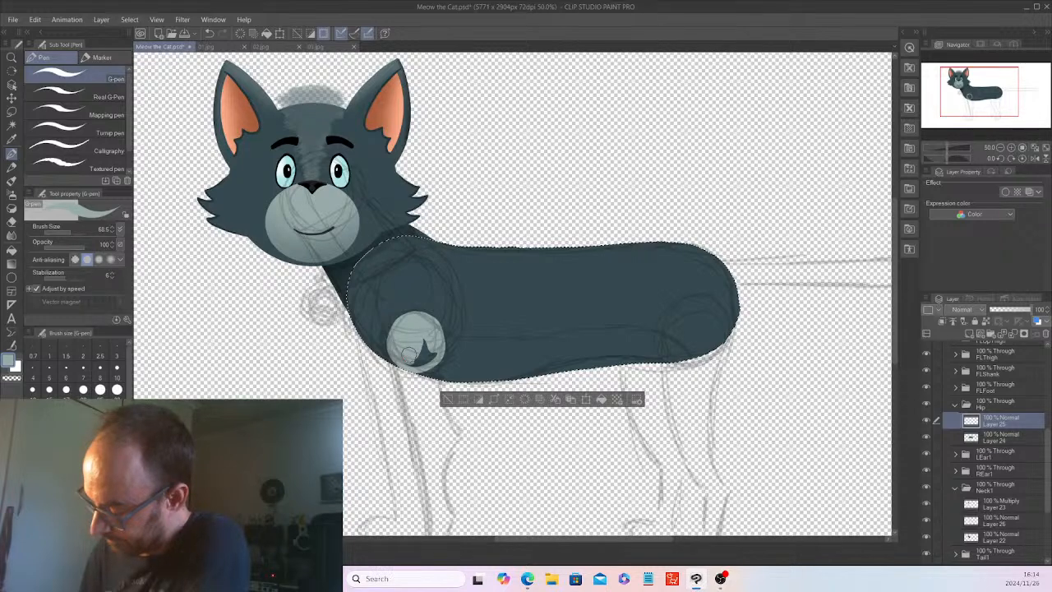
pyautogui.hotkey('ctrl', 'z')
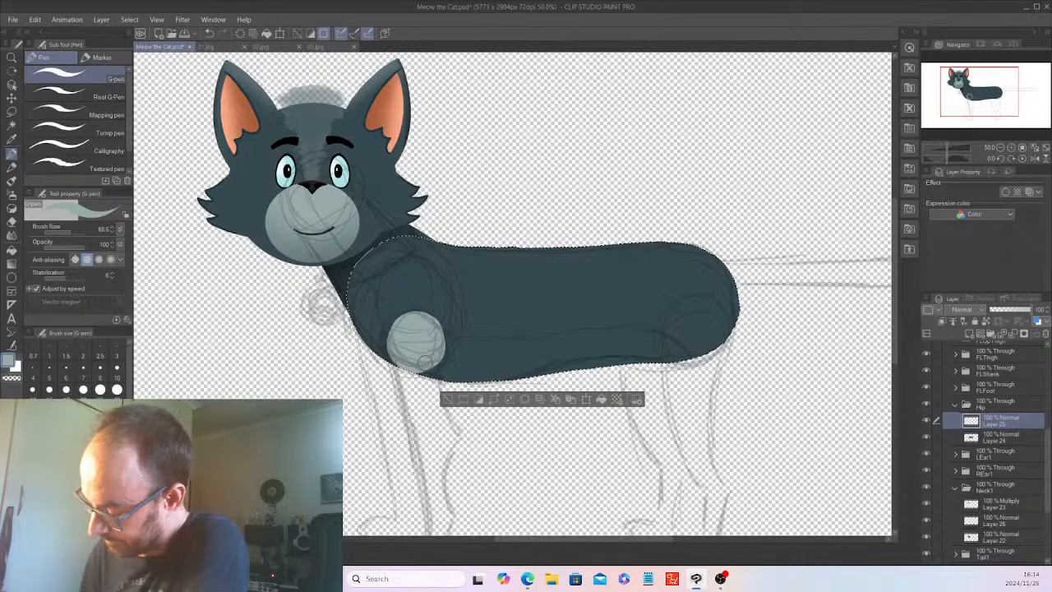
# Trace the sketched belly line from the grey circle to the torso's rear in light grey and paint the area below it solid.
pyautogui.moveTo(427, 319)
pyautogui.mouseDown()
pyautogui.moveTo(467, 339)
pyautogui.moveTo(688, 337)
pyautogui.moveTo(717, 347)
pyautogui.mouseUp()
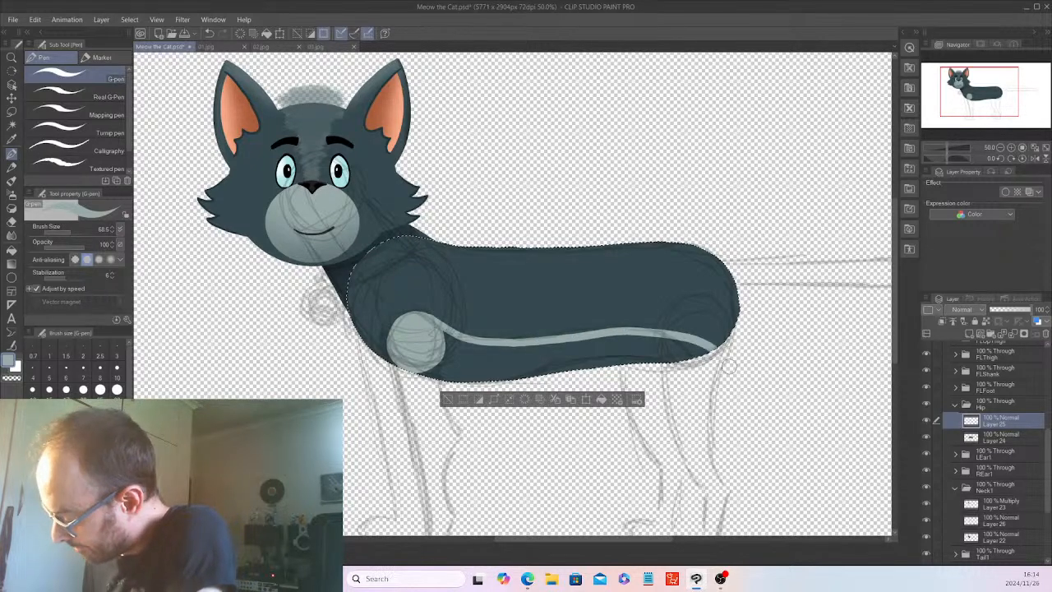
pyautogui.moveTo(426, 366)
pyautogui.mouseDown()
pyautogui.moveTo(452, 337)
pyautogui.moveTo(626, 336)
pyautogui.moveTo(715, 349)
pyautogui.moveTo(644, 359)
pyautogui.moveTo(669, 354)
pyautogui.moveTo(639, 355)
pyautogui.moveTo(644, 345)
pyautogui.moveTo(677, 347)
pyautogui.moveTo(584, 347)
pyautogui.moveTo(548, 362)
pyautogui.moveTo(612, 364)
pyautogui.moveTo(561, 346)
pyautogui.moveTo(451, 348)
pyautogui.mouseUp()
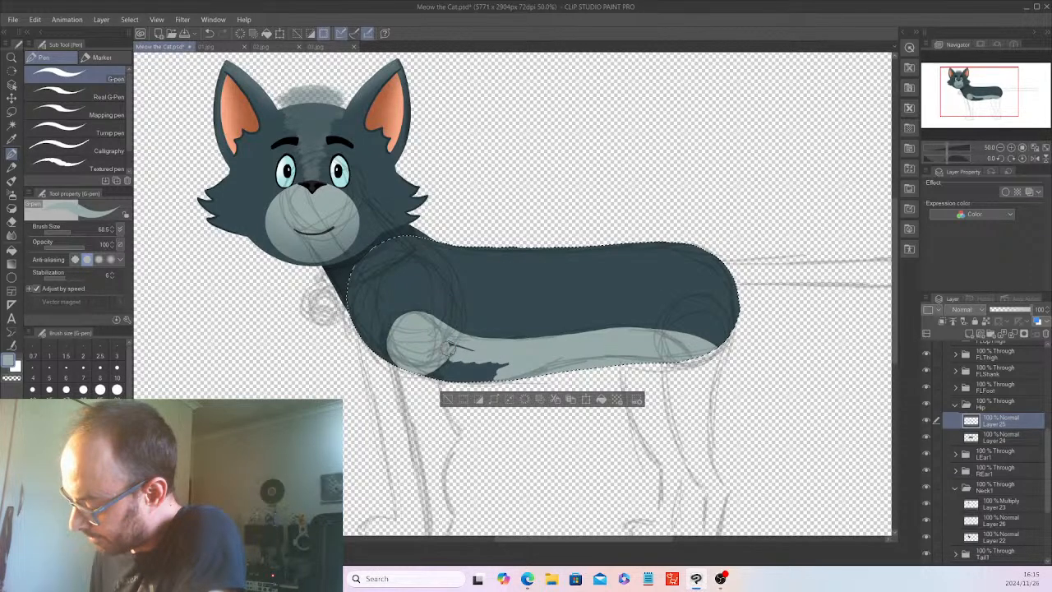
pyautogui.moveTo(493, 362)
pyautogui.mouseDown()
pyautogui.moveTo(464, 374)
pyautogui.moveTo(473, 378)
pyautogui.mouseUp()
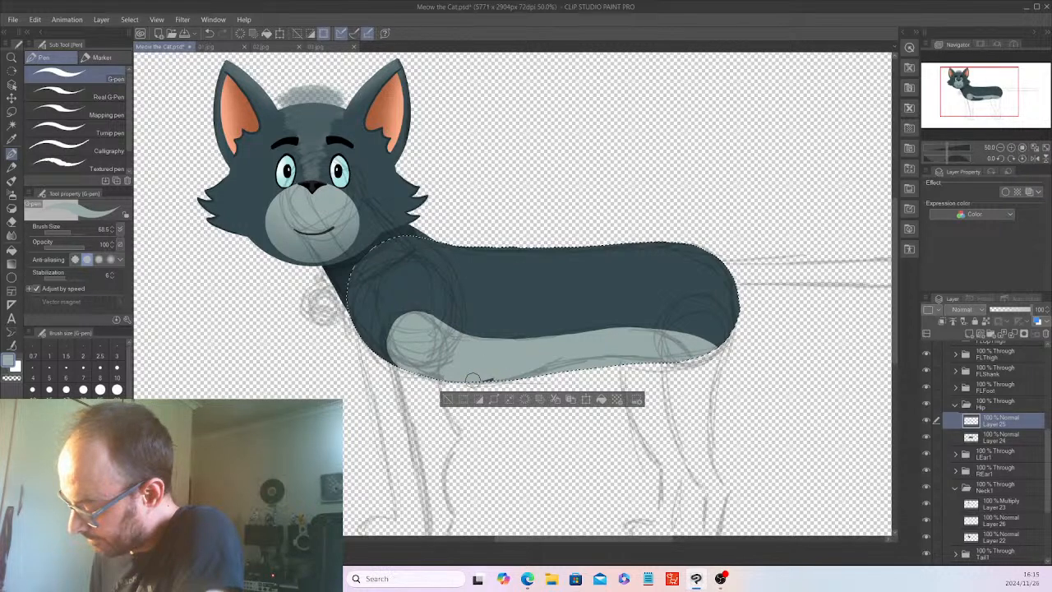
# Make Layer 26 active, clear the selection, and hide the Hip folder and the head's Center folder so only the neck shows.
pyautogui.click(992, 520)
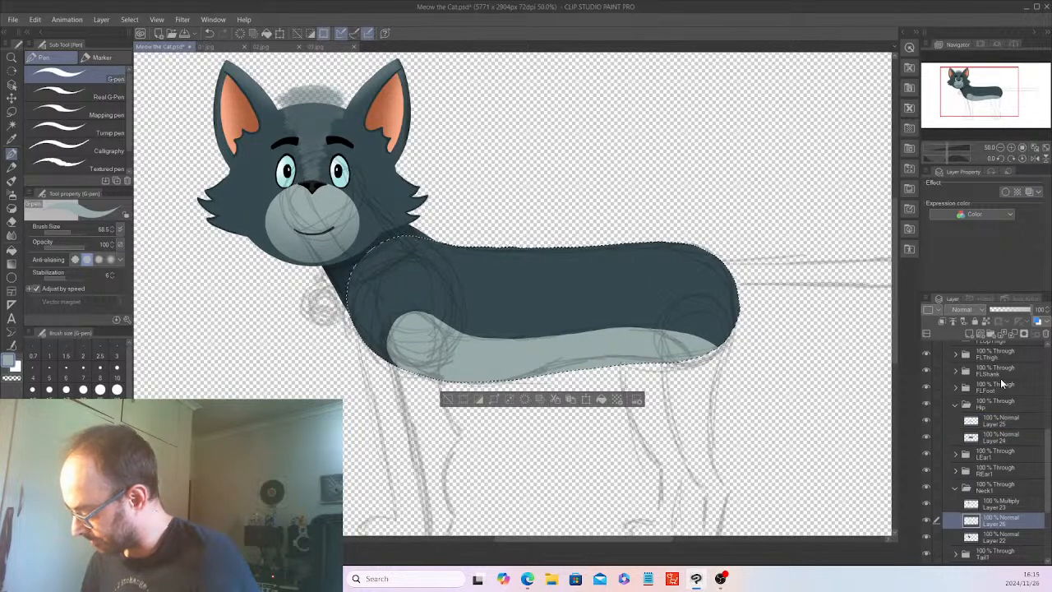
pyautogui.click(971, 405)
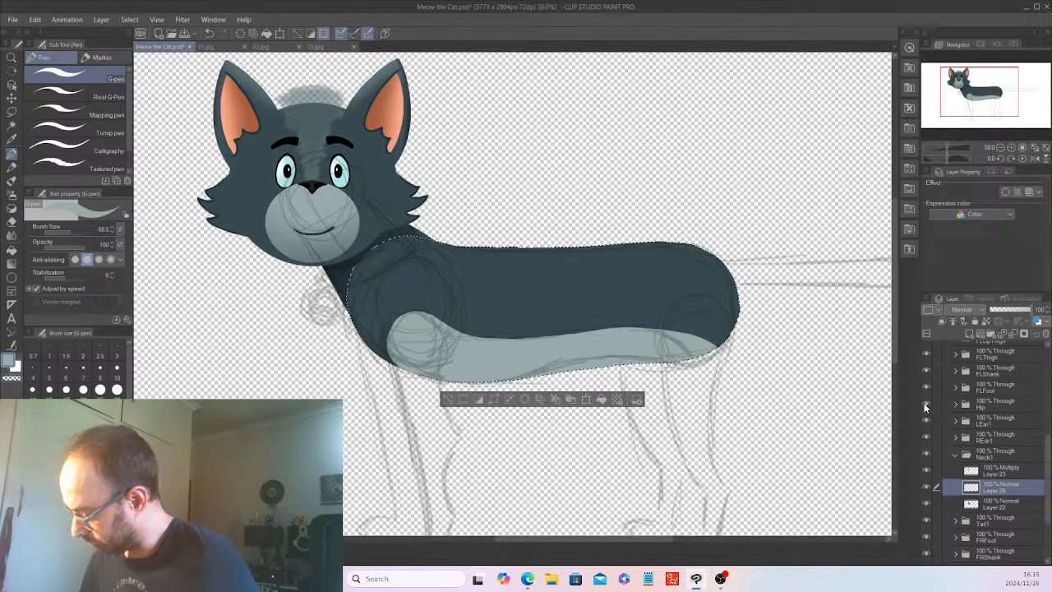
pyautogui.press('Delete')
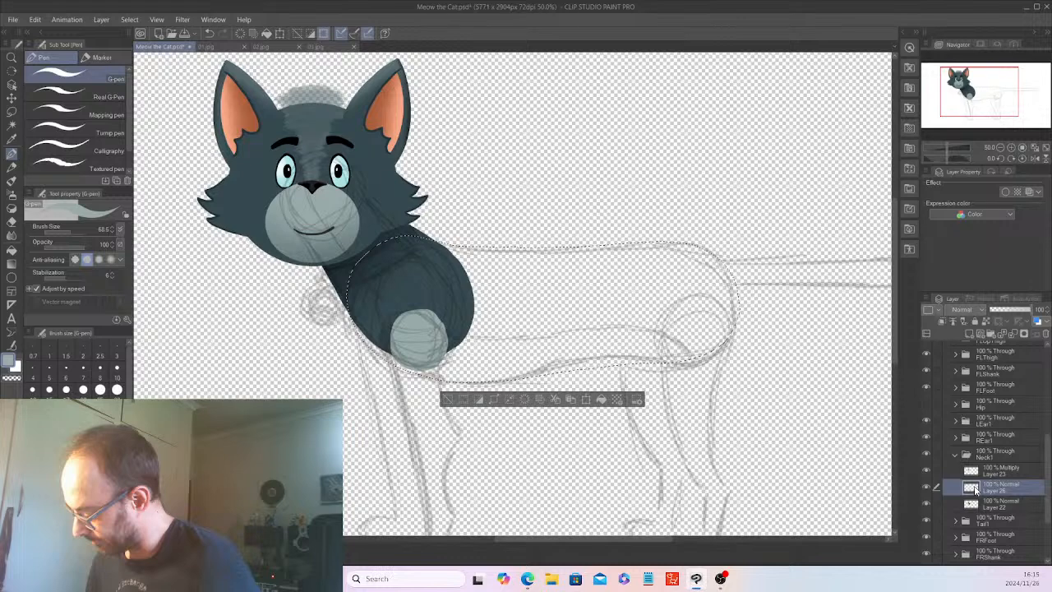
pyautogui.hotkey('ctrl', 'd')
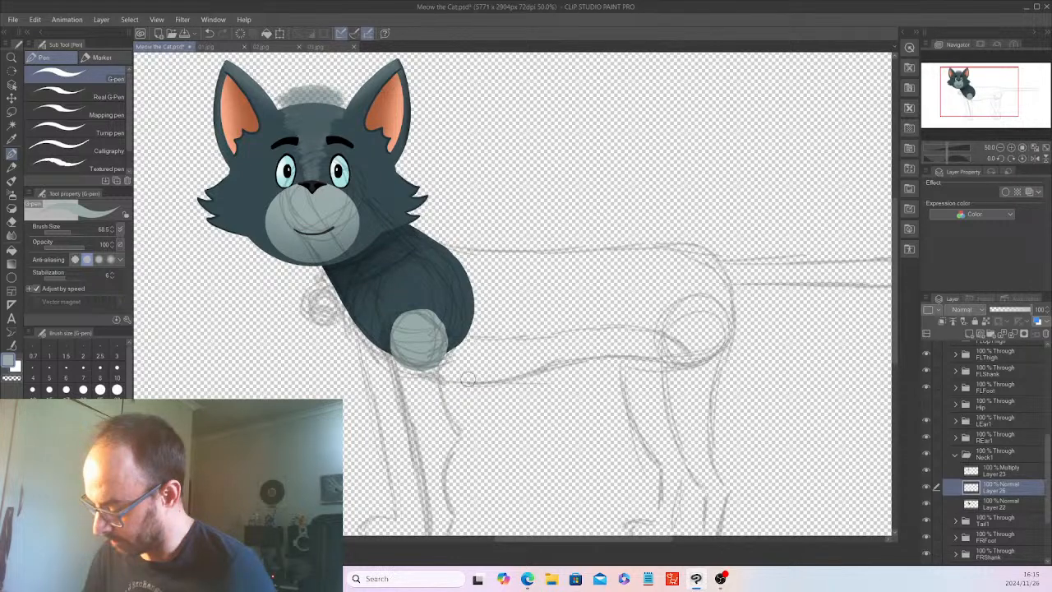
pyautogui.scroll(3, 1048, 416)
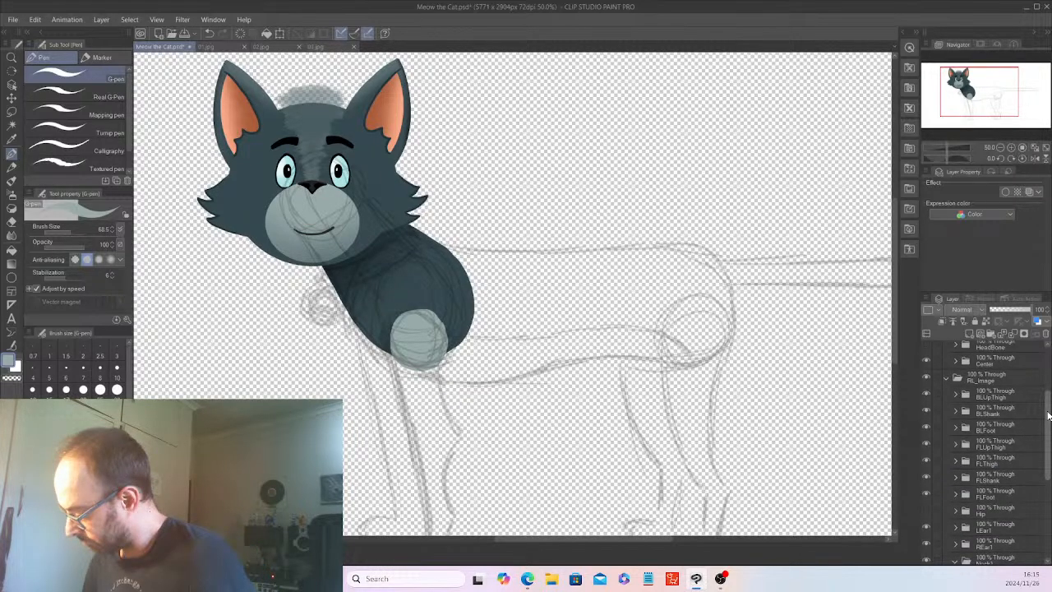
pyautogui.click(926, 361)
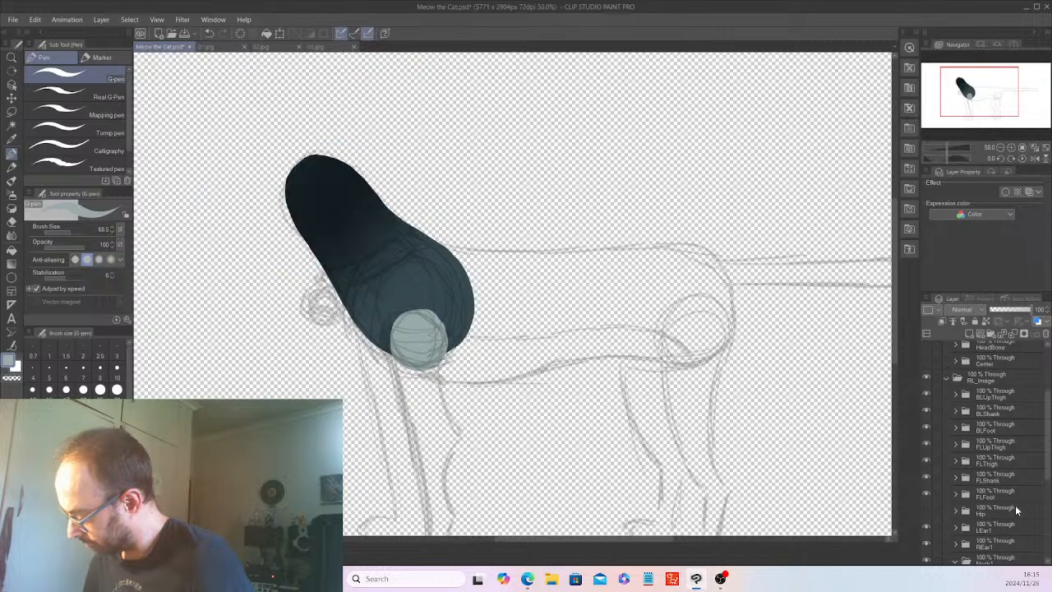
# Auto-select the neck shape from Layer 22, leaving Layer 26 active for painting.
pyautogui.scroll(-5, 1049, 466)
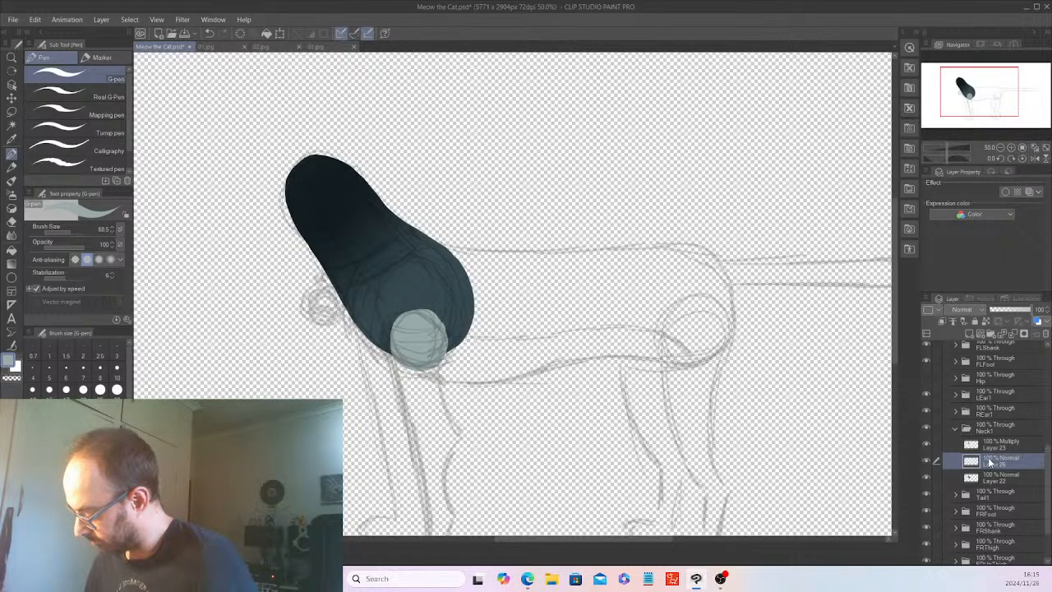
pyautogui.click(993, 478)
pyautogui.press('w')
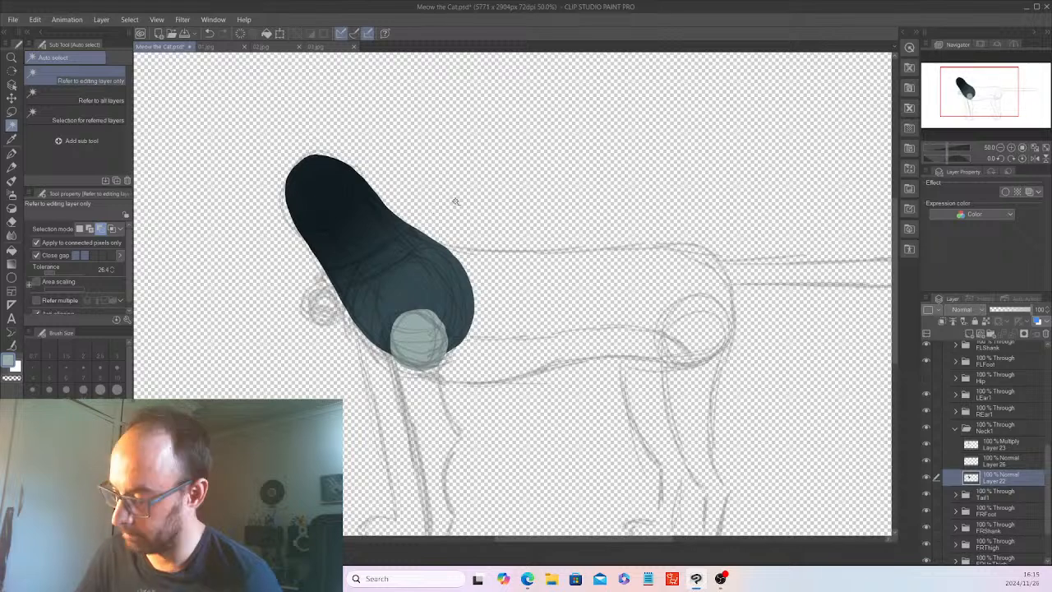
pyautogui.click(424, 251)
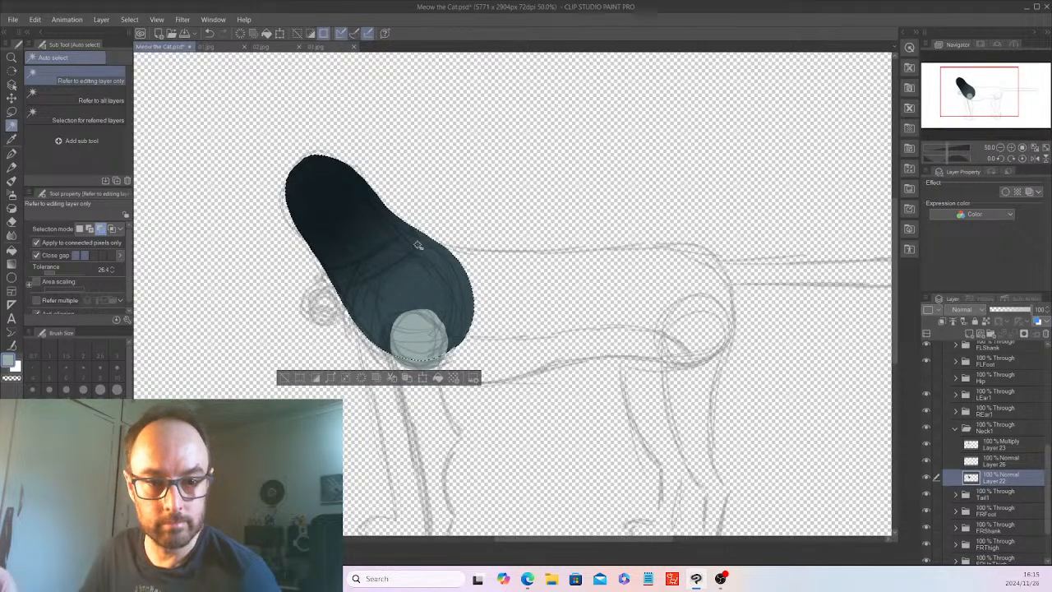
pyautogui.click(999, 460)
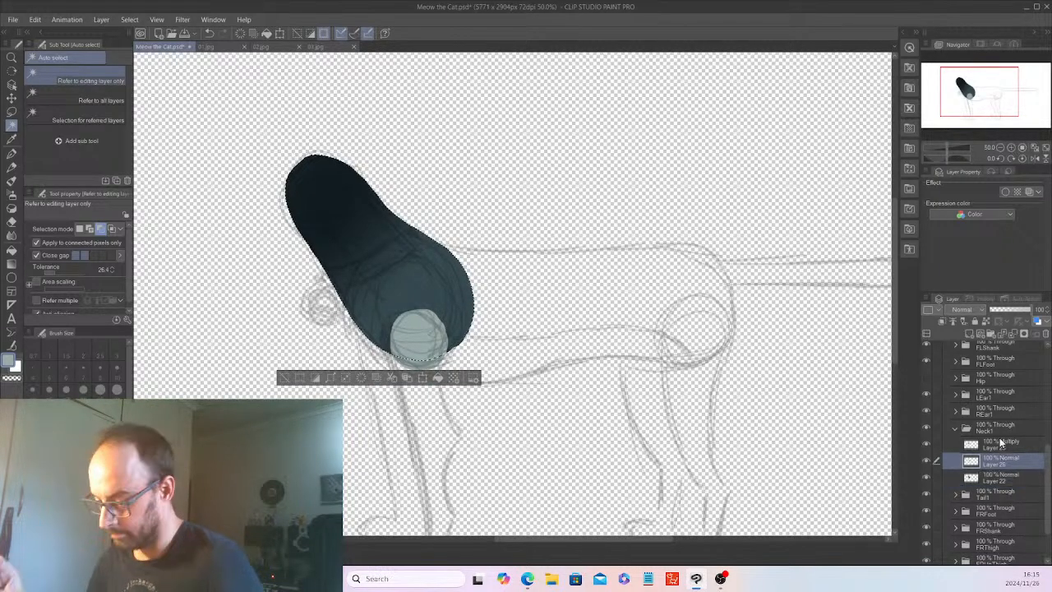
# Draw a light grey dividing curve from the neck's upper end to the circle, paint the neck's front solid, and deselect.
pyautogui.click(11, 154)
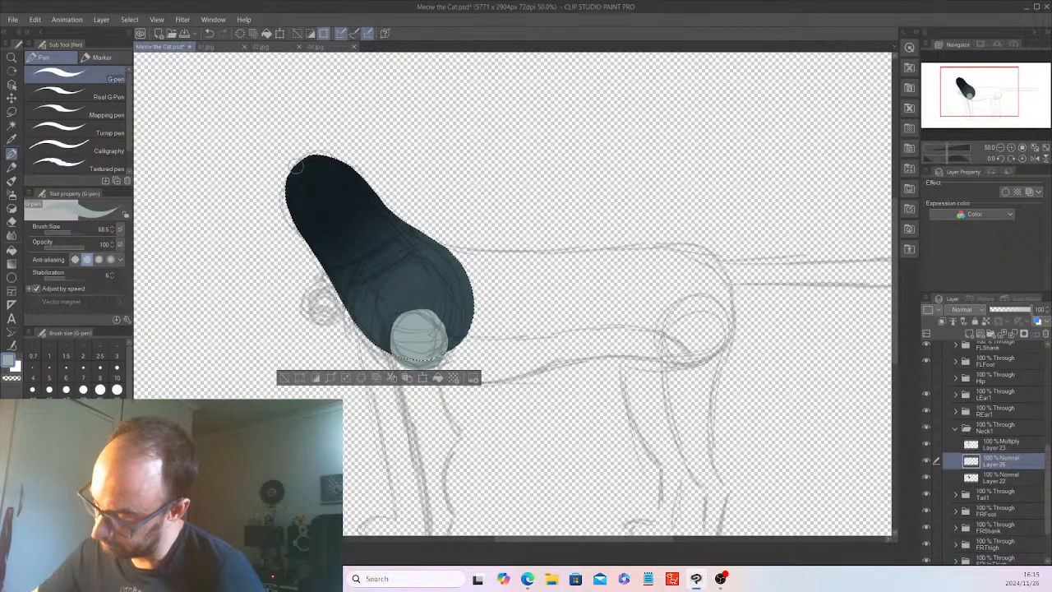
pyautogui.moveTo(298, 170)
pyautogui.mouseDown()
pyautogui.moveTo(339, 236)
pyautogui.moveTo(434, 312)
pyautogui.mouseUp()
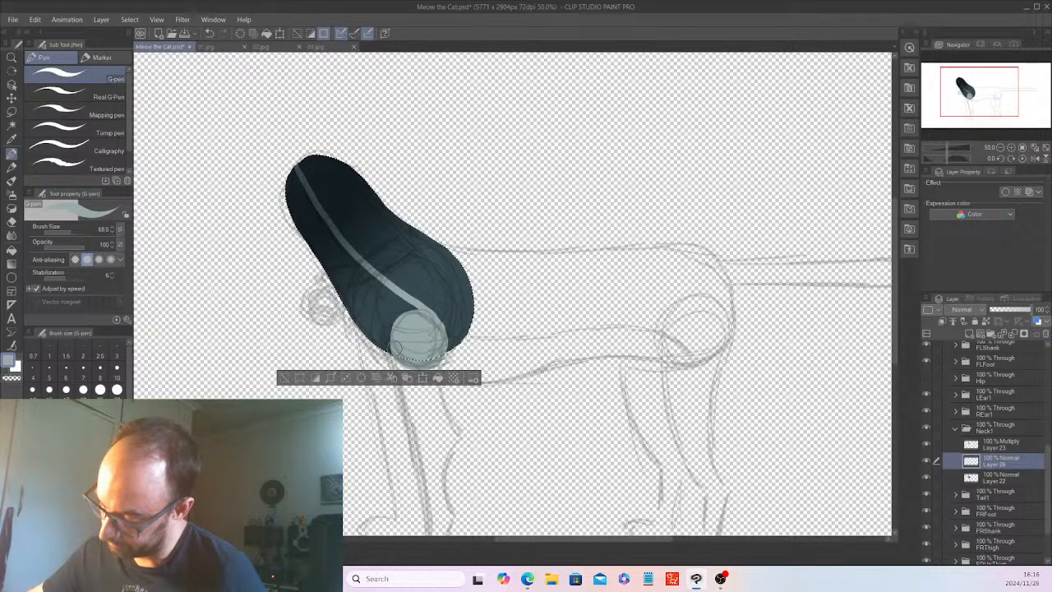
pyautogui.moveTo(360, 302)
pyautogui.mouseDown()
pyautogui.moveTo(390, 337)
pyautogui.moveTo(363, 293)
pyautogui.moveTo(400, 327)
pyautogui.moveTo(376, 291)
pyautogui.moveTo(411, 305)
pyautogui.moveTo(320, 257)
pyautogui.moveTo(363, 323)
pyautogui.moveTo(341, 268)
pyautogui.moveTo(368, 288)
pyautogui.moveTo(332, 247)
pyautogui.moveTo(360, 270)
pyautogui.moveTo(285, 169)
pyautogui.moveTo(313, 239)
pyautogui.moveTo(286, 198)
pyautogui.moveTo(320, 259)
pyautogui.moveTo(329, 245)
pyautogui.mouseUp()
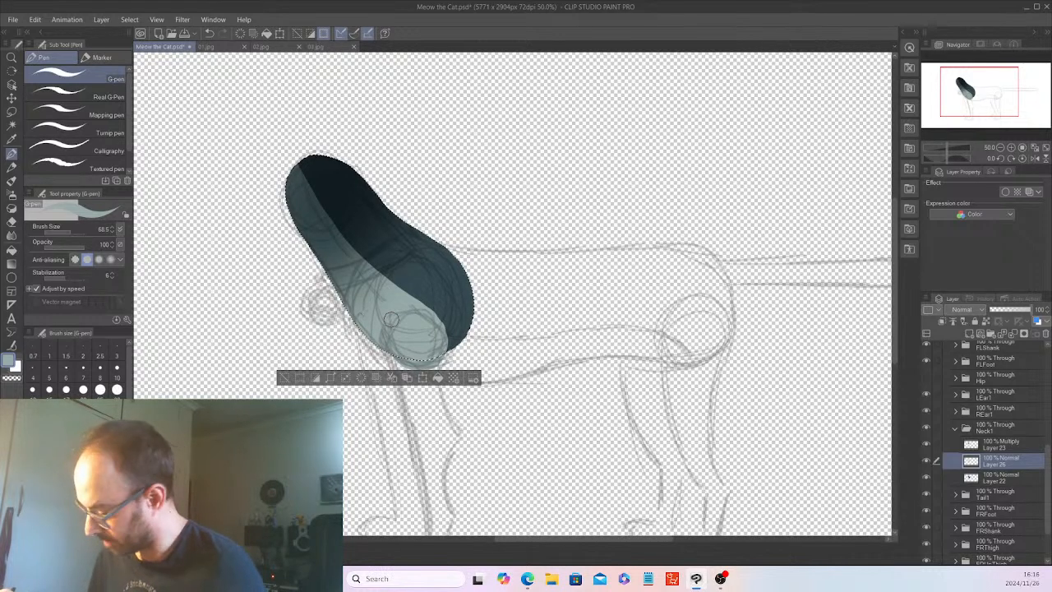
pyautogui.click(283, 377)
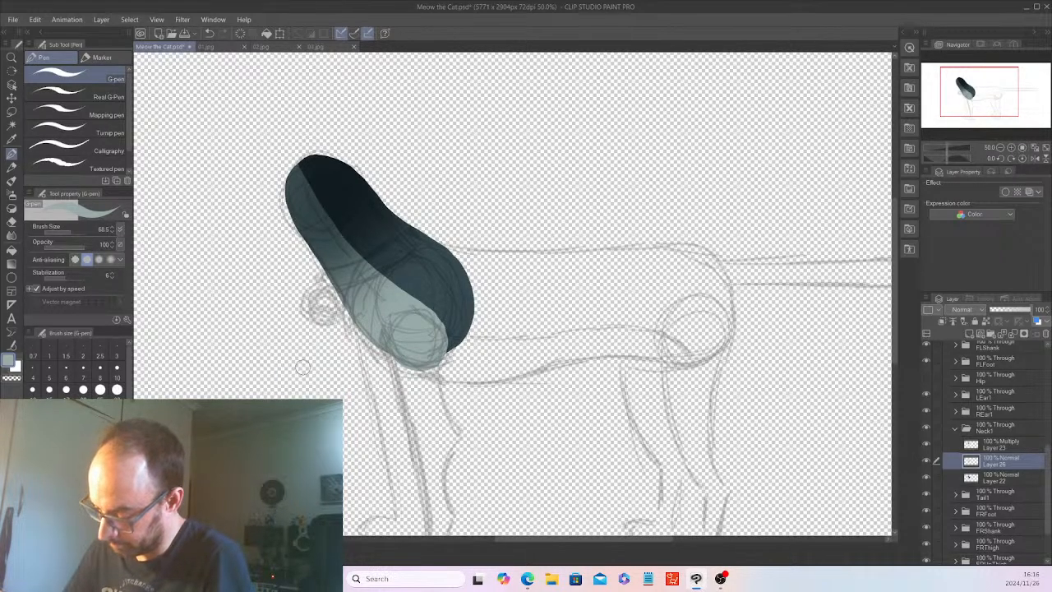
# Sample the neck's dark slate and extend its lower rear edge on Layer 22 down to the grey circle with the G-pen.
pyautogui.scroll(2, 302, 368)
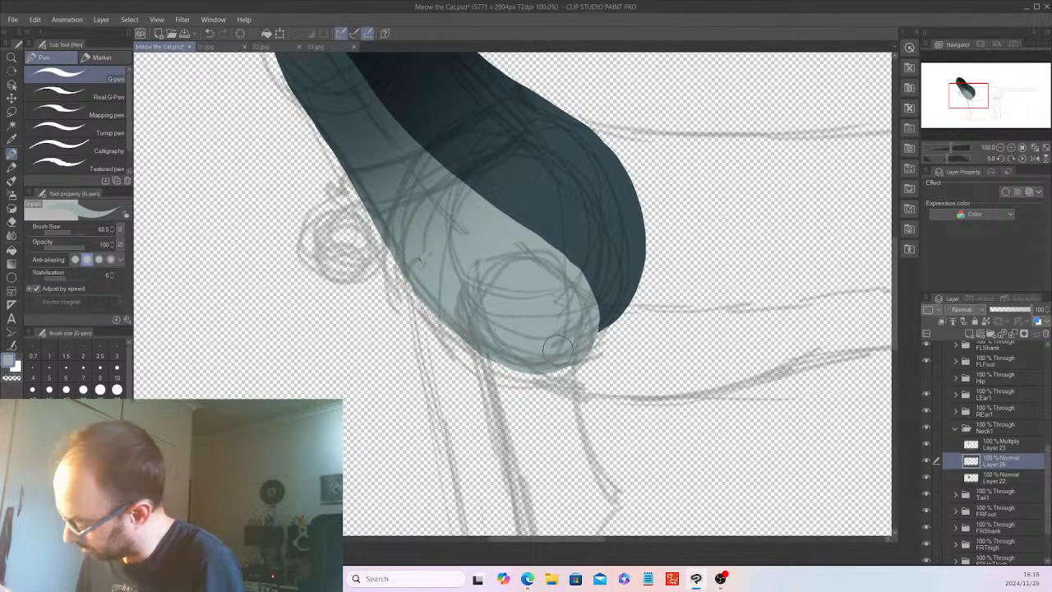
pyautogui.click(1001, 478)
pyautogui.click(11, 140)
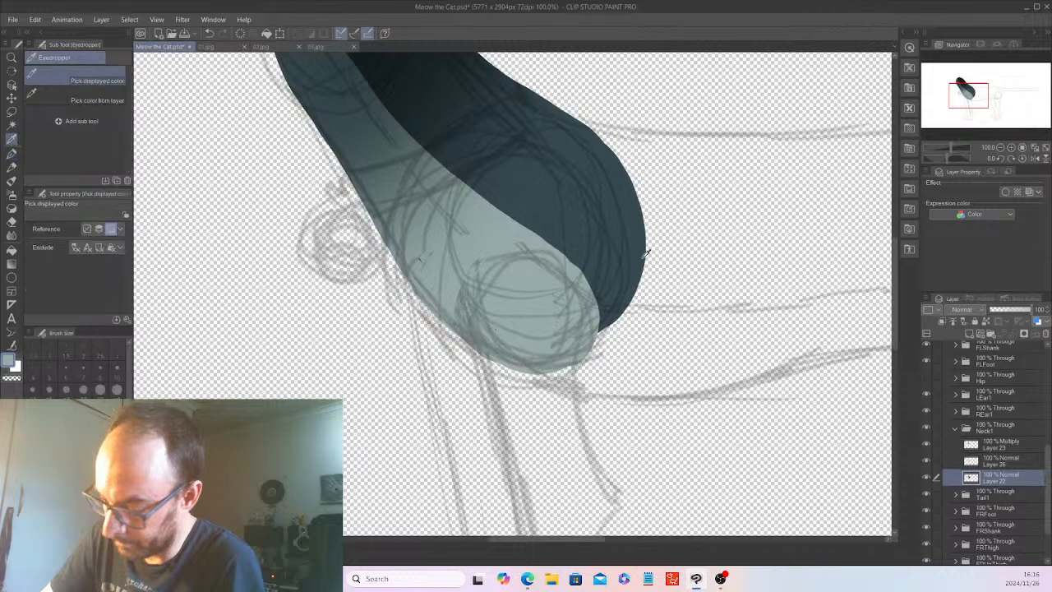
pyautogui.click(645, 257)
pyautogui.press('p')
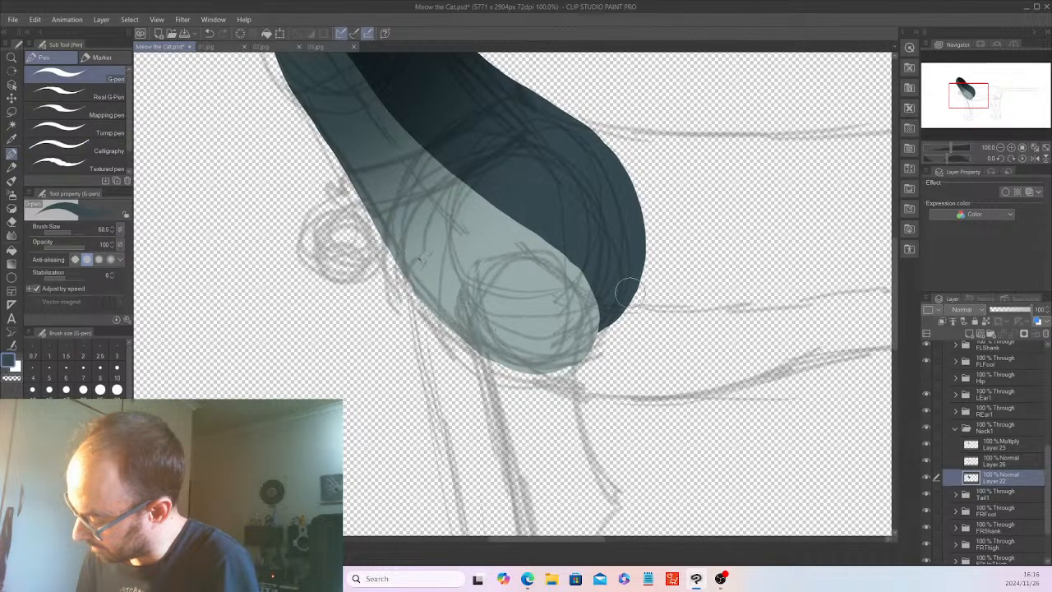
pyautogui.moveTo(629, 291); pyautogui.dragTo(594, 351)
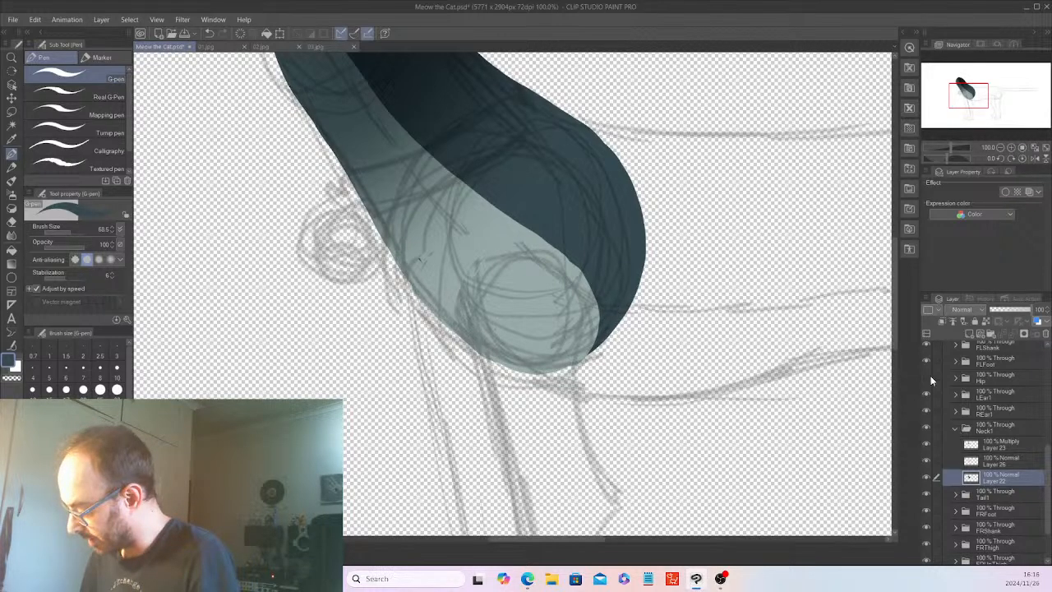
# Collapse the Neck1 folder, show the Hip folder, and hide the Layer 4 sketch to view the neck and torso together.
pyautogui.click(956, 428)
pyautogui.click(927, 378)
pyautogui.moveTo(1048, 503); pyautogui.dragTo(1048, 361)
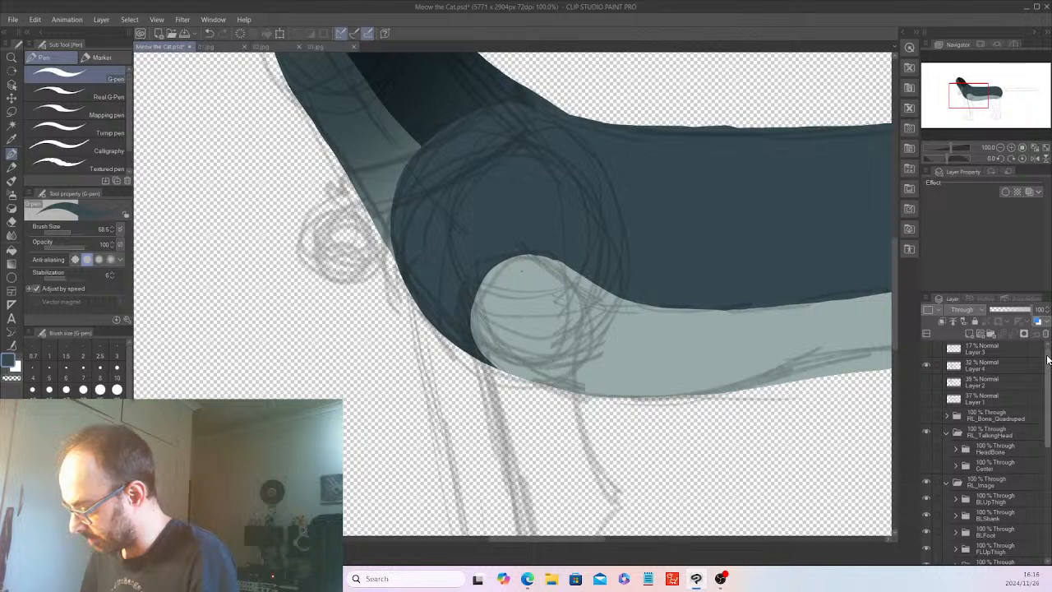
pyautogui.click(926, 363)
pyautogui.hotkey('ctrl', '-')
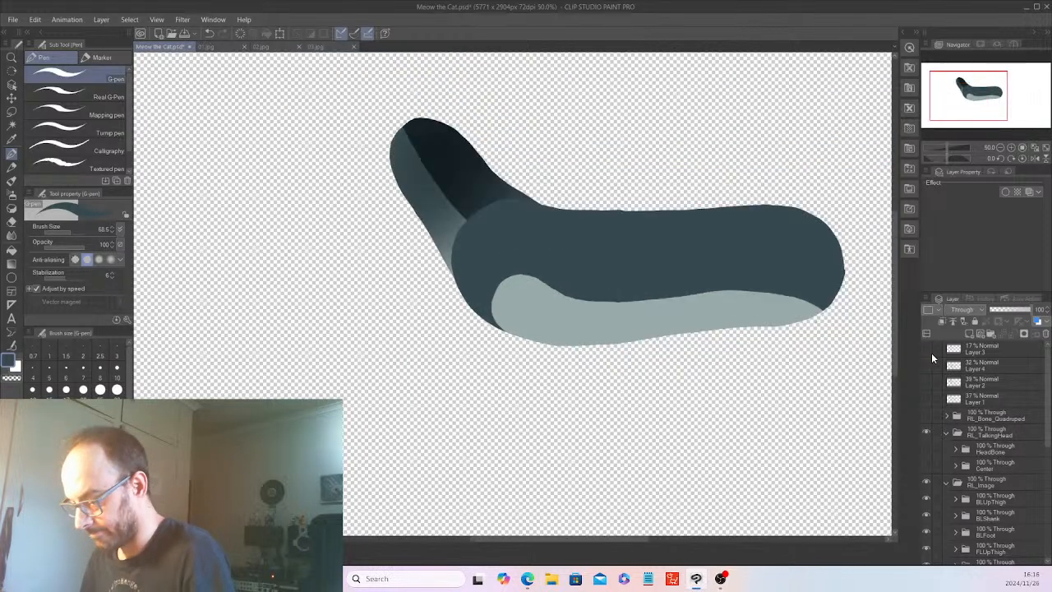
# Show the Center head folder and move the Neck1 folder above Hip in the layer stack.
pyautogui.hotkey('ctrl', '-')
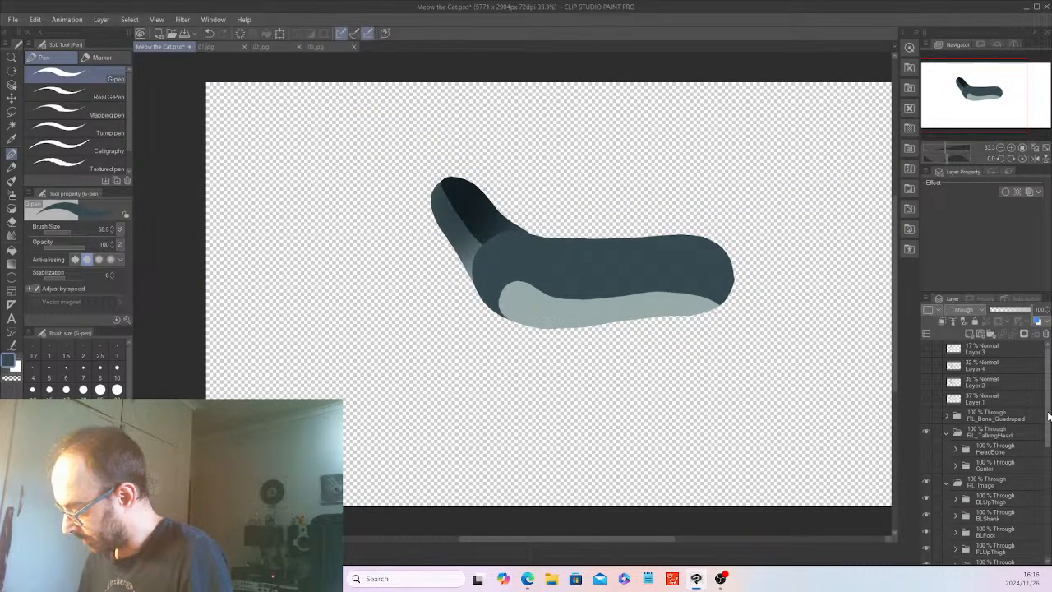
pyautogui.click(927, 465)
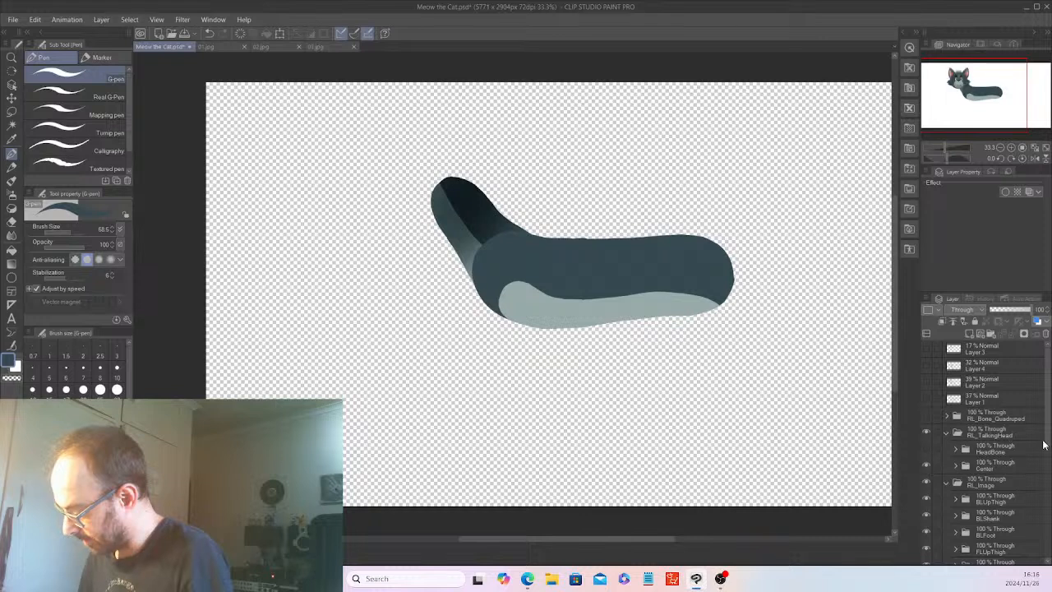
pyautogui.moveTo(1049, 438); pyautogui.dragTo(1049, 503)
pyautogui.click(991, 518)
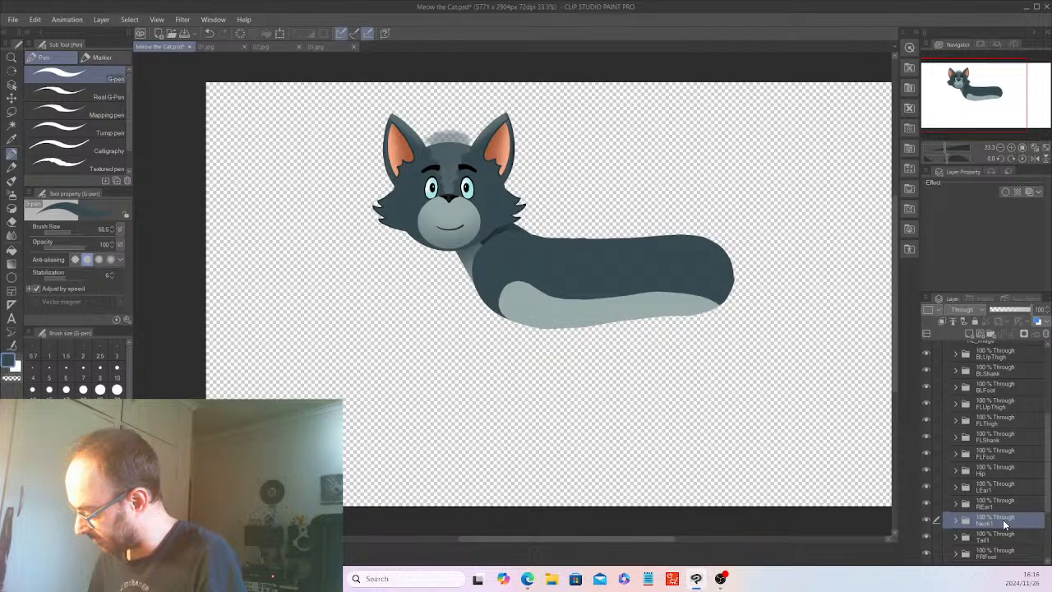
pyautogui.moveTo(1003, 519); pyautogui.dragTo(1003, 462)
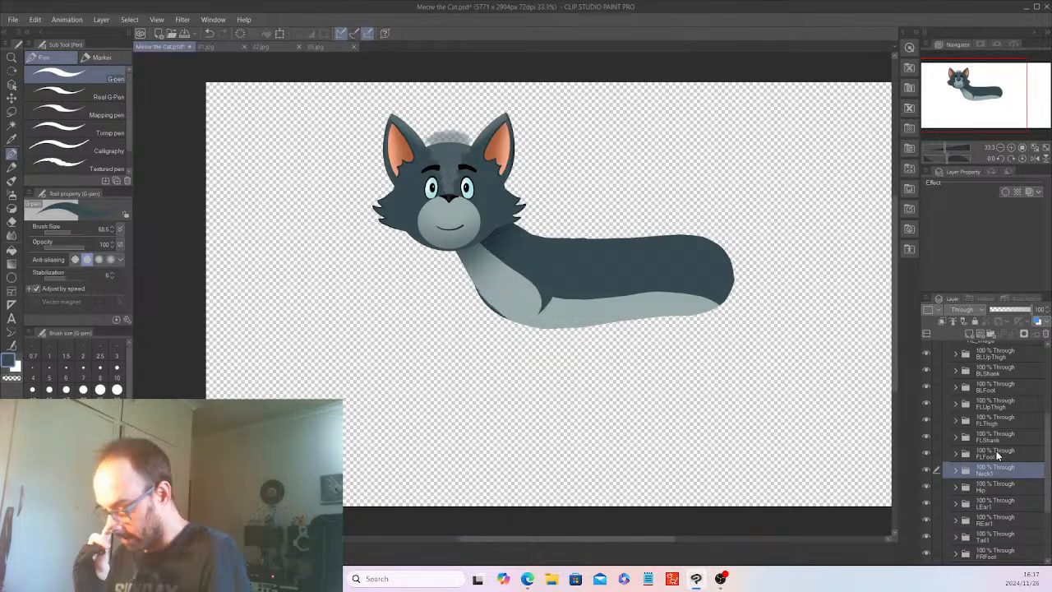
# Expand Neck1, auto-select the neck shape from Layer 22, and make Layer 26 active for painting.
pyautogui.click(957, 470)
pyautogui.click(997, 502)
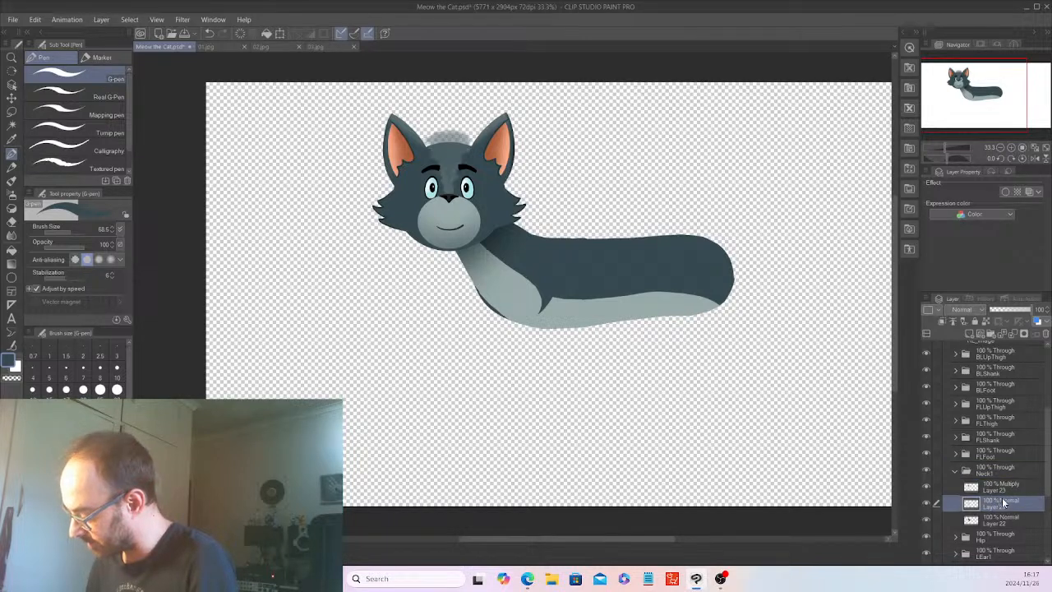
pyautogui.click(1001, 524)
pyautogui.press('w')
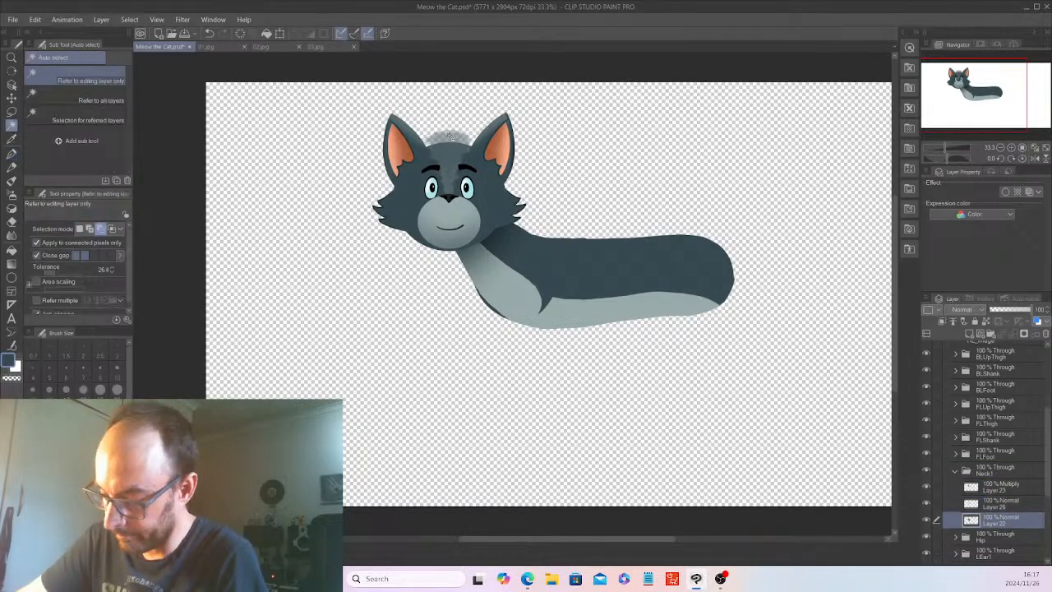
pyautogui.click(520, 249)
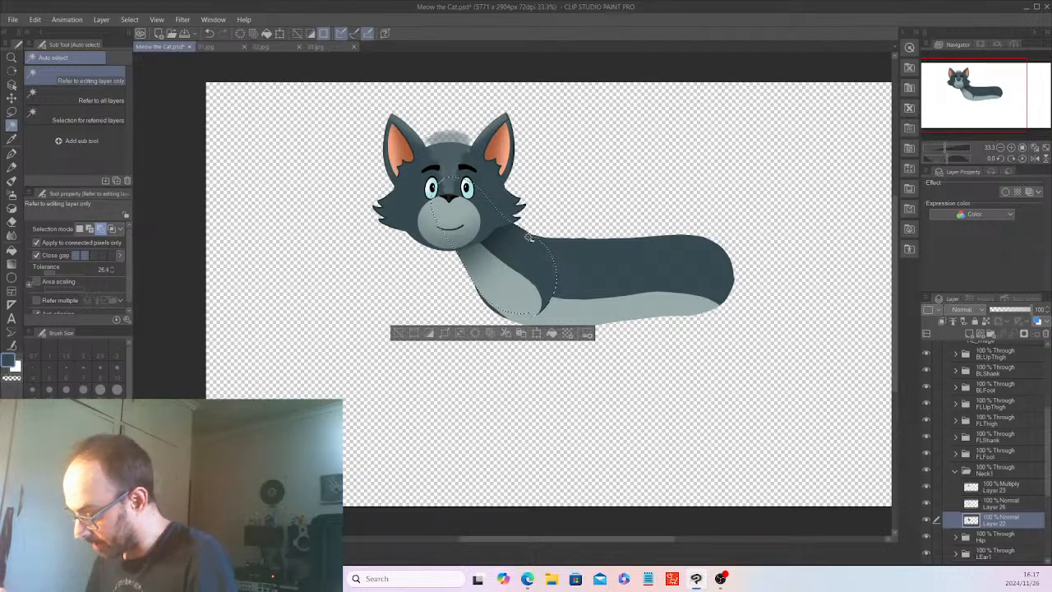
pyautogui.click(1005, 507)
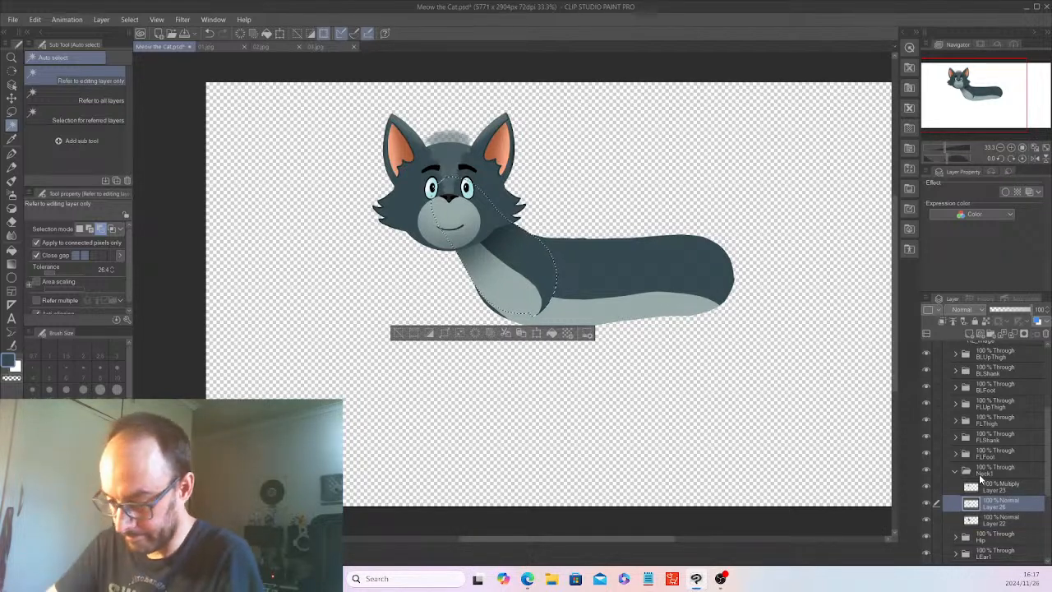
# Sample the neck's light grey, extend it with the G-pen over the lower rear of the neck on Layer 26, and deselect.
pyautogui.click(11, 154)
pyautogui.hotkey('ctrl', '+')
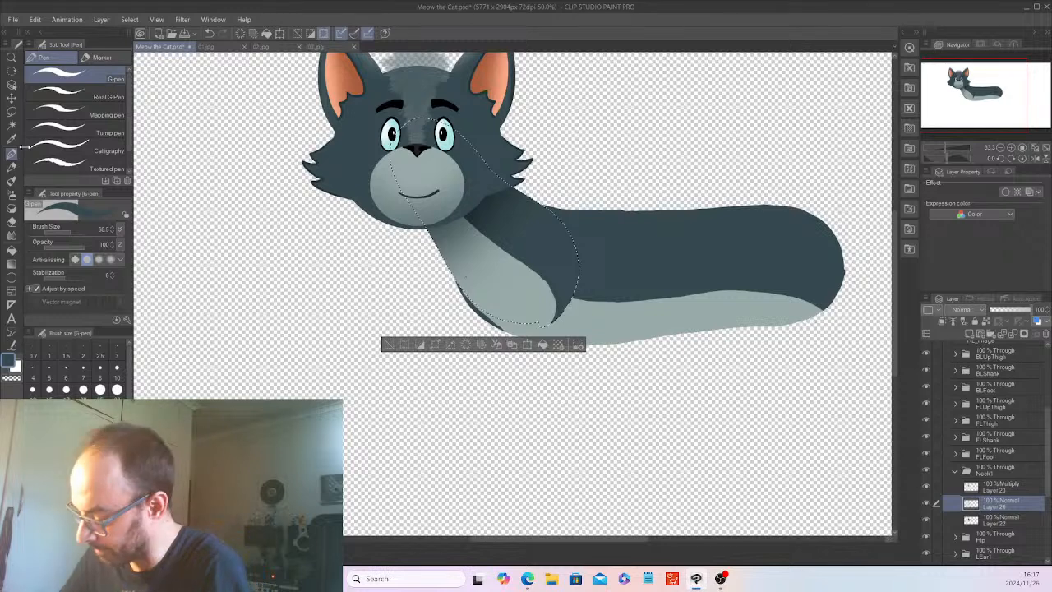
pyautogui.hotkey('ctrl', '+')
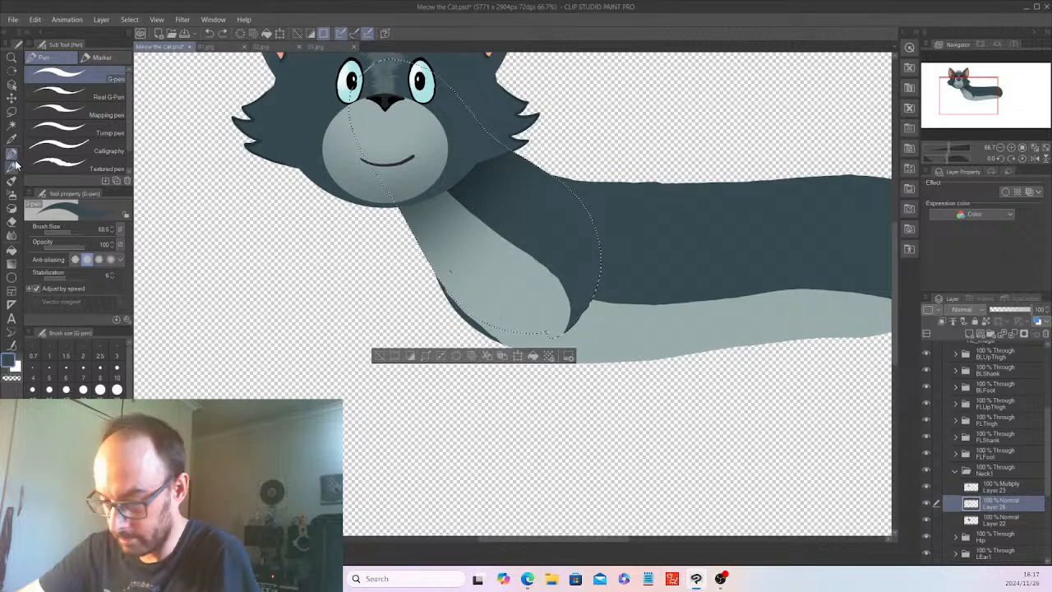
pyautogui.press('i')
pyautogui.click(412, 223)
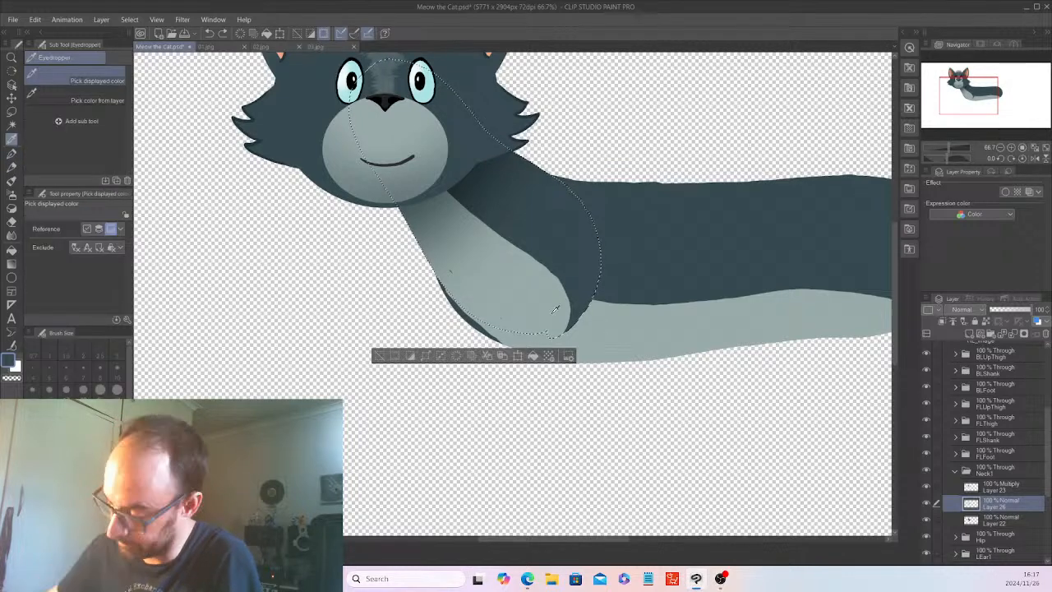
pyautogui.click(12, 155)
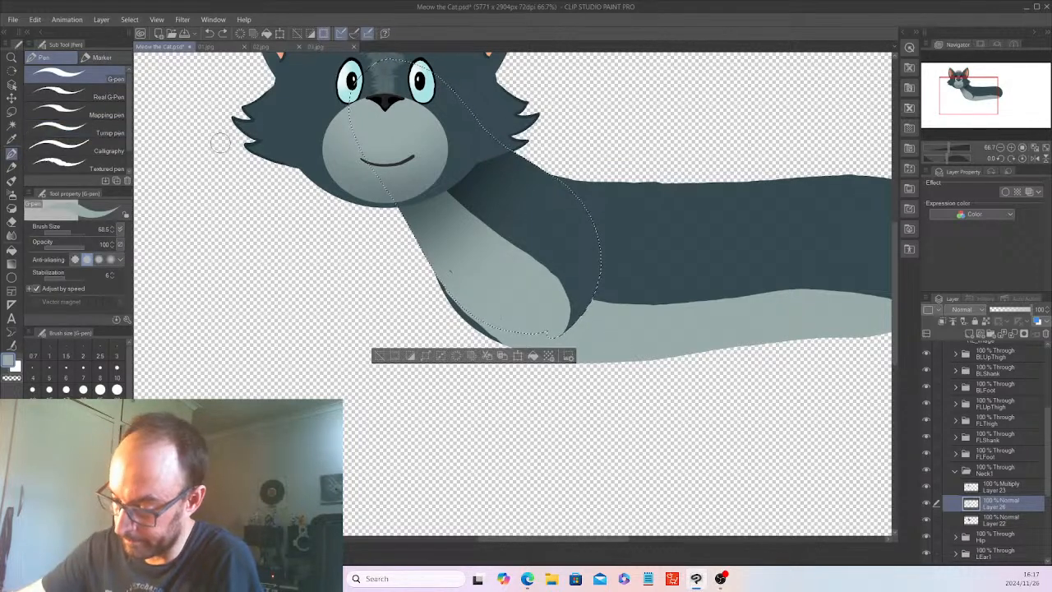
pyautogui.moveTo(560, 285)
pyautogui.mouseDown()
pyautogui.moveTo(570, 303)
pyautogui.moveTo(582, 300)
pyautogui.moveTo(557, 284)
pyautogui.moveTo(601, 305)
pyautogui.mouseUp()
pyautogui.moveTo(558, 294)
pyautogui.mouseDown()
pyautogui.moveTo(578, 330)
pyautogui.moveTo(560, 330)
pyautogui.moveTo(582, 308)
pyautogui.mouseUp()
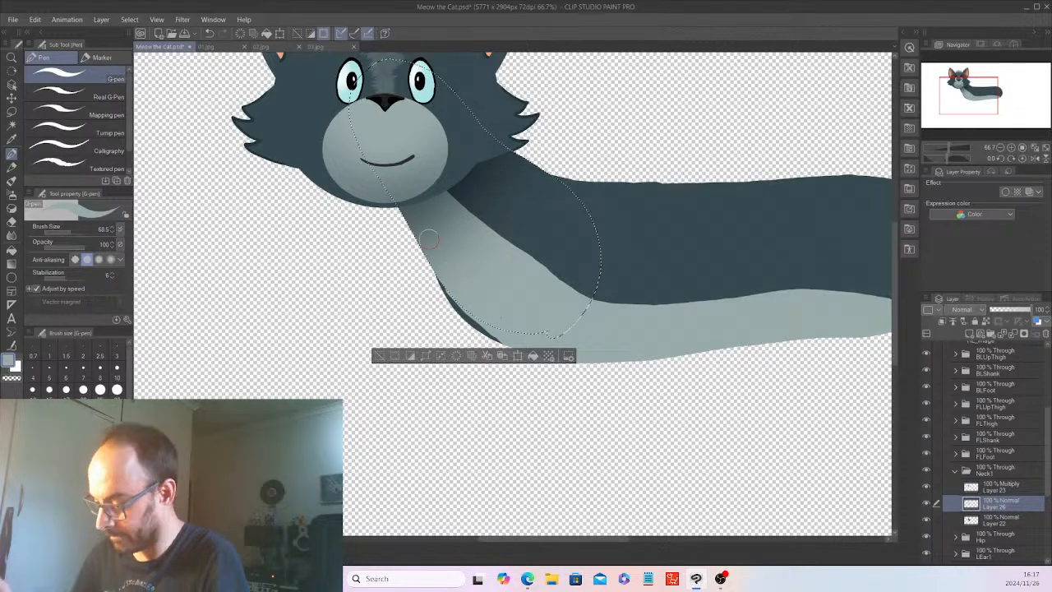
pyautogui.hotkey('ctrl', 'd')
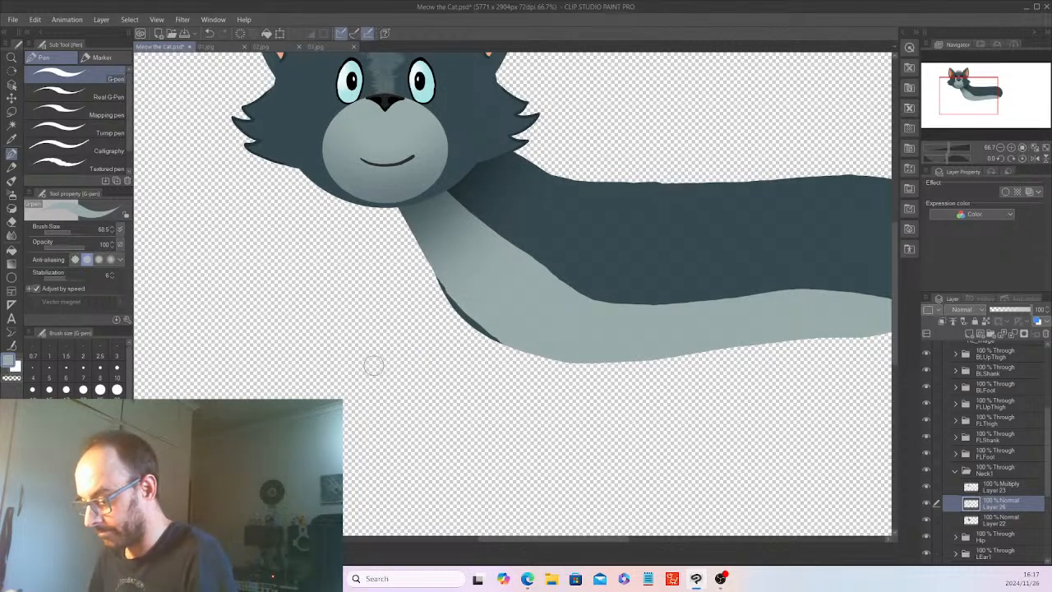
# Hide the Center head folder to expose the whole neck and return to the Neck1 layers.
pyautogui.scroll(-3, 373, 365)
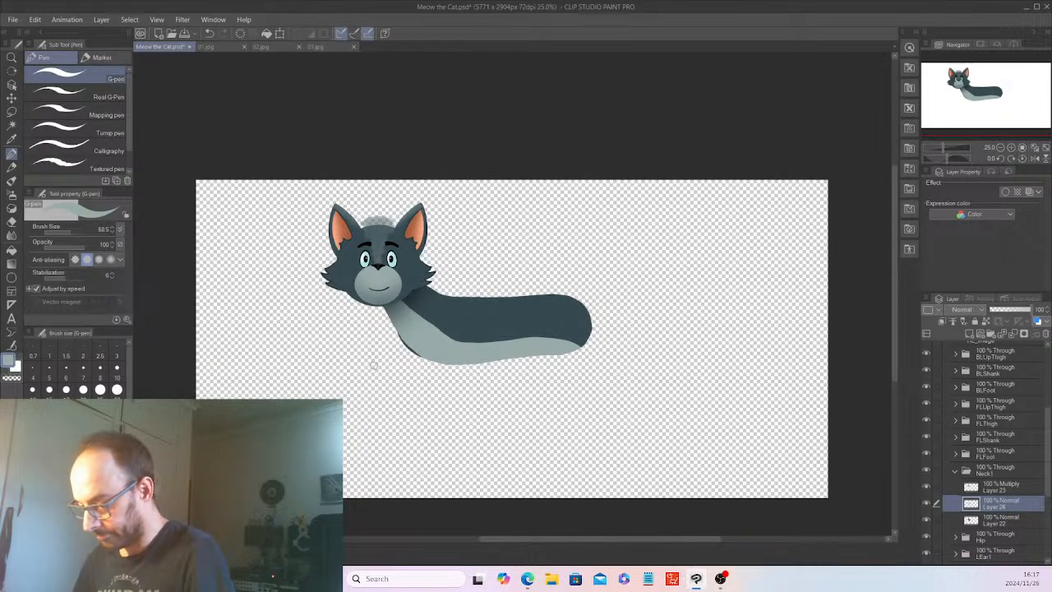
pyautogui.scroll(2, 374, 365)
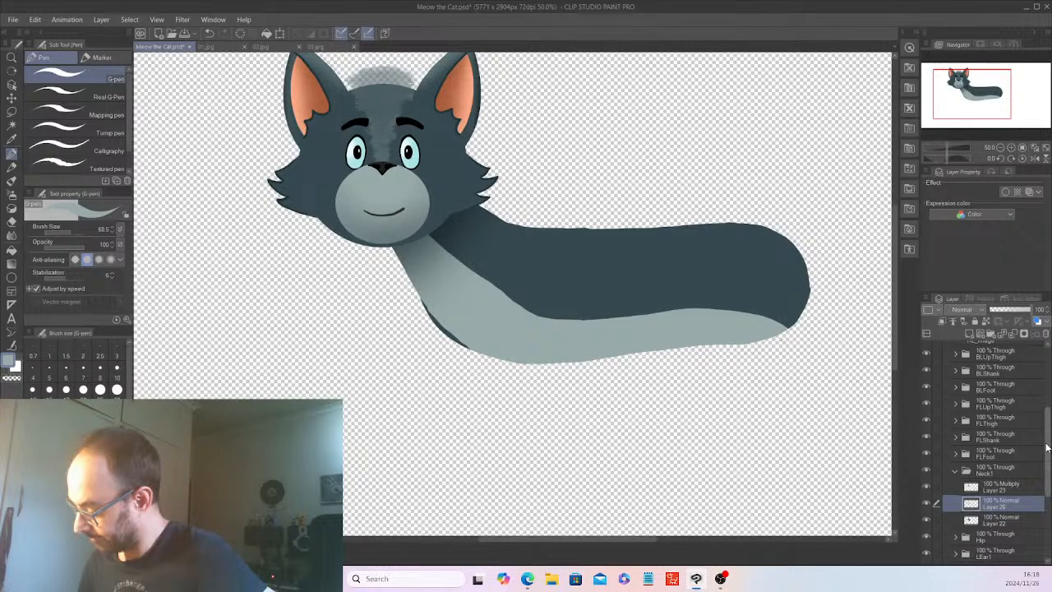
pyautogui.scroll(3, 931, 409)
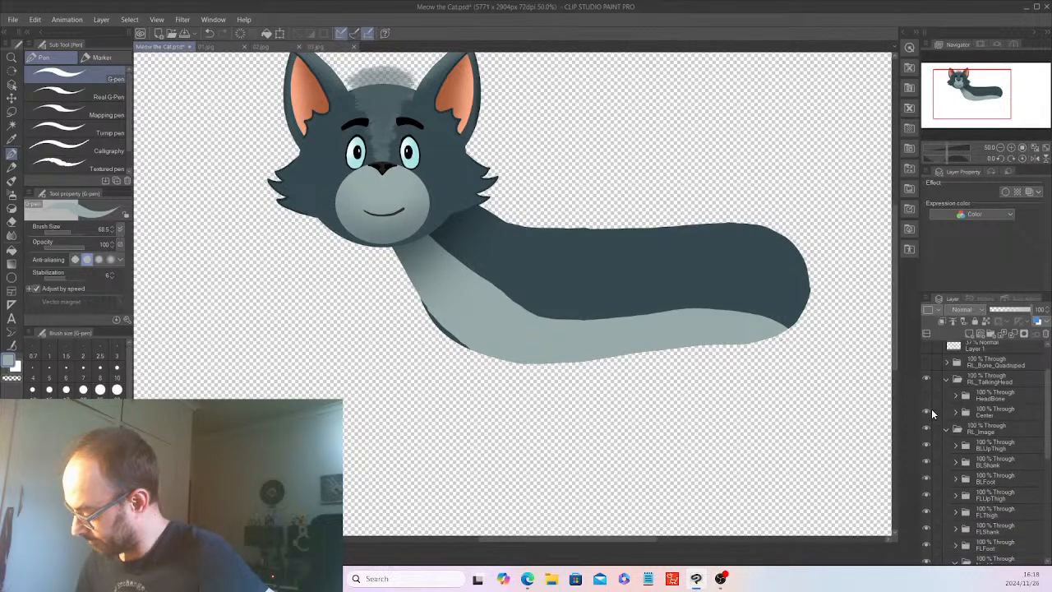
pyautogui.click(930, 410)
pyautogui.moveTo(1048, 423); pyautogui.dragTo(1048, 471)
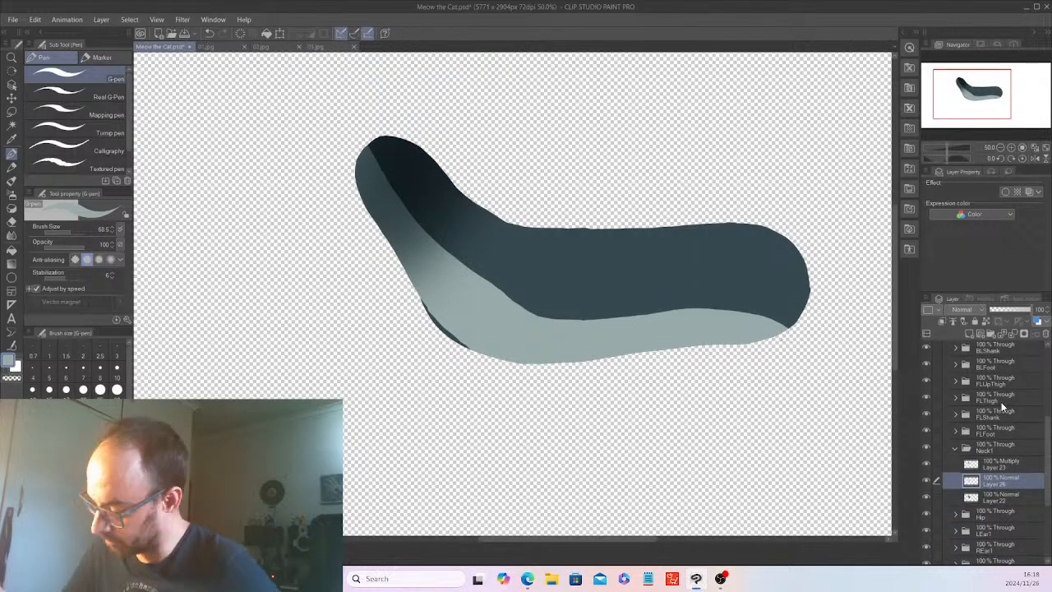
# Lasso the upper border of the neck's light grey area on Layer 26, clear it to a smoother curve, and deselect.
pyautogui.press('m')
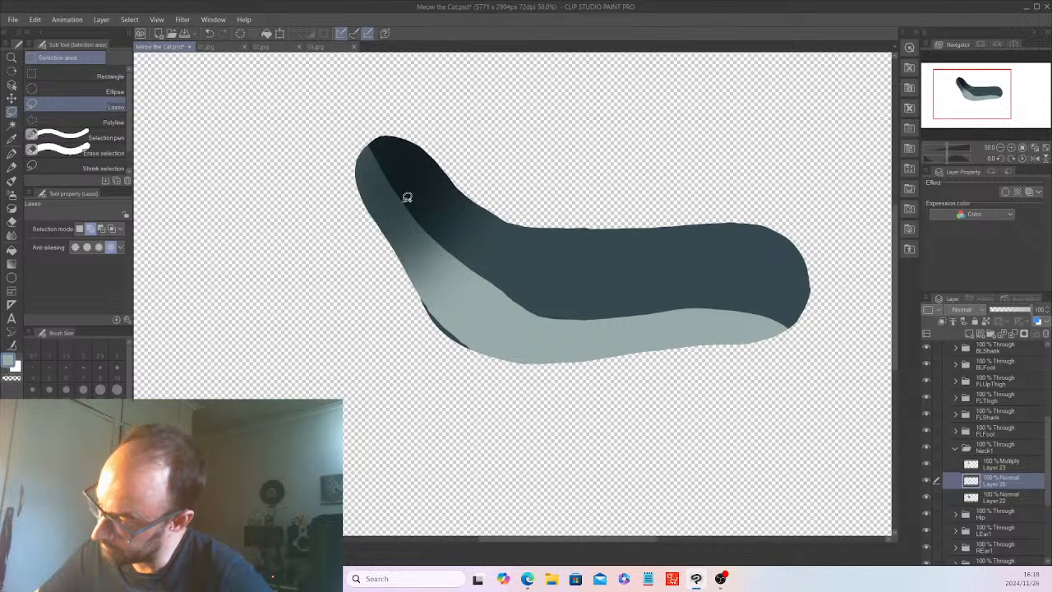
pyautogui.moveTo(411, 203)
pyautogui.mouseDown()
pyautogui.moveTo(494, 300)
pyautogui.moveTo(552, 307)
pyautogui.moveTo(559, 265)
pyautogui.moveTo(403, 172)
pyautogui.mouseUp()
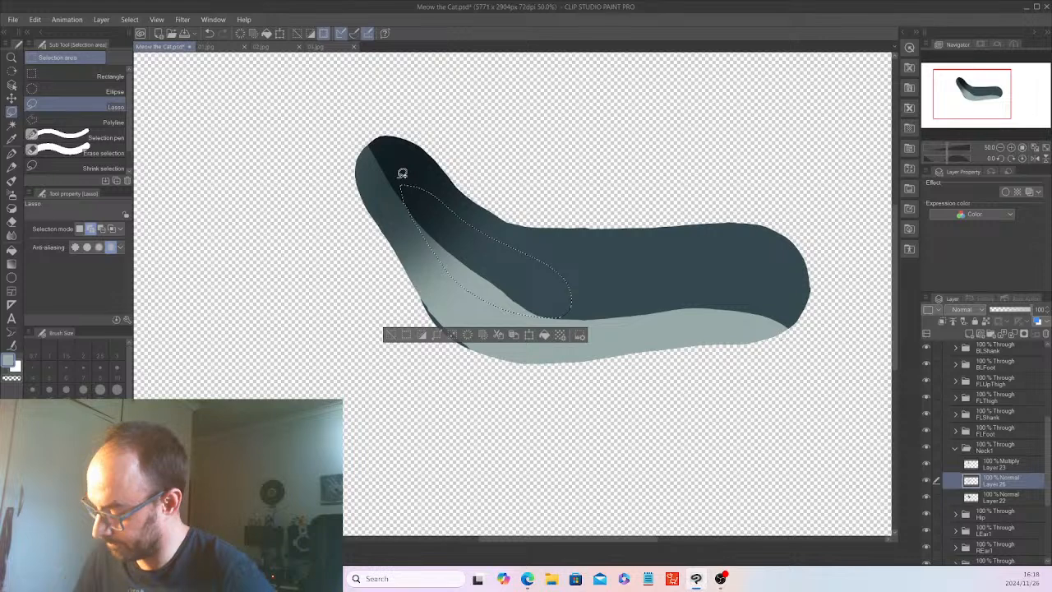
pyautogui.click(468, 331)
pyautogui.click(391, 335)
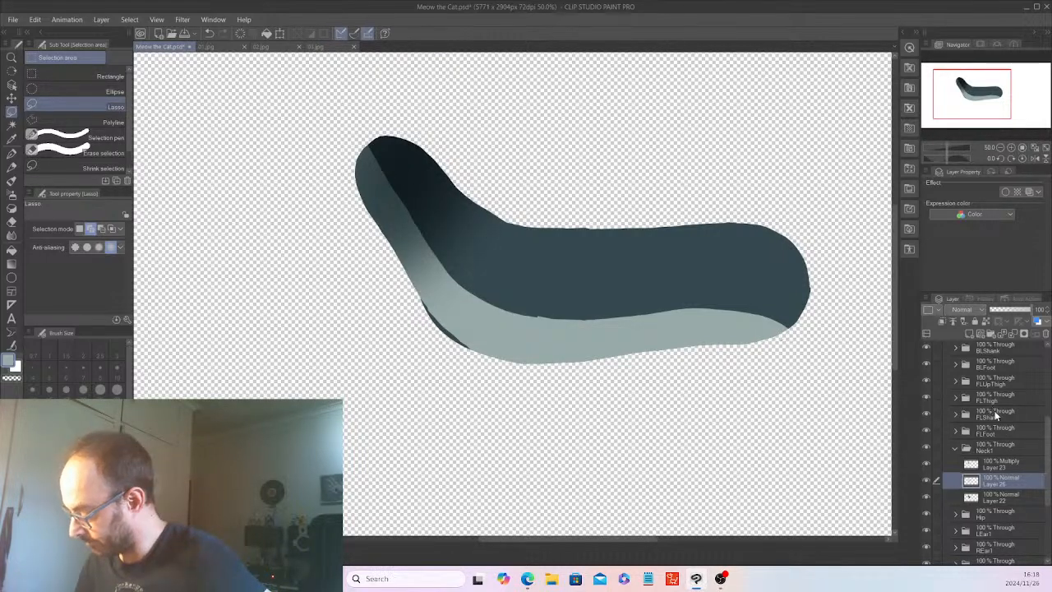
# Expand the Hip folder, lasso the small light grey bump at the neck joint on Layer 25, clear it, and deselect.
pyautogui.click(968, 513)
pyautogui.click(1007, 532)
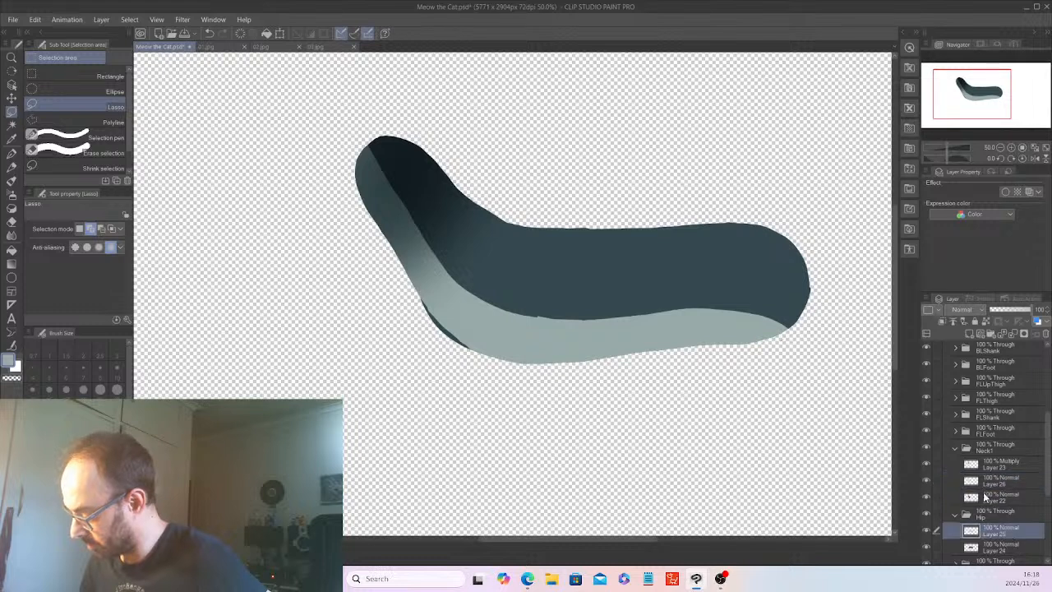
pyautogui.moveTo(533, 311)
pyautogui.mouseDown()
pyautogui.moveTo(569, 311)
pyautogui.moveTo(561, 288)
pyautogui.moveTo(517, 301)
pyautogui.mouseUp()
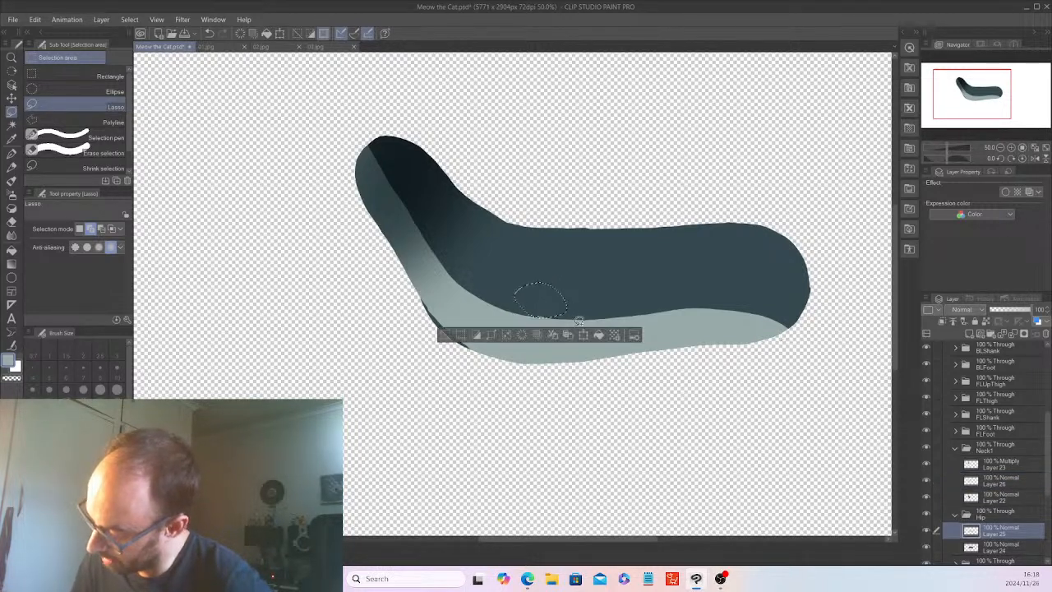
pyautogui.click(459, 332)
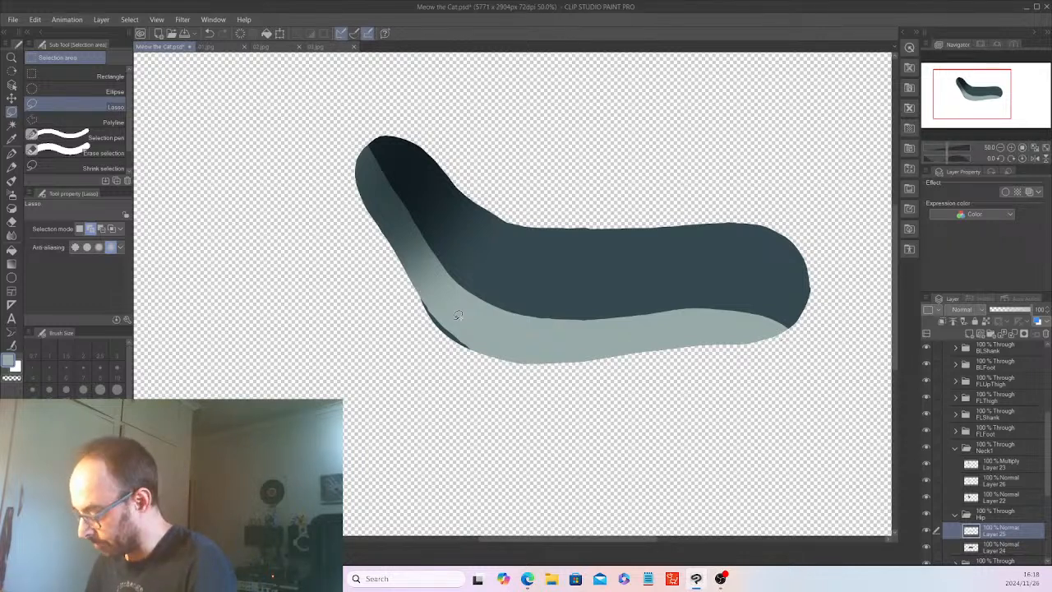
# Hide Neck1, lasso around the torso's lower front edge, trim the overhang from Layers 24 and 25, and deselect.
pyautogui.click(1010, 552)
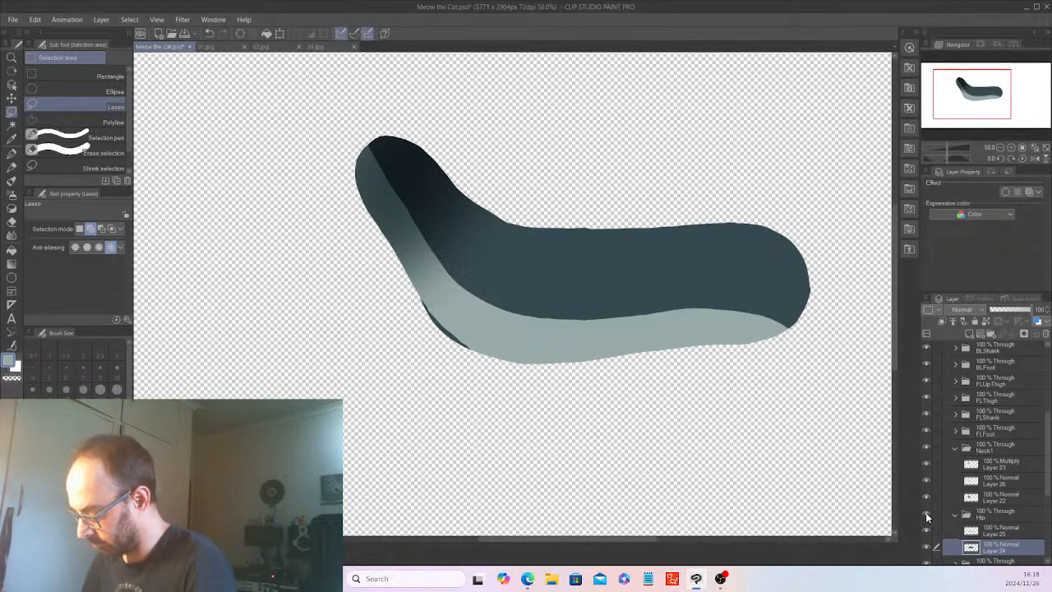
pyautogui.click(927, 515)
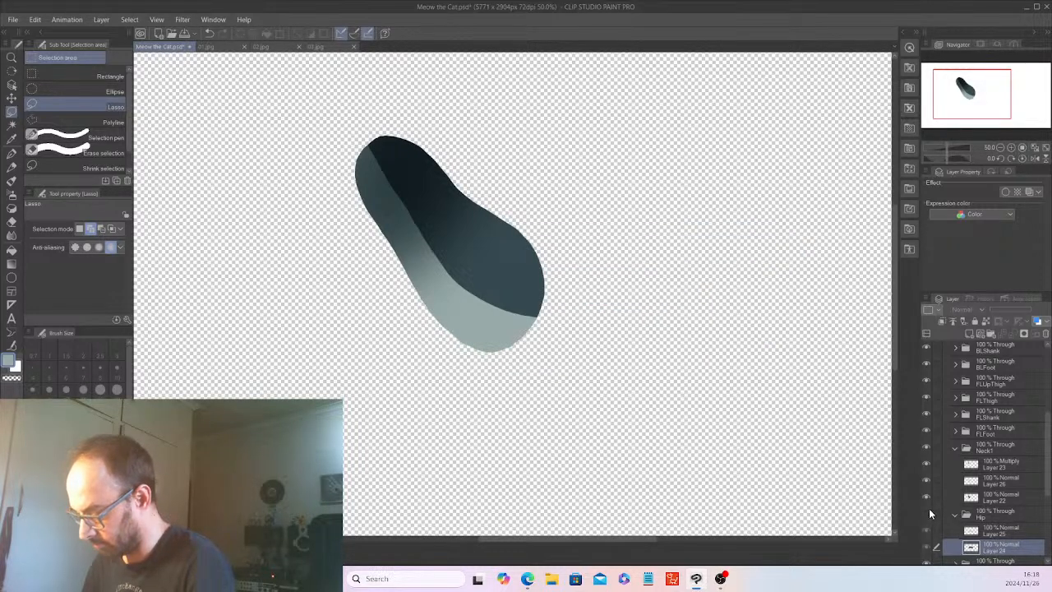
pyautogui.click(928, 515)
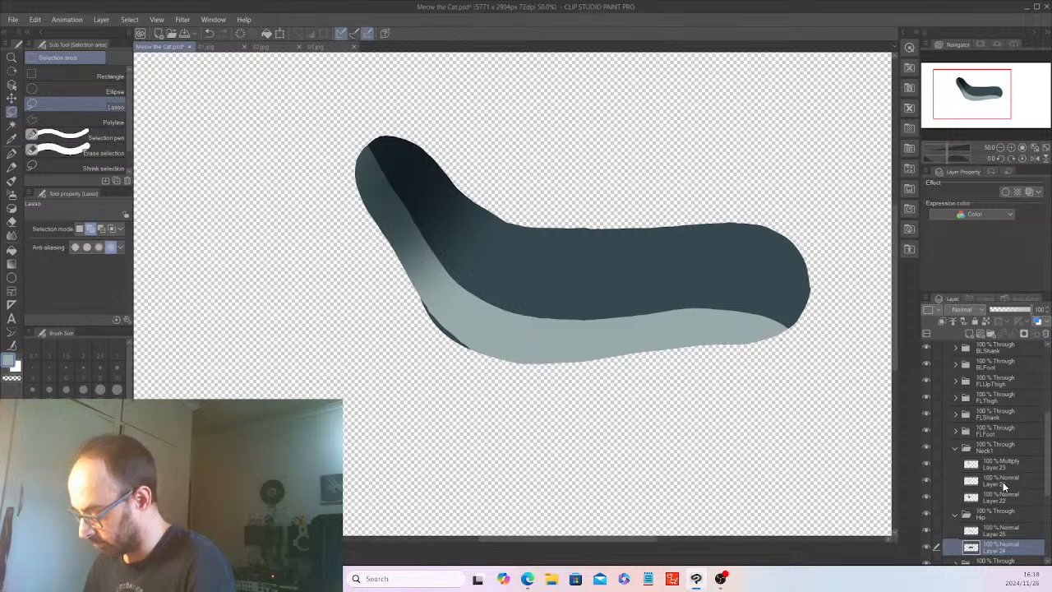
pyautogui.click(928, 446)
pyautogui.scroll(1, 877, 416)
pyautogui.scroll(1, 877, 417)
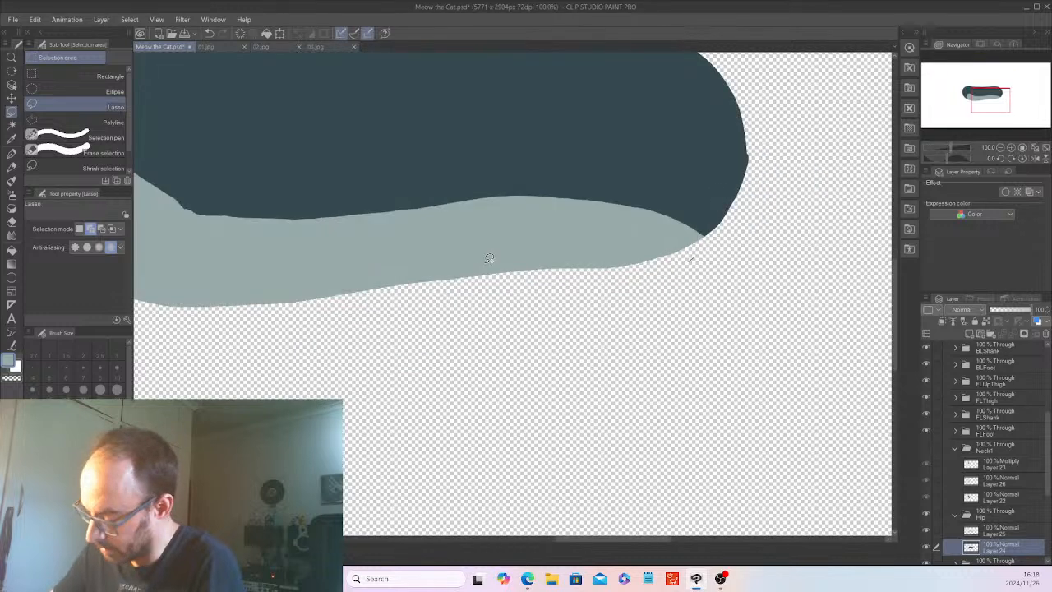
pyautogui.scroll(-1, 491, 269)
pyautogui.moveTo(669, 540); pyautogui.dragTo(635, 538)
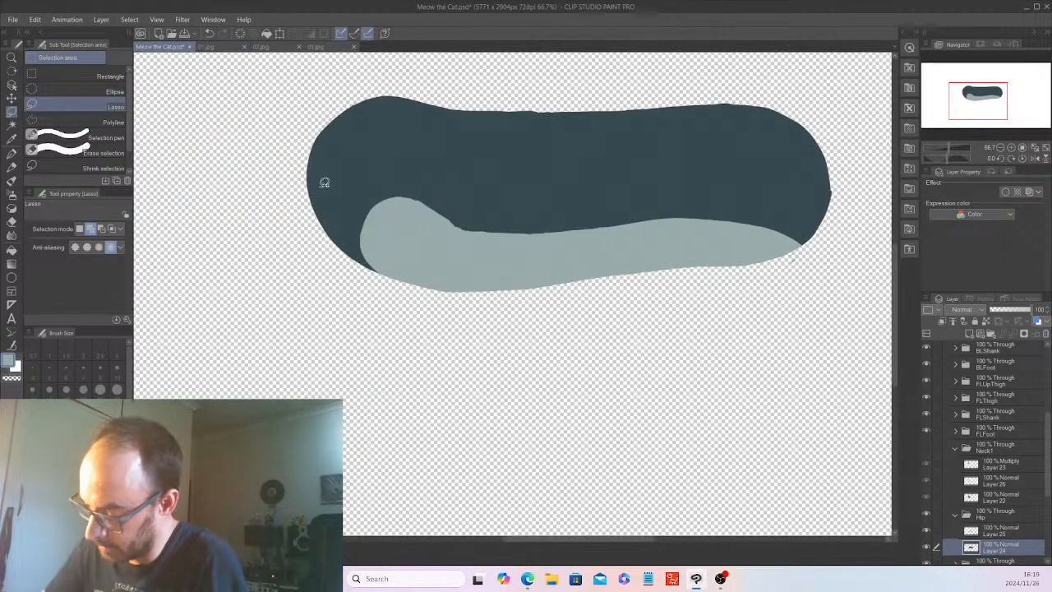
pyautogui.moveTo(312, 181)
pyautogui.mouseDown()
pyautogui.moveTo(335, 226)
pyautogui.moveTo(421, 288)
pyautogui.moveTo(294, 286)
pyautogui.moveTo(268, 136)
pyautogui.moveTo(283, 130)
pyautogui.mouseUp()
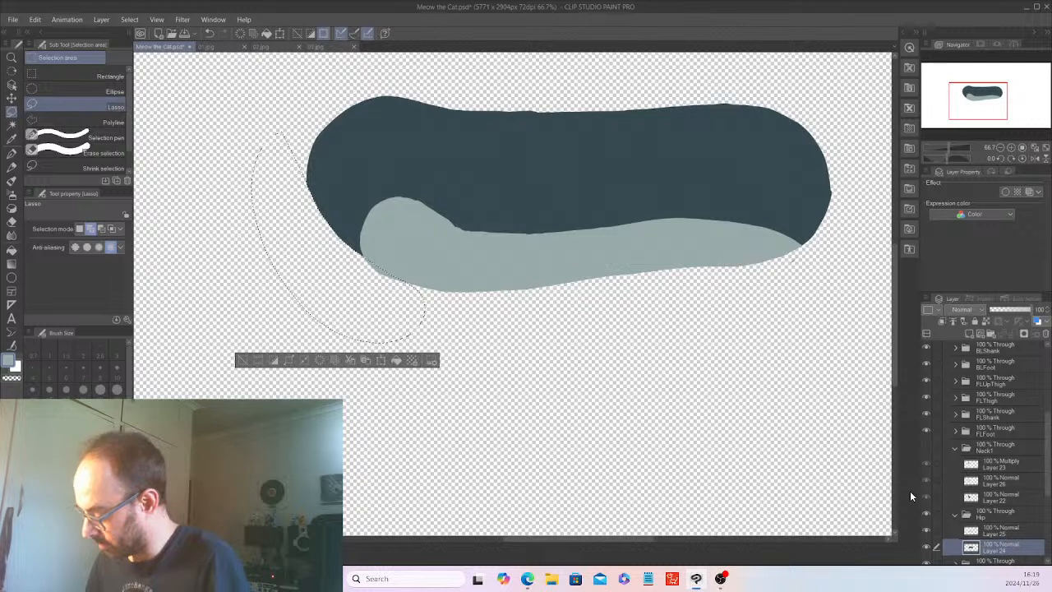
pyautogui.click(999, 530)
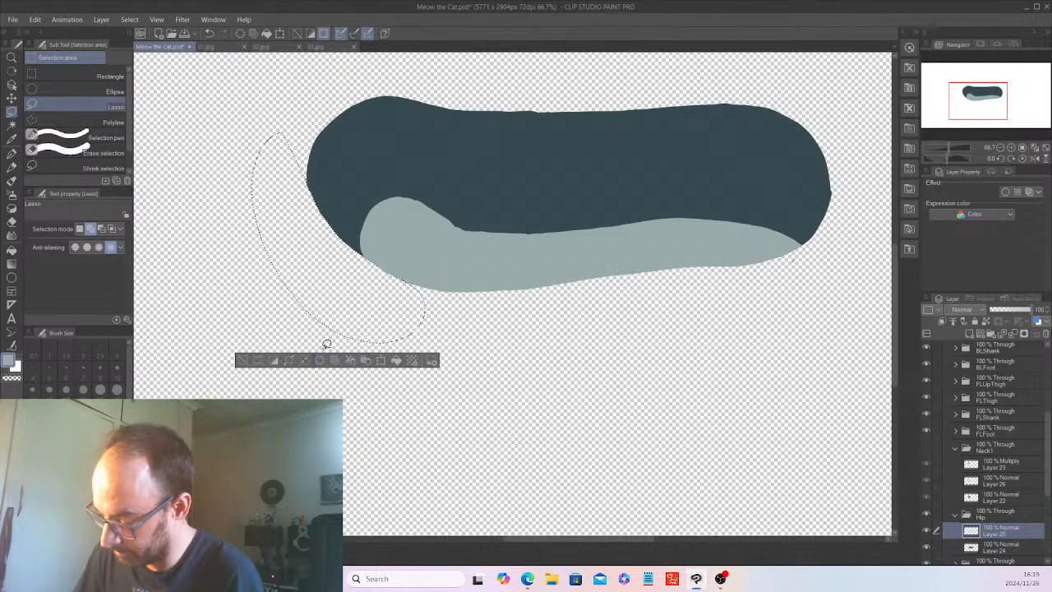
pyautogui.click(245, 360)
# Show Neck1 again, collapse the Neck1 and Hip folders, and show the Center head folder to view the whole character.
pyautogui.click(928, 445)
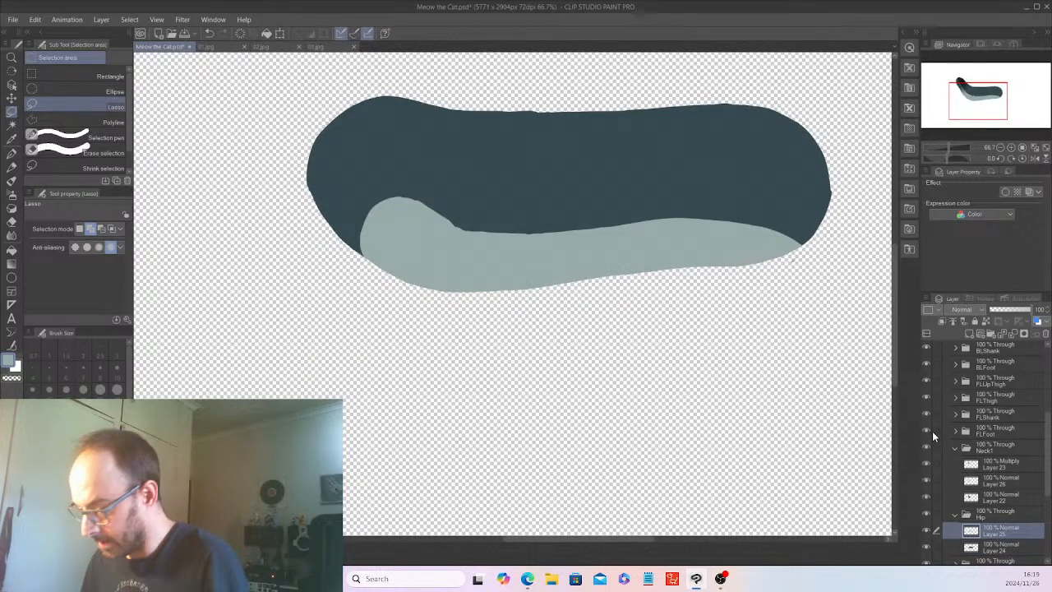
pyautogui.hotkey('ctrl', '0')
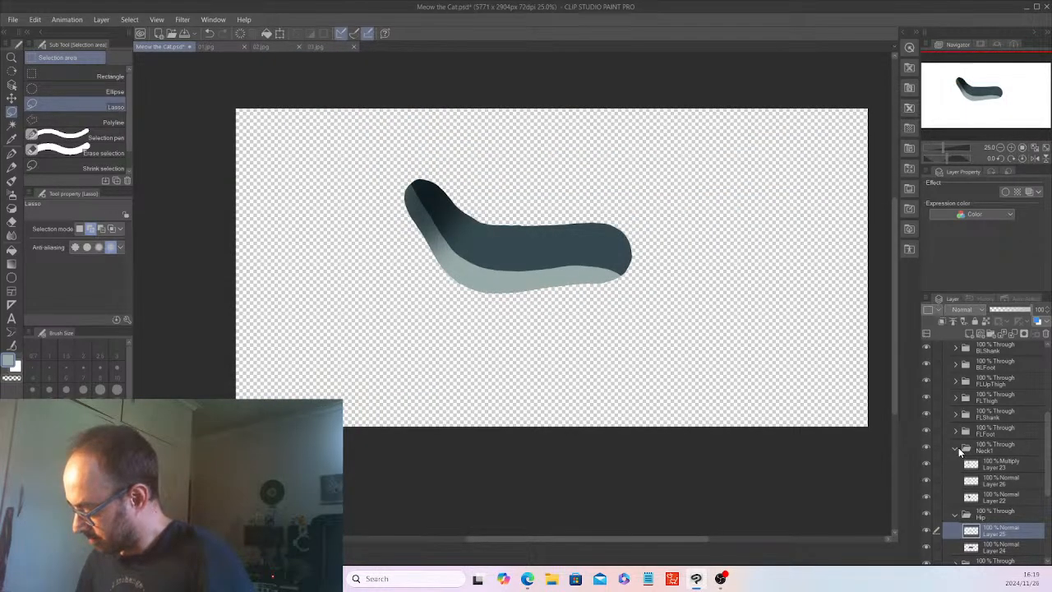
pyautogui.click(956, 448)
pyautogui.click(956, 467)
pyautogui.scroll(5, 960, 407)
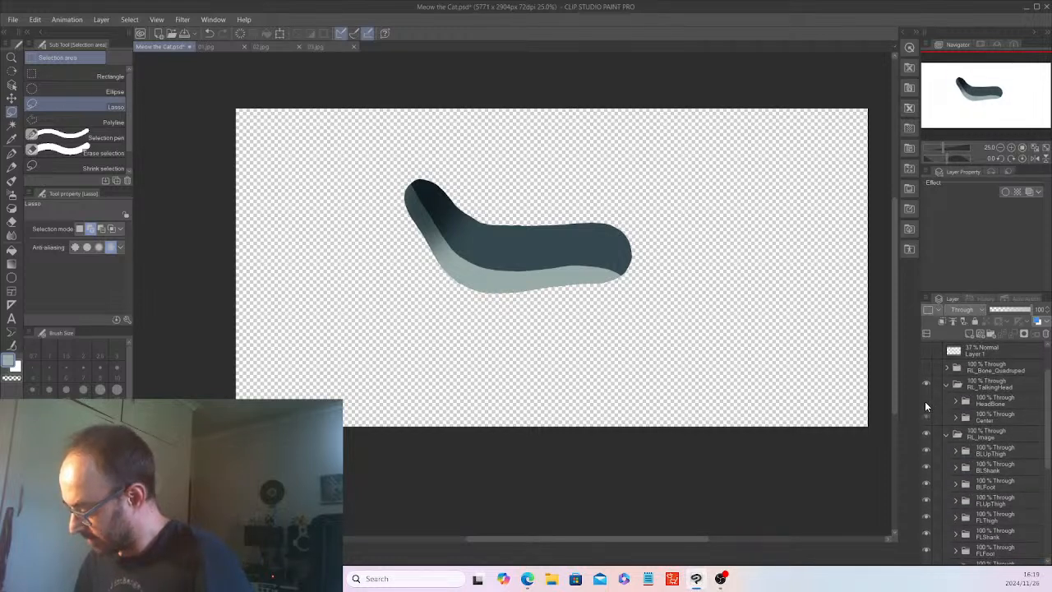
pyautogui.hotkey('ctrl', '-')
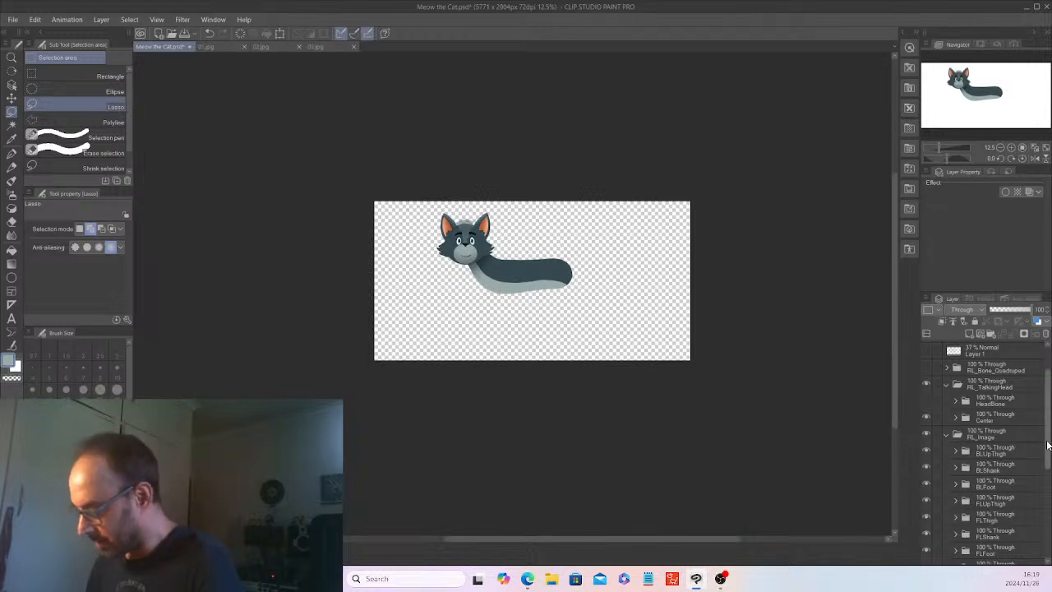
# Expand the Tail1 folder and sample the torso's dark blue-grey as the drawing color.
pyautogui.moveTo(1048, 445); pyautogui.dragTo(1049, 520)
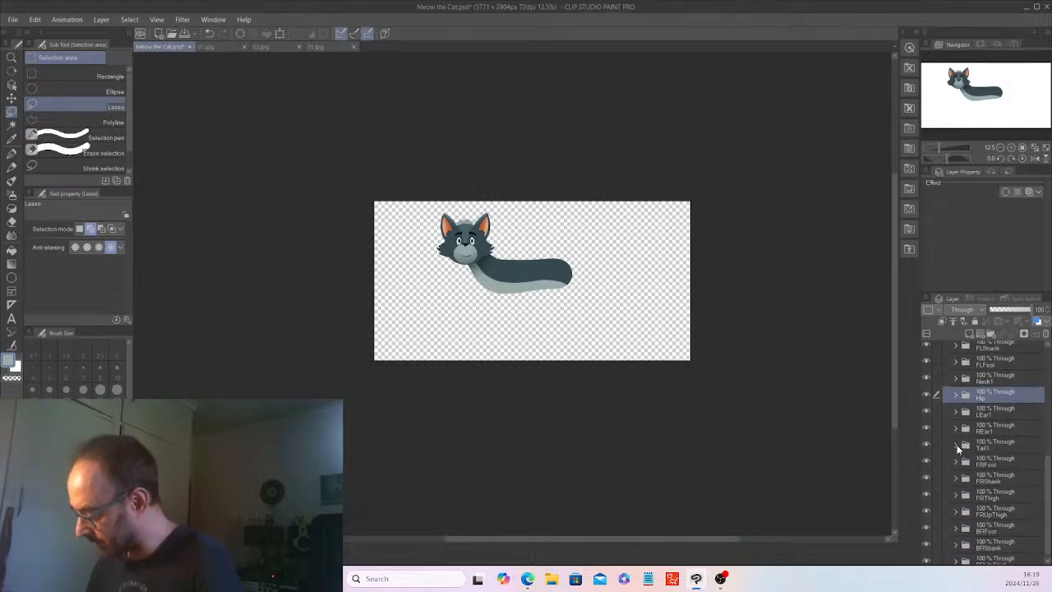
pyautogui.click(1006, 449)
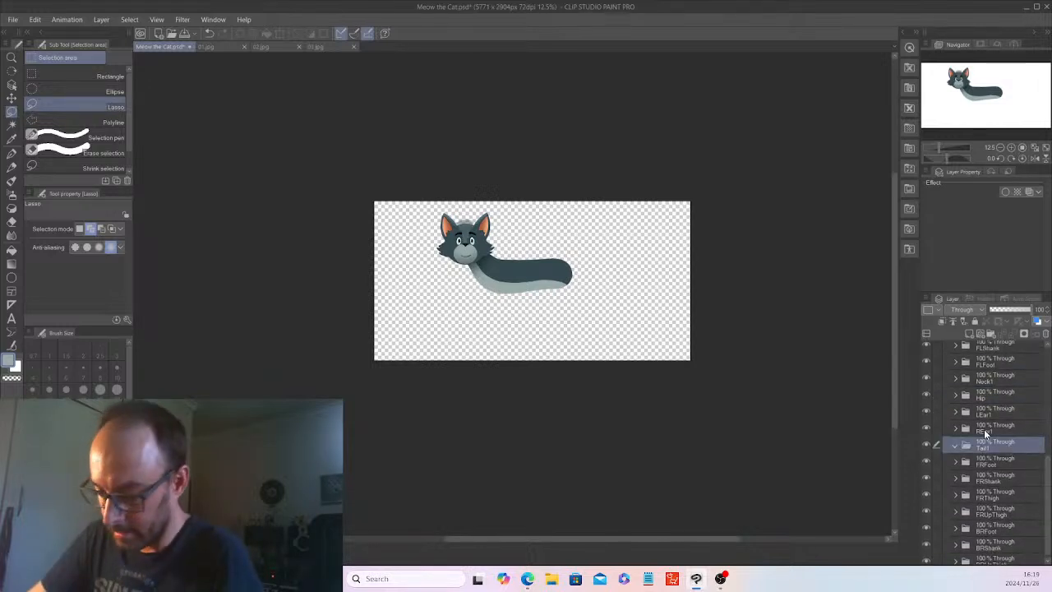
pyautogui.click(11, 138)
pyautogui.hotkey('ctrl', '+')
pyautogui.hotkey('ctrl', '+')
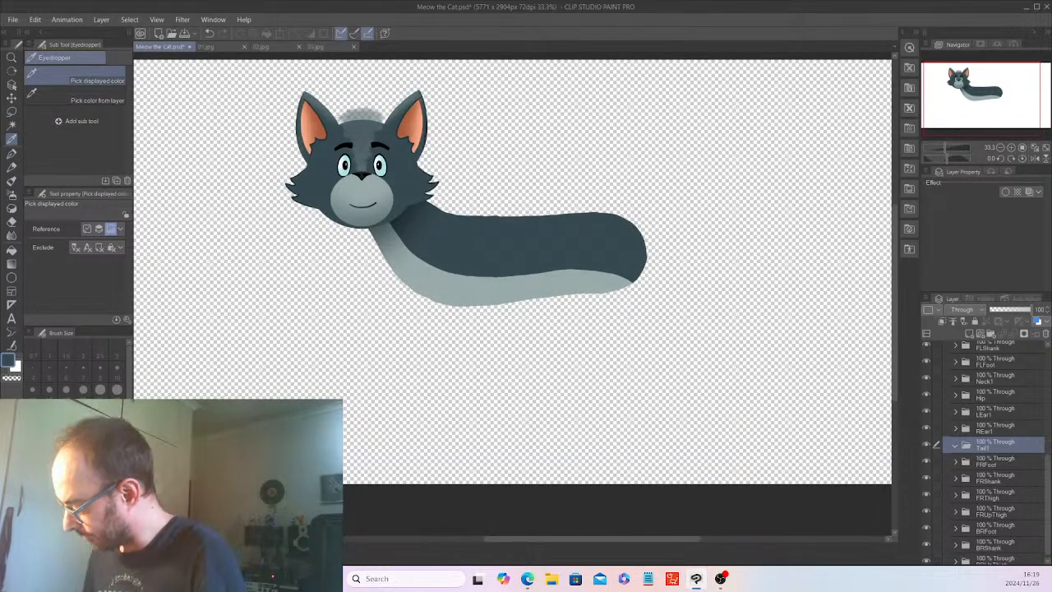
pyautogui.scroll(2, 1048, 433)
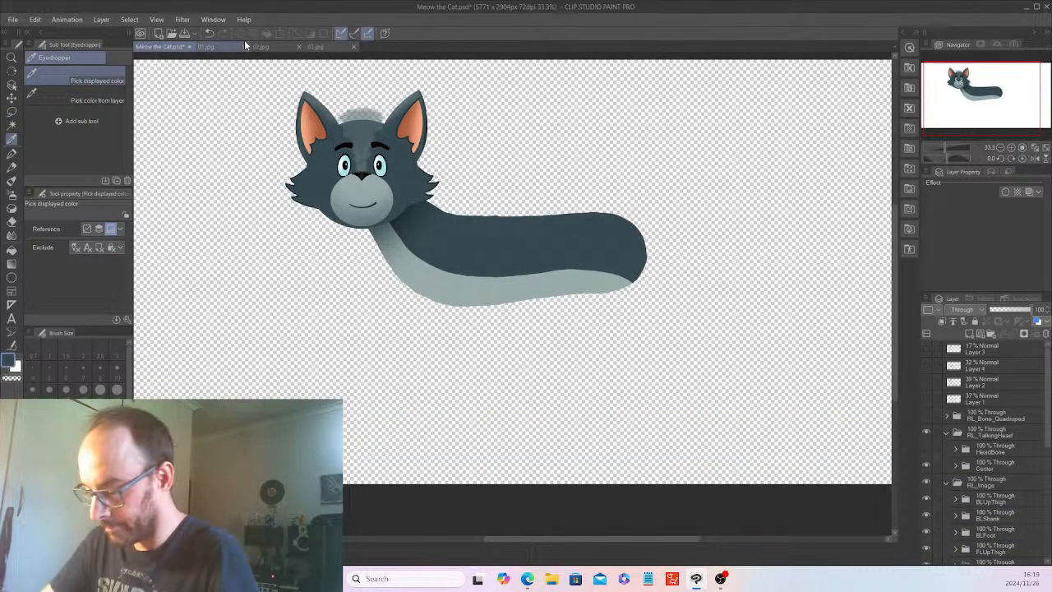
# Examine the cat's tail in reference images 01.jpg, 02.jpg and 03.jpg, and return to the Meow the Cat document.
pyautogui.click(219, 47)
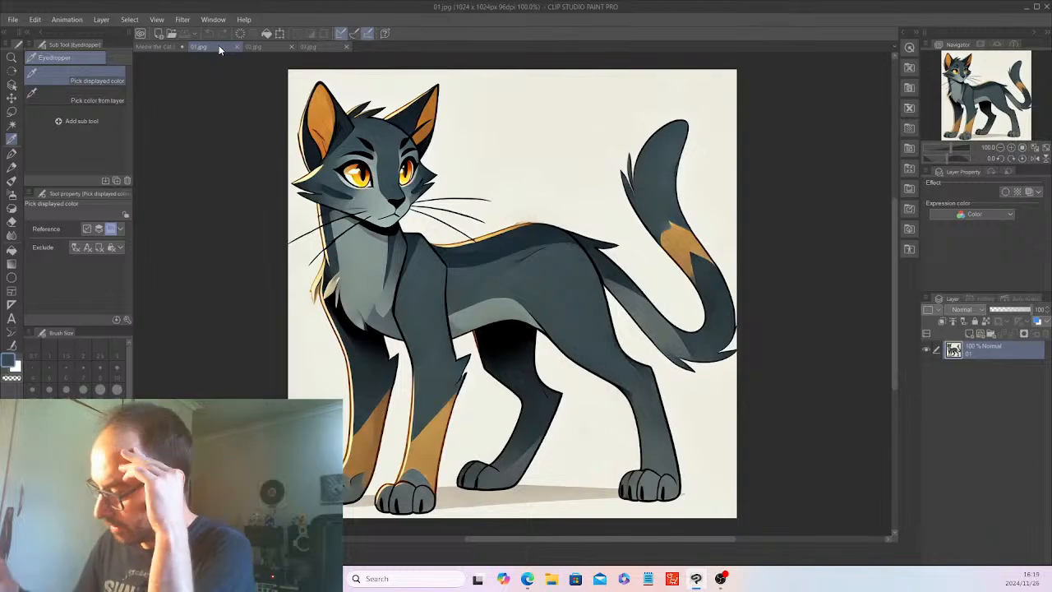
pyautogui.click(256, 47)
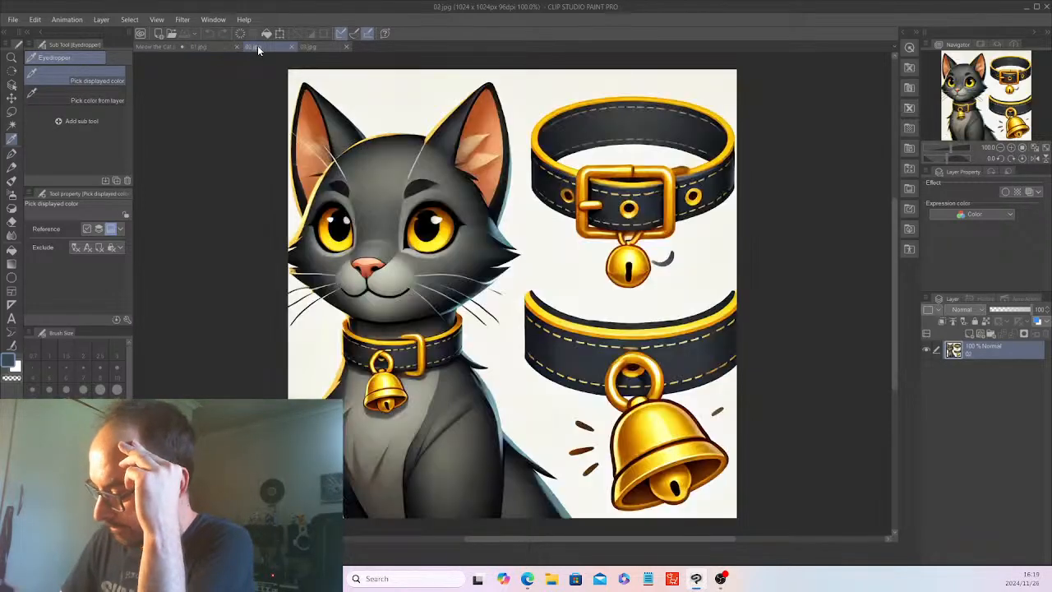
pyautogui.click(319, 47)
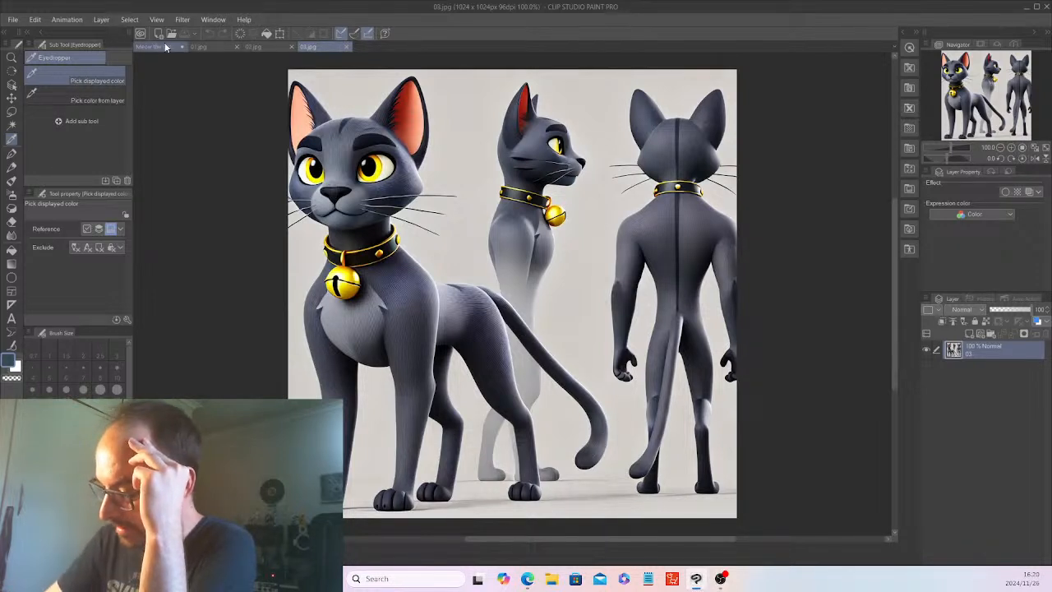
pyautogui.click(210, 46)
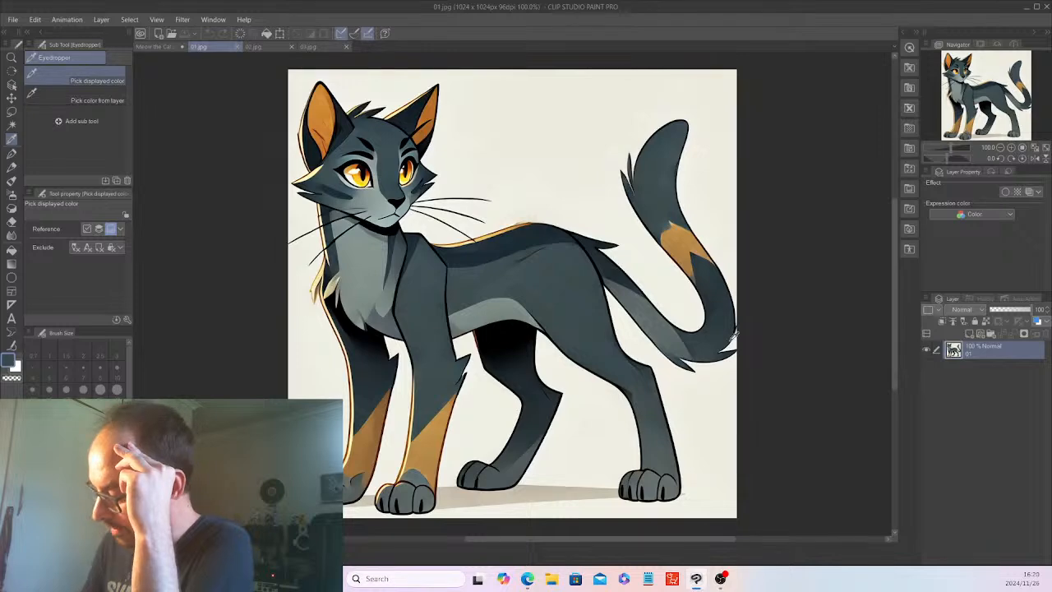
pyautogui.click(152, 47)
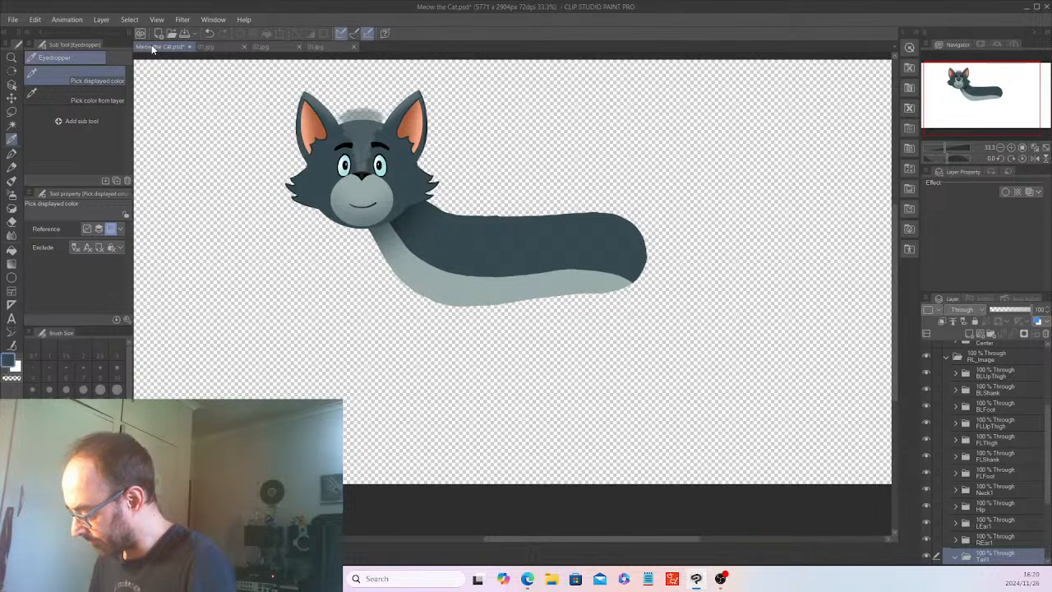
# Show the body sketch on Layer 4, make that layer active, and set up the Pencil for drawing near the tail.
pyautogui.scroll(4, 995, 366)
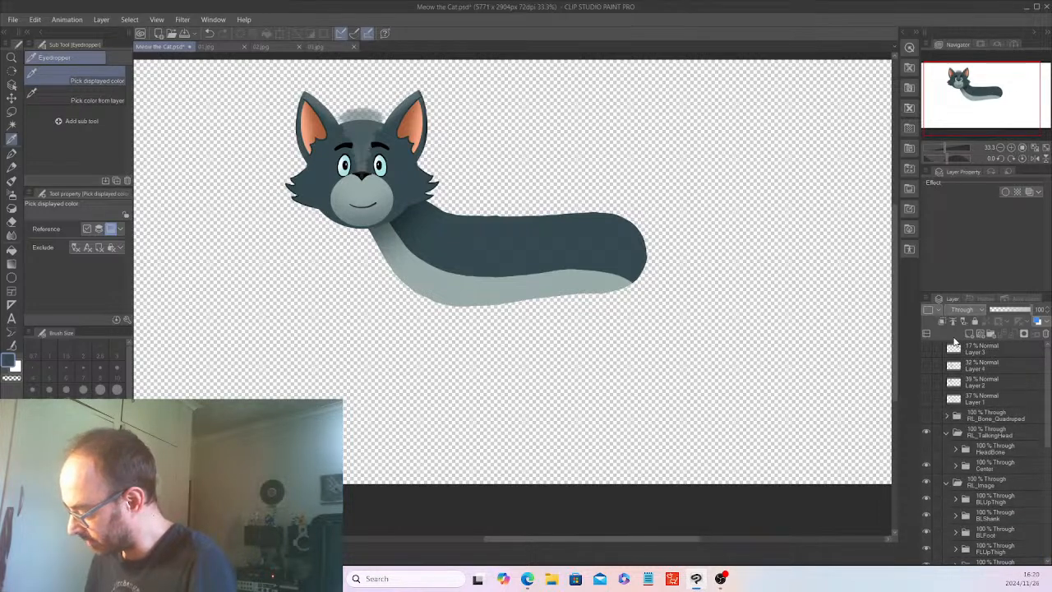
pyautogui.click(928, 364)
pyautogui.moveTo(631, 538); pyautogui.dragTo(660, 540)
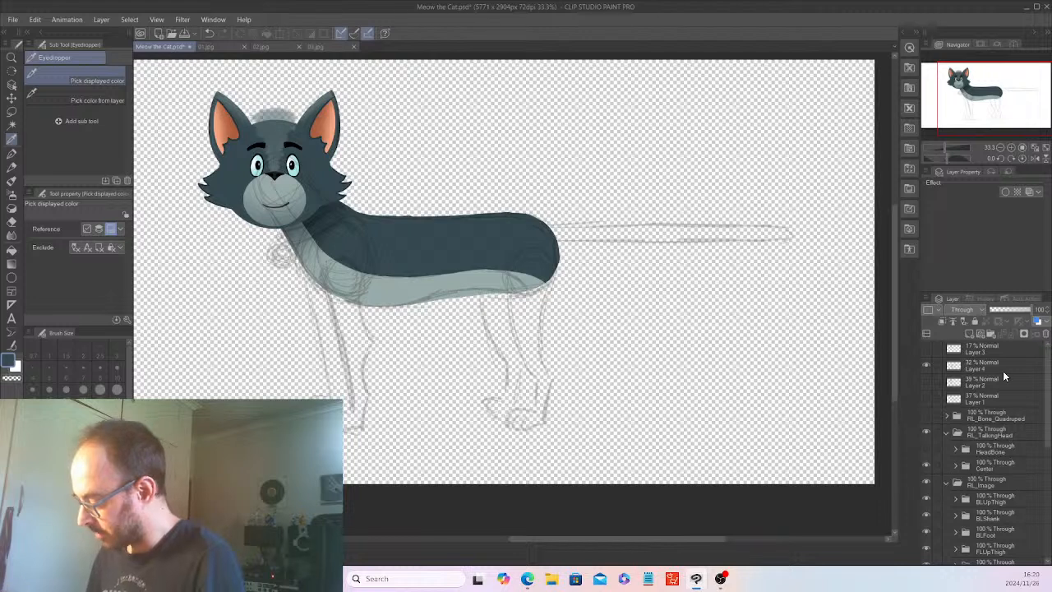
pyautogui.click(1002, 361)
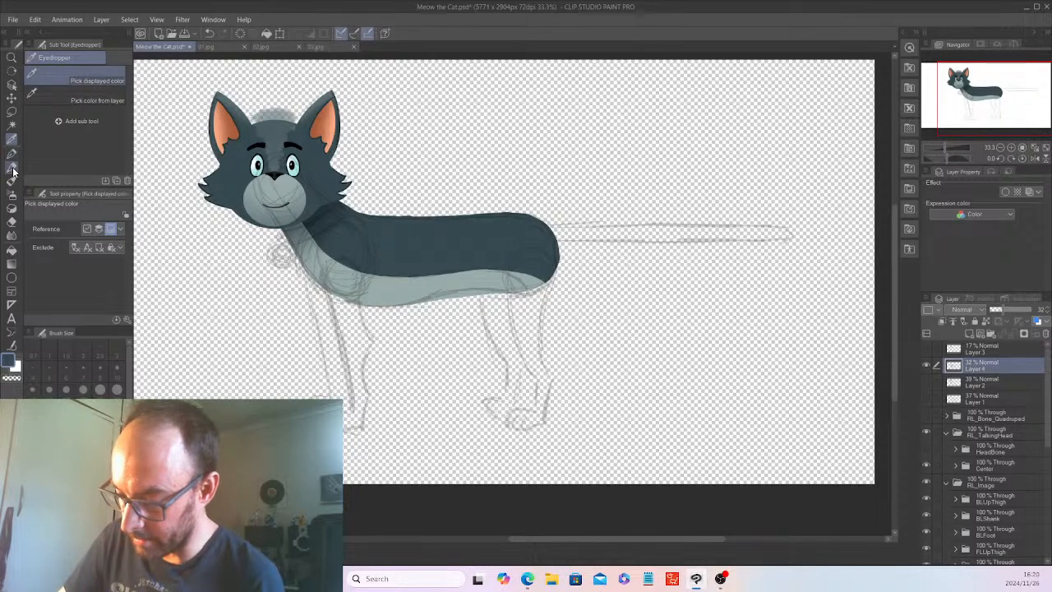
pyautogui.press('p')
pyautogui.click(70, 485)
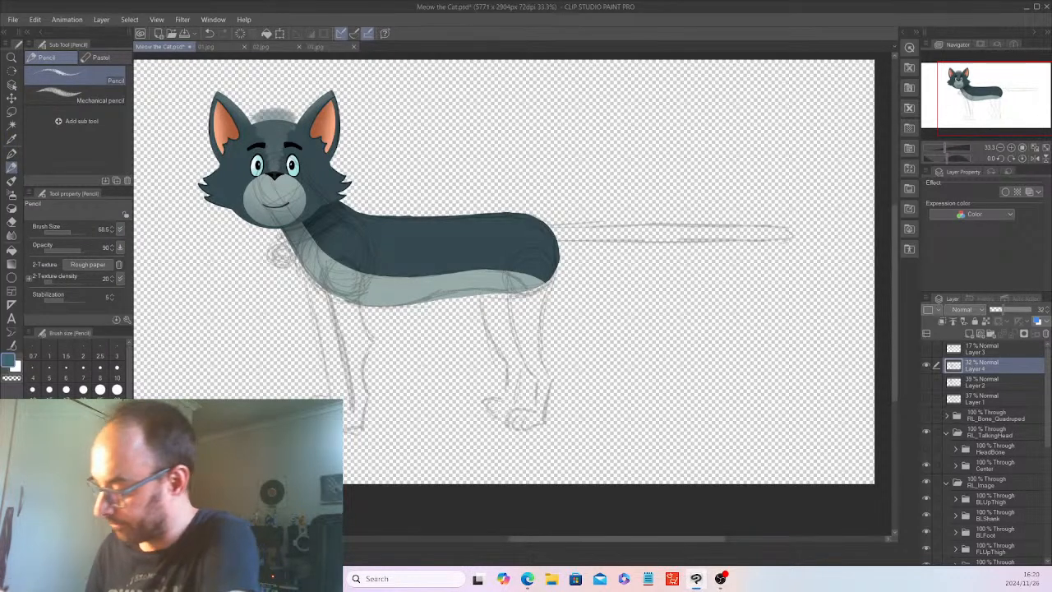
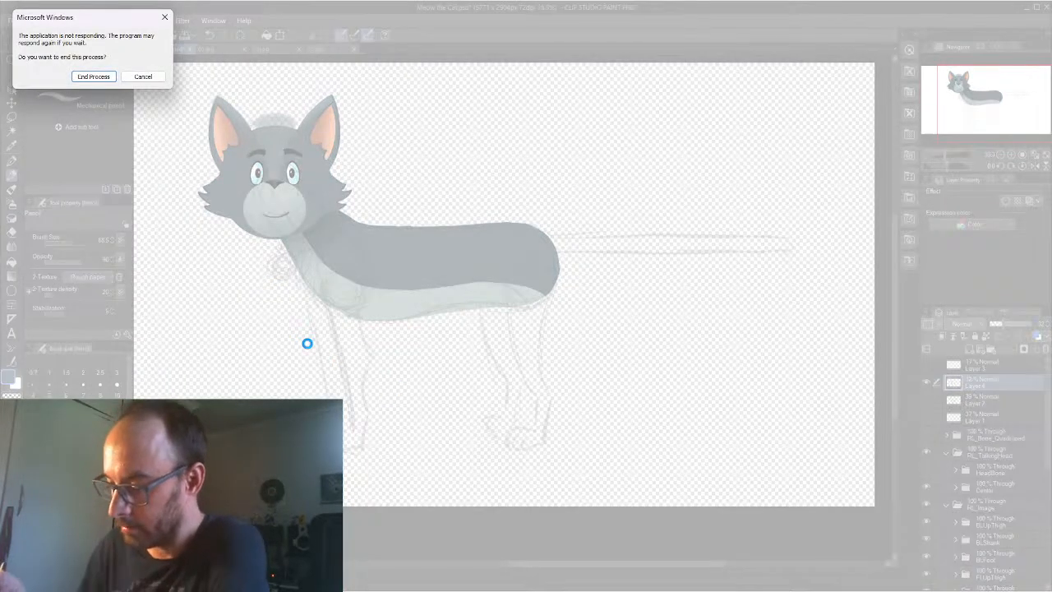
# Cancel ending the unresponsive process and sketch the tail's upper edge further out toward the tip with the Pencil.
pyautogui.click(142, 77)
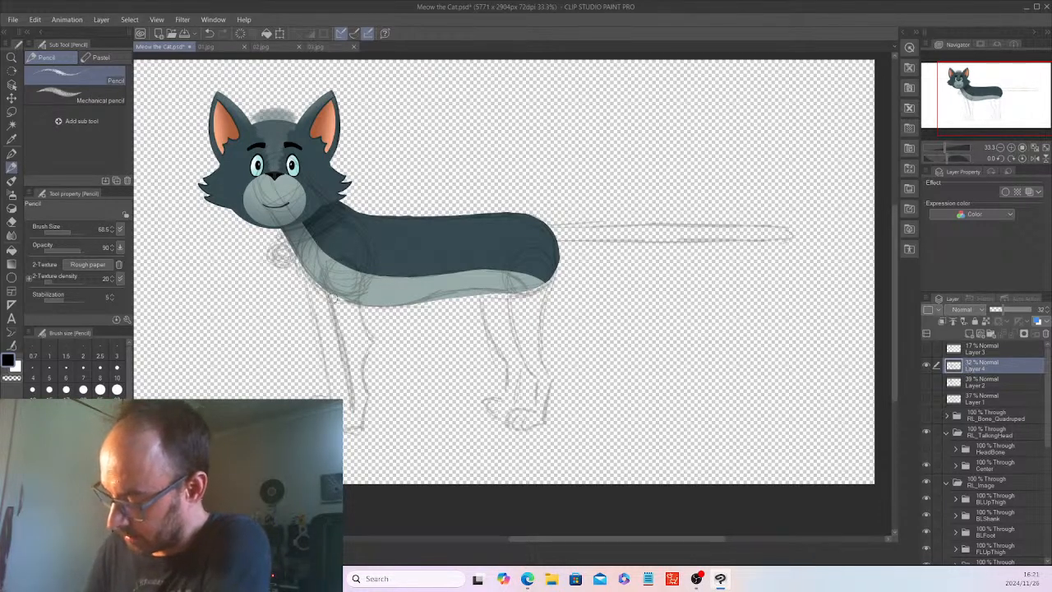
pyautogui.click(15, 169)
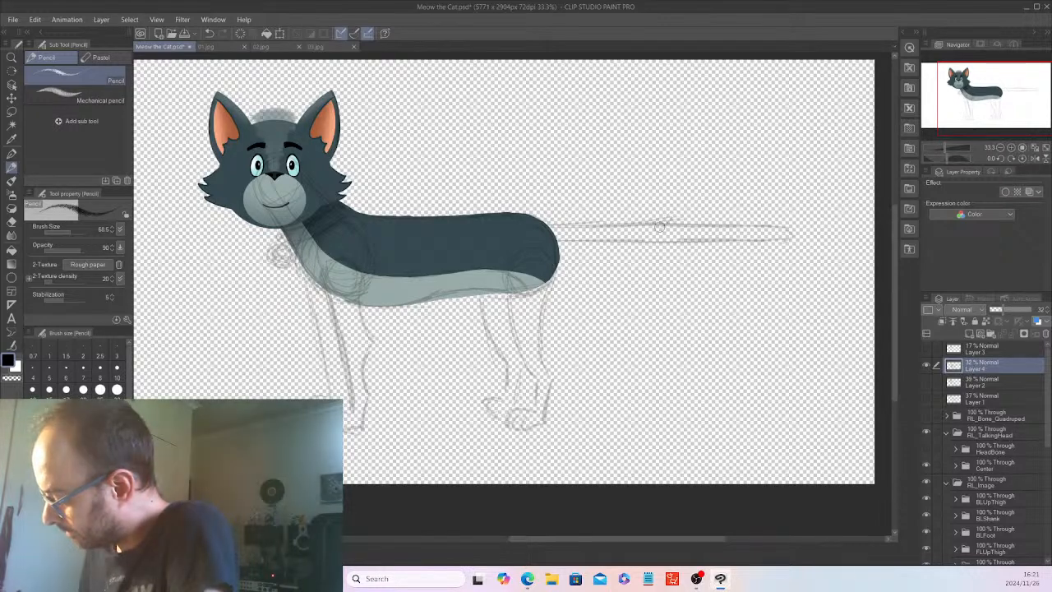
pyautogui.moveTo(737, 218); pyautogui.dragTo(799, 212)
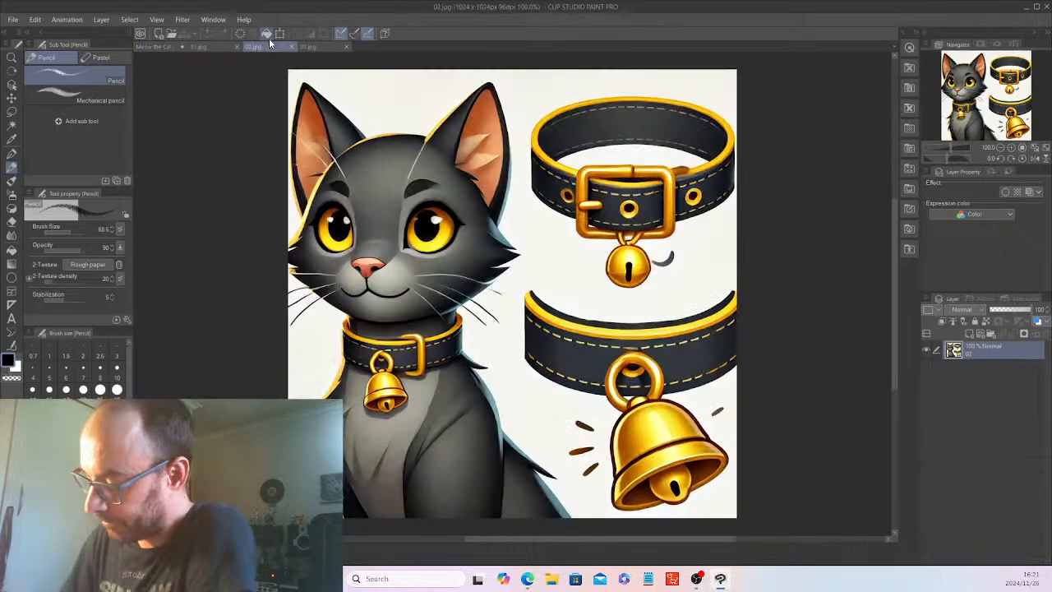
# Check the cat's tail in reference images 02.jpg and 01.jpg, and return to the Meow the Cat document.
pyautogui.click(268, 43)
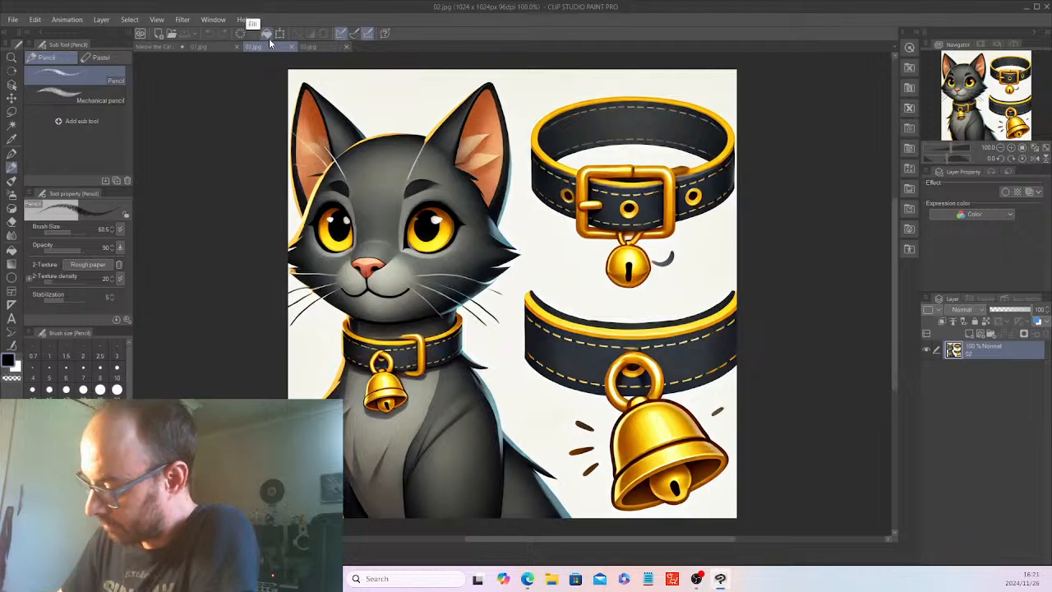
pyautogui.click(195, 47)
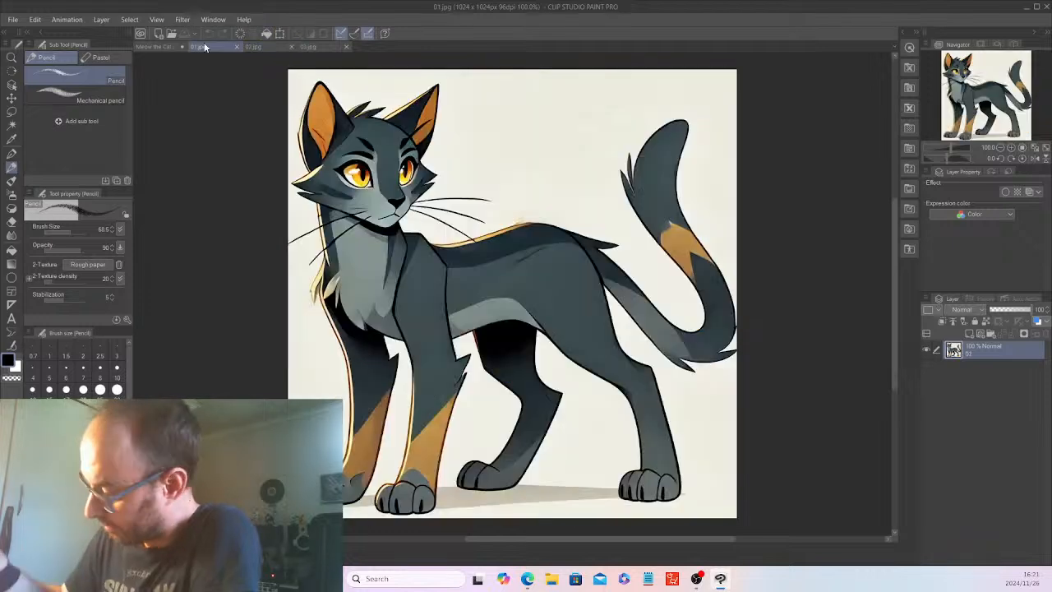
pyautogui.click(158, 45)
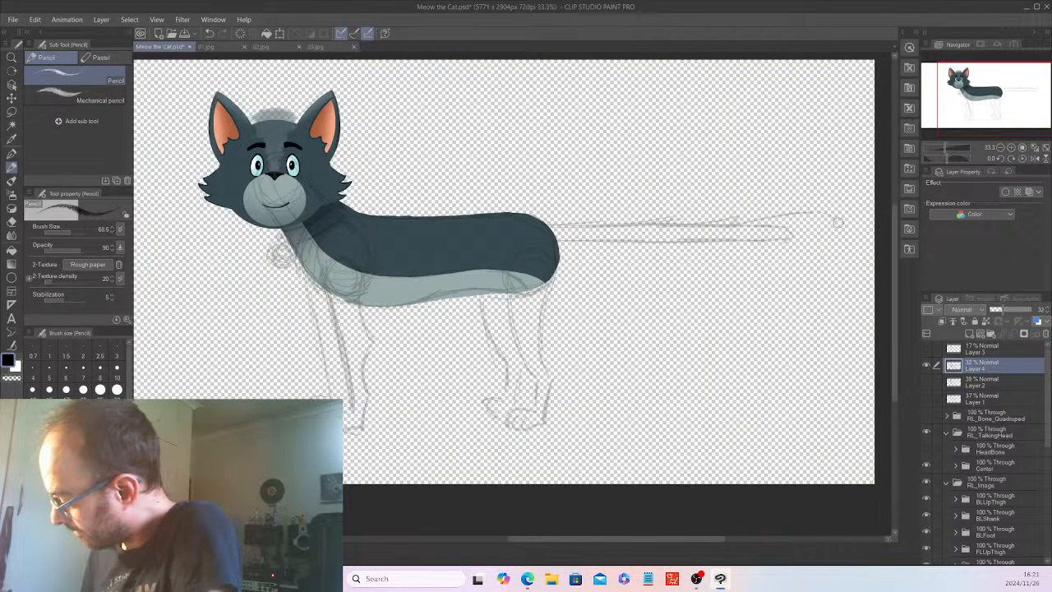
# Try sketching a rounded tip and bushy underside for the tail, compare it with 01.jpg, and undo those strokes.
pyautogui.moveTo(837, 232)
pyautogui.mouseDown()
pyautogui.moveTo(781, 251)
pyautogui.moveTo(826, 225)
pyautogui.moveTo(821, 240)
pyautogui.moveTo(773, 258)
pyautogui.moveTo(724, 266)
pyautogui.mouseUp()
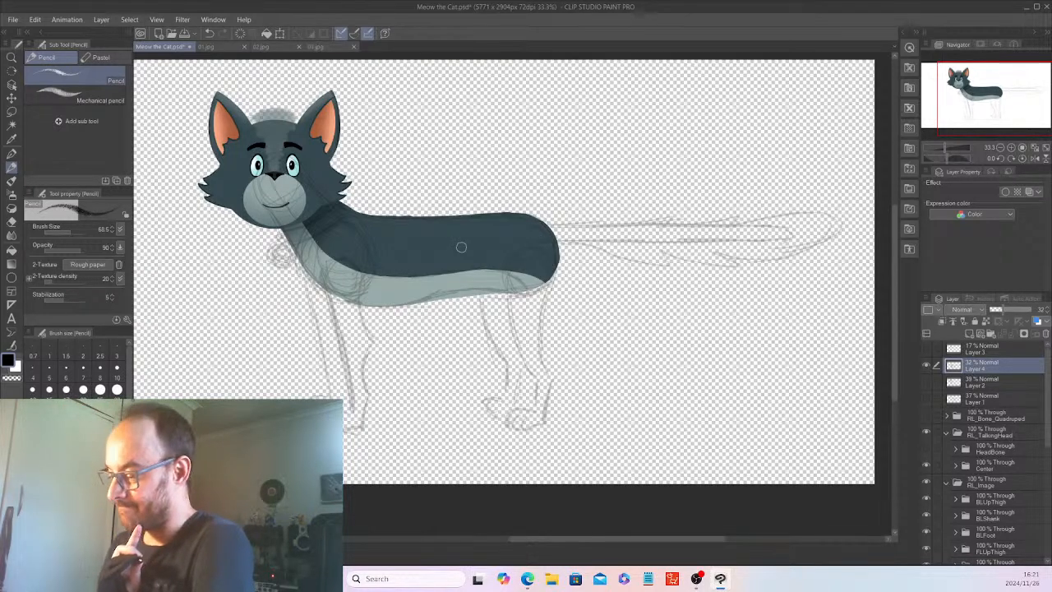
pyautogui.click(211, 46)
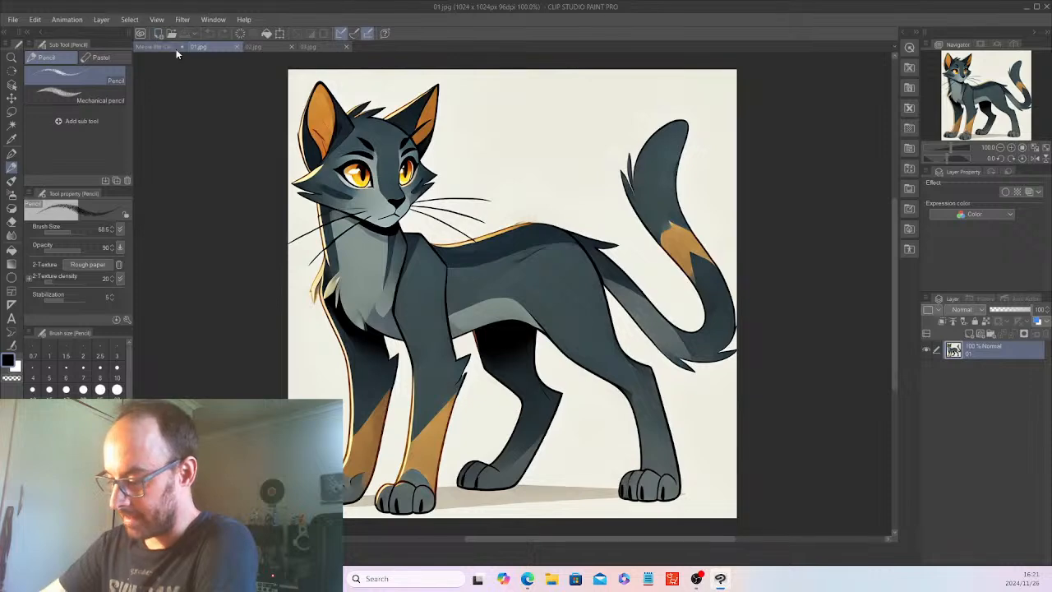
pyautogui.click(153, 46)
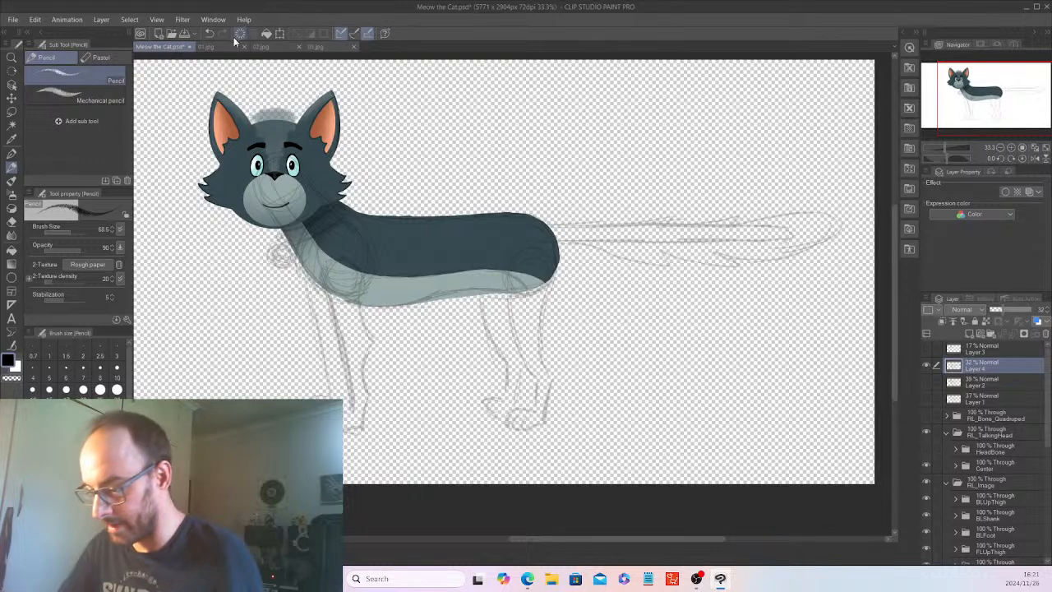
pyautogui.click(209, 35)
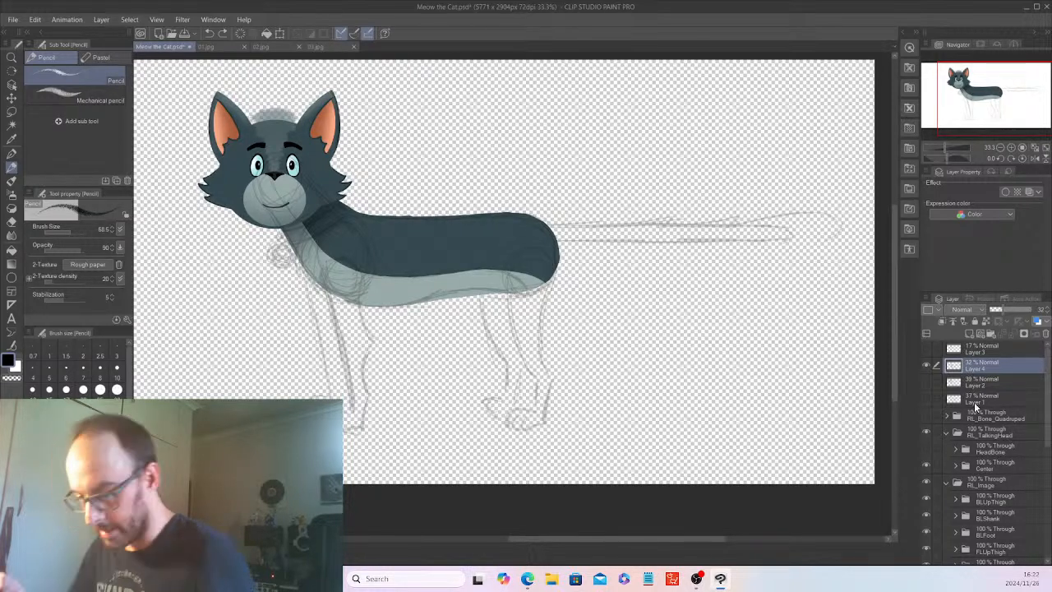
# Sample the torso's dark blue-grey and add a new raster layer inside the Tail1 folder.
pyautogui.click(12, 141)
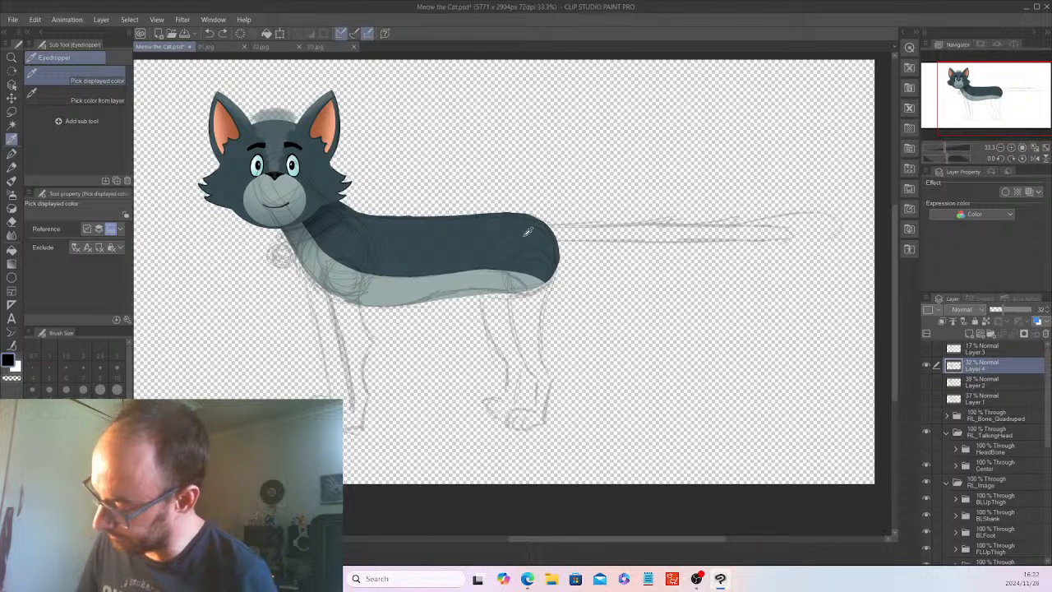
pyautogui.click(484, 234)
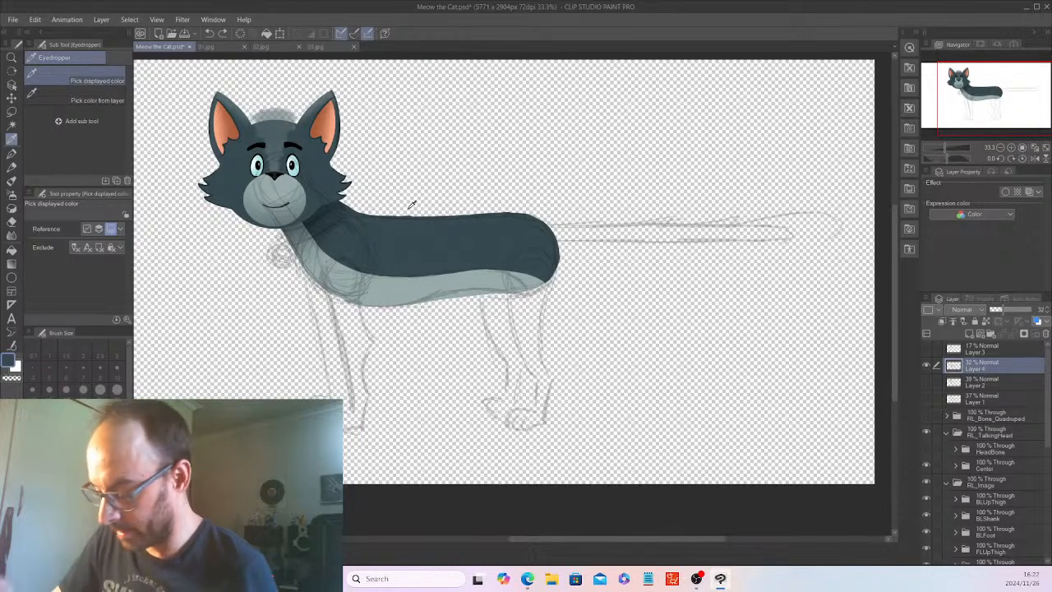
pyautogui.moveTo(1049, 434); pyautogui.dragTo(1050, 503)
pyautogui.click(996, 493)
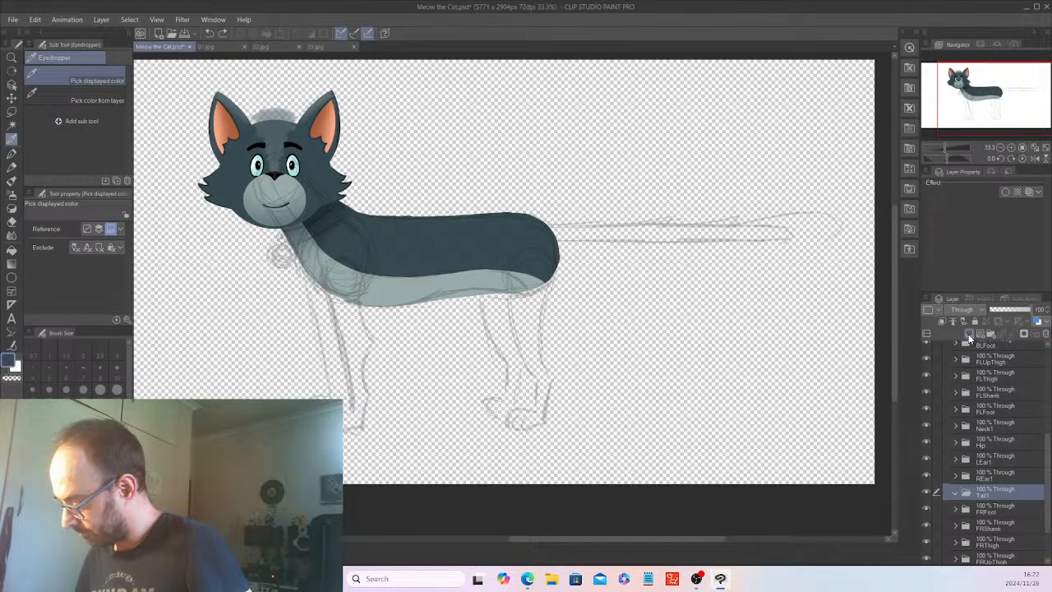
pyautogui.click(970, 334)
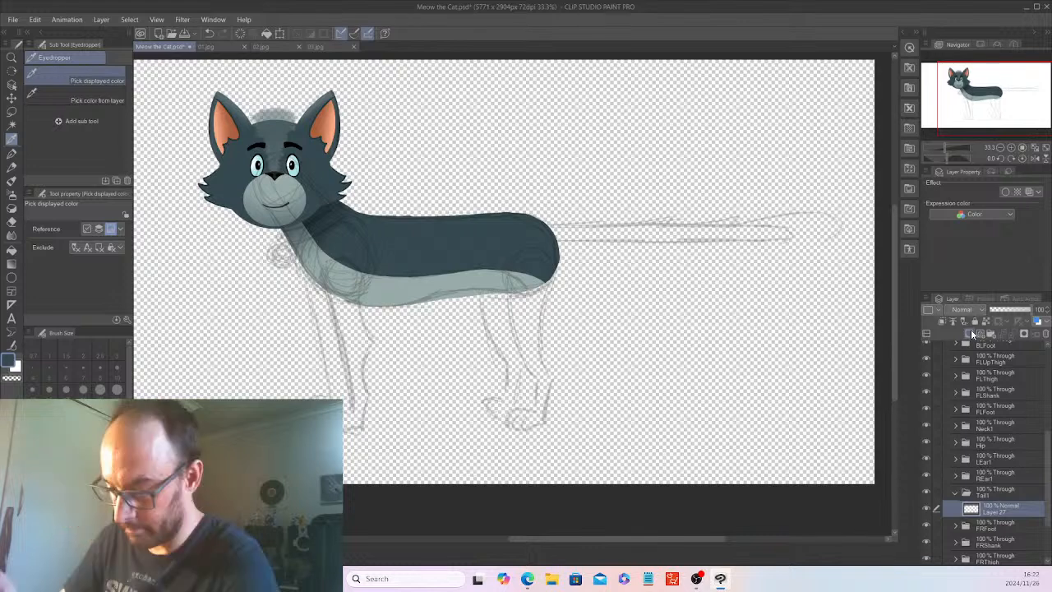
# Lower the Hip folder's opacity to 35% and make the Tail1 folder's layer active for the G-pen.
pyautogui.click(13, 154)
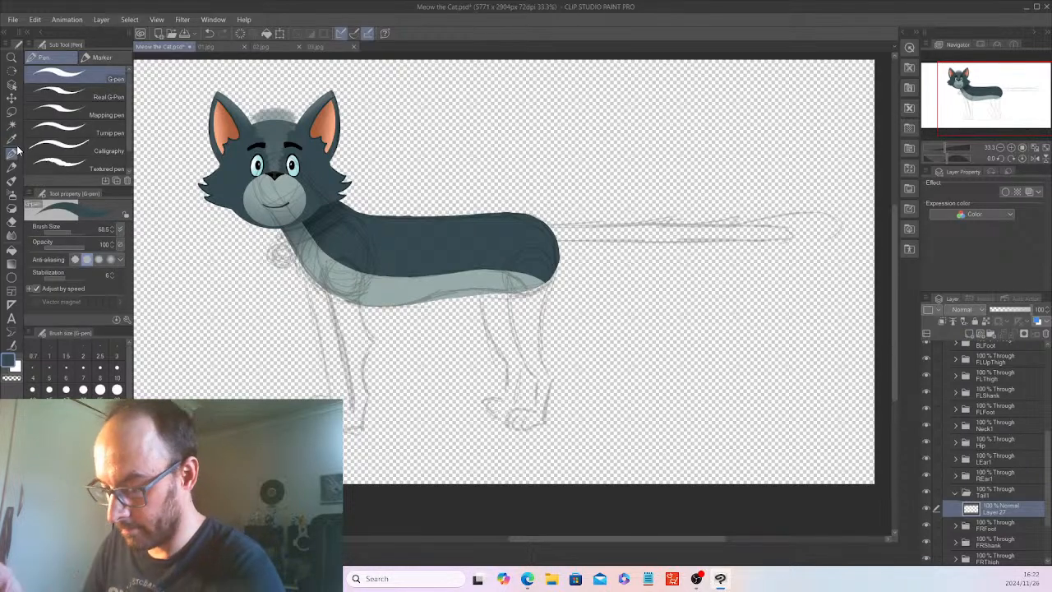
pyautogui.click(996, 442)
pyautogui.click(1004, 311)
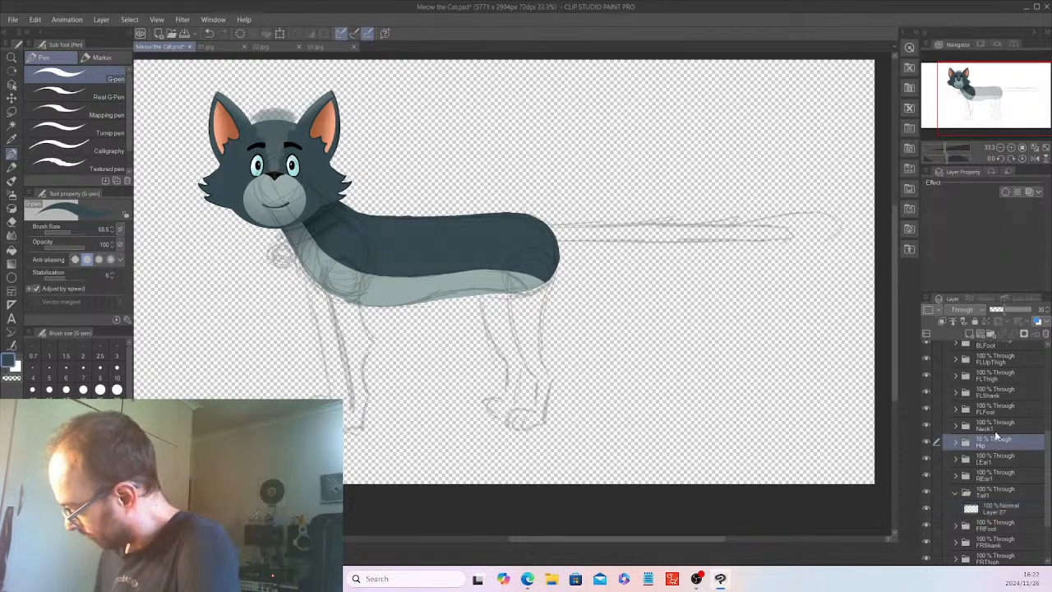
pyautogui.click(1009, 511)
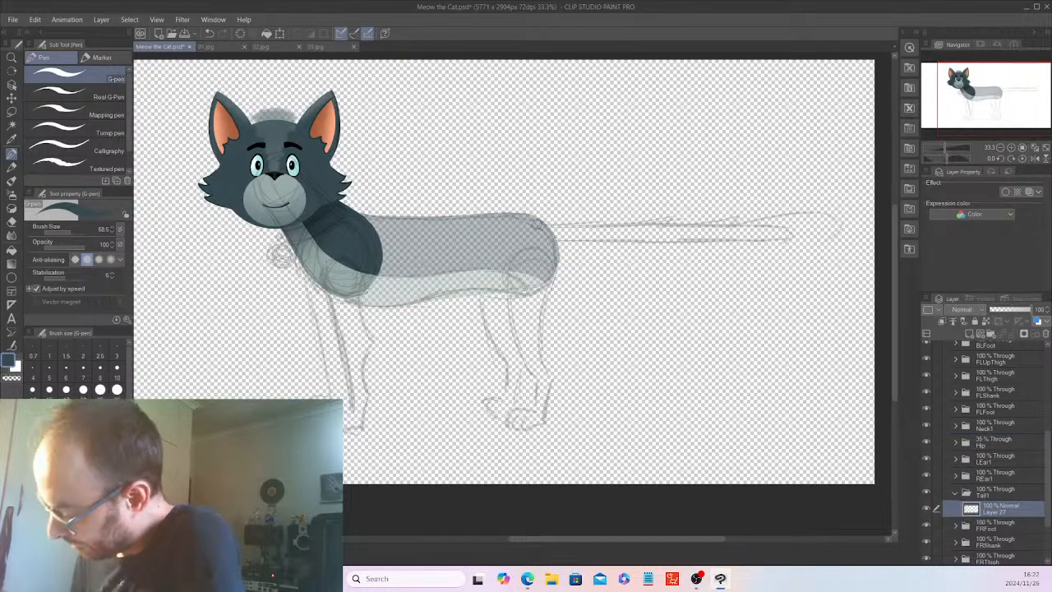
# Outline the long tail over the sketch from the rump to a rounded tip and fill it solid dark blue-grey.
pyautogui.click(541, 230)
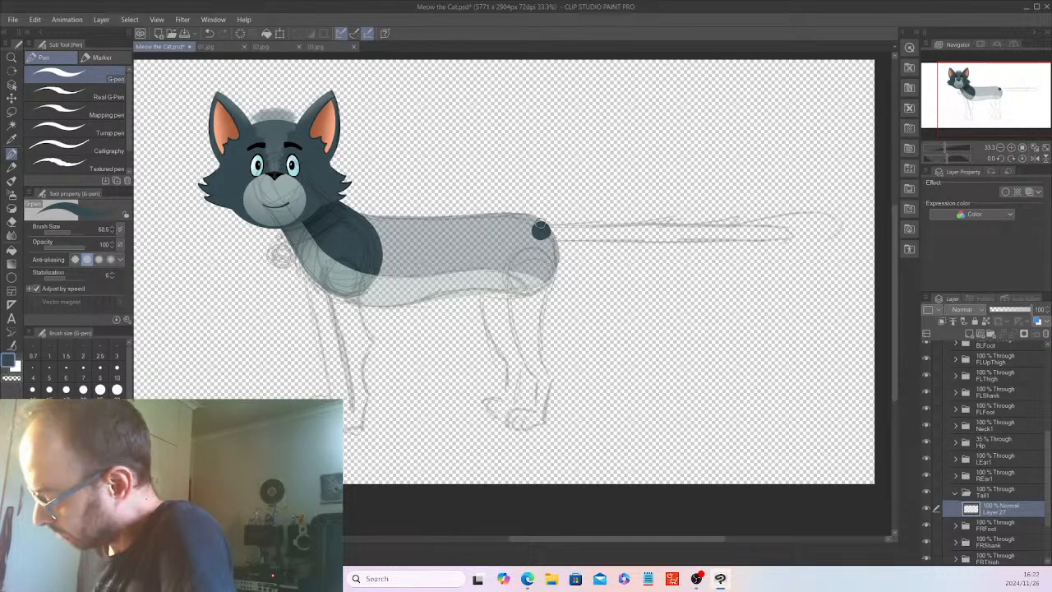
pyautogui.moveTo(546, 224)
pyautogui.mouseDown()
pyautogui.moveTo(813, 212)
pyautogui.moveTo(830, 222)
pyautogui.moveTo(776, 234)
pyautogui.moveTo(536, 233)
pyautogui.mouseUp()
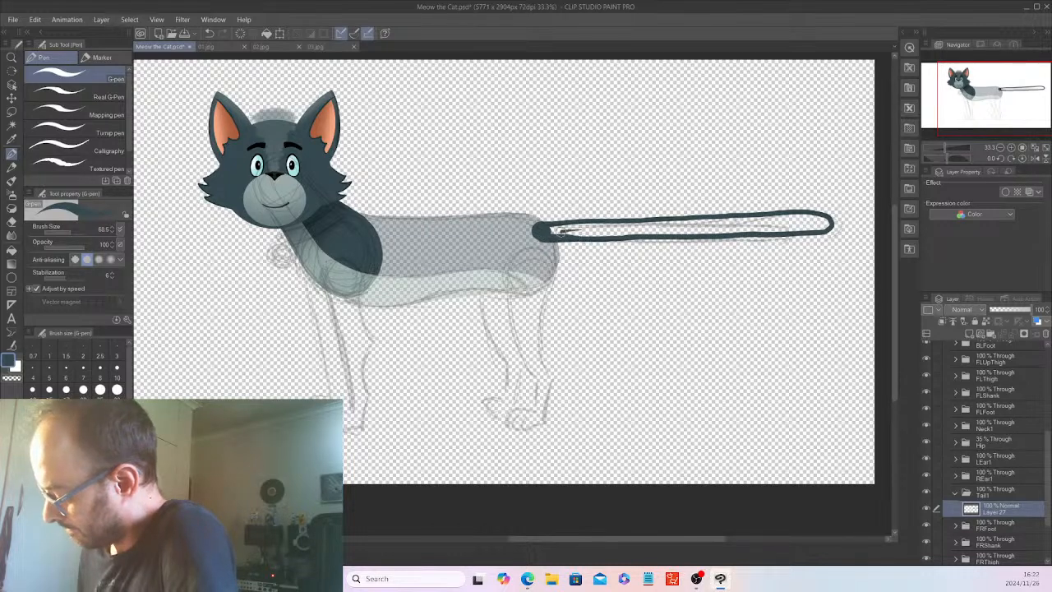
pyautogui.moveTo(559, 228)
pyautogui.mouseDown()
pyautogui.moveTo(635, 222)
pyautogui.moveTo(568, 235)
pyautogui.moveTo(644, 235)
pyautogui.moveTo(720, 219)
pyautogui.moveTo(648, 230)
pyautogui.moveTo(688, 222)
pyautogui.moveTo(824, 221)
pyautogui.moveTo(708, 233)
pyautogui.mouseUp()
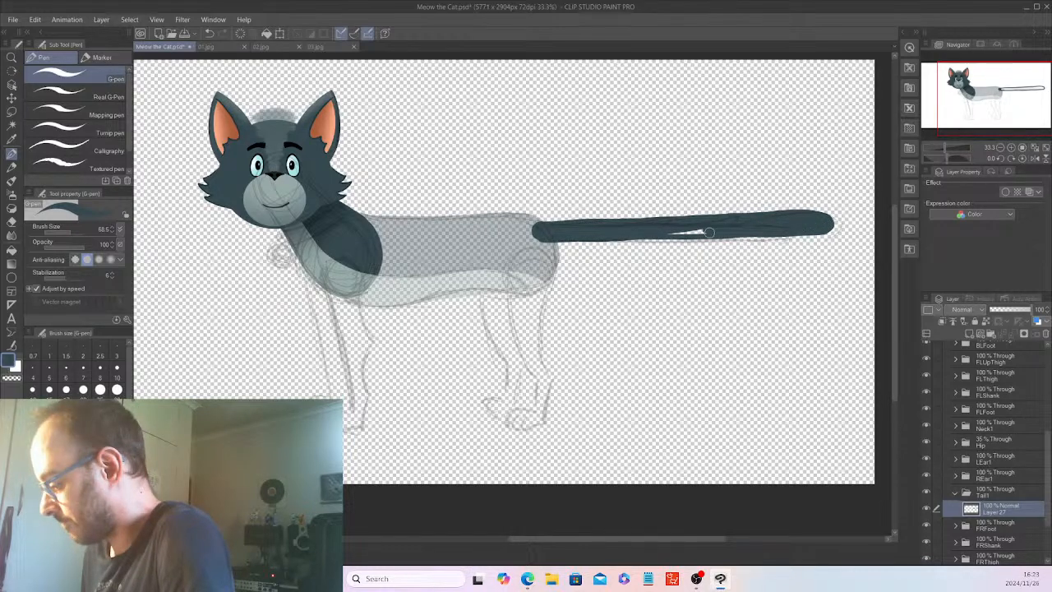
pyautogui.moveTo(710, 232); pyautogui.dragTo(709, 222)
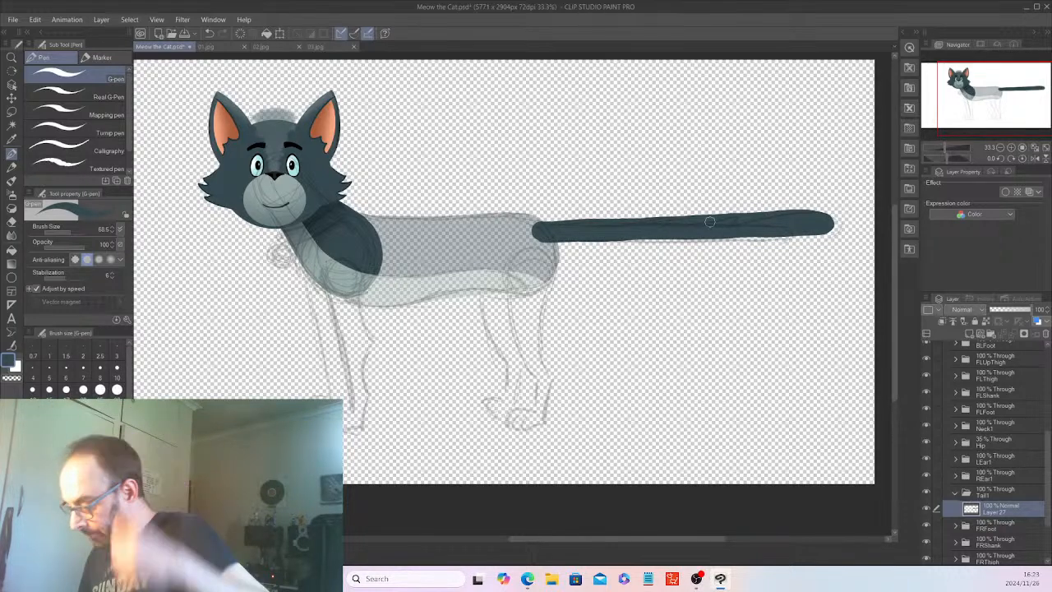
# Hide the body sketch layer and restore the Hip folder's opacity to 100%.
pyautogui.moveTo(1048, 454)
pyautogui.mouseDown()
pyautogui.moveTo(1048, 411)
pyautogui.moveTo(1050, 456)
pyautogui.moveTo(1048, 436)
pyautogui.mouseUp()
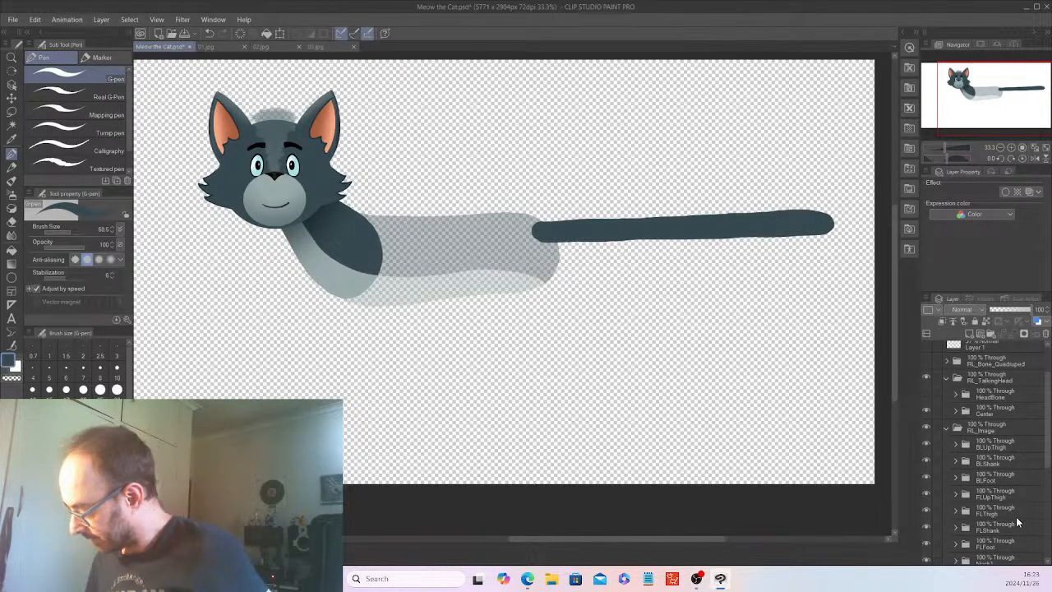
pyautogui.moveTo(1048, 449); pyautogui.dragTo(1050, 519)
pyautogui.click(1011, 432)
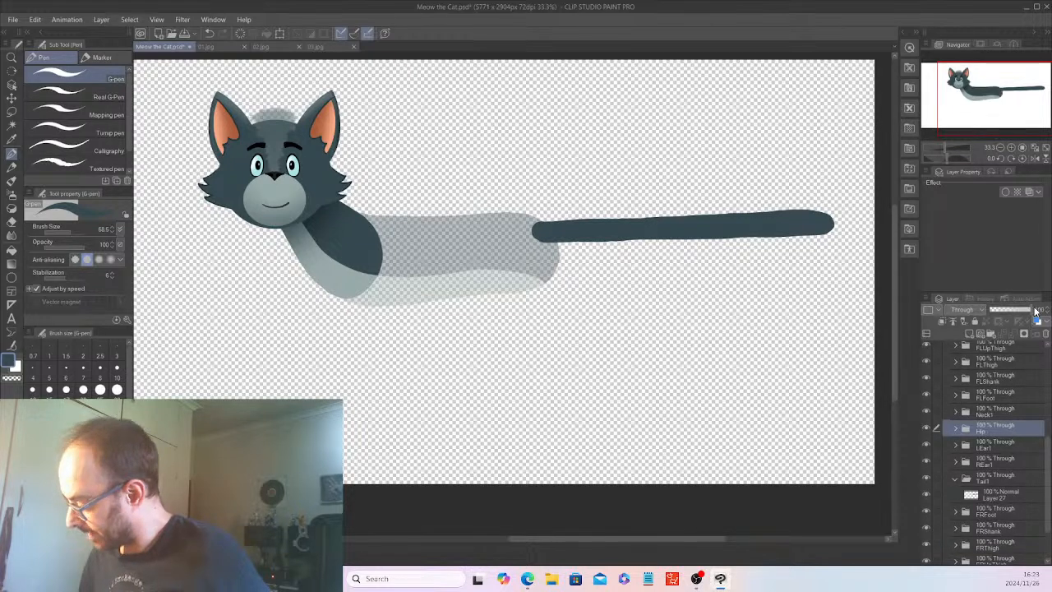
pyautogui.click(1027, 308)
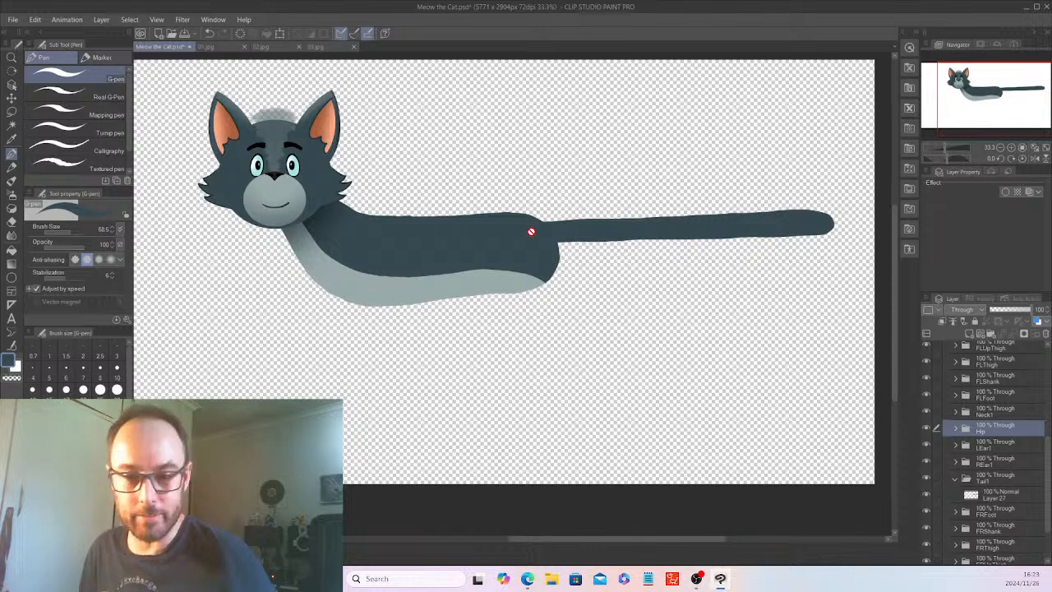
# Add a raster layer above the tail's base color in Tail1 and auto-select the painted tail shape on Layer 27.
pyautogui.click(1007, 498)
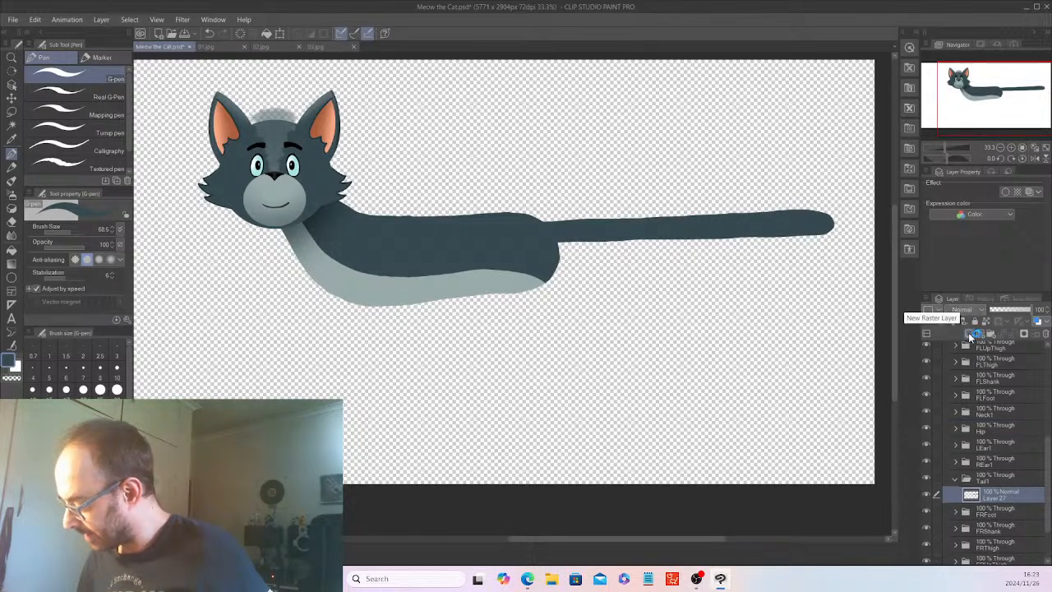
pyautogui.click(978, 336)
pyautogui.click(1004, 510)
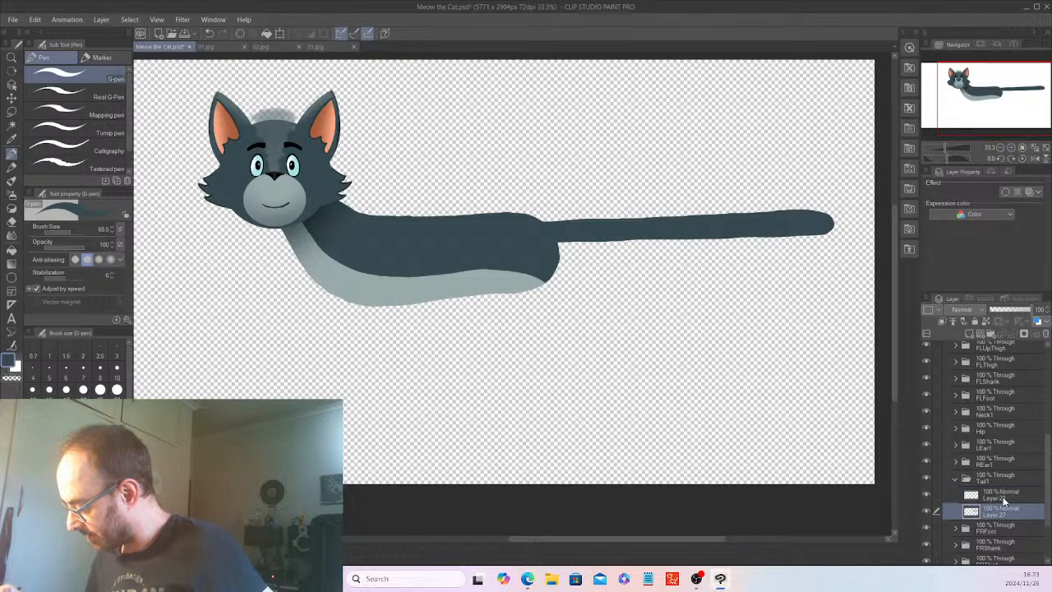
pyautogui.click(11, 124)
pyautogui.click(615, 230)
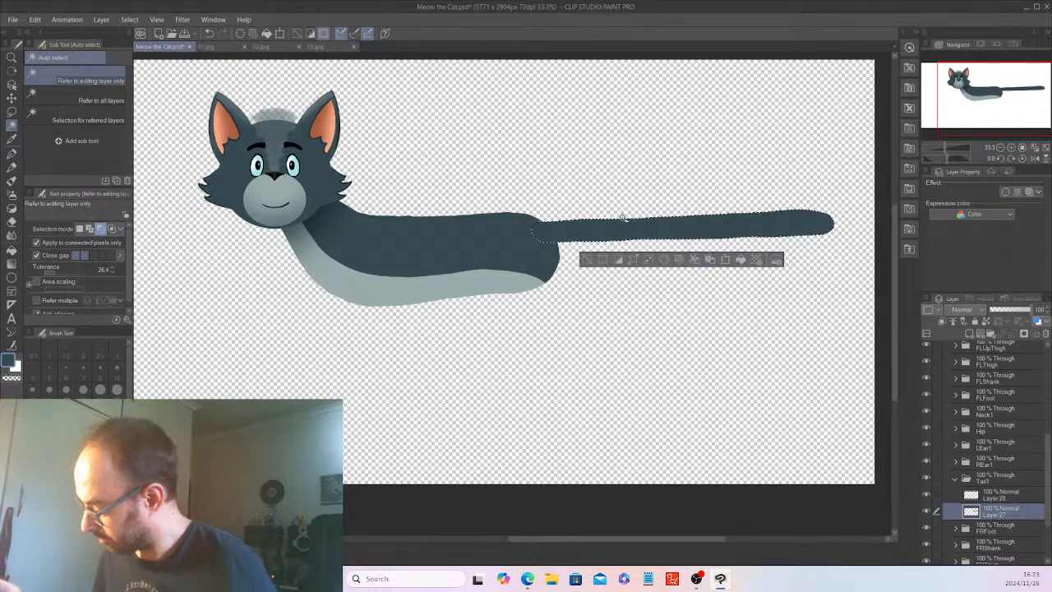
# Set the new tail layer to Multiply, airbrush a soft shadow where the tail meets the rump, and deselect.
pyautogui.click(1016, 497)
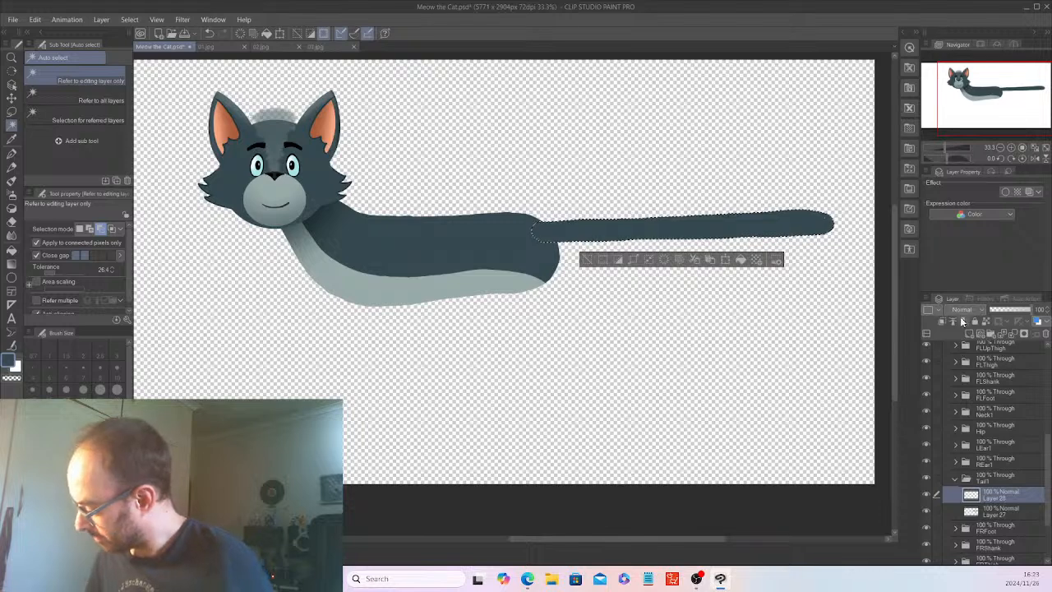
pyautogui.click(963, 313)
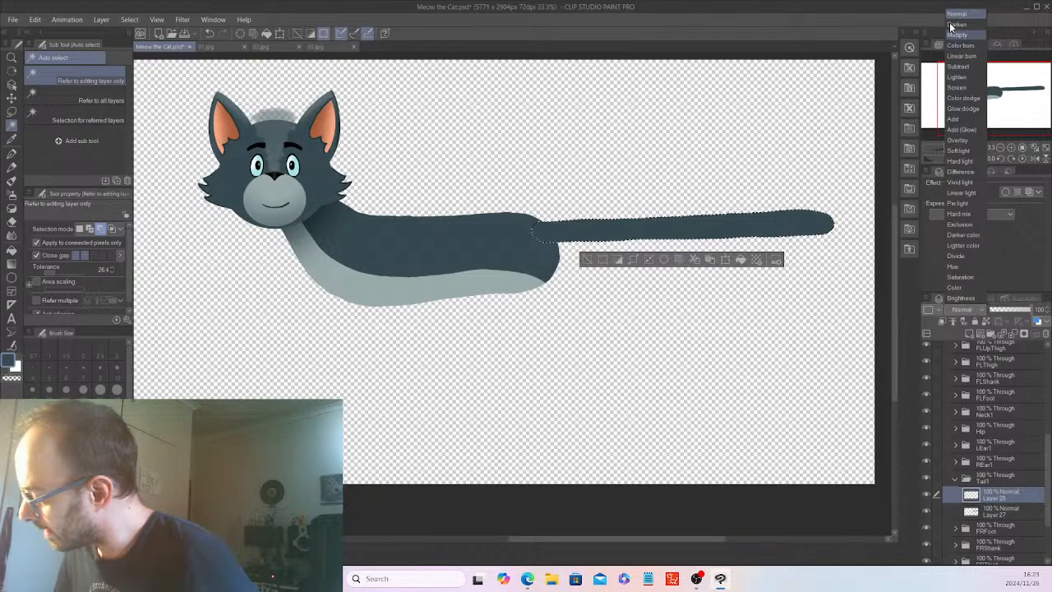
pyautogui.click(963, 36)
pyautogui.click(11, 193)
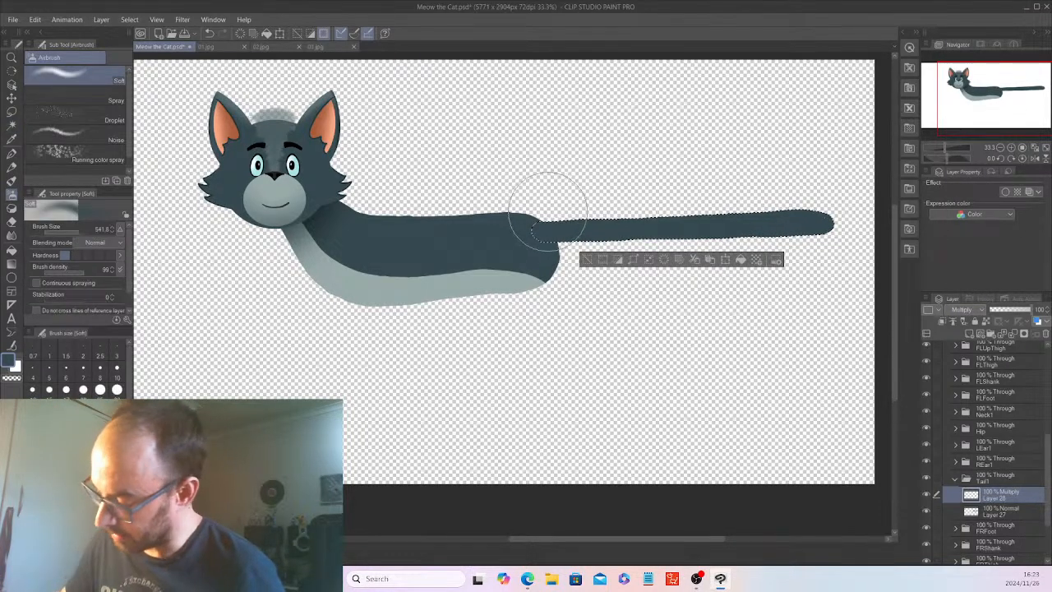
pyautogui.moveTo(545, 244)
pyautogui.mouseDown()
pyautogui.moveTo(549, 219)
pyautogui.moveTo(560, 238)
pyautogui.moveTo(586, 231)
pyautogui.mouseUp()
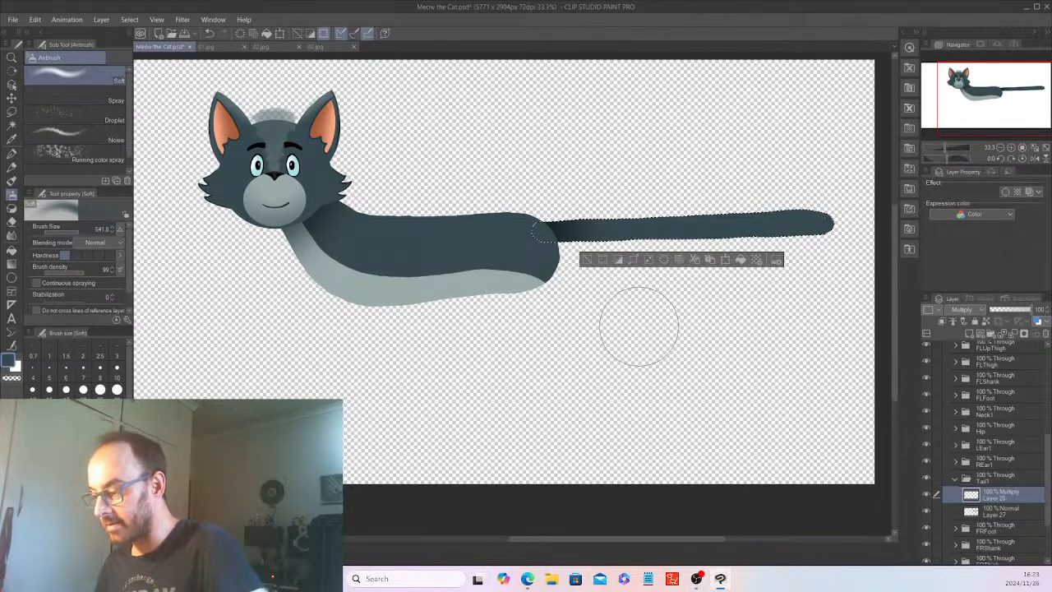
pyautogui.hotkey('ctrl', 'd')
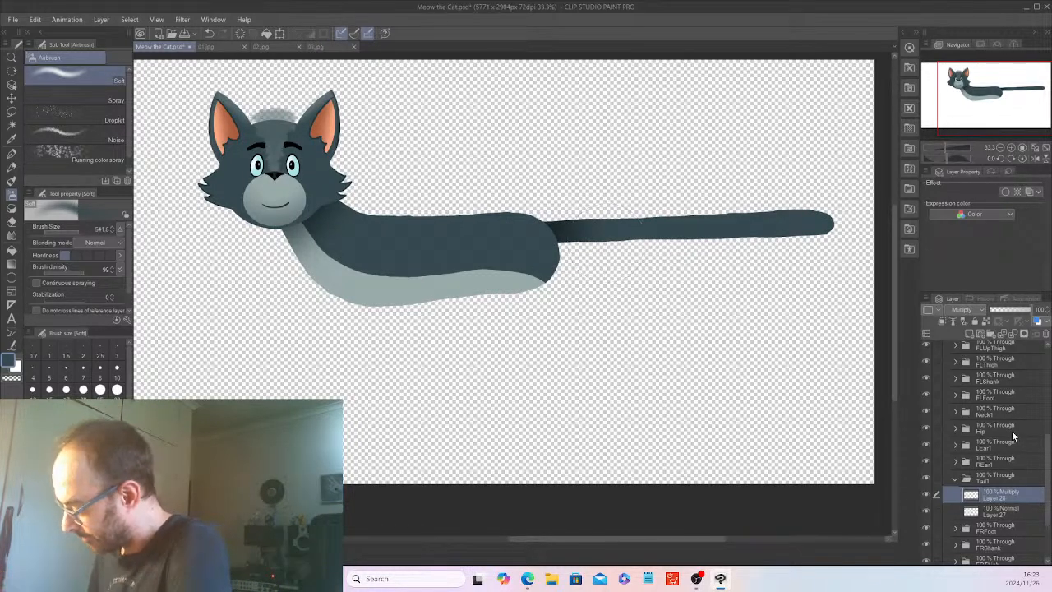
# Add another raster layer on top in the Tail1 folder and sample the belly's light grey as the drawing color.
pyautogui.click(968, 333)
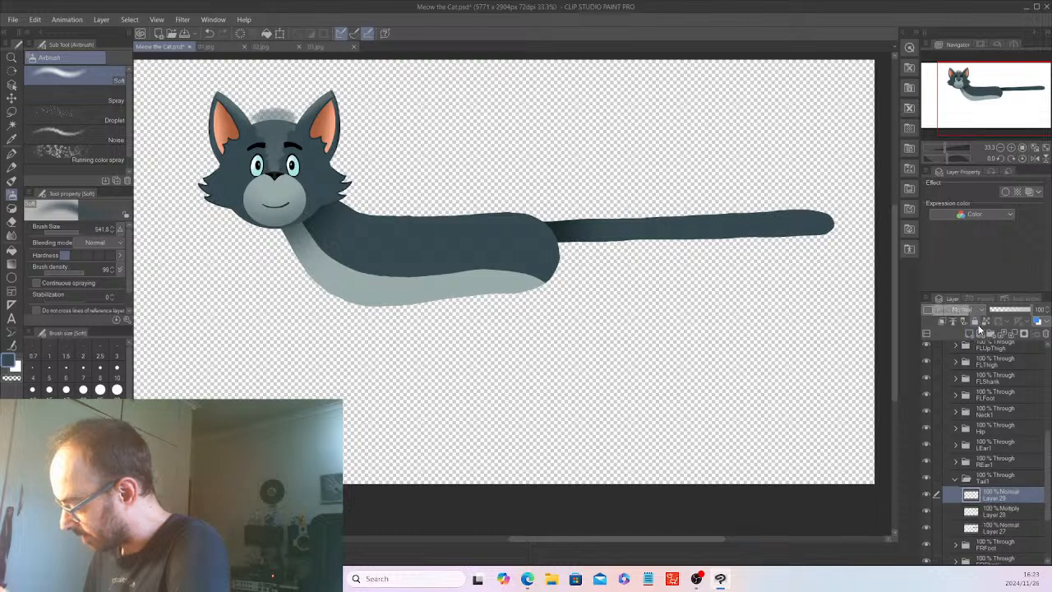
pyautogui.click(11, 138)
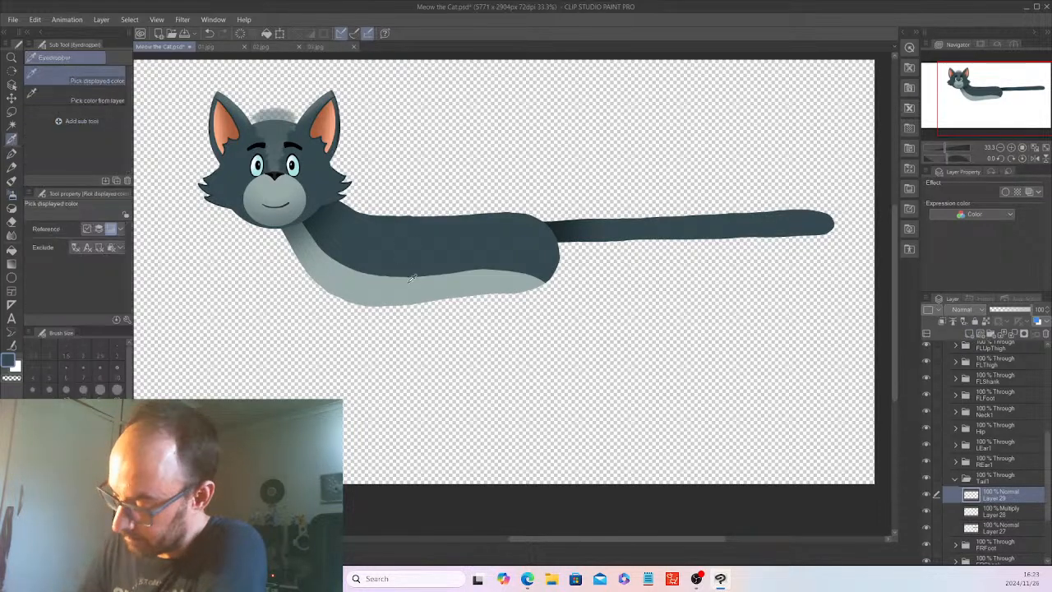
pyautogui.click(480, 282)
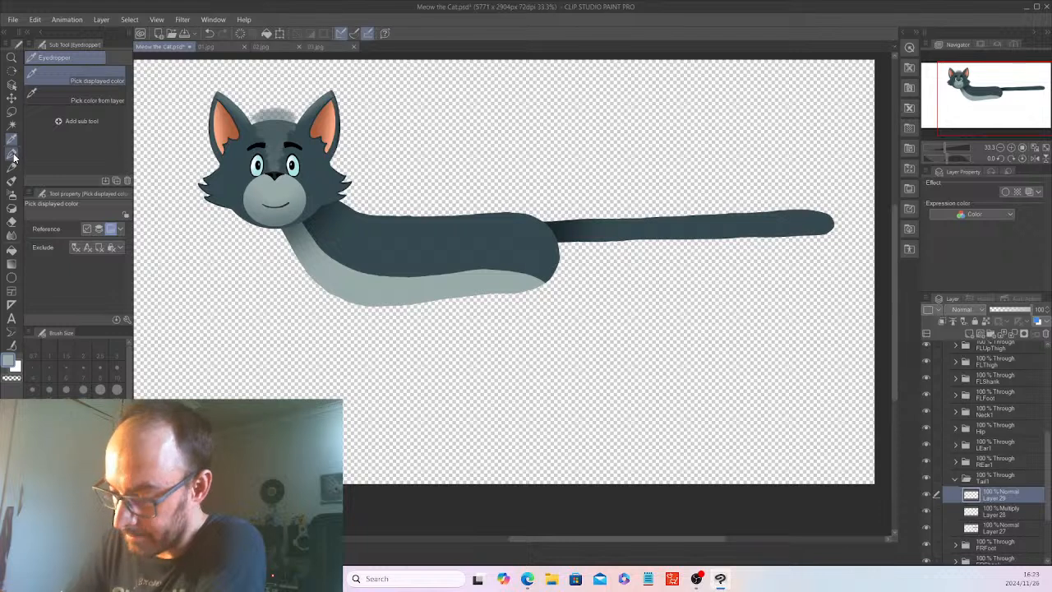
# Auto-select the painted tail shape on Layer 27 and return to the top Tail1 layer with the G-pen.
pyautogui.click(12, 154)
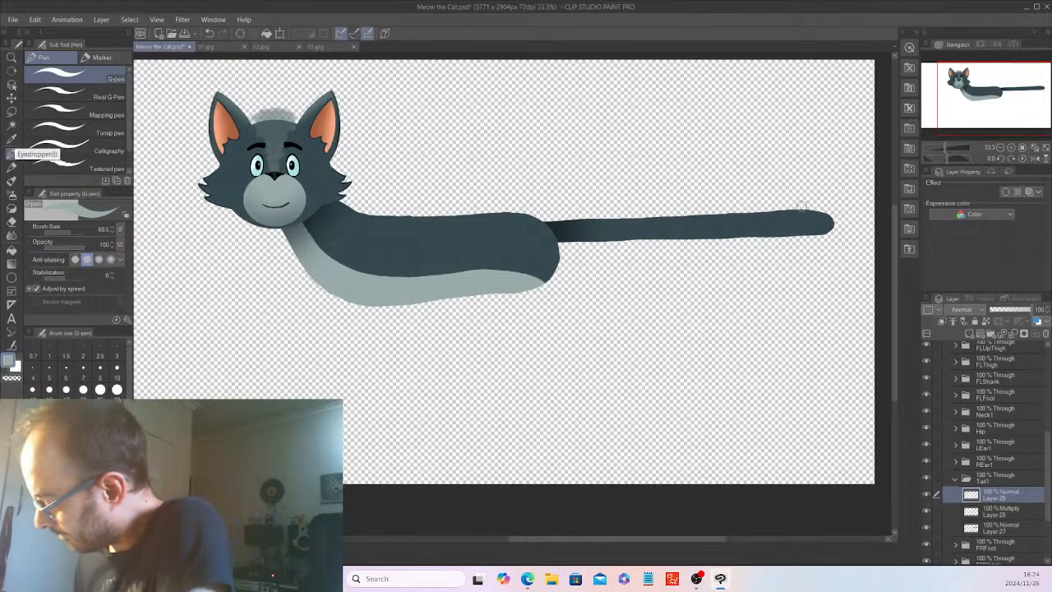
pyautogui.click(1013, 532)
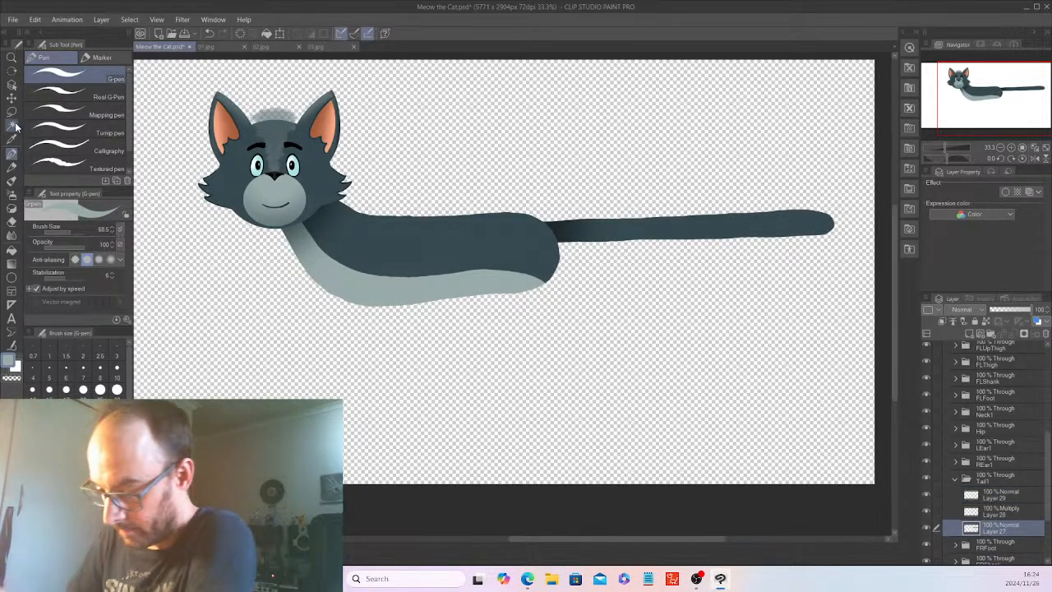
pyautogui.press('w')
pyautogui.click(733, 219)
pyautogui.click(1017, 499)
pyautogui.press('p')
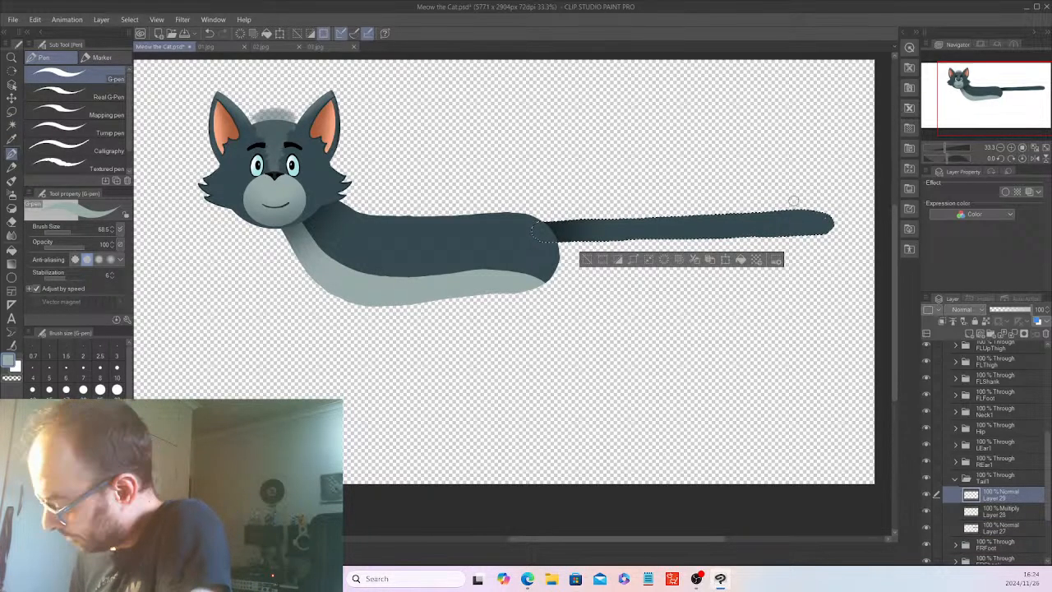
pyautogui.moveTo(771, 215); pyautogui.dragTo(771, 230)
pyautogui.hotkey('ctrl', 'z')
pyautogui.scroll(1, 779, 203)
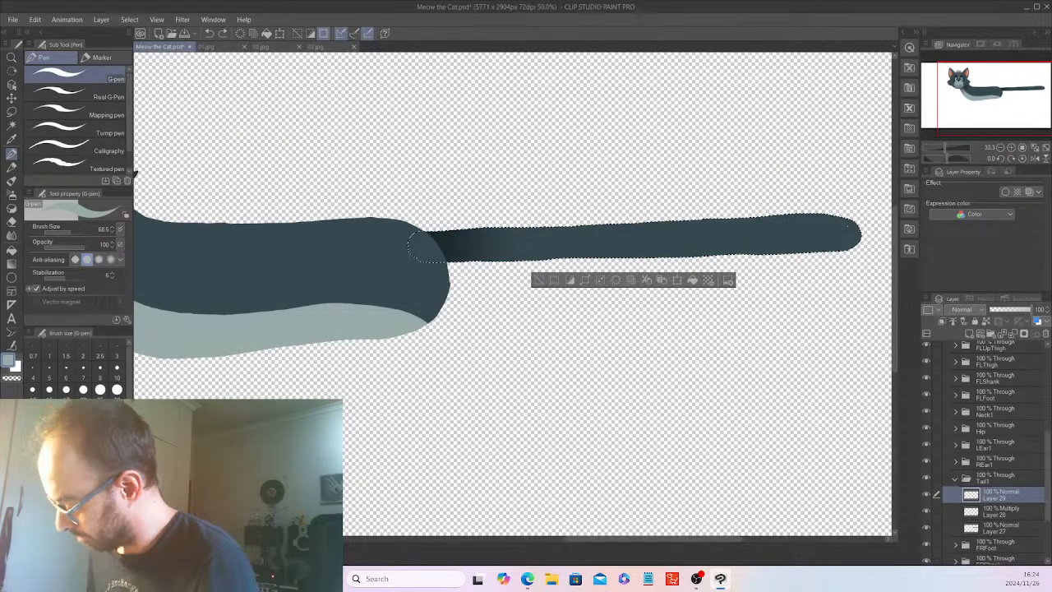
pyautogui.scroll(2, 827, 207)
pyautogui.scroll(-2, 628, 537)
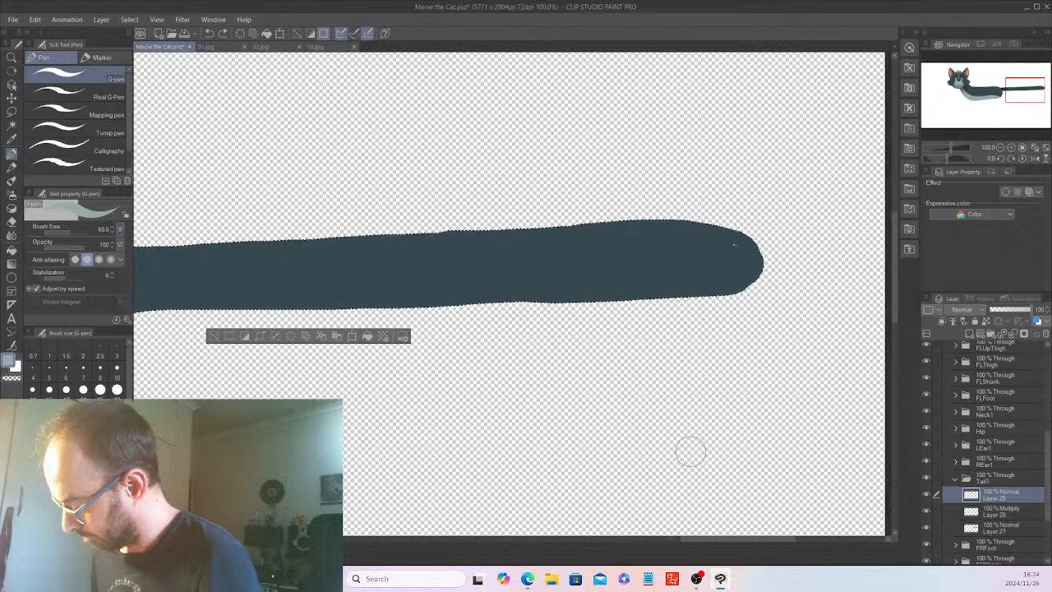
pyautogui.moveTo(586, 241); pyautogui.dragTo(562, 298)
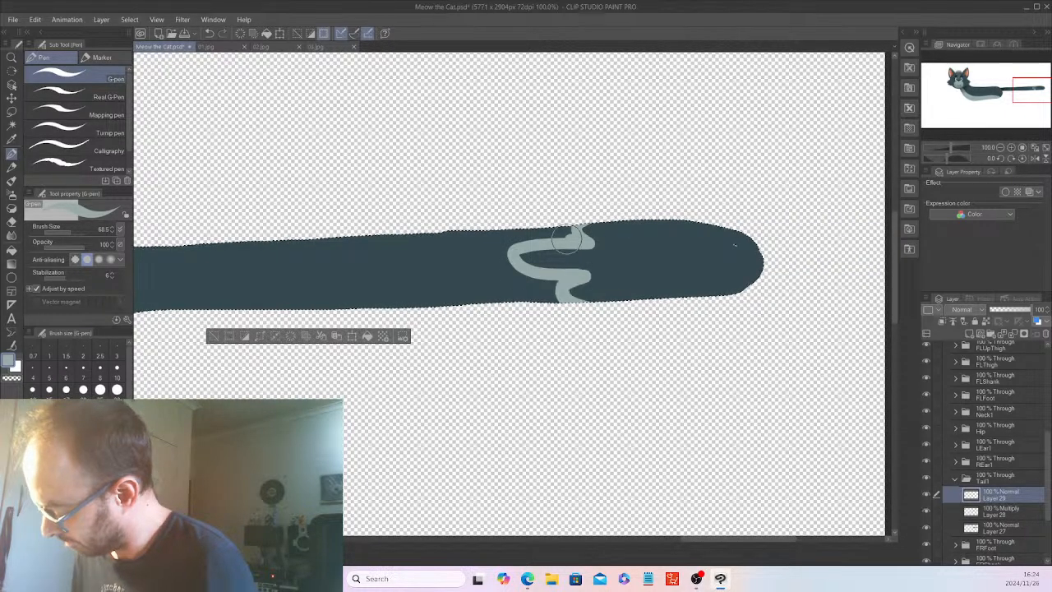
pyautogui.moveTo(565, 239); pyautogui.dragTo(575, 234)
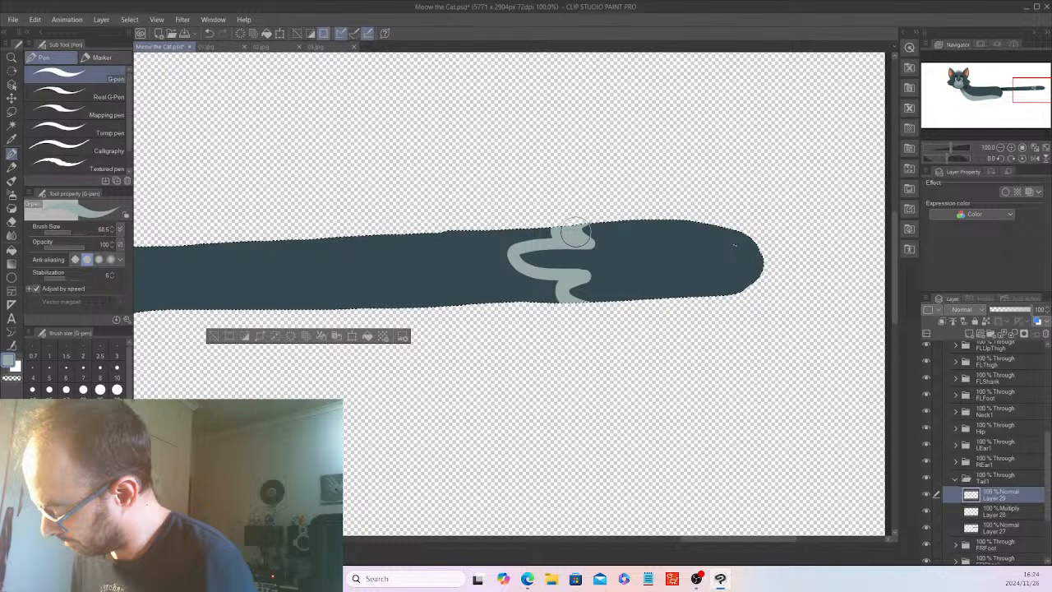
pyautogui.hotkey('ctrl', 'z')
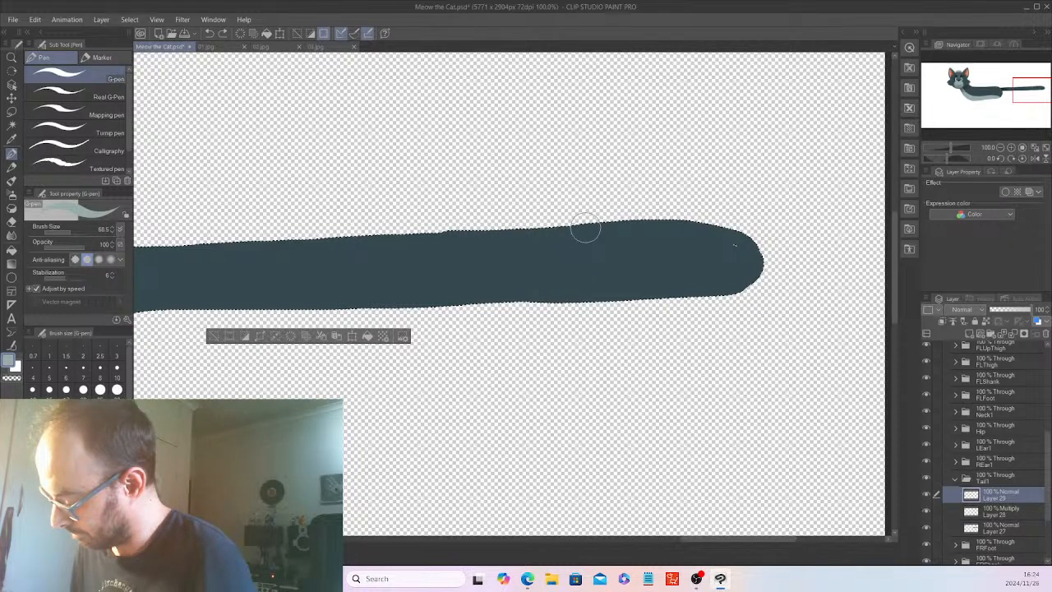
# Outline a jagged light grey fur boundary across the tail near its tip, with points toward the body.
pyautogui.moveTo(583, 245)
pyautogui.mouseDown()
pyautogui.moveTo(540, 263)
pyautogui.moveTo(632, 296)
pyautogui.mouseUp()
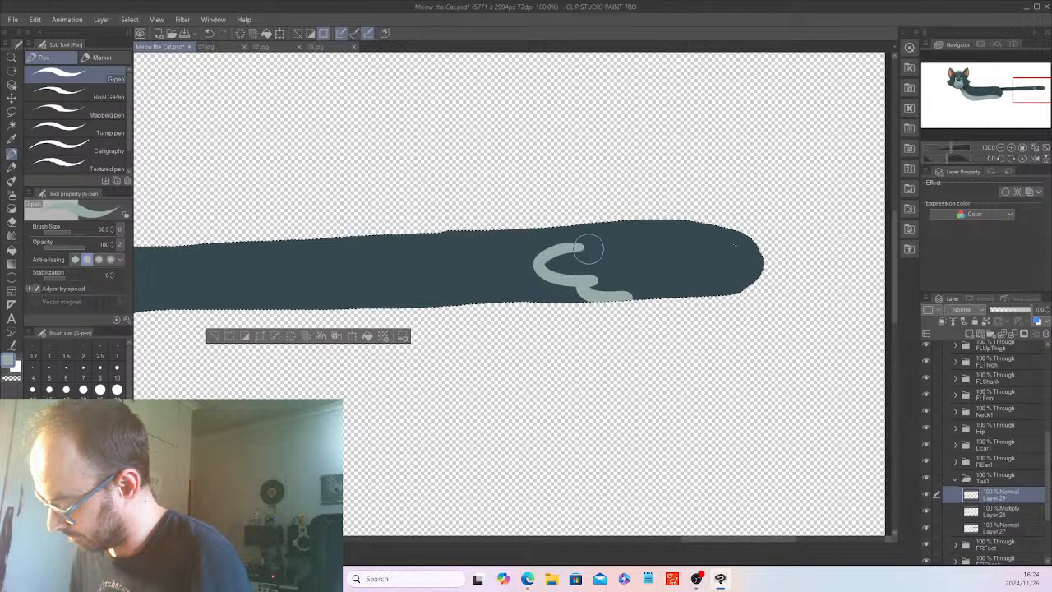
pyautogui.moveTo(589, 249); pyautogui.dragTo(625, 222)
pyautogui.hotkey('ctrl', 'z')
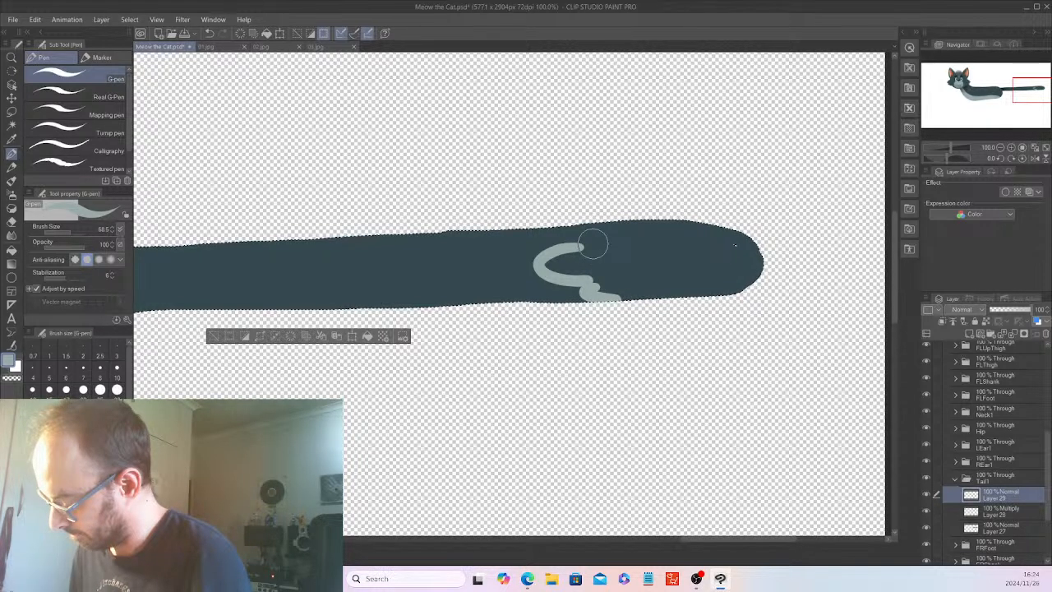
pyautogui.moveTo(594, 244); pyautogui.dragTo(637, 222)
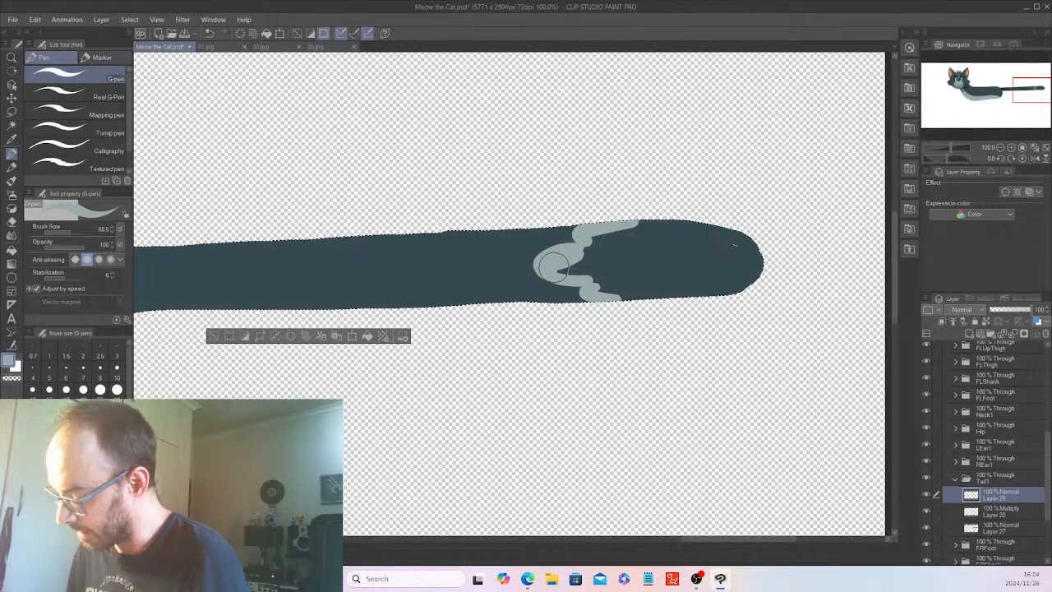
# Fill the tail tip beyond the fur boundary with solid light grey and clear the selection.
pyautogui.moveTo(552, 266)
pyautogui.mouseDown()
pyautogui.moveTo(714, 251)
pyautogui.moveTo(765, 232)
pyautogui.moveTo(716, 286)
pyautogui.mouseUp()
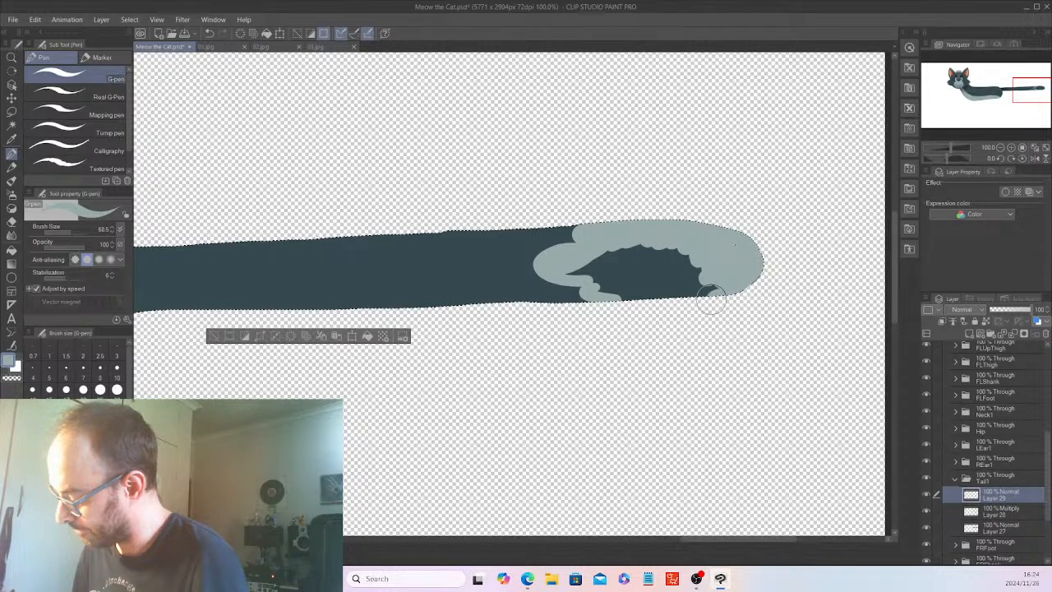
pyautogui.moveTo(712, 300)
pyautogui.mouseDown()
pyautogui.moveTo(602, 268)
pyautogui.moveTo(669, 241)
pyautogui.moveTo(645, 262)
pyautogui.mouseUp()
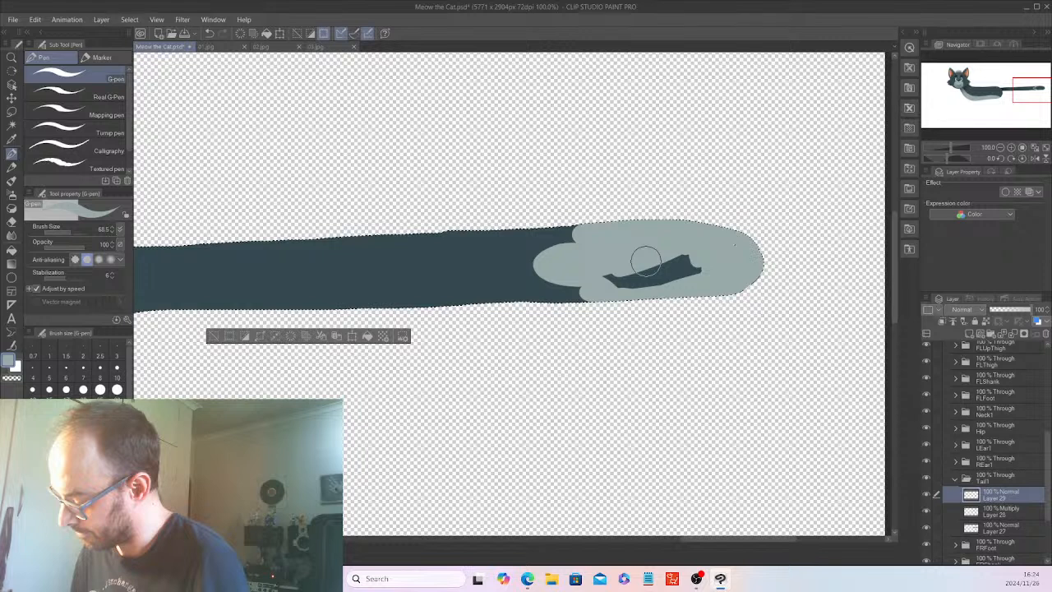
pyautogui.moveTo(646, 261); pyautogui.dragTo(726, 281)
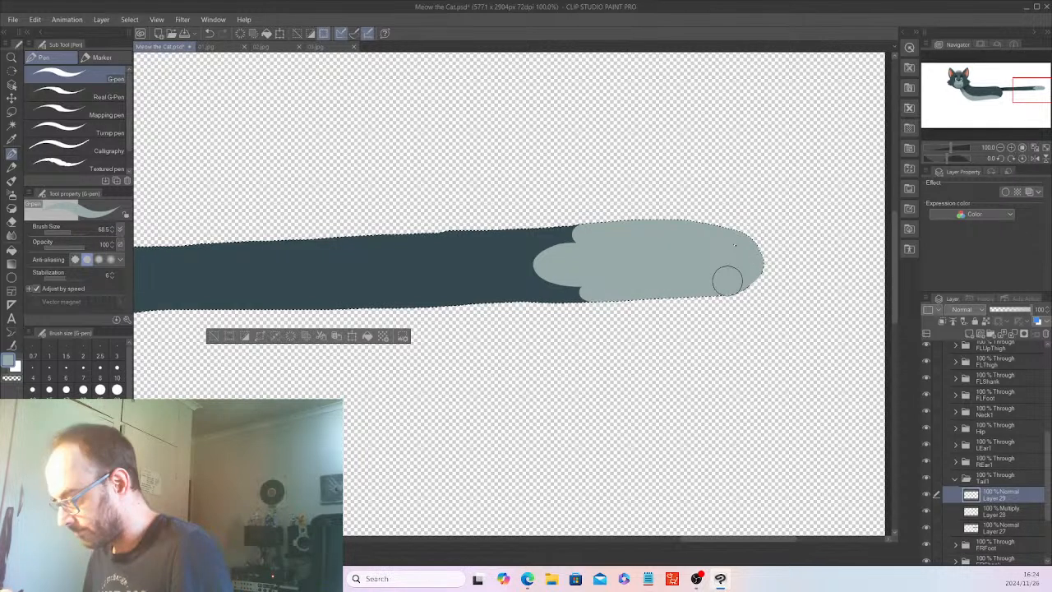
pyautogui.click(213, 336)
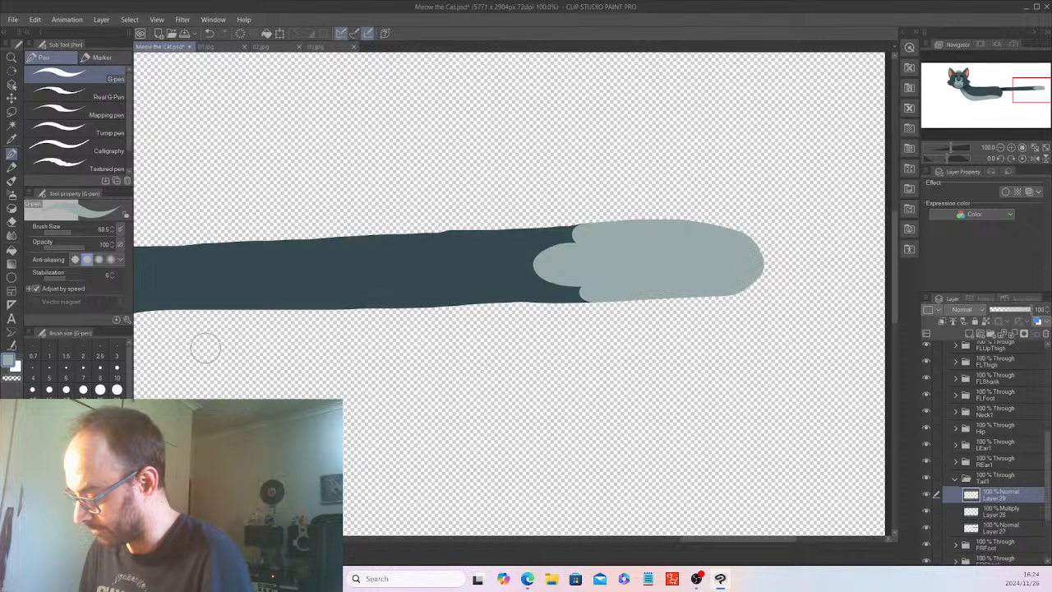
# Collapse the Tail1 folder and show the body and leg sketch on Layer 4.
pyautogui.scroll(-6, 489, 348)
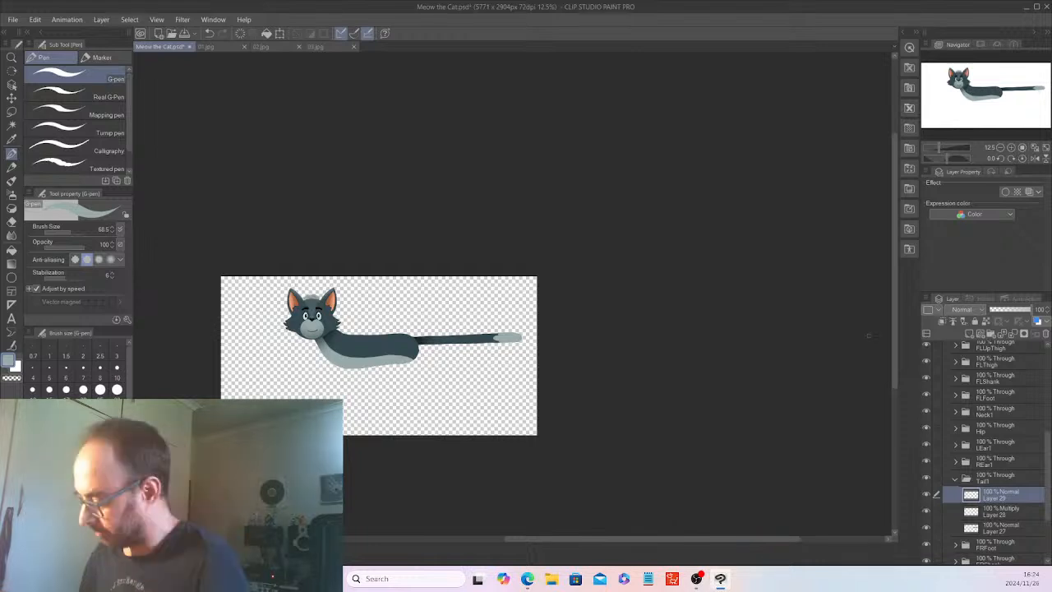
pyautogui.moveTo(645, 538); pyautogui.dragTo(591, 539)
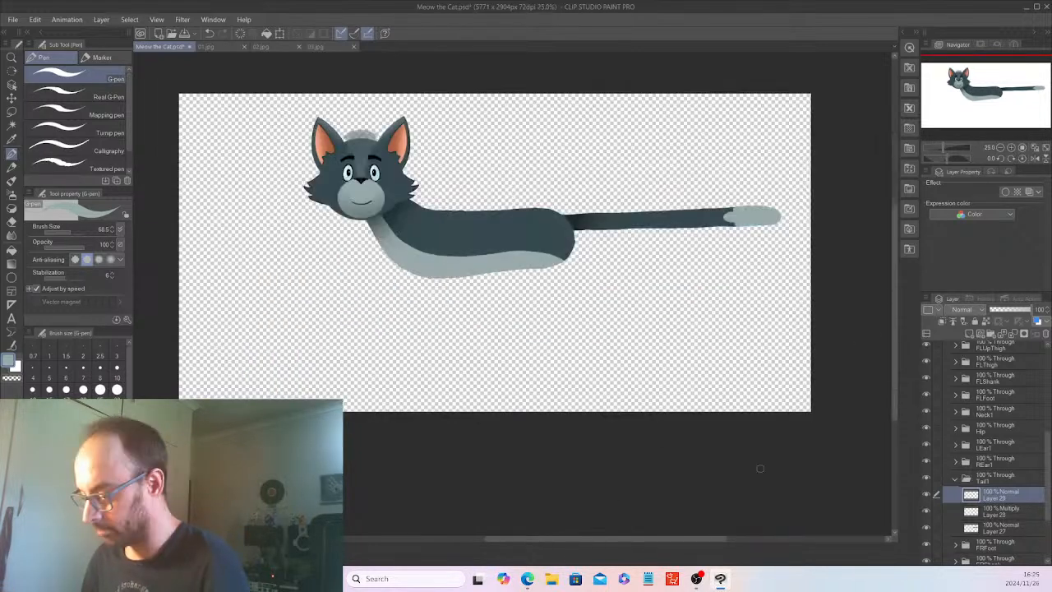
pyautogui.moveTo(682, 540); pyautogui.dragTo(674, 539)
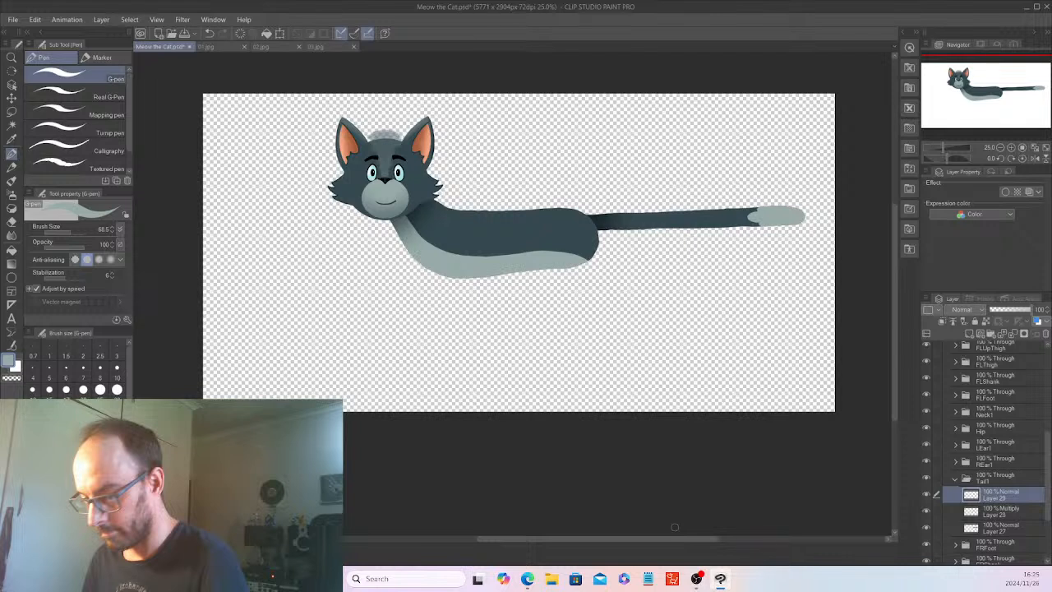
pyautogui.click(955, 477)
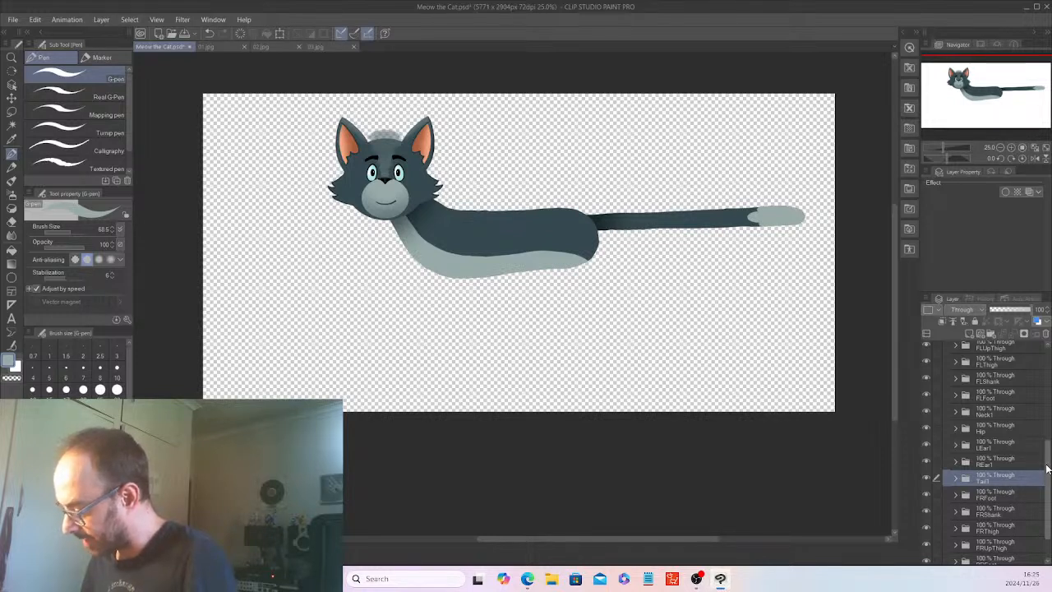
pyautogui.moveTo(1048, 469); pyautogui.dragTo(1049, 360)
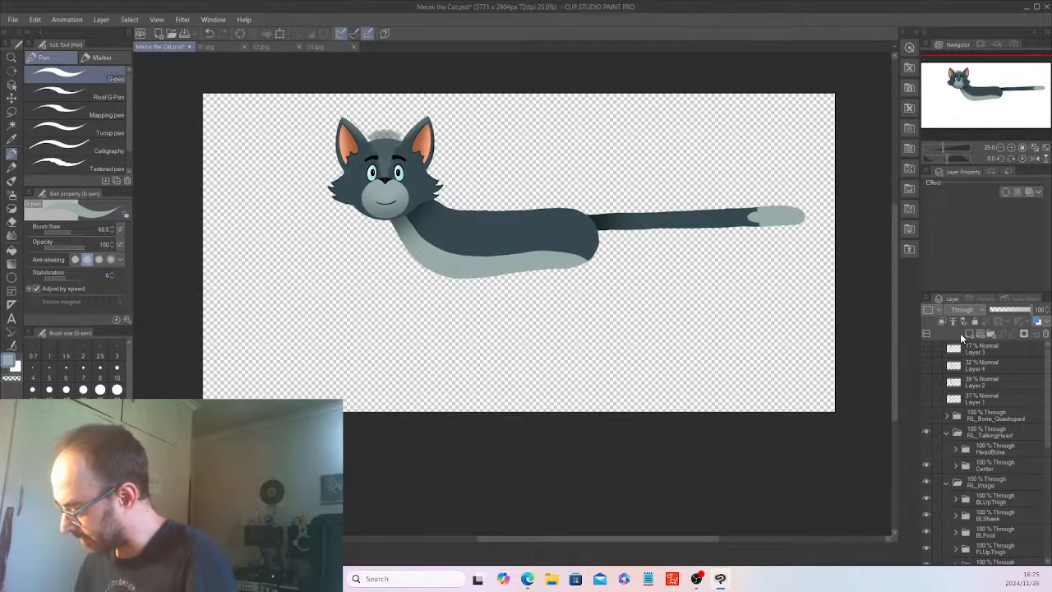
pyautogui.click(925, 368)
pyautogui.moveTo(1048, 406); pyautogui.dragTo(1048, 447)
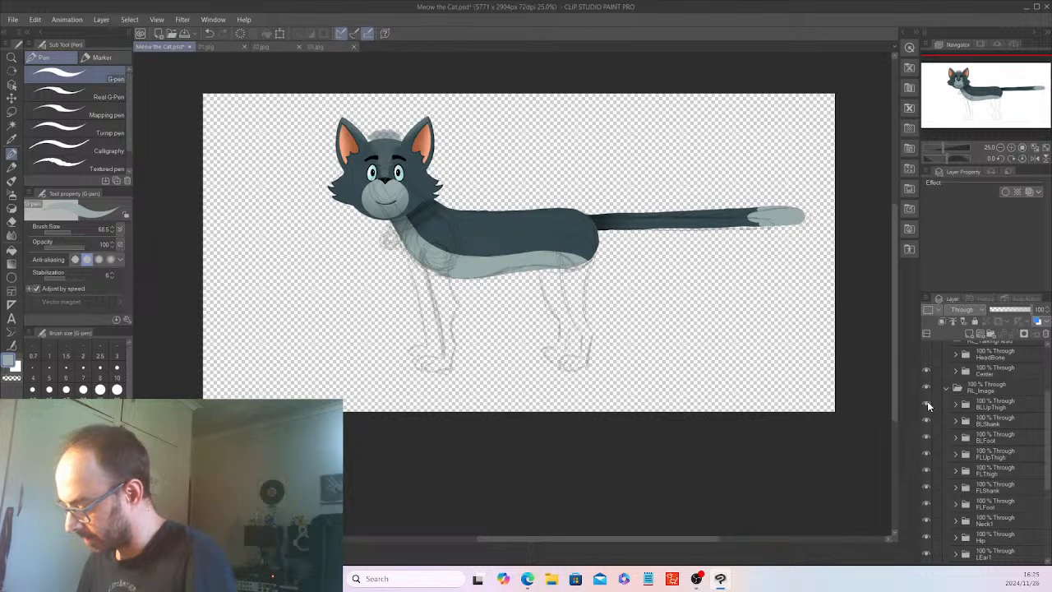
# Expand the BLUpThigh folder and add a new raster layer inside it.
pyautogui.click(957, 404)
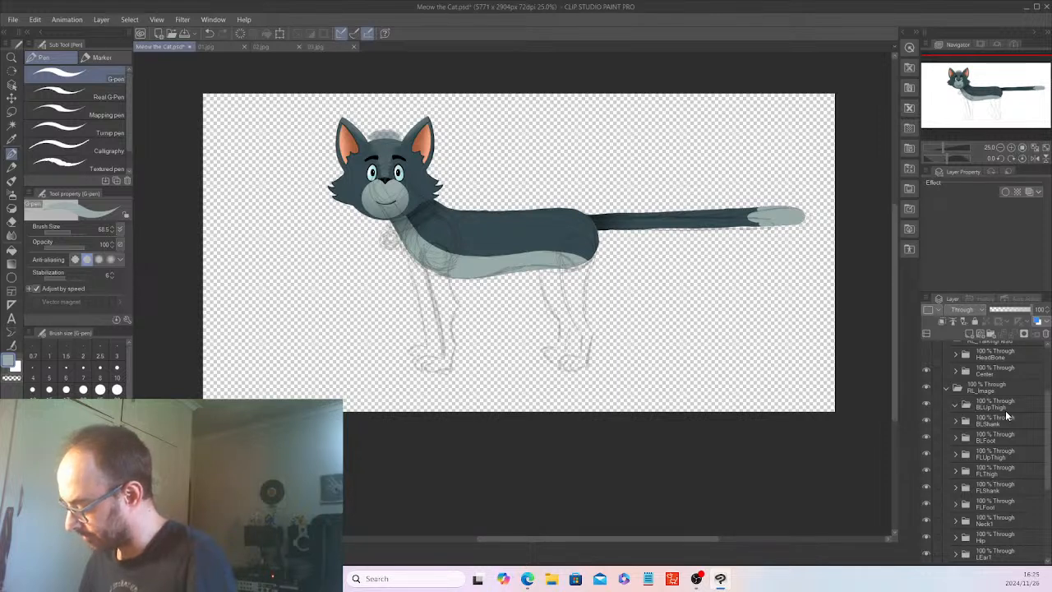
pyautogui.click(963, 405)
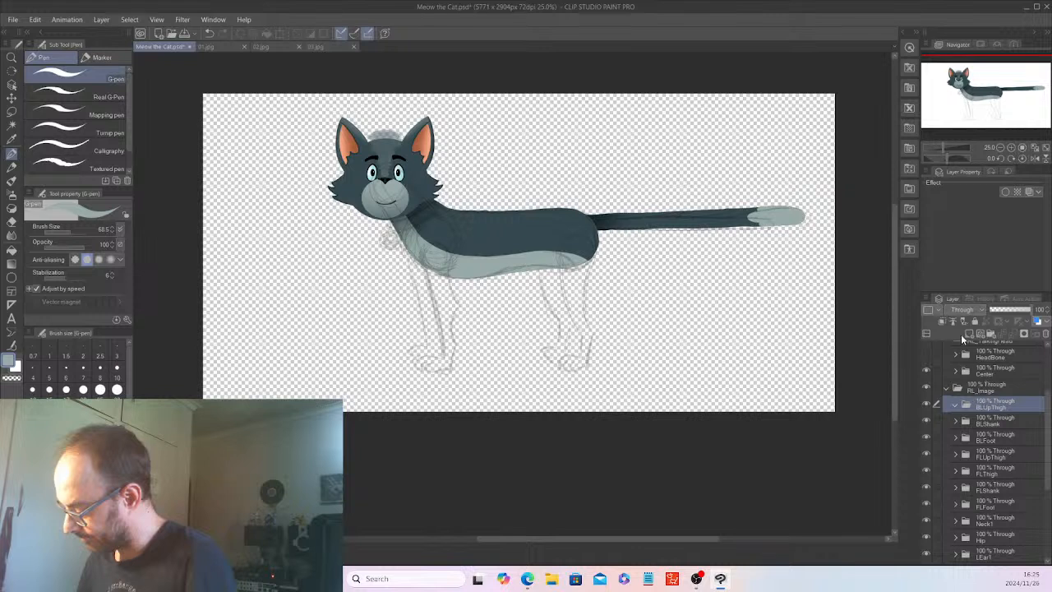
pyautogui.click(968, 334)
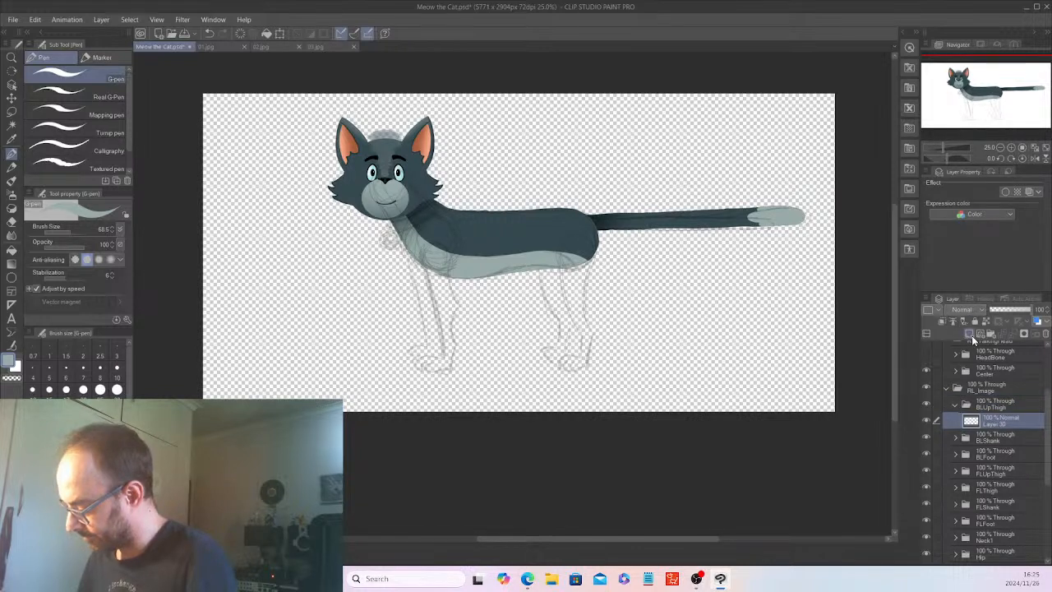
# Lower the Hip folder's opacity to 38% and reselect the new layer in BLUpThigh.
pyautogui.hotkey('ctrl', '+')
pyautogui.moveTo(655, 538); pyautogui.dragTo(664, 540)
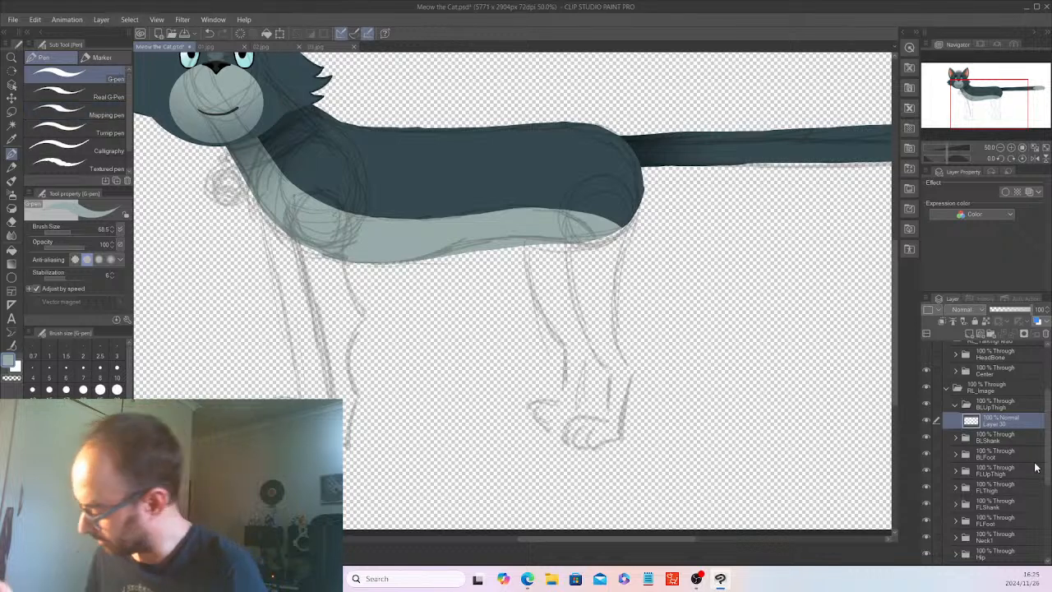
pyautogui.scroll(-3, 1002, 505)
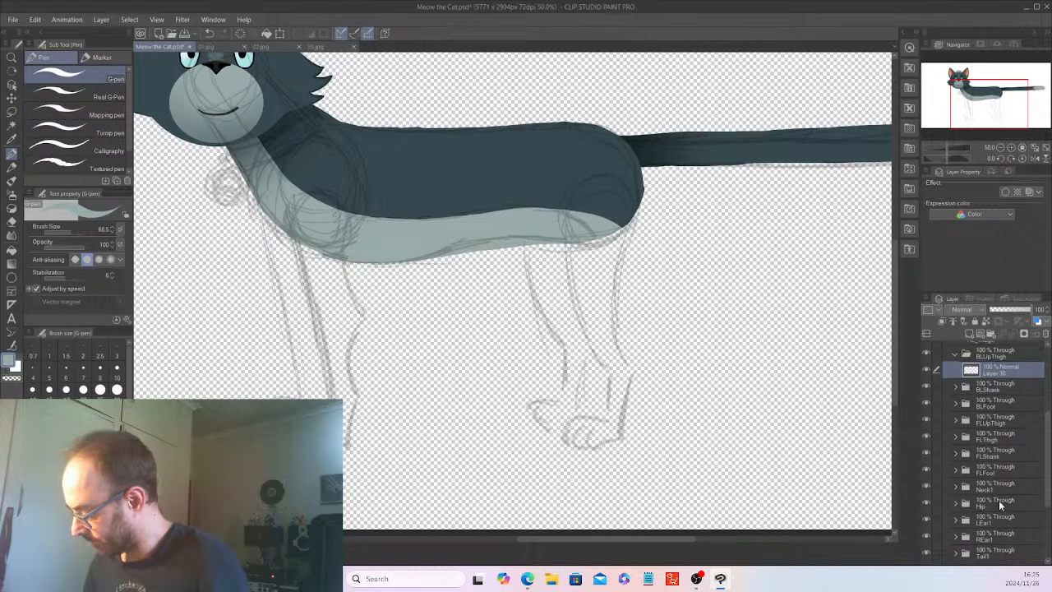
pyautogui.click(1002, 505)
pyautogui.click(1004, 310)
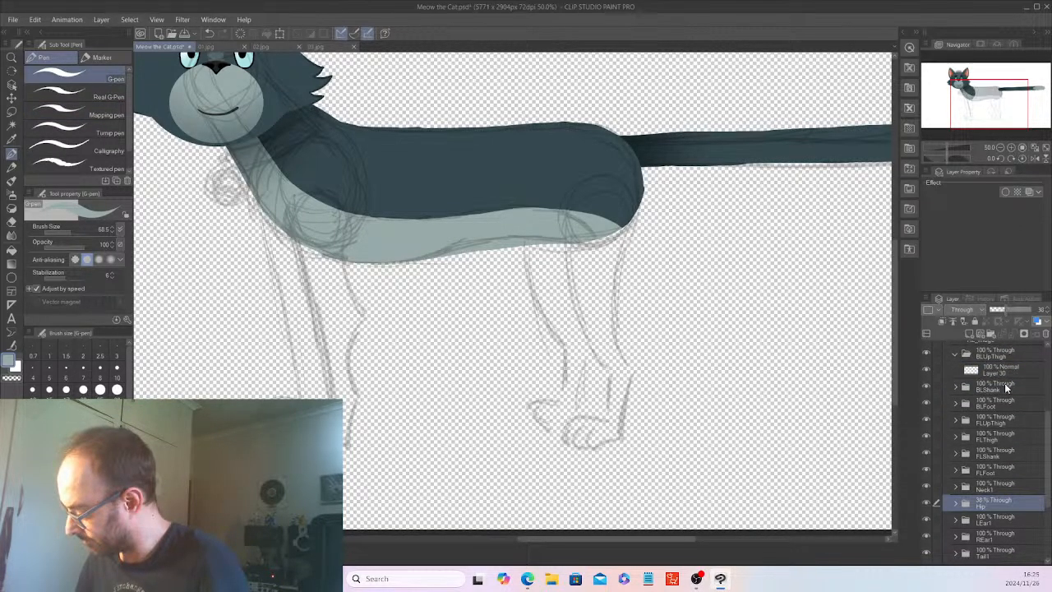
pyautogui.click(997, 371)
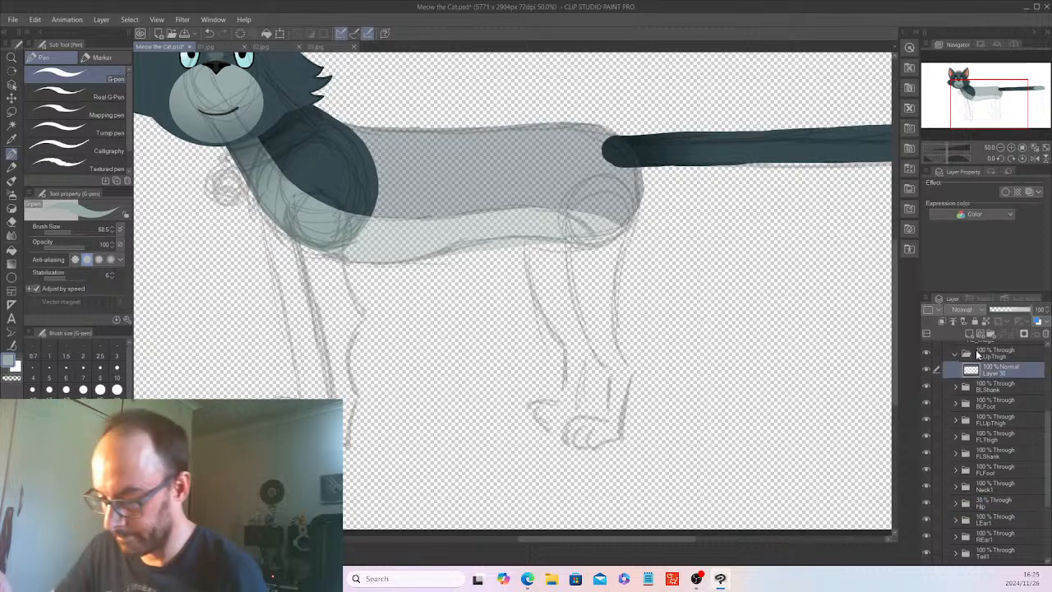
# Sample the tail's dark blue-grey as the drawing color for the G-pen.
pyautogui.click(12, 140)
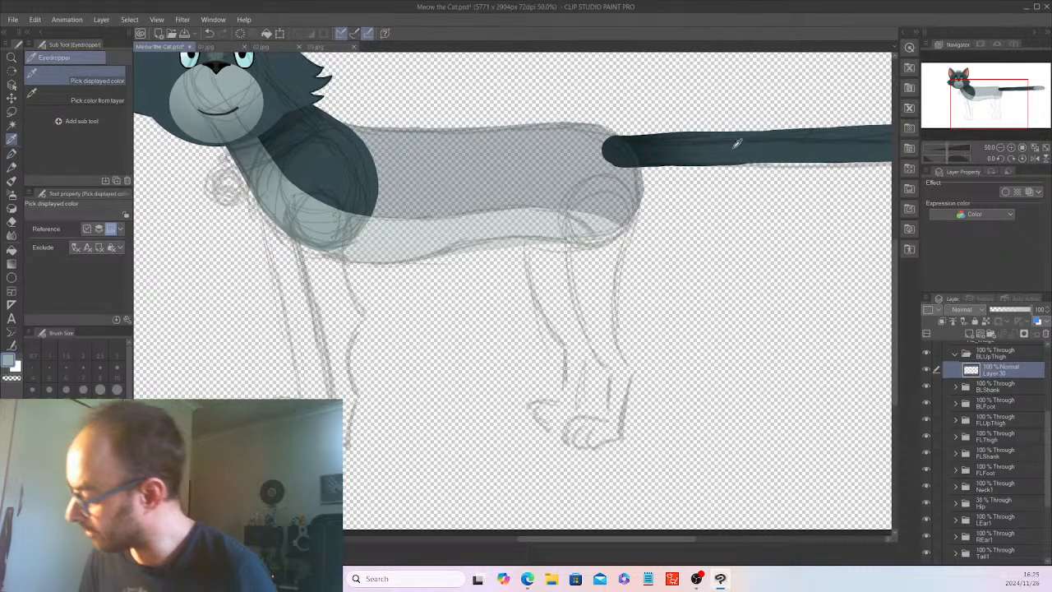
pyautogui.click(859, 147)
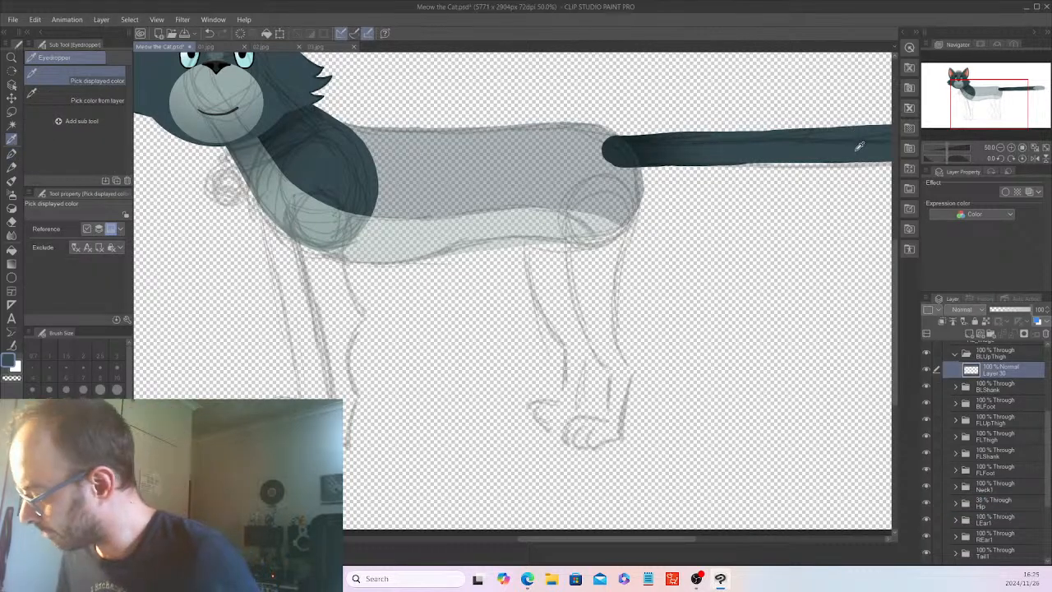
pyautogui.click(12, 155)
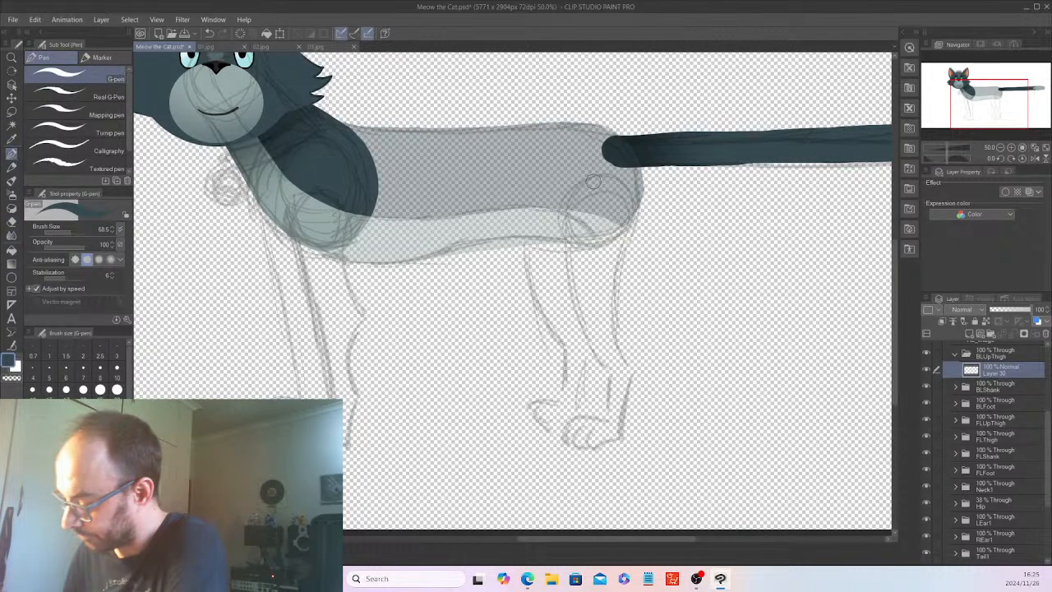
# Outline a circle over the sketched hind hip joint on the BLUpThigh layer and fill it with solid dark blue-grey.
pyautogui.moveTo(580, 179)
pyautogui.mouseDown()
pyautogui.moveTo(564, 201)
pyautogui.moveTo(569, 232)
pyautogui.moveTo(633, 226)
pyautogui.moveTo(641, 197)
pyautogui.moveTo(570, 193)
pyautogui.mouseUp()
pyautogui.hotkey('ctrl', 'z')
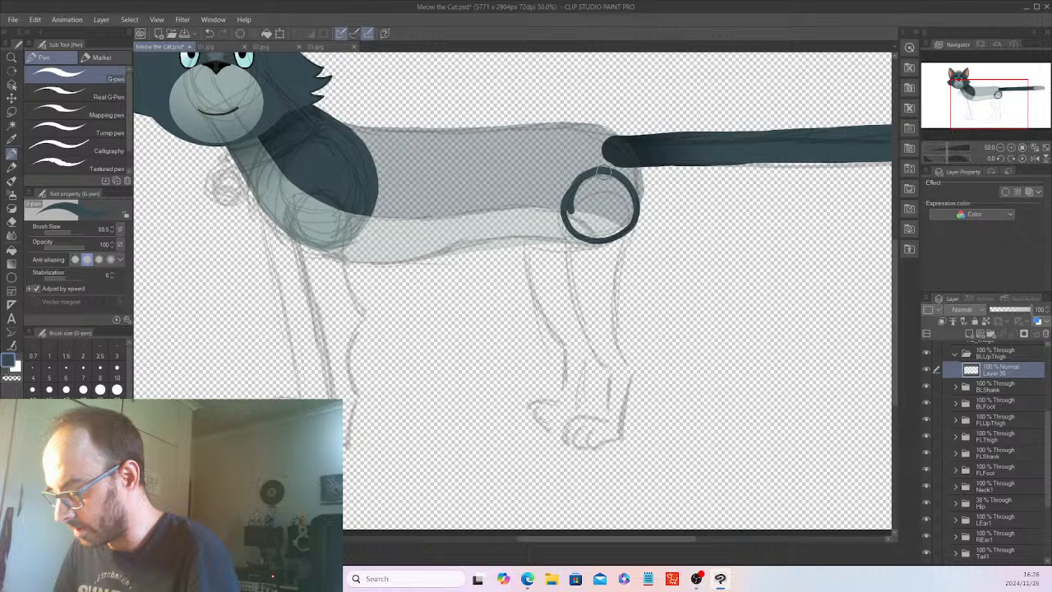
pyautogui.scroll(3, 604, 171)
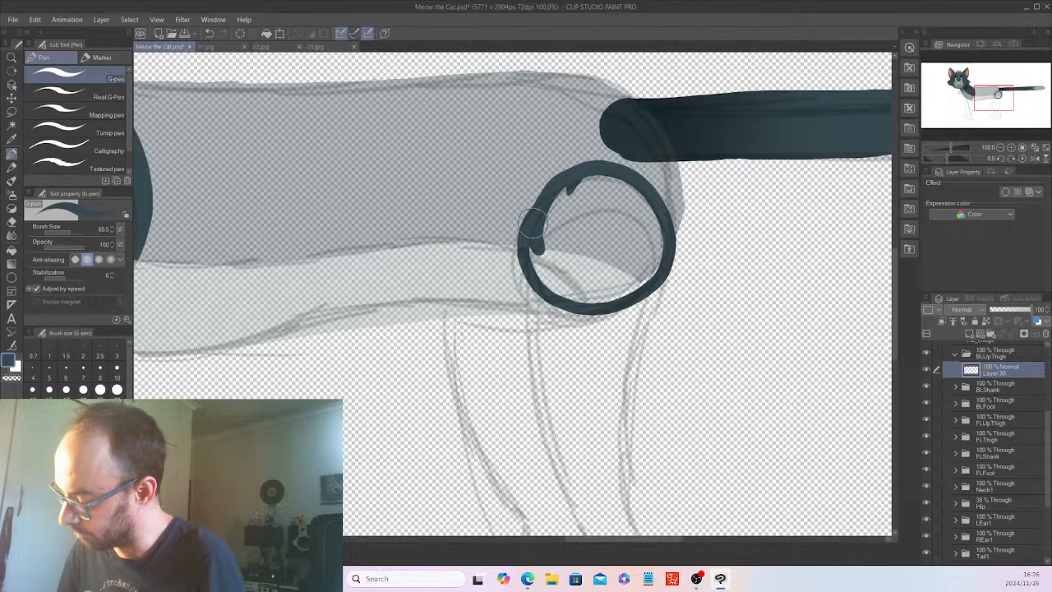
pyautogui.moveTo(532, 221)
pyautogui.mouseDown()
pyautogui.moveTo(609, 173)
pyautogui.moveTo(577, 185)
pyautogui.moveTo(526, 250)
pyautogui.moveTo(542, 245)
pyautogui.moveTo(611, 293)
pyautogui.moveTo(658, 252)
pyautogui.moveTo(657, 228)
pyautogui.moveTo(581, 281)
pyautogui.moveTo(614, 264)
pyautogui.moveTo(592, 193)
pyautogui.mouseUp()
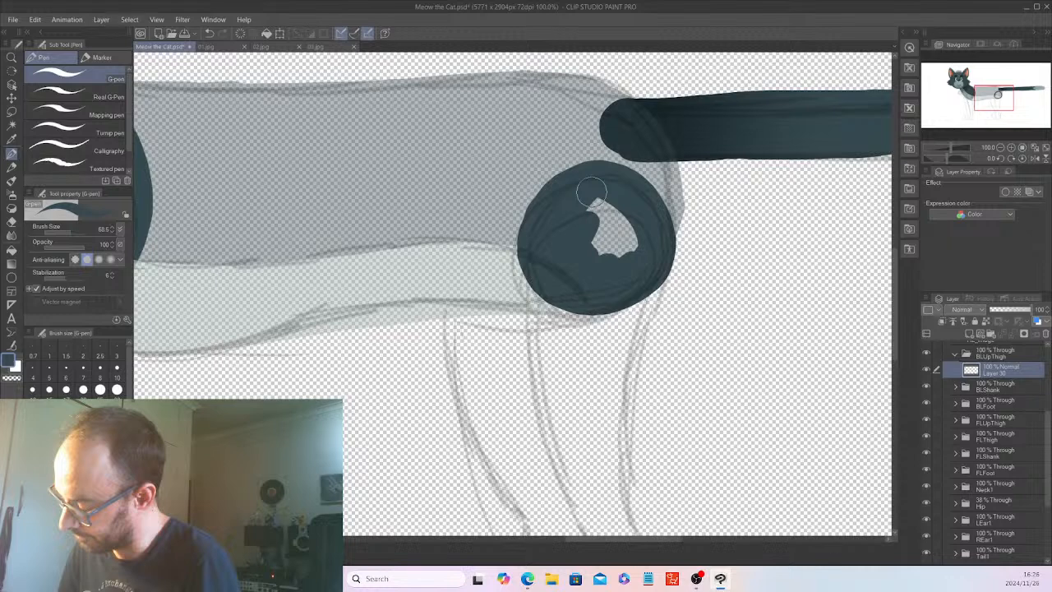
pyautogui.moveTo(592, 192); pyautogui.dragTo(622, 258)
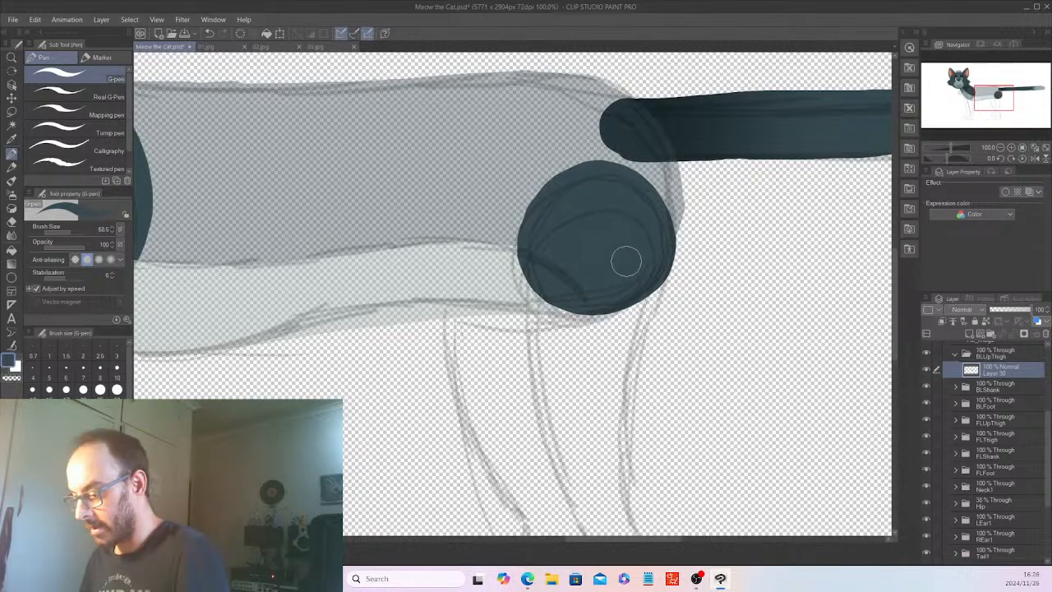
# Paint a small solid dark blue-grey circle over the sketched joint at the lower end of the hind thigh.
pyautogui.scroll(-3, 625, 260)
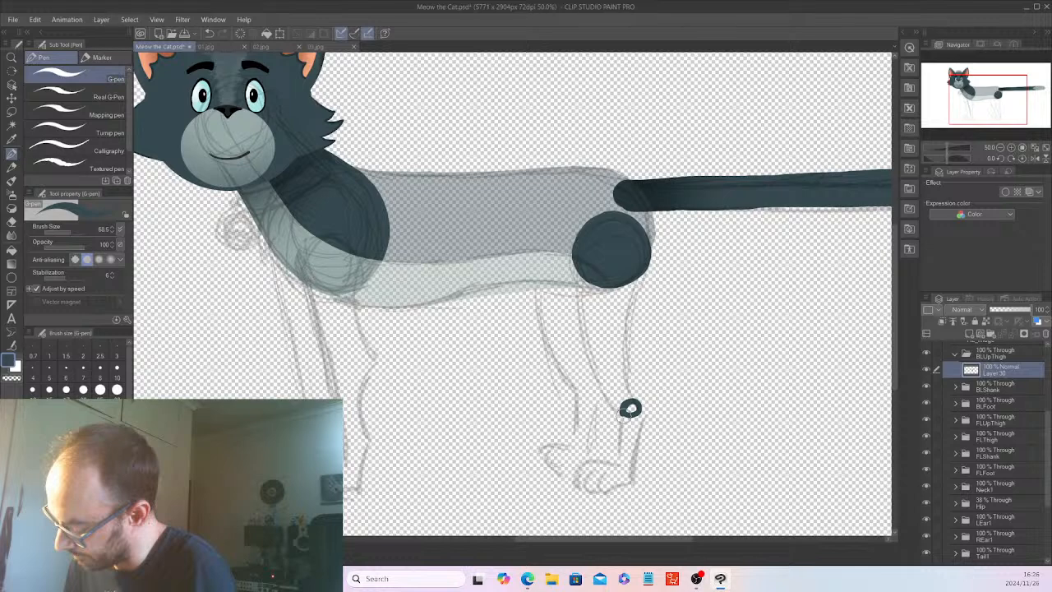
pyautogui.click(630, 409)
pyautogui.moveTo(626, 408); pyautogui.dragTo(638, 411)
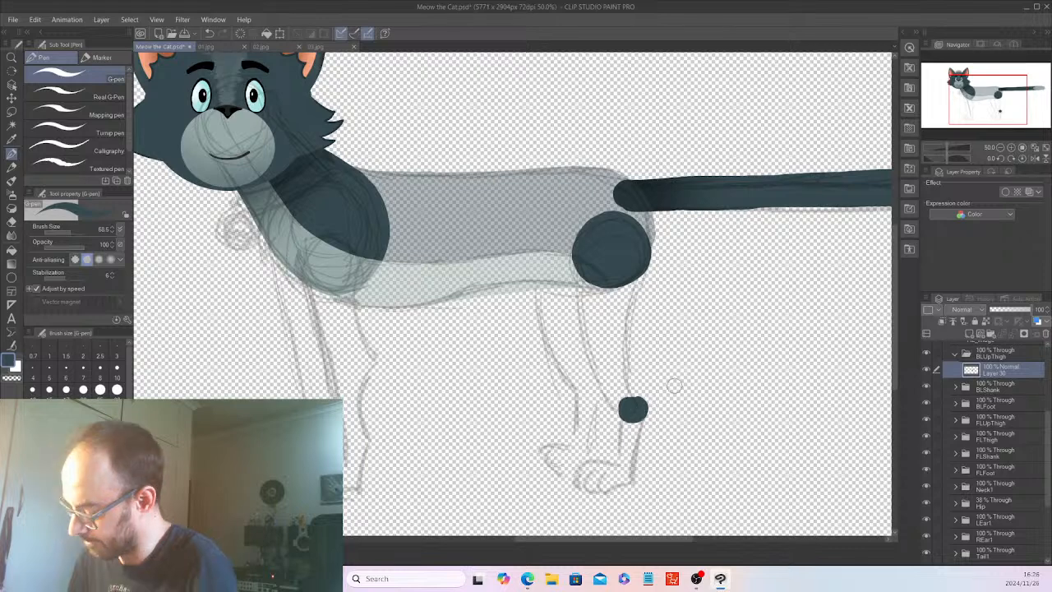
pyautogui.scroll(2, 674, 386)
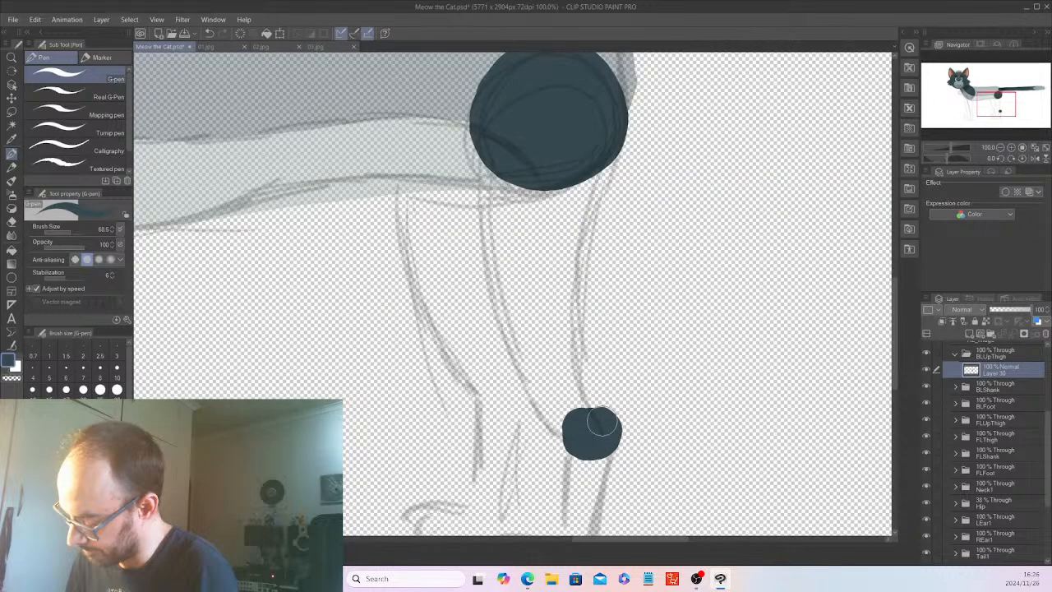
pyautogui.moveTo(601, 421); pyautogui.dragTo(606, 403)
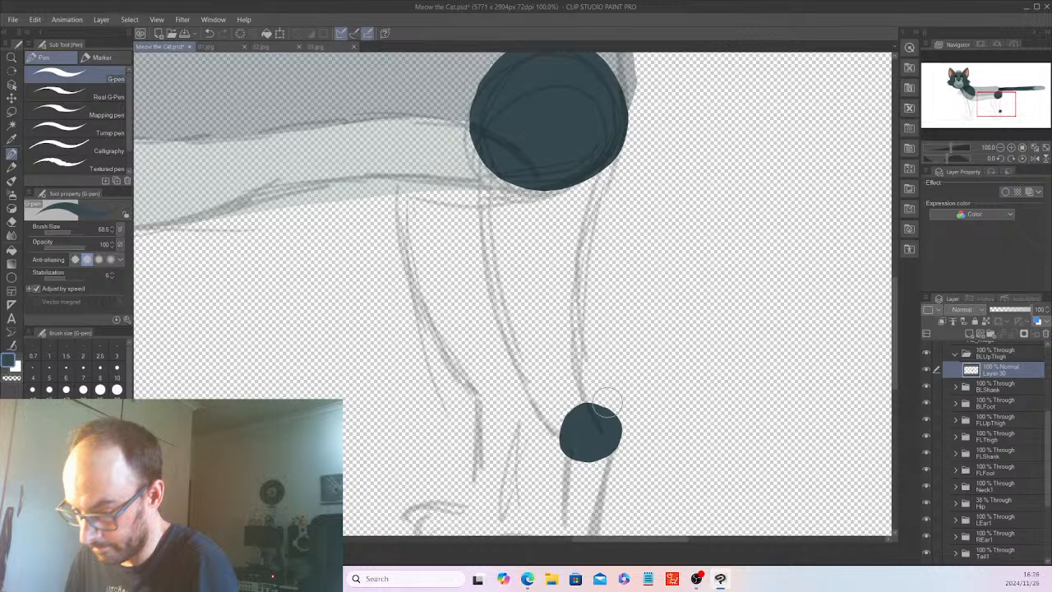
pyautogui.hotkey('ctrl', 'z')
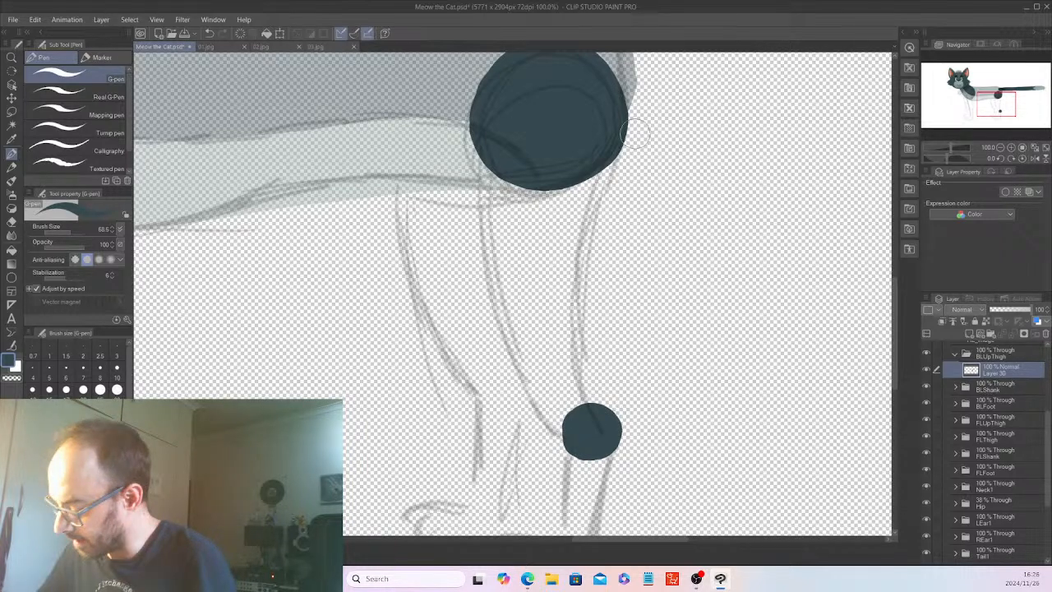
# Outline both sides of the hind thigh between the two joint circles and fill the shape with solid dark blue-grey.
pyautogui.moveTo(633, 136); pyautogui.dragTo(589, 375)
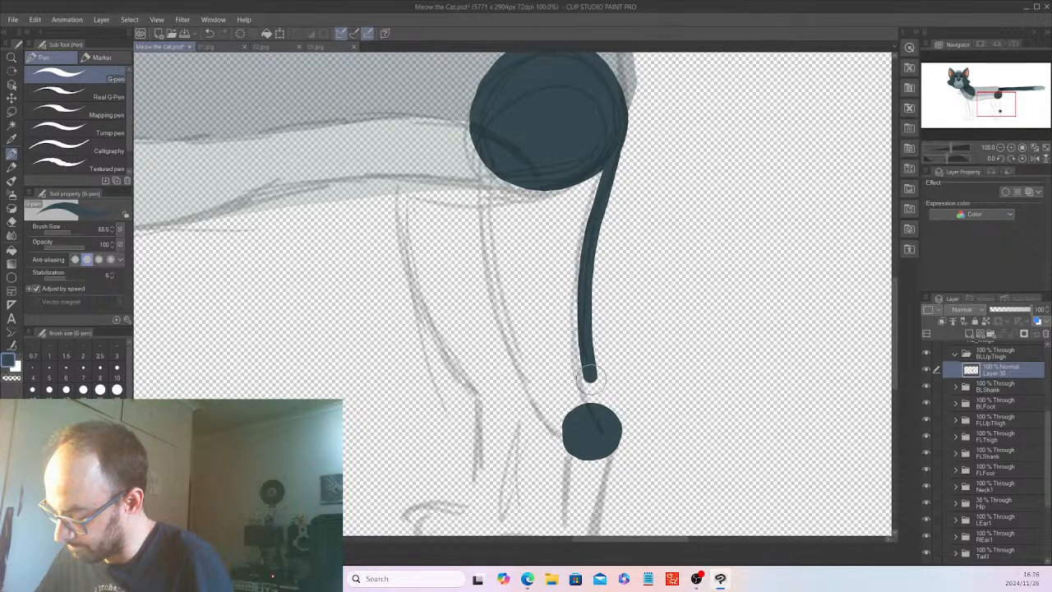
pyautogui.moveTo(471, 132); pyautogui.dragTo(573, 439)
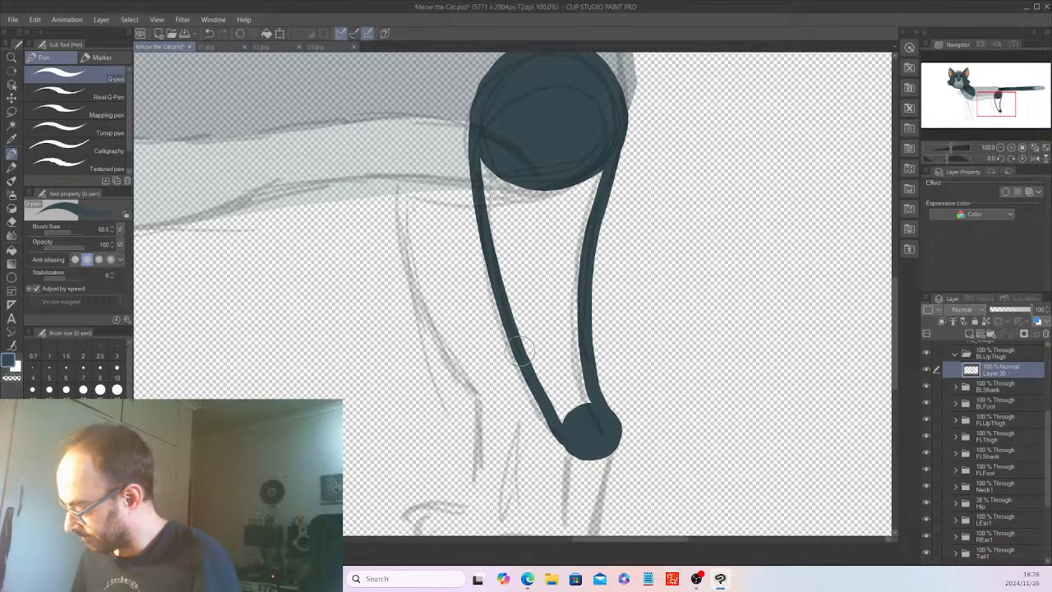
pyautogui.moveTo(503, 177)
pyautogui.mouseDown()
pyautogui.moveTo(497, 220)
pyautogui.moveTo(483, 183)
pyautogui.moveTo(528, 258)
pyautogui.moveTo(538, 213)
pyautogui.mouseUp()
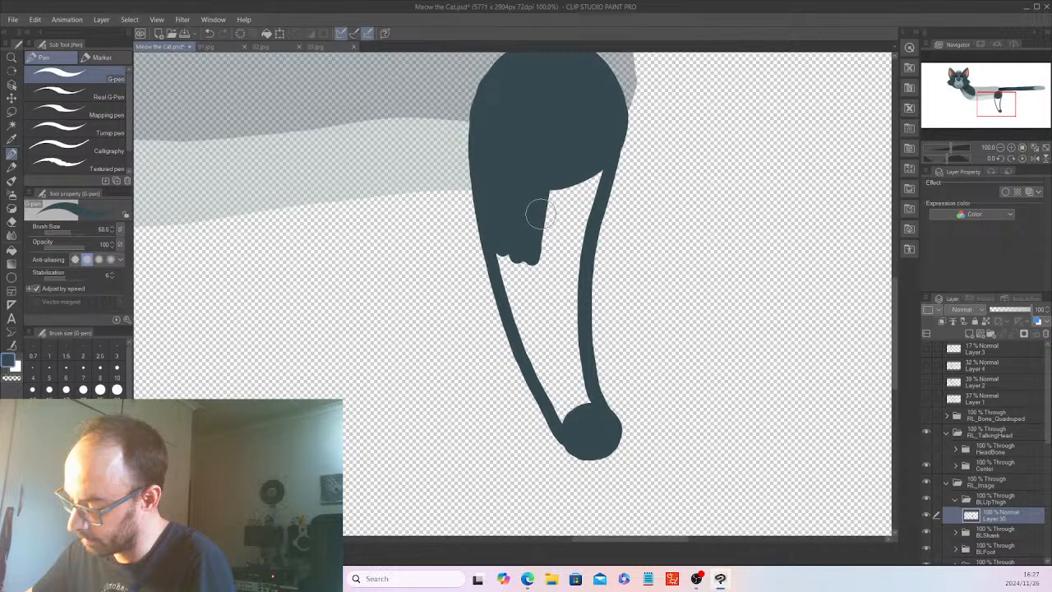
pyautogui.moveTo(539, 214); pyautogui.dragTo(540, 381)
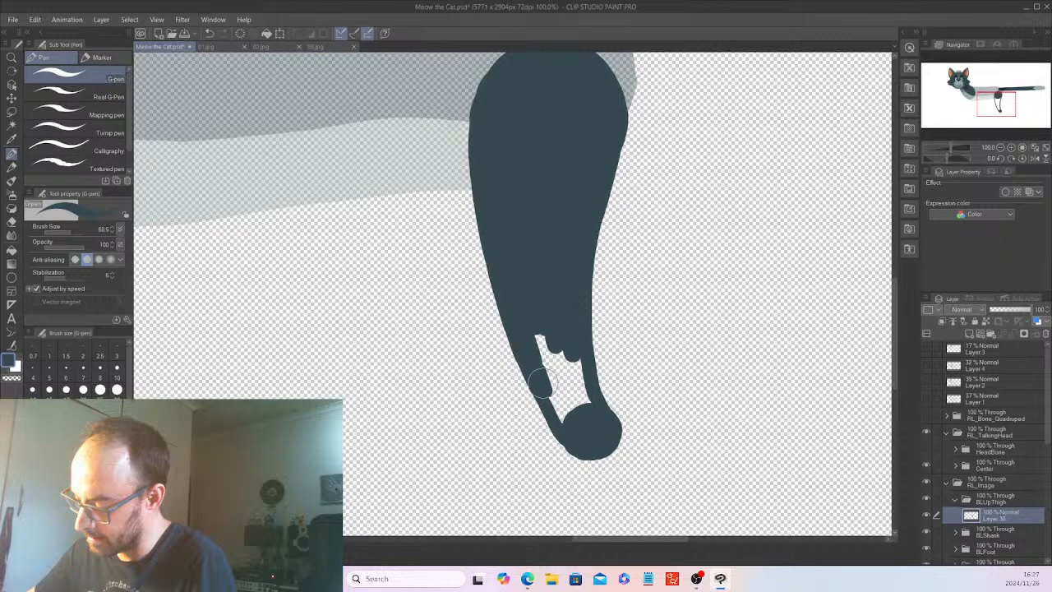
pyautogui.moveTo(542, 380); pyautogui.dragTo(555, 403)
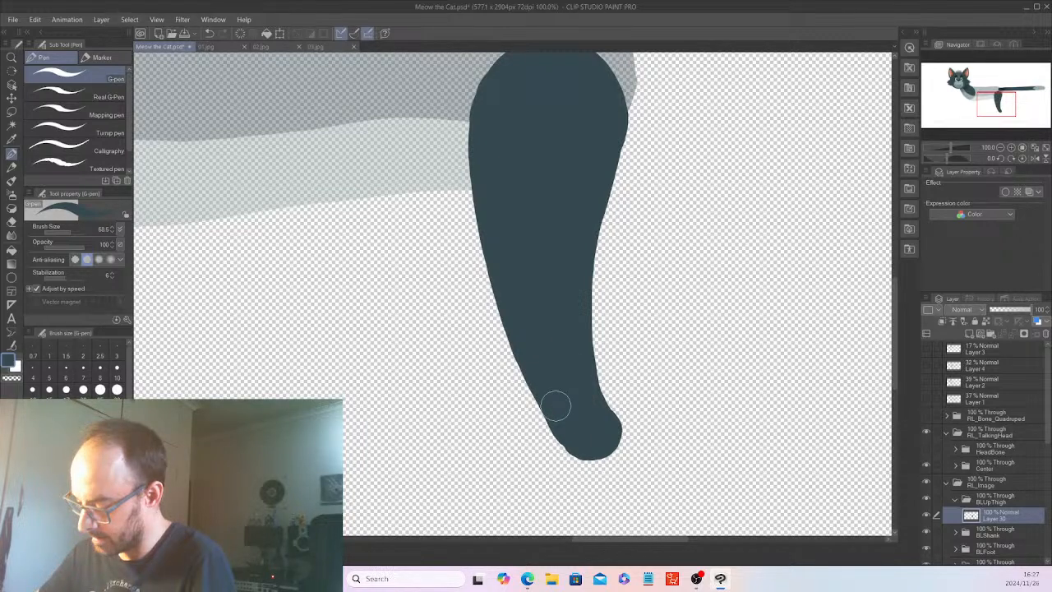
# Expand the BLShank folder and add a new raster layer inside it.
pyautogui.scroll(-4, 555, 405)
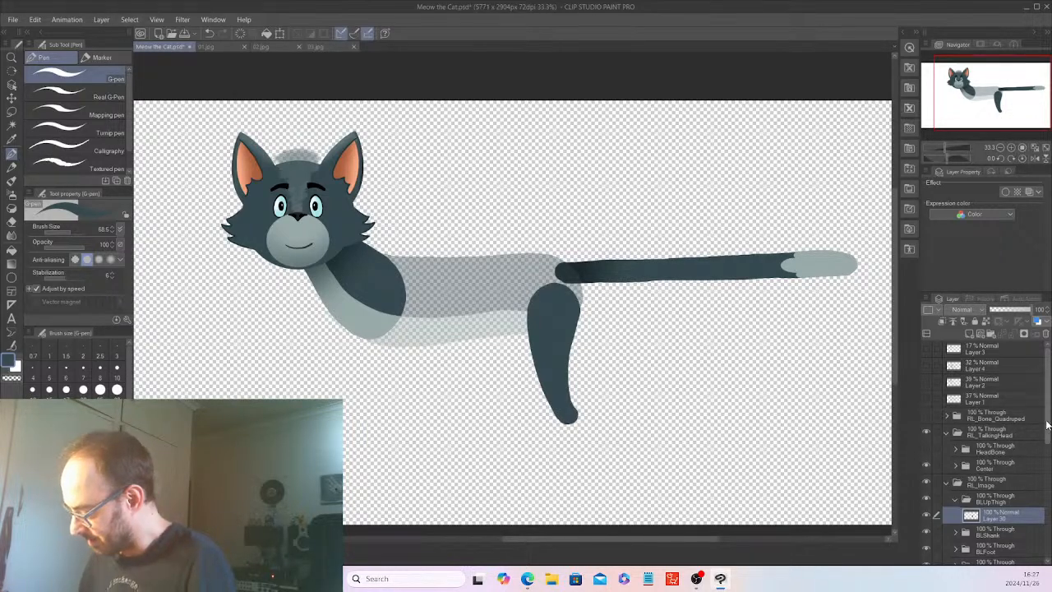
pyautogui.moveTo(1048, 426); pyautogui.dragTo(1049, 445)
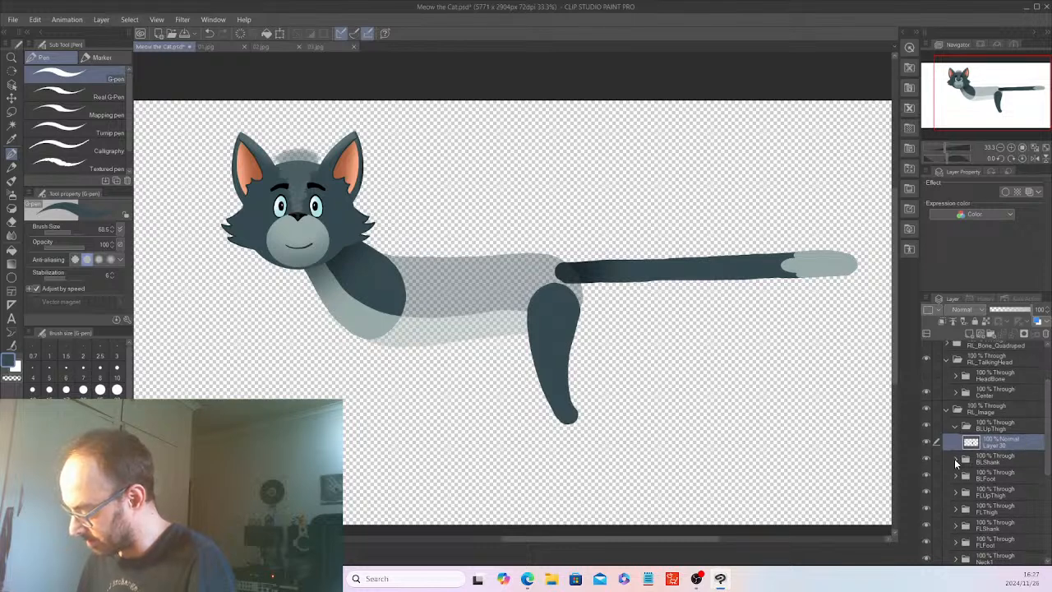
pyautogui.click(999, 460)
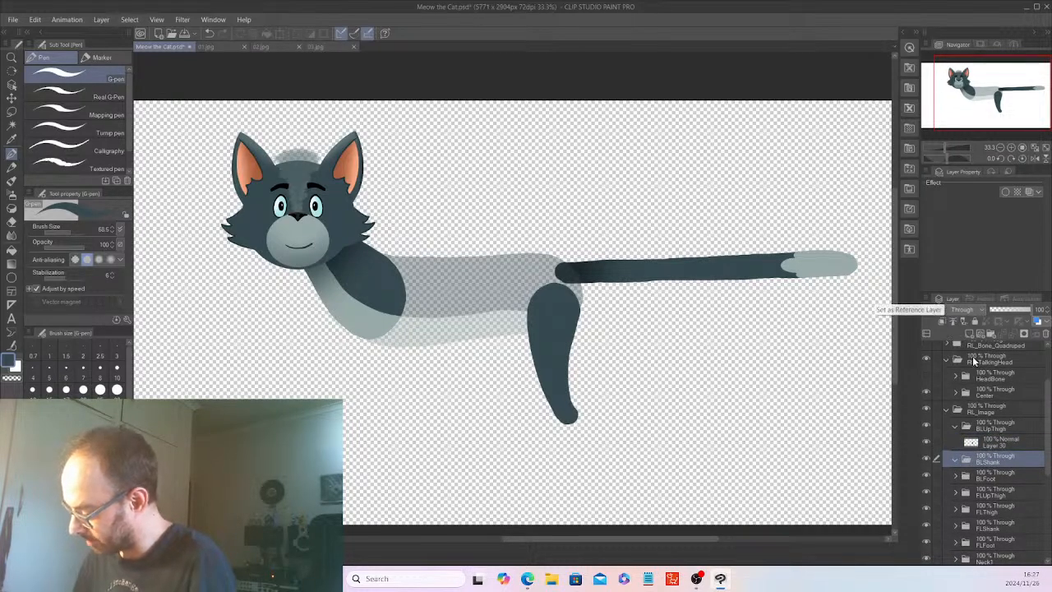
pyautogui.click(971, 336)
# Lower the thigh layer's opacity to 51%, restore the Hip folder to 100%, and select the new layer in BLShank.
pyautogui.click(1037, 445)
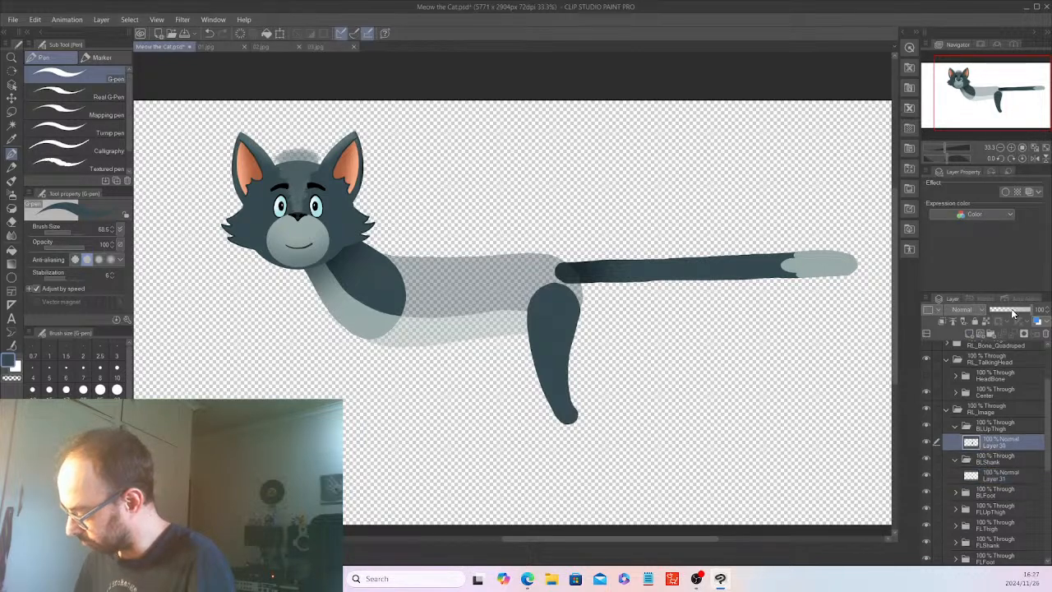
pyautogui.click(1012, 311)
pyautogui.scroll(-1, 1048, 447)
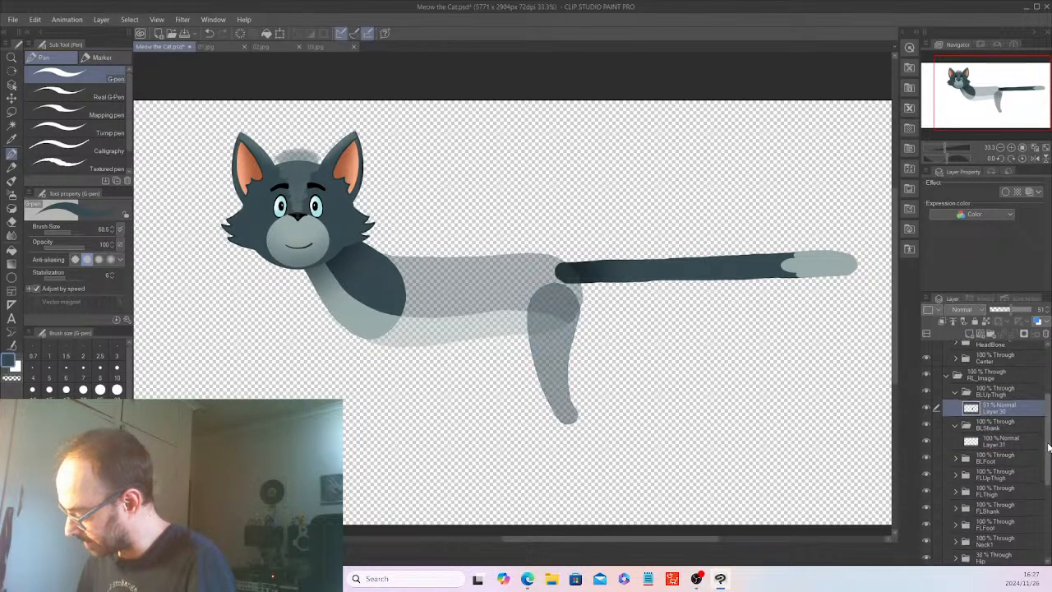
pyautogui.scroll(-1, 1044, 452)
pyautogui.click(1007, 527)
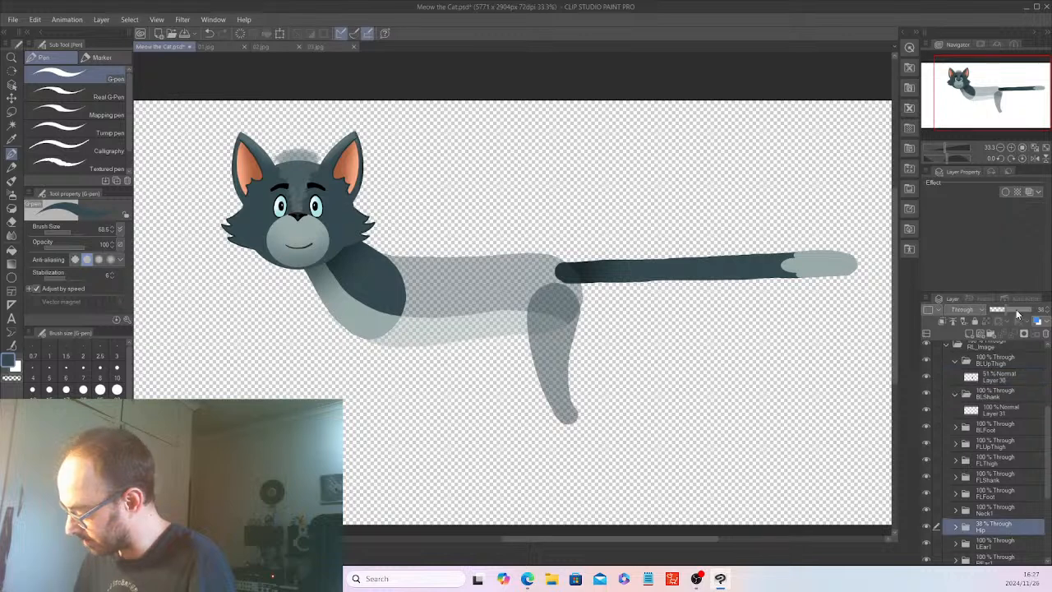
pyautogui.click(1047, 311)
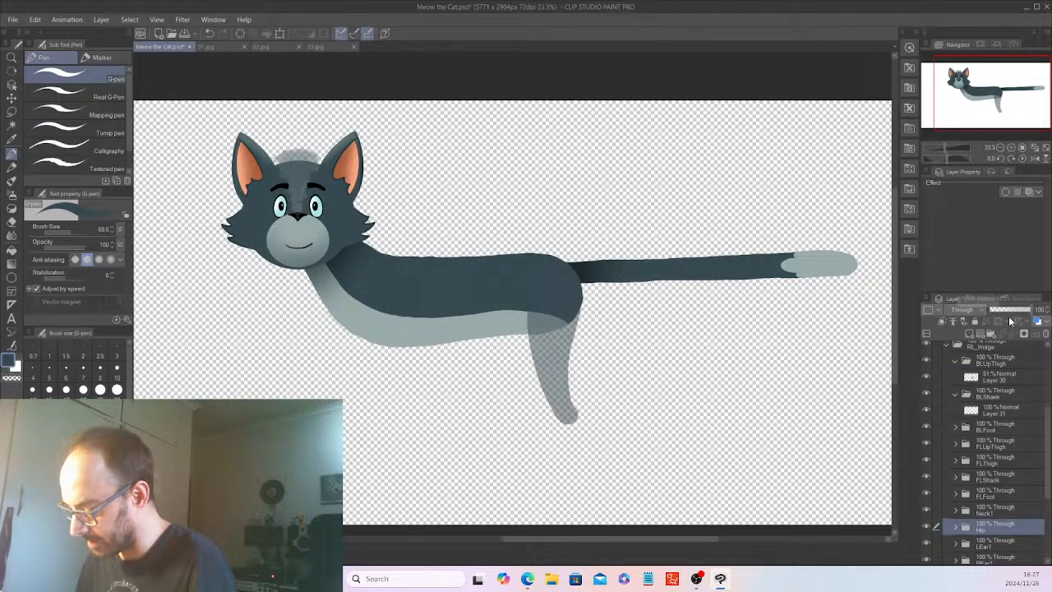
pyautogui.click(1012, 418)
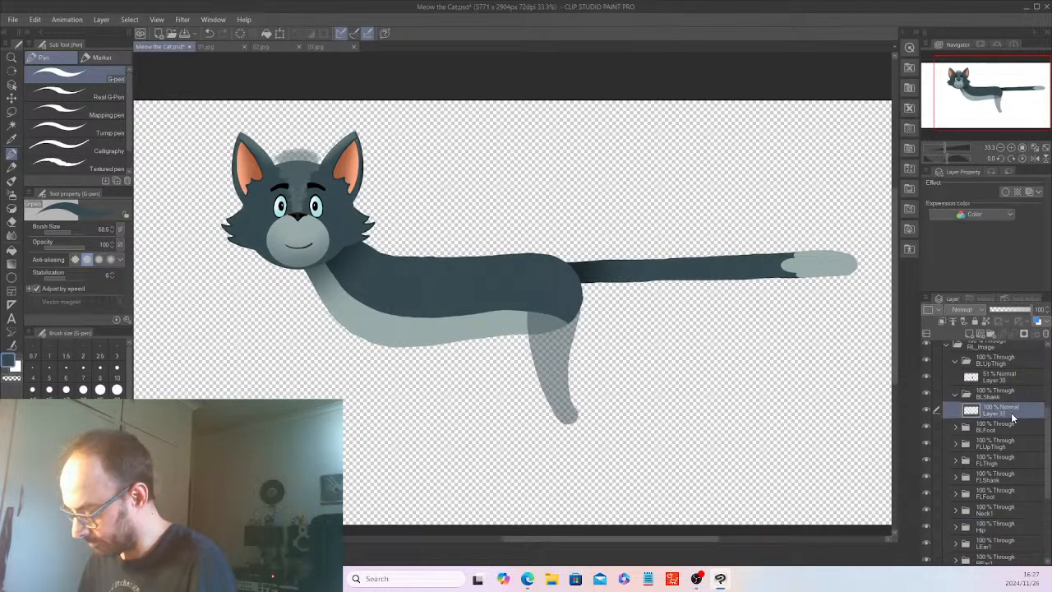
# Show the 32% opacity sketch layer, Layer 4, as a guide for the lower hind leg.
pyautogui.scroll(4, 1037, 411)
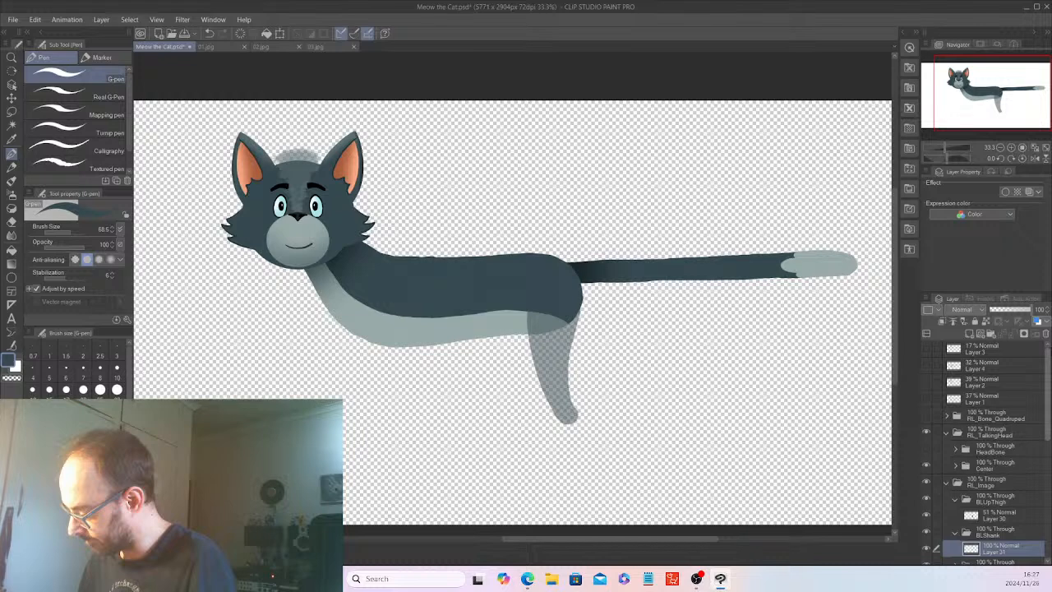
pyautogui.click(926, 366)
pyautogui.moveTo(1049, 416); pyautogui.dragTo(1050, 457)
pyautogui.hotkey('ctrl', '=')
pyautogui.hotkey('ctrl', '=')
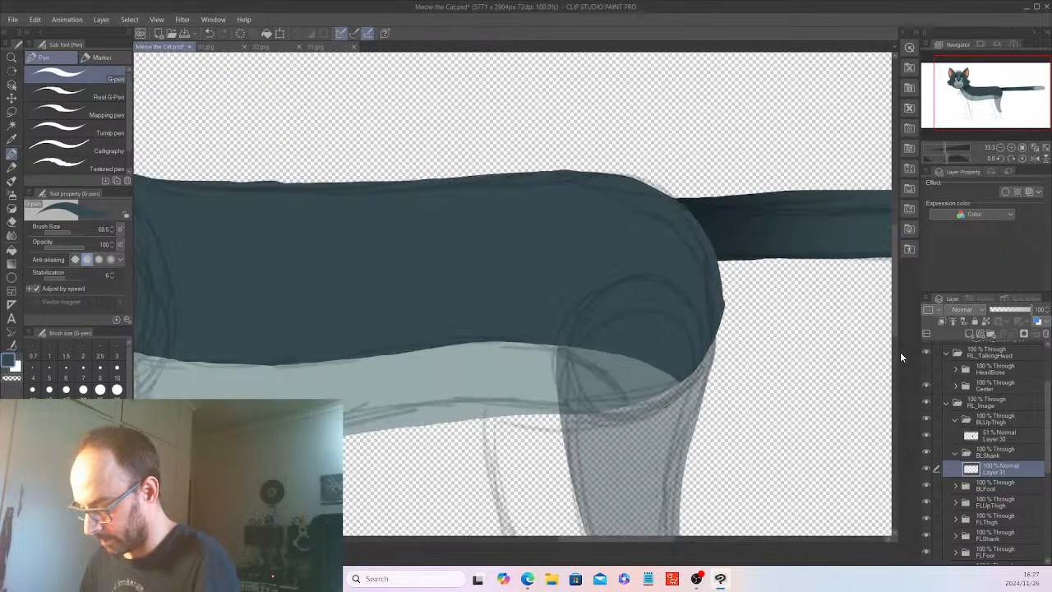
# Paint circles at the shank's upper and lower joints over the sketch and join them into a solid dark blue-grey shank.
pyautogui.moveTo(897, 326); pyautogui.dragTo(893, 411)
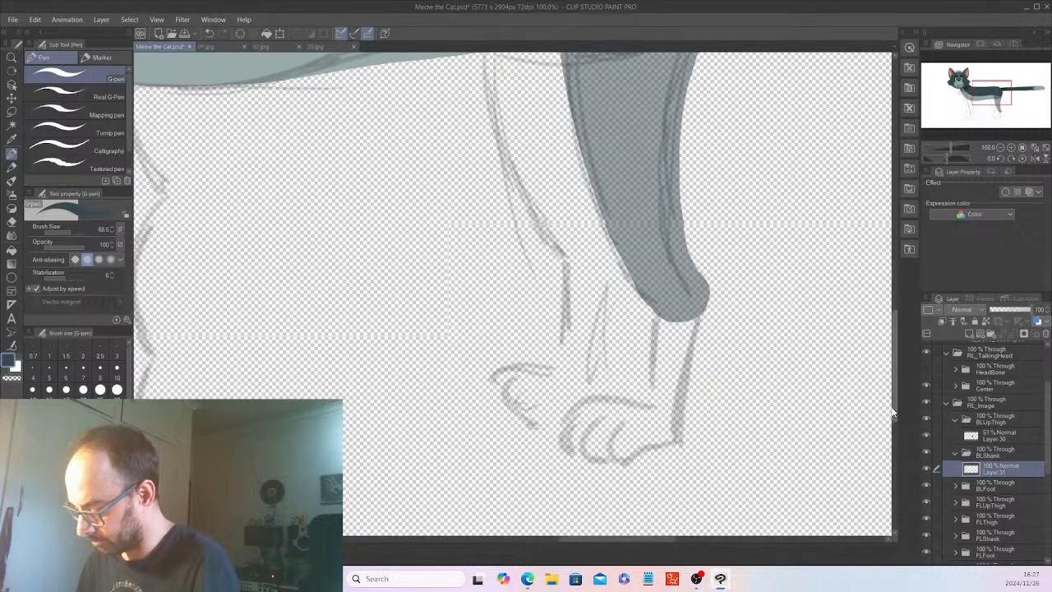
pyautogui.moveTo(664, 280)
pyautogui.mouseDown()
pyautogui.moveTo(685, 309)
pyautogui.moveTo(701, 297)
pyautogui.moveTo(697, 278)
pyautogui.moveTo(666, 293)
pyautogui.moveTo(681, 287)
pyautogui.mouseUp()
pyautogui.moveTo(659, 407); pyautogui.dragTo(663, 421)
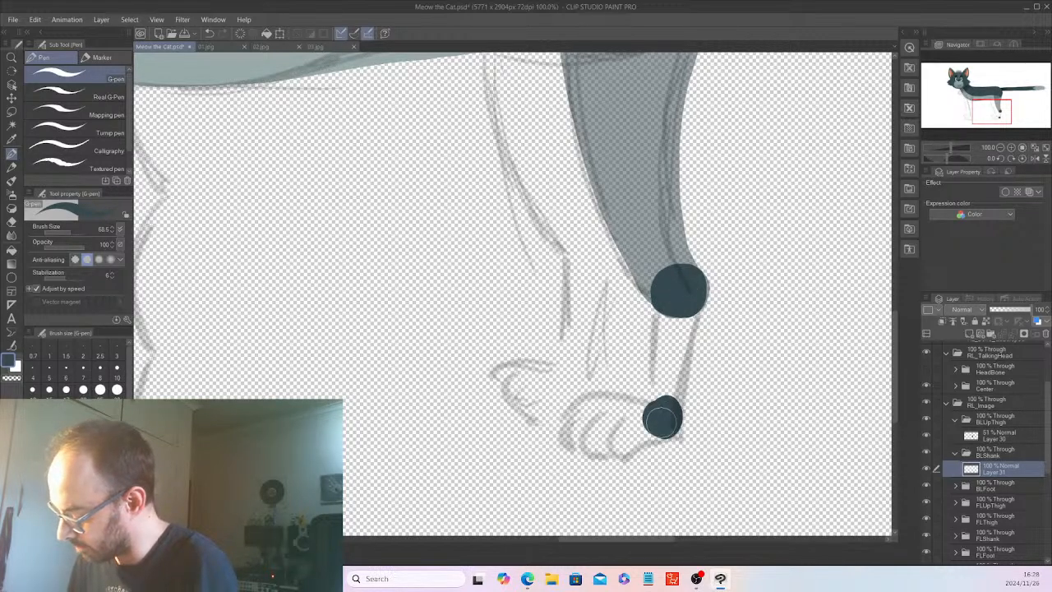
pyautogui.moveTo(657, 311)
pyautogui.mouseDown()
pyautogui.moveTo(656, 417)
pyautogui.moveTo(660, 296)
pyautogui.moveTo(670, 415)
pyautogui.moveTo(684, 329)
pyautogui.moveTo(674, 314)
pyautogui.moveTo(662, 415)
pyautogui.moveTo(670, 390)
pyautogui.mouseUp()
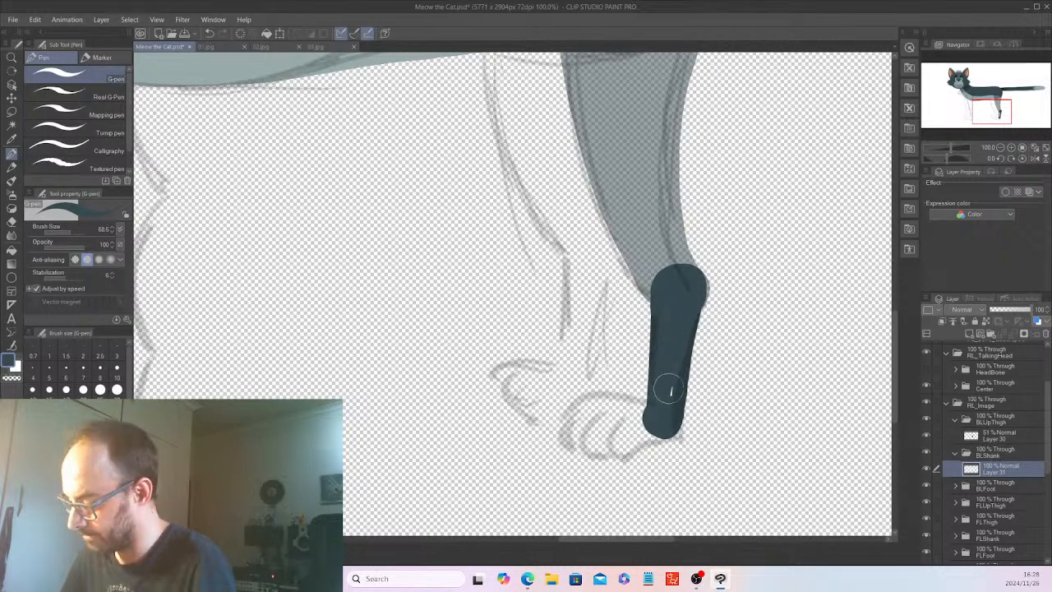
# Collapse the BLShank and BLUpThigh folders, add a raster layer in BLFoot, and sample light grey-blue for the G-pen.
pyautogui.click(954, 452)
pyautogui.click(956, 420)
pyautogui.click(1000, 454)
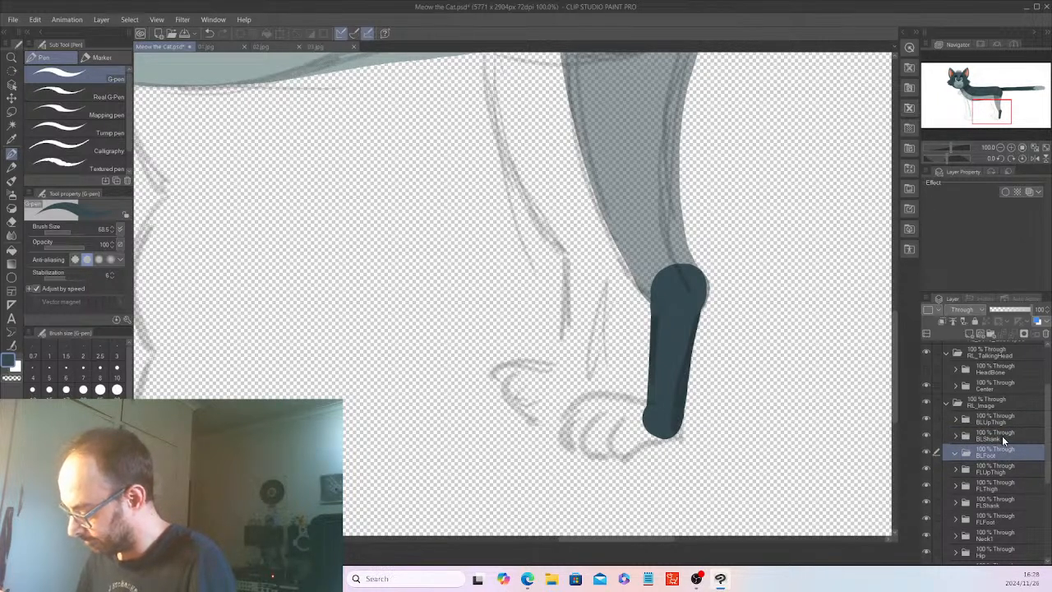
pyautogui.click(968, 331)
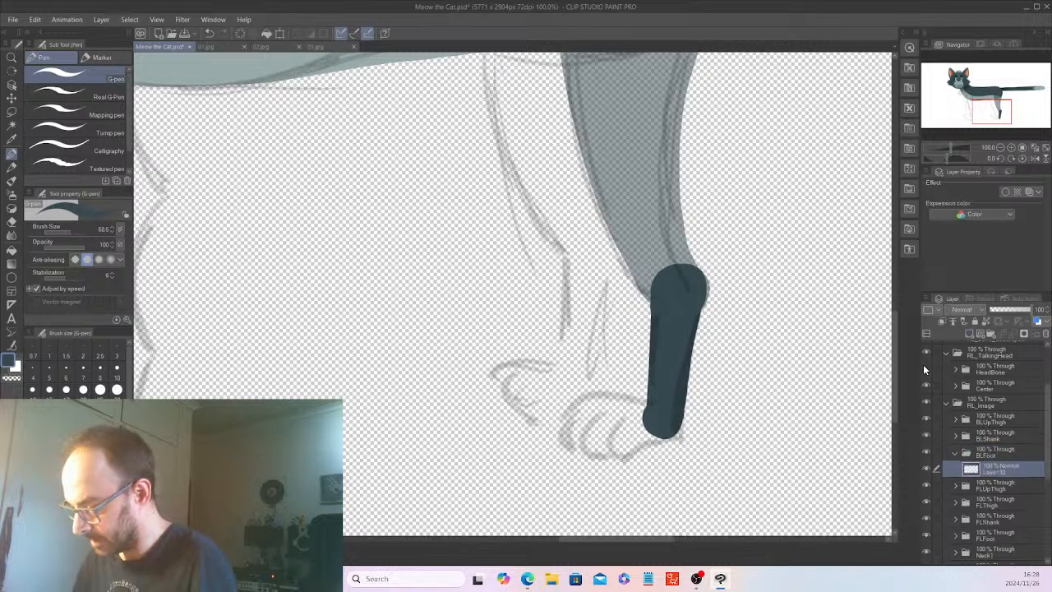
pyautogui.click(11, 140)
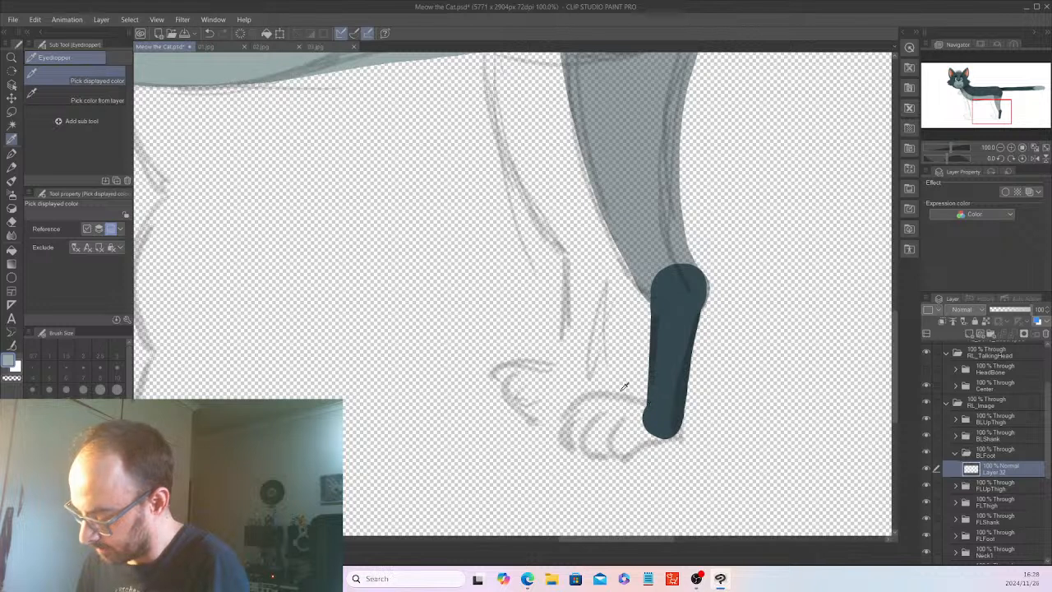
pyautogui.click(12, 153)
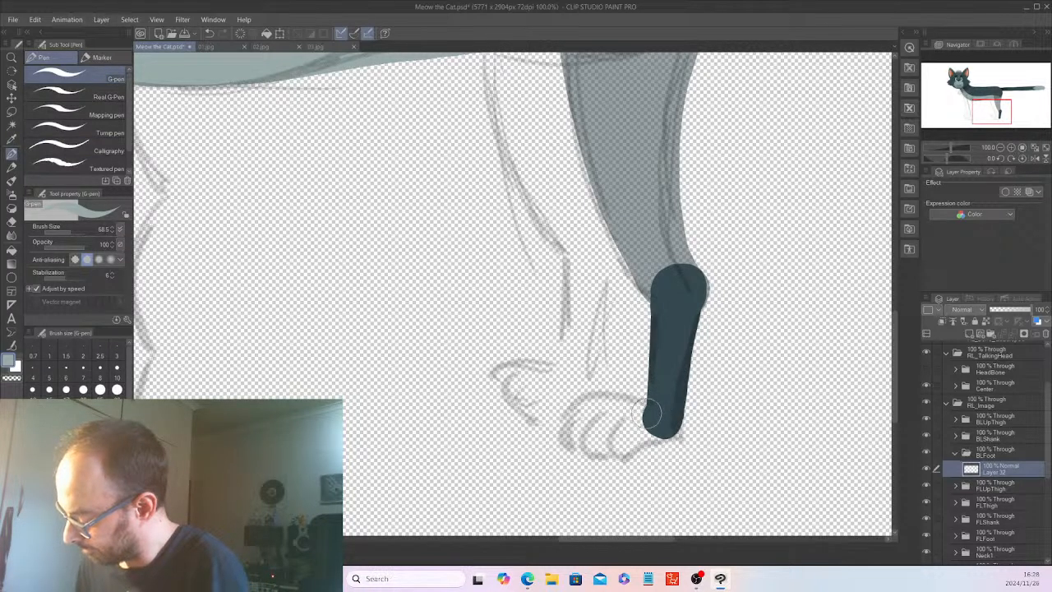
# Move the BLFoot folder above BLShank and paint the hind paw on its layer in solid light grey-blue over the sketch.
pyautogui.moveTo(1003, 455); pyautogui.dragTo(1000, 428)
pyautogui.click(1006, 451)
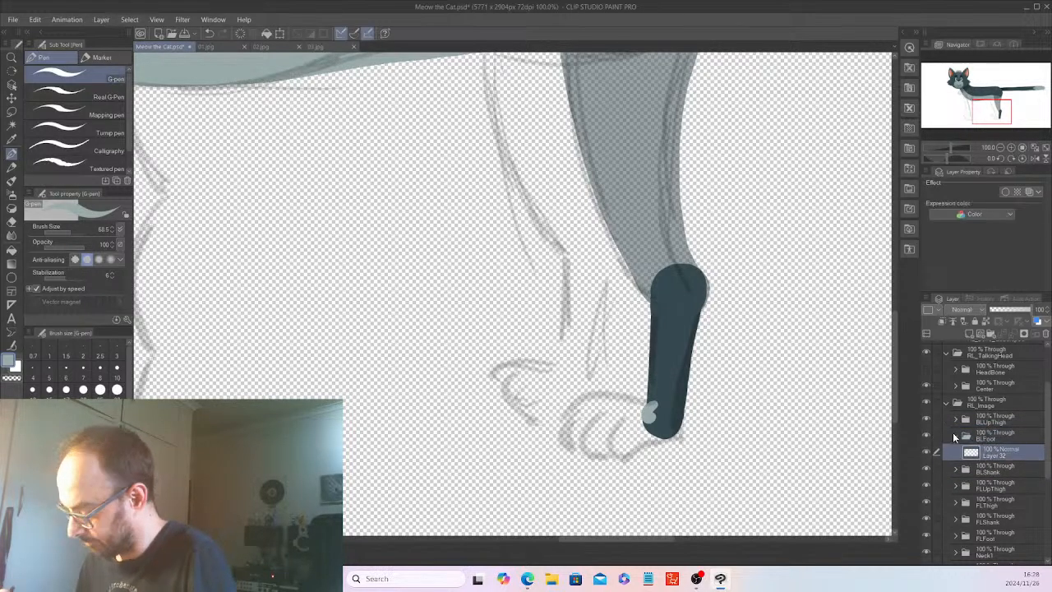
pyautogui.moveTo(655, 426)
pyautogui.mouseDown()
pyautogui.moveTo(655, 416)
pyautogui.moveTo(647, 425)
pyautogui.moveTo(663, 433)
pyautogui.moveTo(675, 422)
pyautogui.moveTo(635, 404)
pyautogui.moveTo(578, 402)
pyautogui.moveTo(567, 436)
pyautogui.moveTo(586, 436)
pyautogui.moveTo(603, 415)
pyautogui.moveTo(595, 436)
pyautogui.moveTo(610, 444)
pyautogui.moveTo(626, 427)
pyautogui.moveTo(615, 444)
pyautogui.moveTo(654, 428)
pyautogui.moveTo(645, 415)
pyautogui.moveTo(617, 414)
pyautogui.moveTo(662, 425)
pyautogui.moveTo(670, 411)
pyautogui.mouseUp()
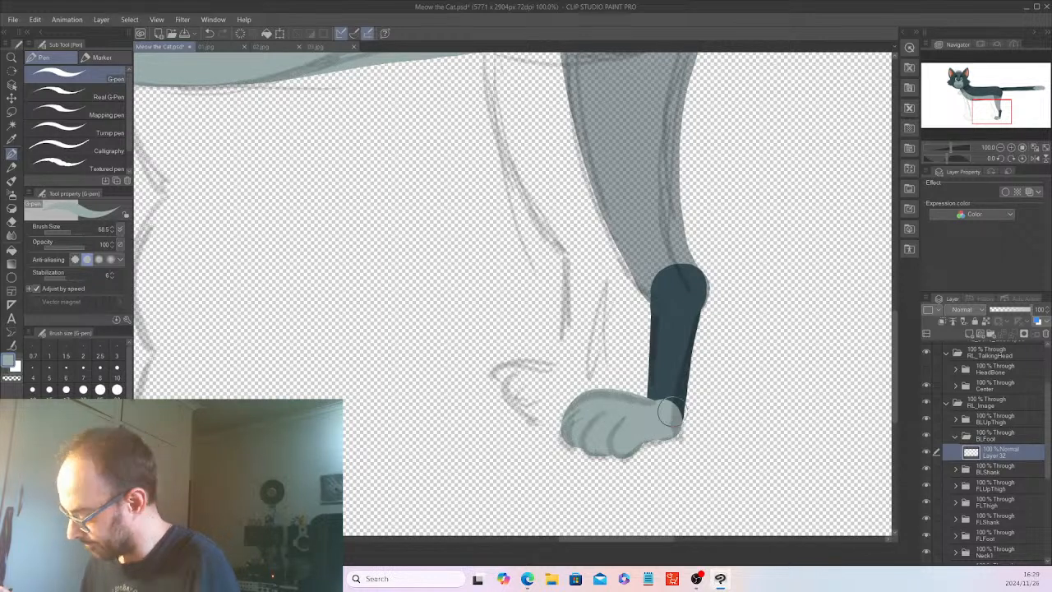
# Expand BLShank, add a new raster layer above the shank artwork, and reselect the artwork layer.
pyautogui.click(956, 468)
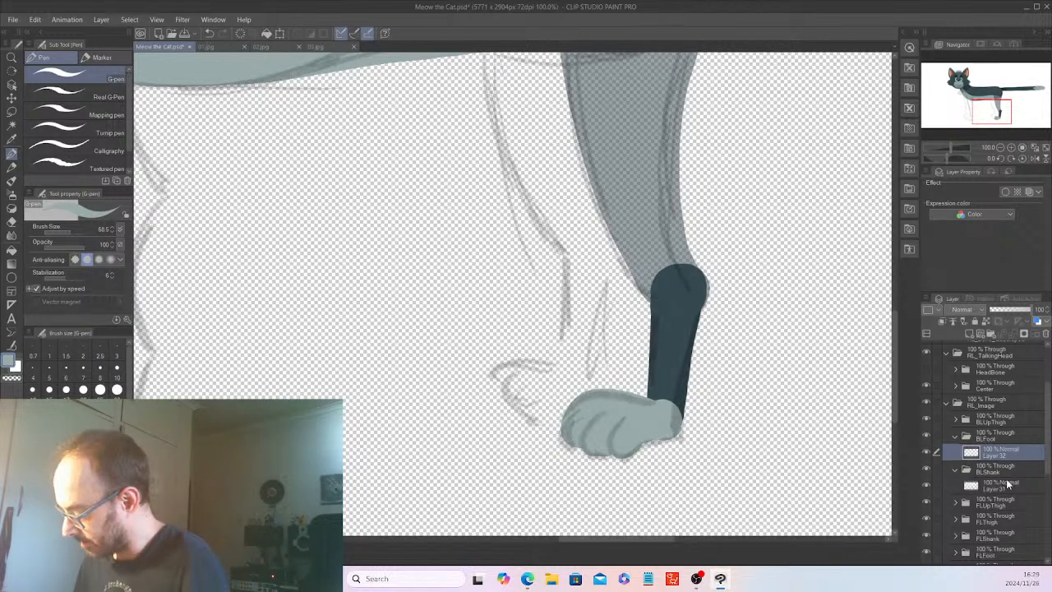
pyautogui.click(1001, 485)
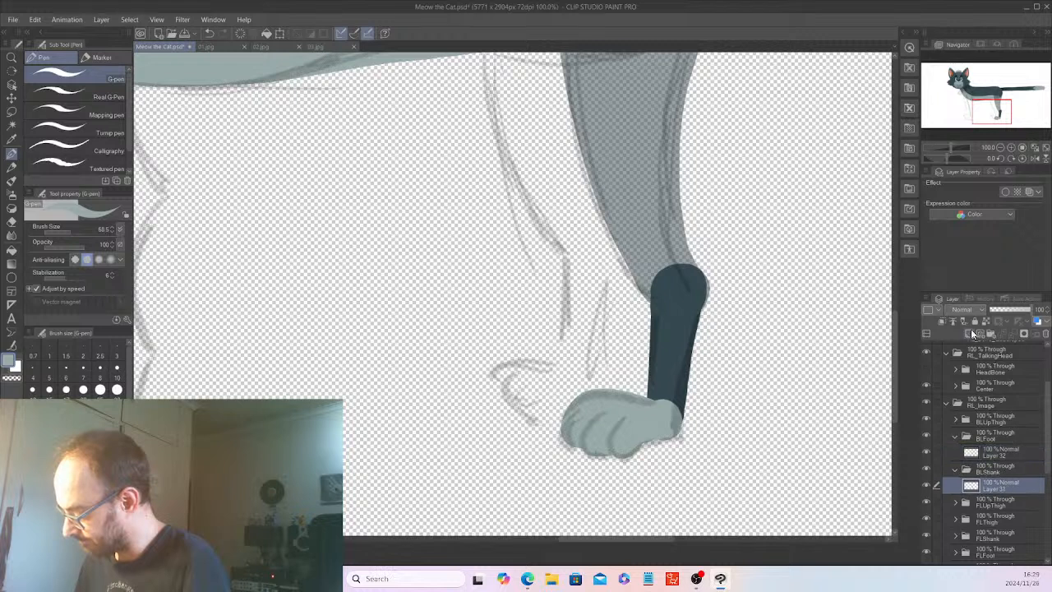
pyautogui.click(970, 335)
pyautogui.click(1011, 500)
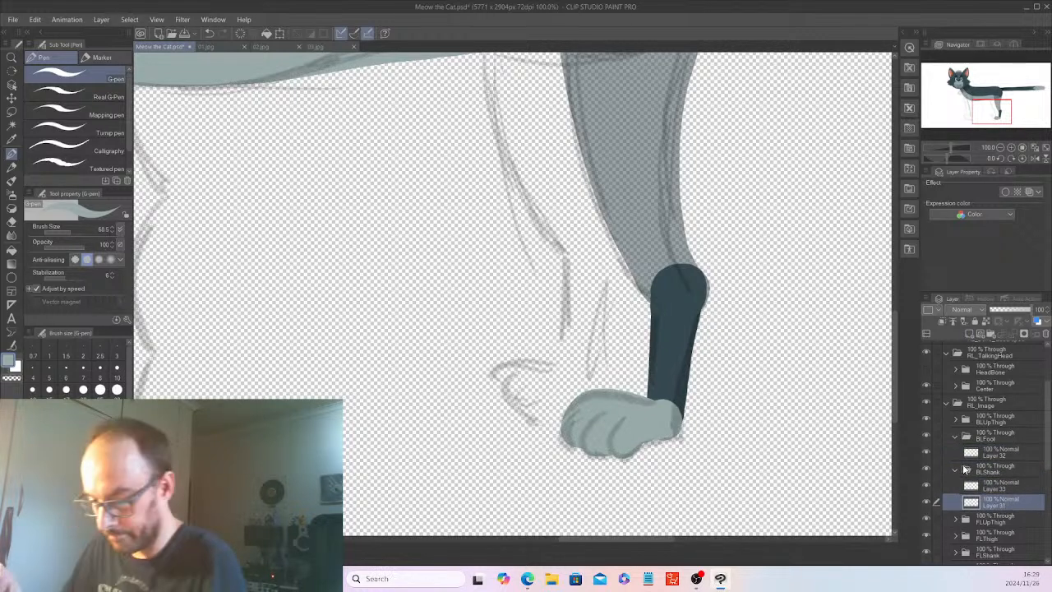
# Select the painted shank shape with Auto select, referring to the editing layer only, and hide the sketch layer.
pyautogui.click(10, 127)
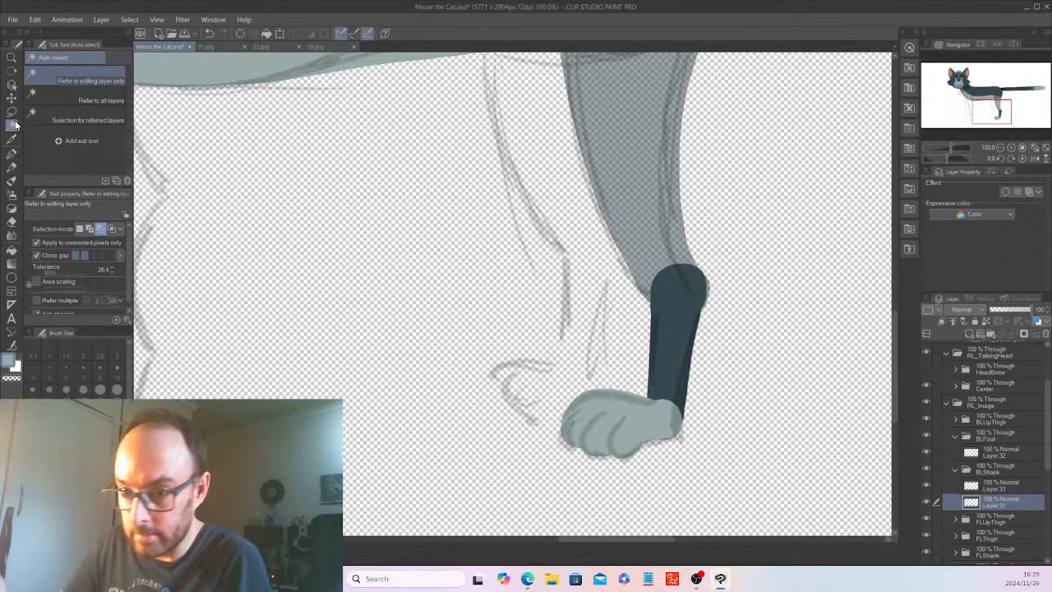
pyautogui.click(678, 339)
pyautogui.scroll(3, 1040, 411)
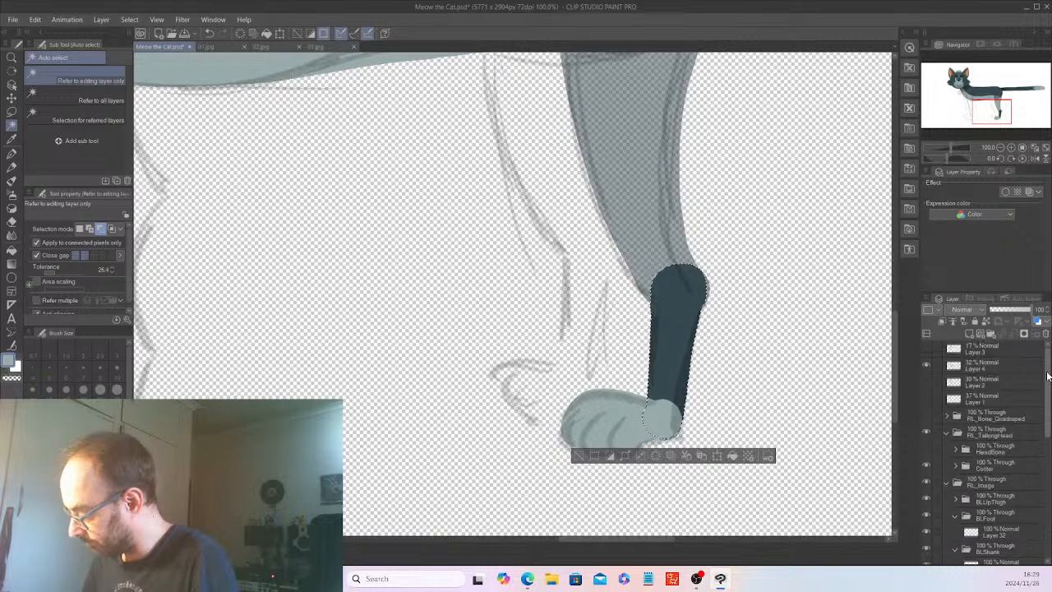
pyautogui.moveTo(1046, 423); pyautogui.dragTo(1047, 478)
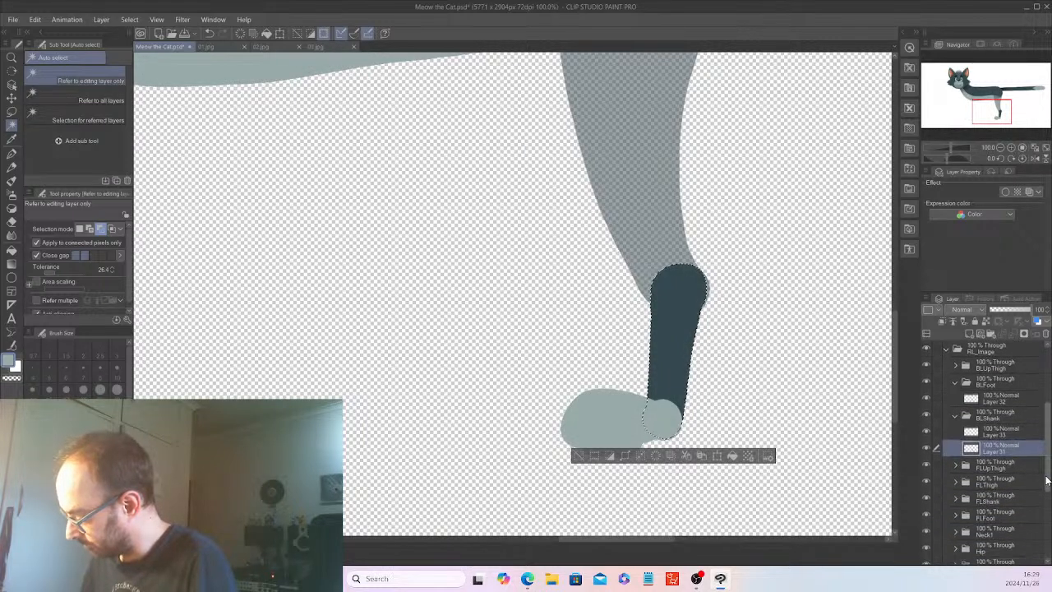
# On the upper BLShank layer, paint a light grey-blue fur marking over the lower shank with the G-pen, and clear the selection.
pyautogui.click(1003, 430)
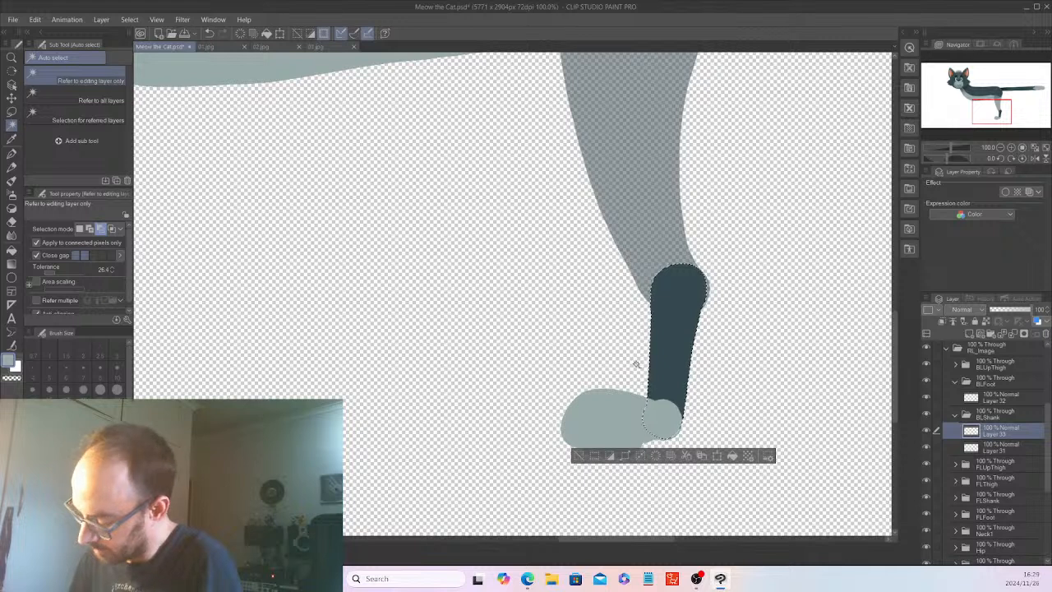
pyautogui.click(12, 167)
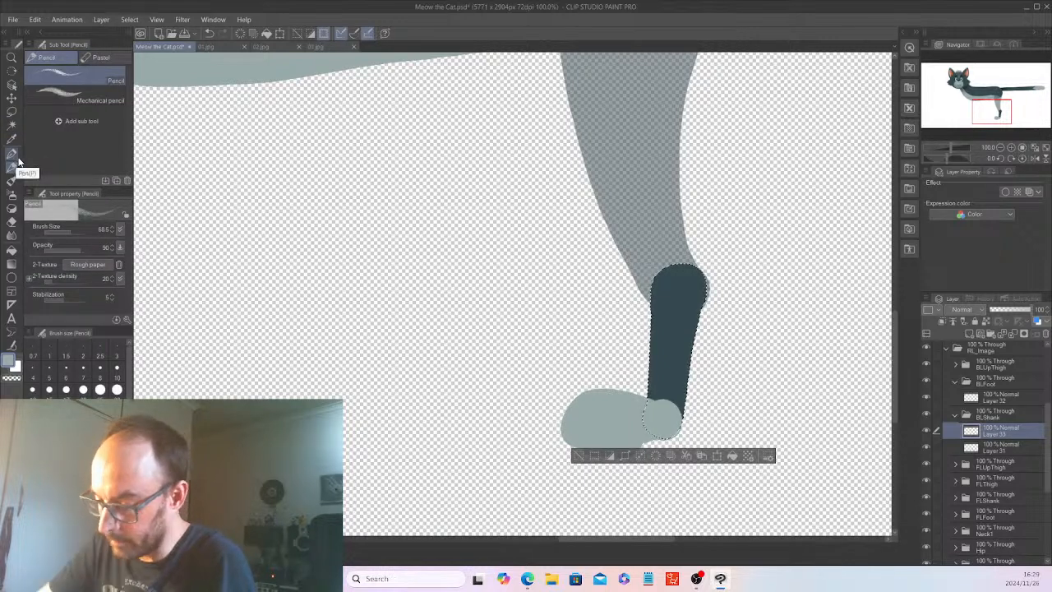
pyautogui.click(11, 153)
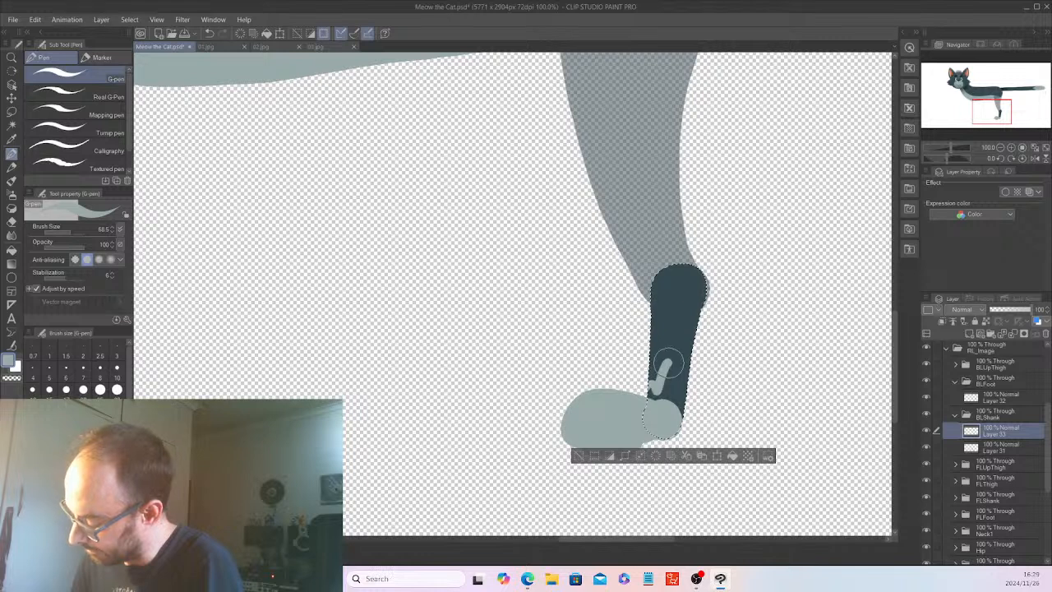
pyautogui.moveTo(686, 388)
pyautogui.mouseDown()
pyautogui.moveTo(650, 397)
pyautogui.moveTo(663, 382)
pyautogui.moveTo(680, 417)
pyautogui.moveTo(682, 406)
pyautogui.moveTo(655, 406)
pyautogui.mouseUp()
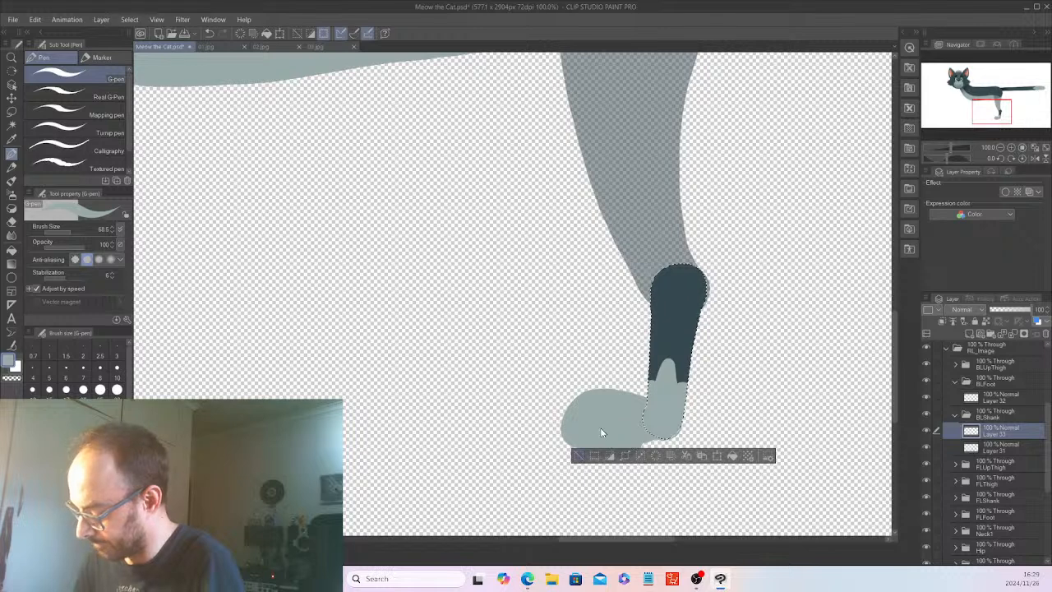
pyautogui.hotkey('ctrl', 'd')
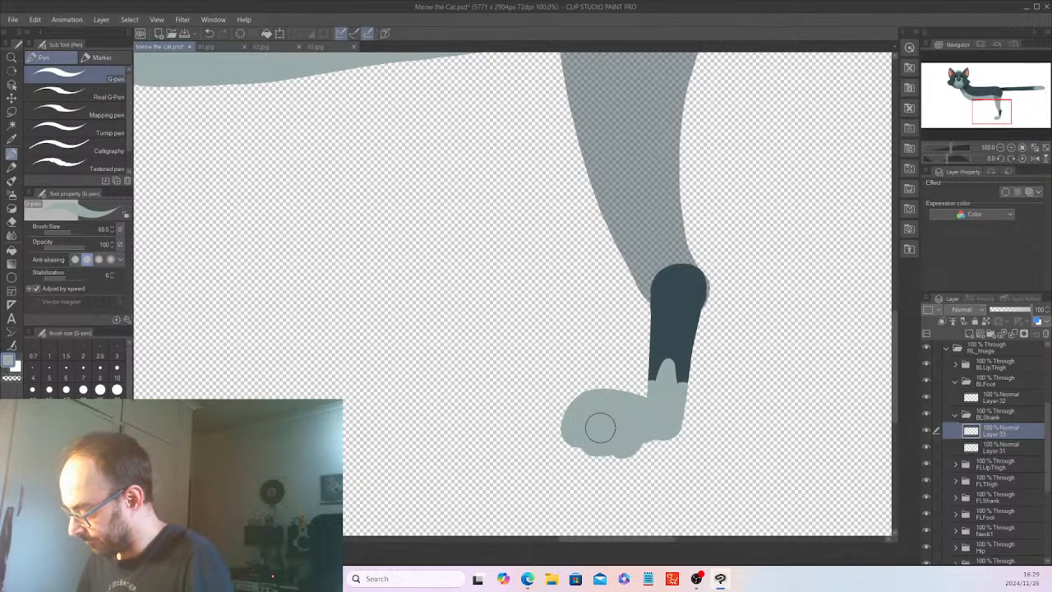
pyautogui.scroll(-3, 600, 428)
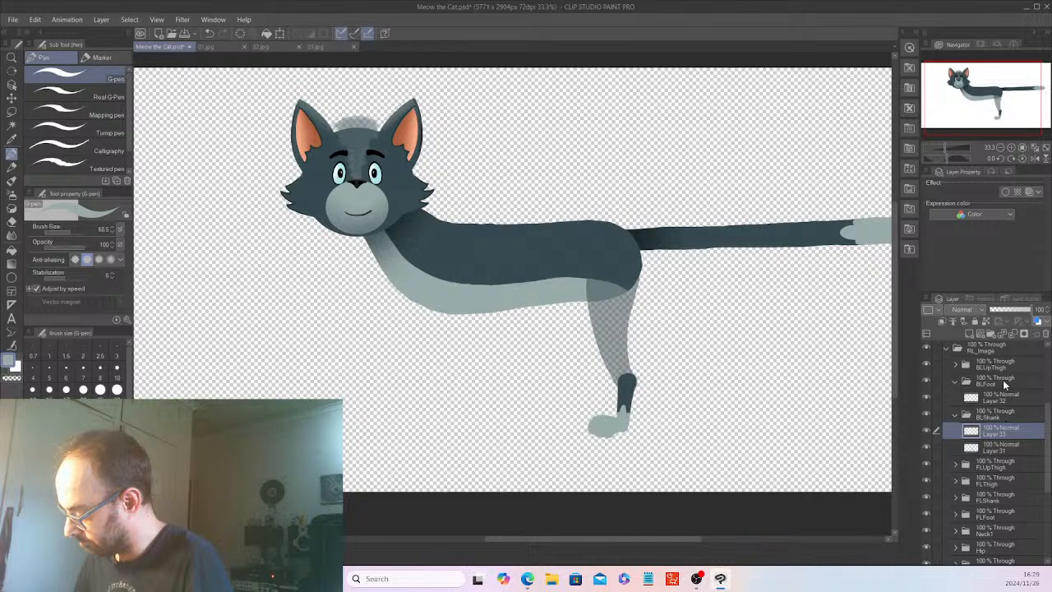
# Expand the BLUpThigh folder and set the thigh artwork layer's opacity to 100%.
pyautogui.click(1003, 382)
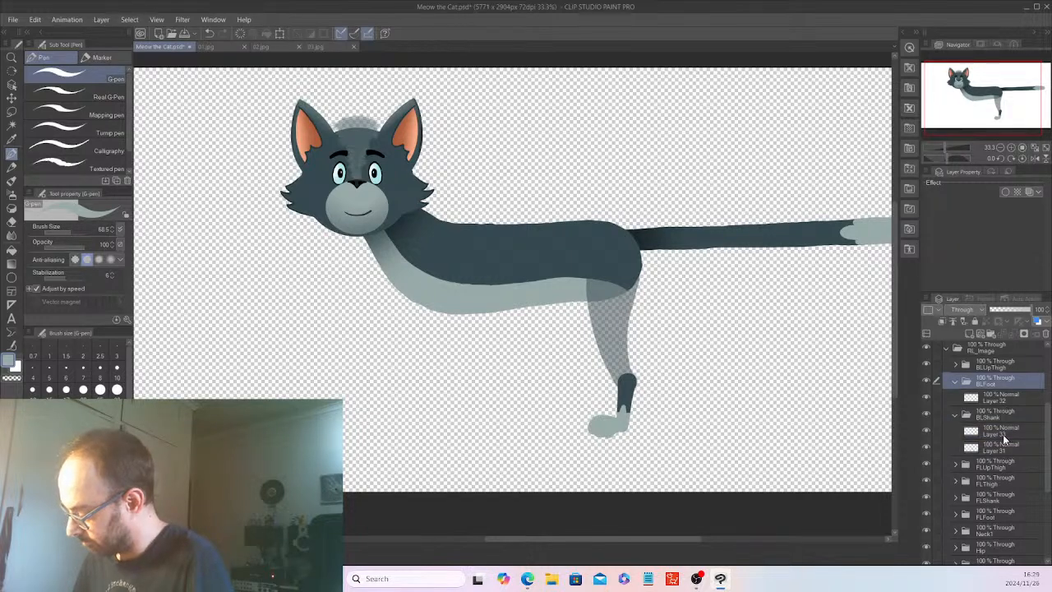
pyautogui.click(999, 465)
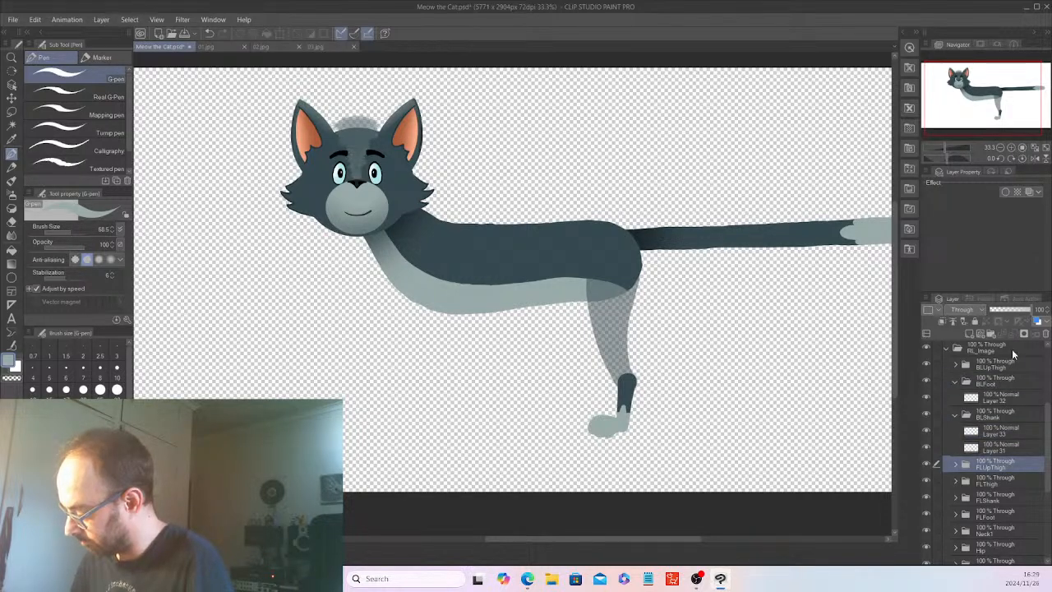
pyautogui.click(1006, 414)
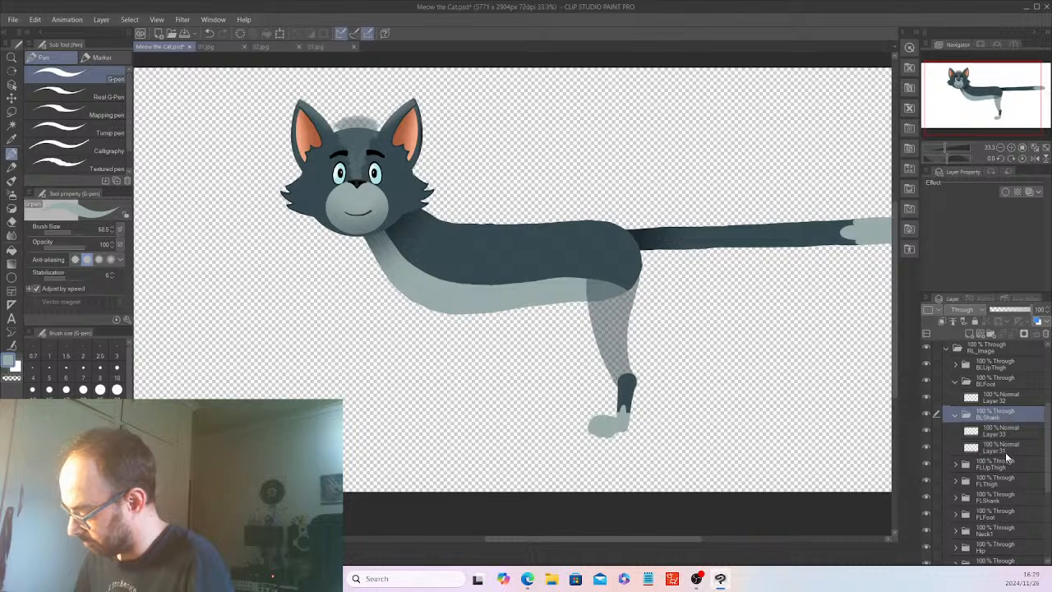
pyautogui.click(1007, 367)
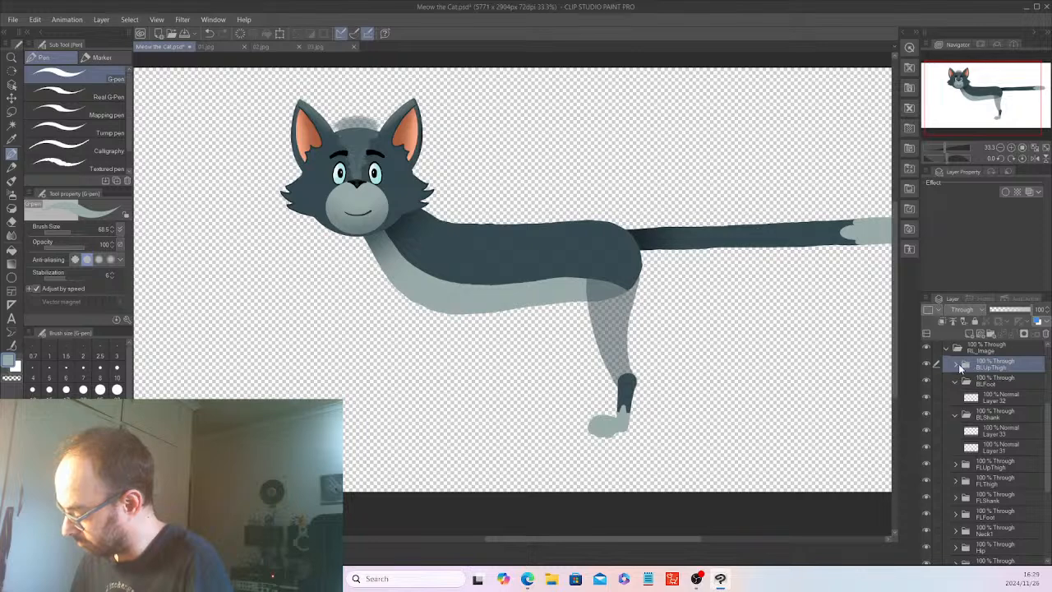
pyautogui.click(956, 366)
pyautogui.click(1003, 383)
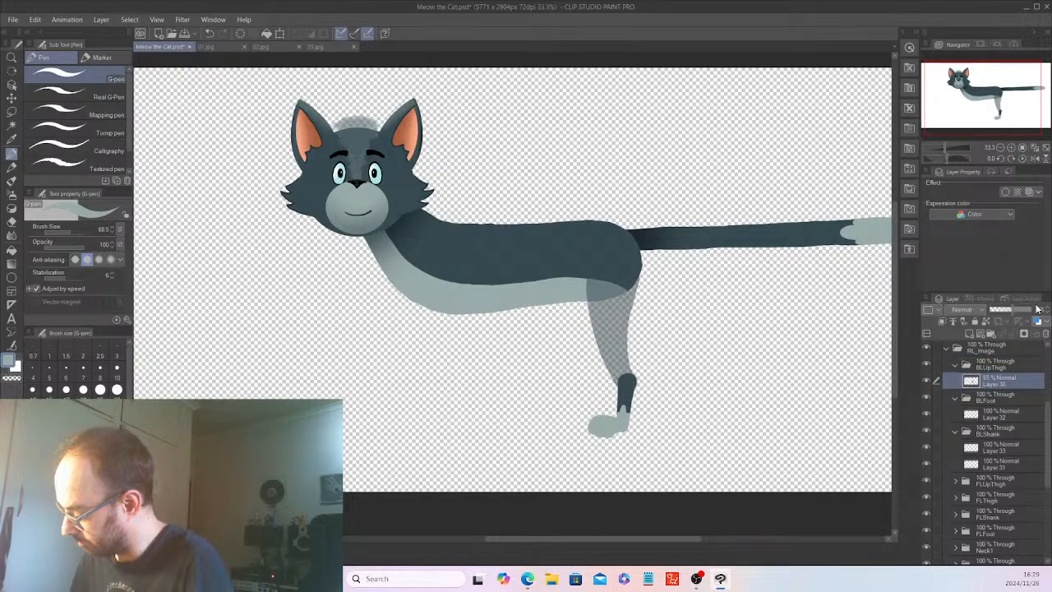
pyautogui.moveTo(1041, 309); pyautogui.dragTo(1050, 308)
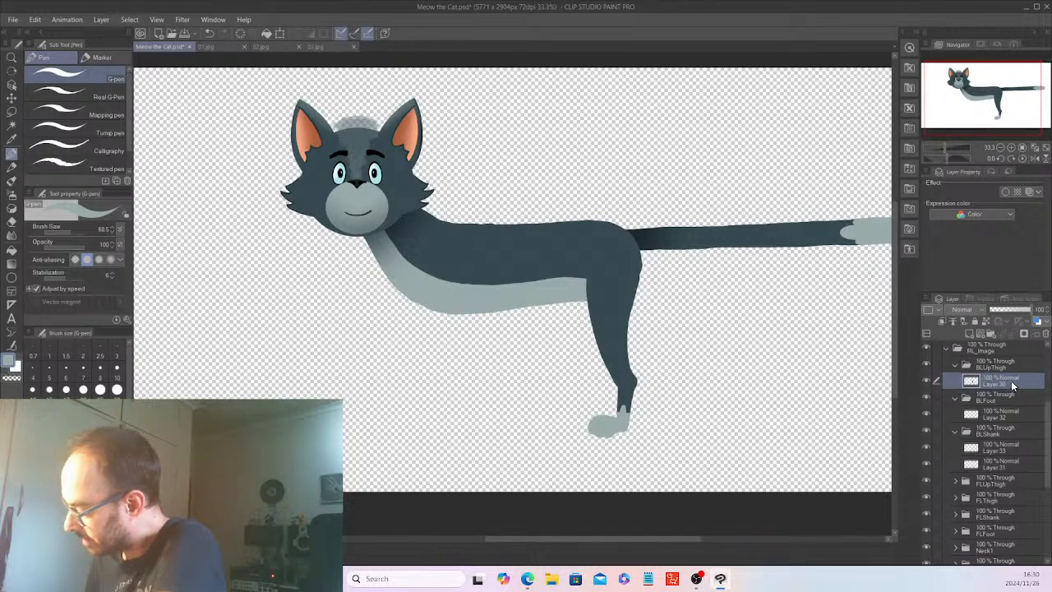
# Duplicate the thigh artwork layer in BLUpThigh and expand the BRUpThigh folder.
pyautogui.rightClick(1013, 385)
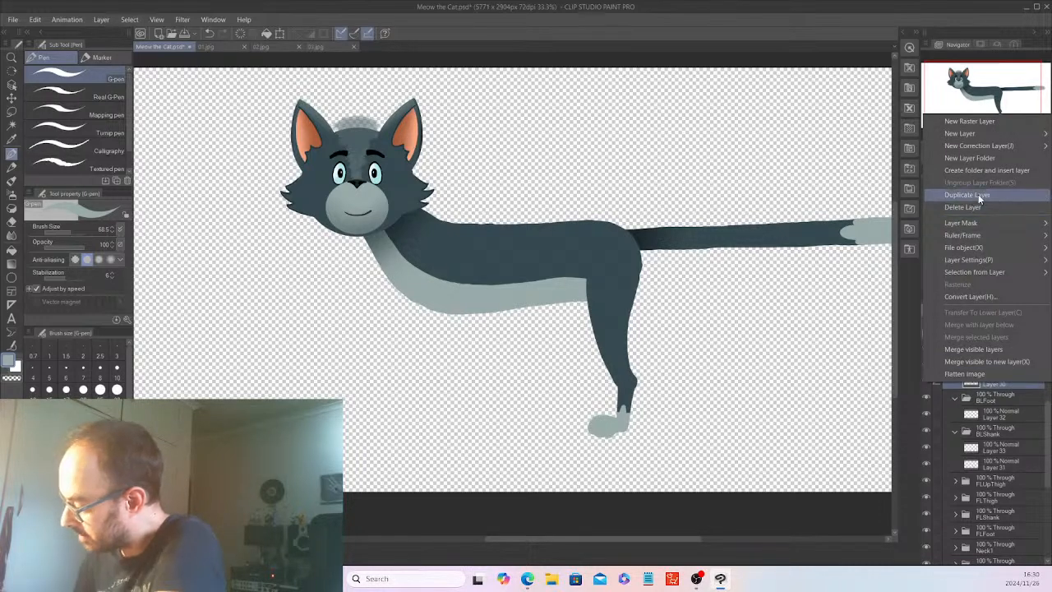
pyautogui.click(978, 196)
pyautogui.moveTo(1050, 461); pyautogui.dragTo(1051, 533)
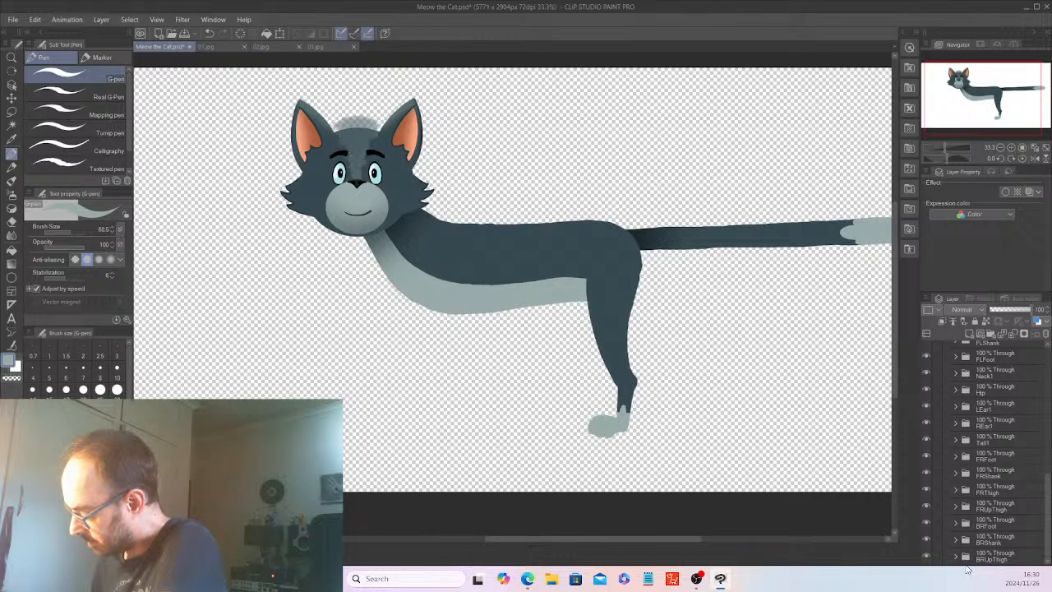
pyautogui.click(1001, 558)
pyautogui.moveTo(1048, 544); pyautogui.dragTo(1048, 456)
# Move the thigh copy out of BLUpThigh and down the layer stack toward the right leg folders, expanding FLUpThigh on the way.
pyautogui.moveTo(1017, 420); pyautogui.dragTo(1021, 562)
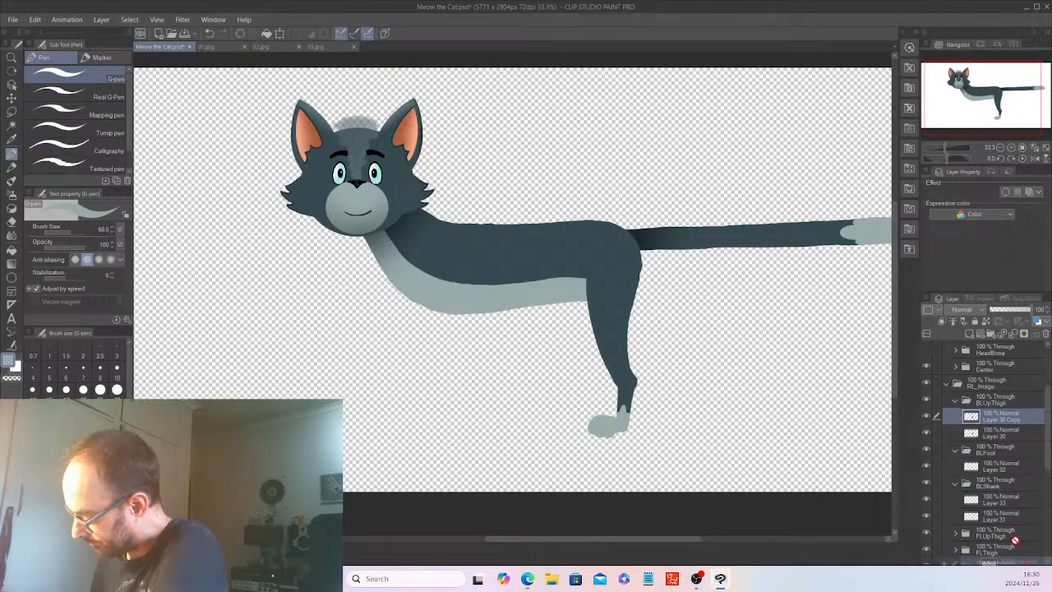
pyautogui.moveTo(1010, 513)
pyautogui.mouseDown()
pyautogui.moveTo(1010, 539)
pyautogui.moveTo(1008, 451)
pyautogui.moveTo(1011, 526)
pyautogui.mouseUp()
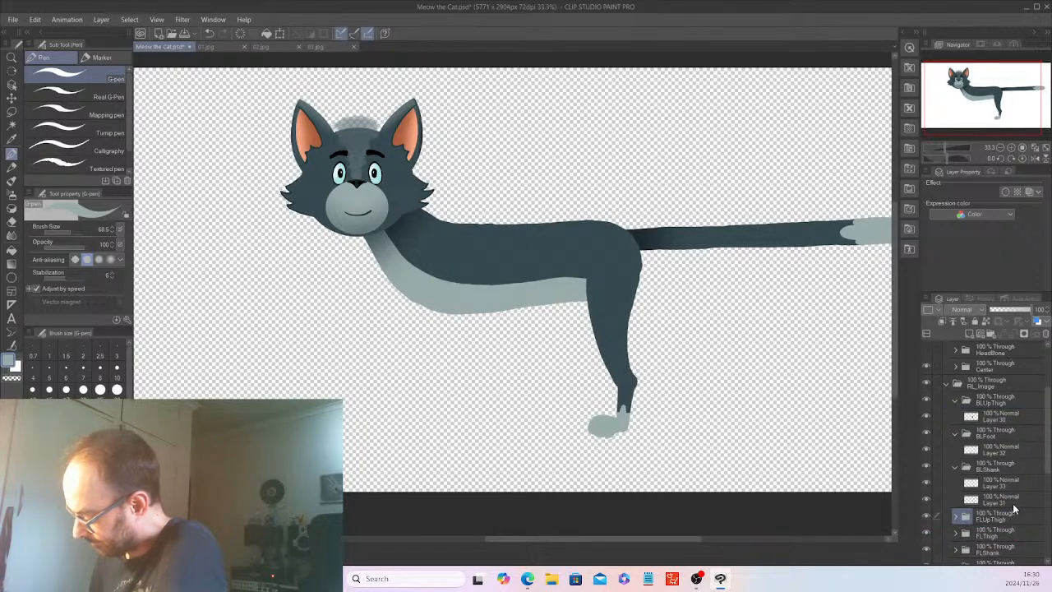
pyautogui.click(956, 517)
pyautogui.moveTo(1048, 457); pyautogui.dragTo(1048, 522)
pyautogui.moveTo(1015, 366); pyautogui.dragTo(1016, 547)
pyautogui.scroll(-2, 1044, 512)
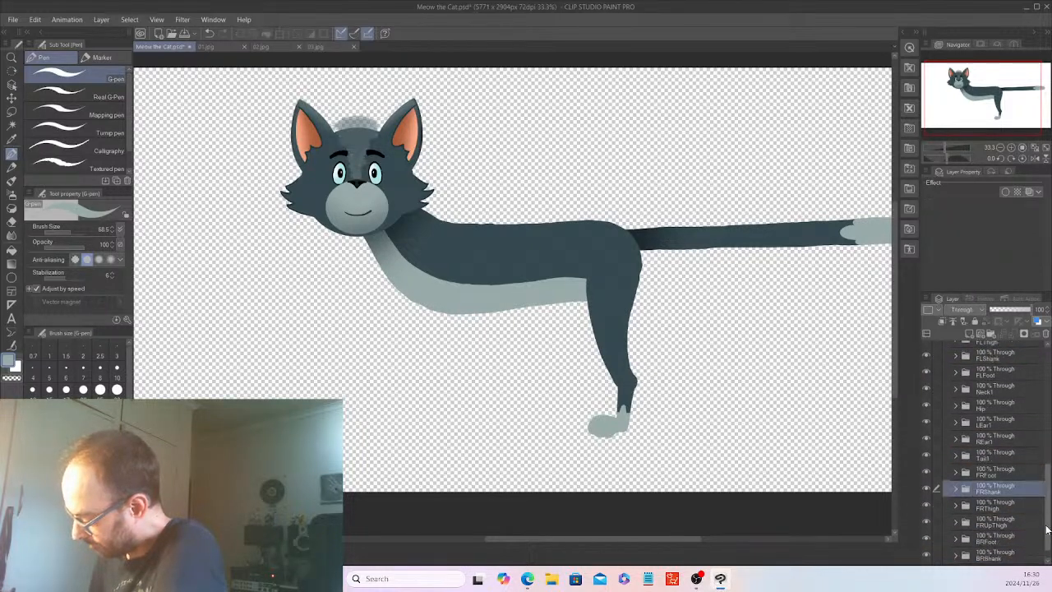
# Locate the thigh copy in the FRThigh folder, move it into BRUpThigh, and collapse BRUpThigh.
pyautogui.click(991, 472)
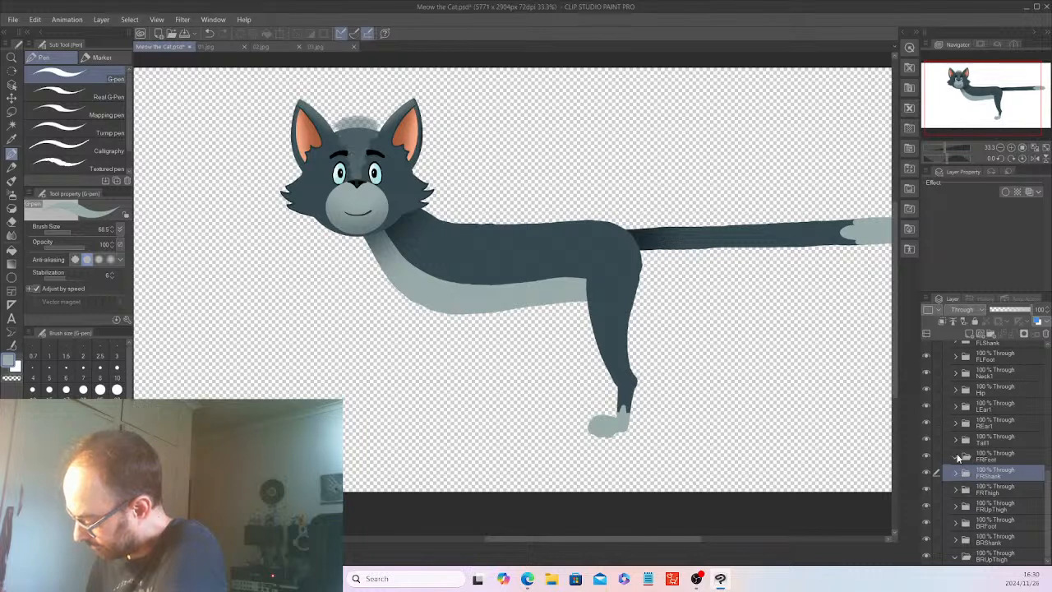
pyautogui.click(963, 508)
pyautogui.click(957, 440)
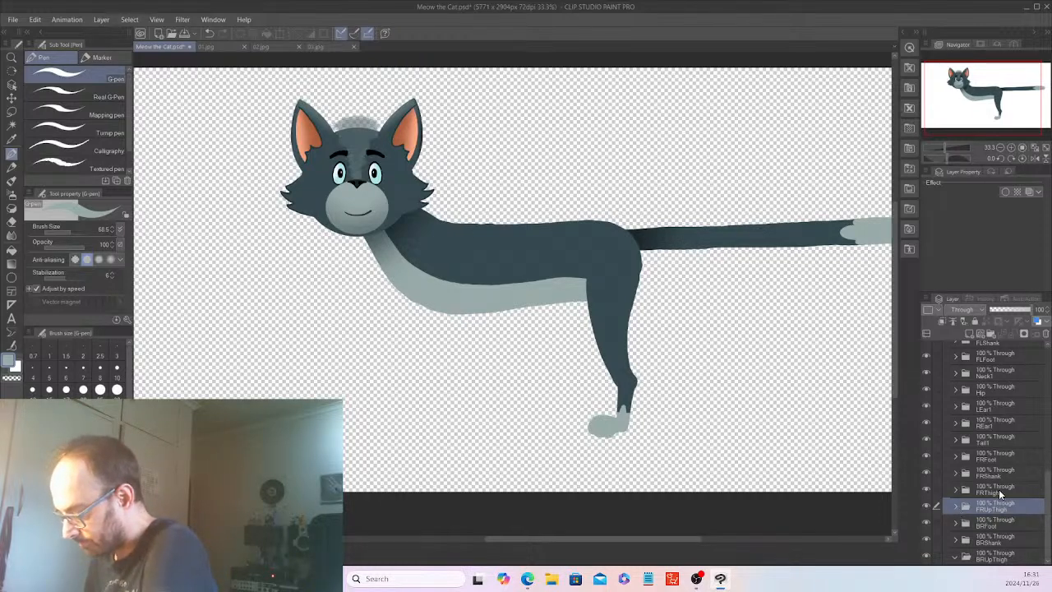
pyautogui.moveTo(1047, 499)
pyautogui.mouseDown()
pyautogui.moveTo(1050, 360)
pyautogui.moveTo(1050, 501)
pyautogui.mouseUp()
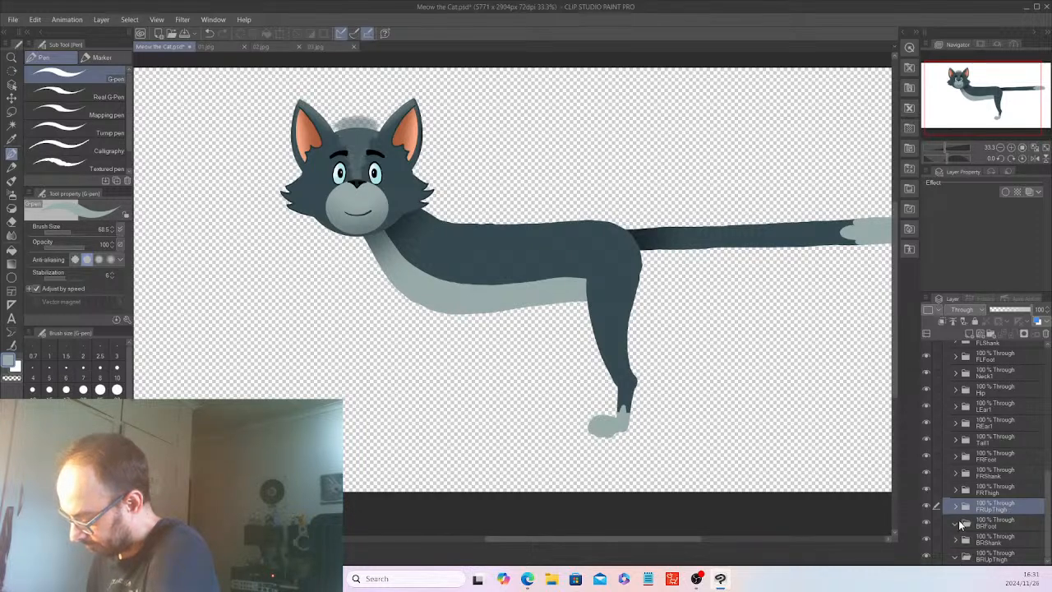
pyautogui.click(957, 488)
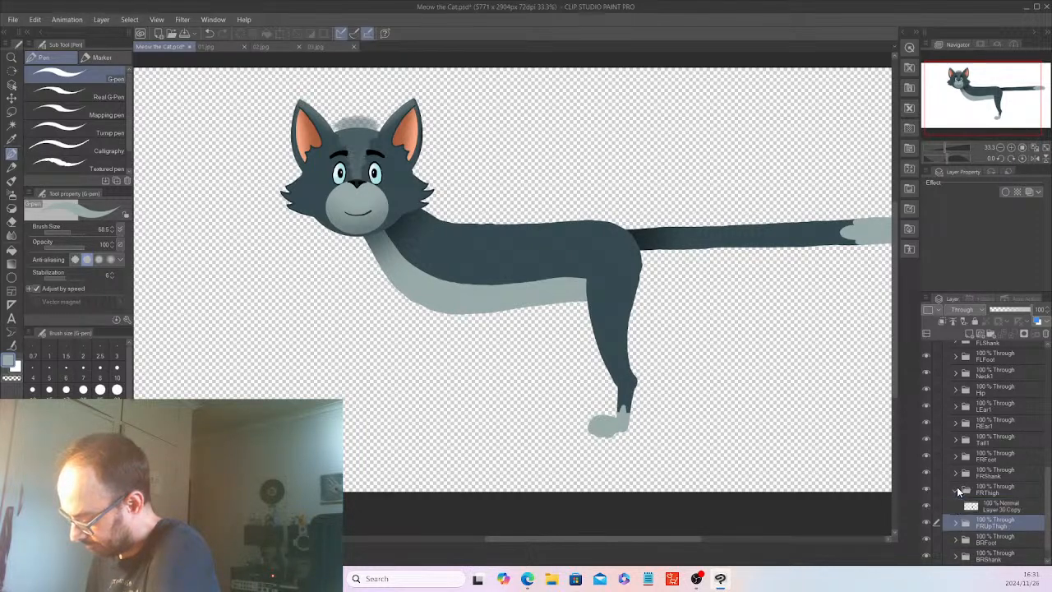
pyautogui.click(1000, 503)
pyautogui.scroll(-1, 1048, 510)
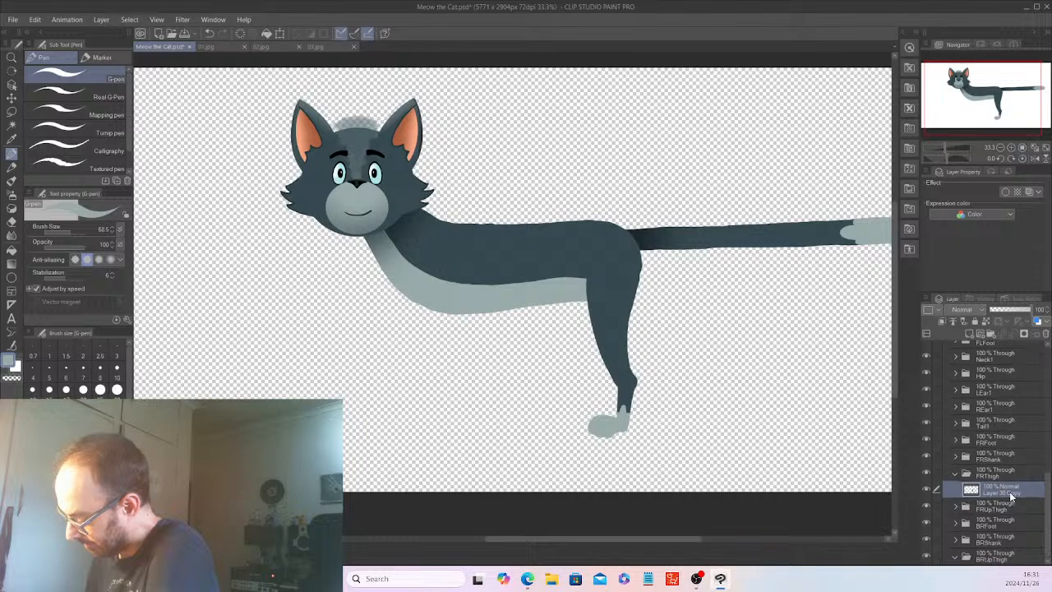
pyautogui.scroll(-1, 1046, 496)
pyautogui.moveTo(1012, 495); pyautogui.dragTo(1012, 547)
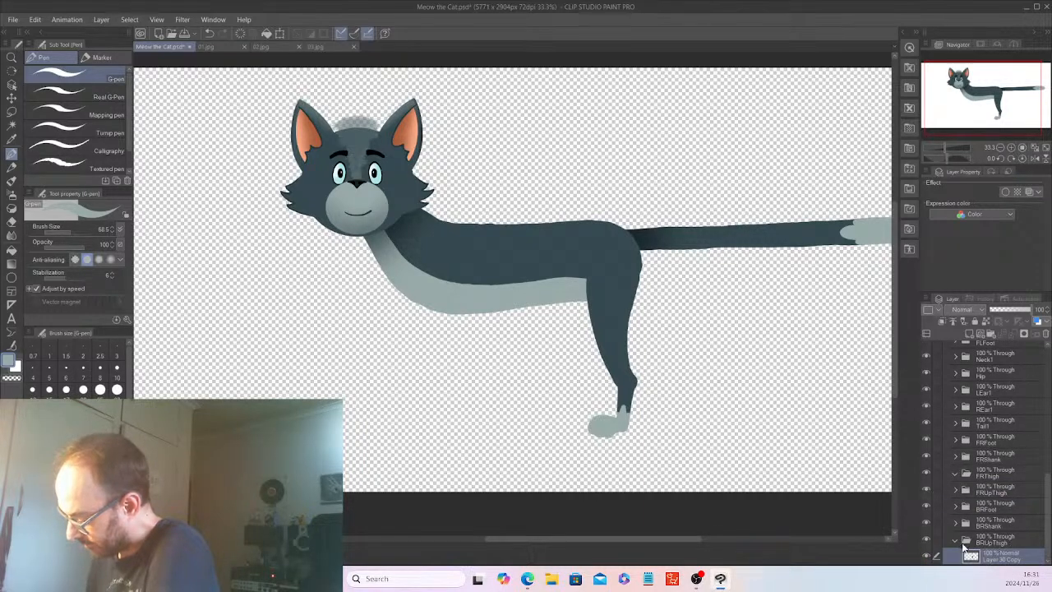
pyautogui.click(956, 540)
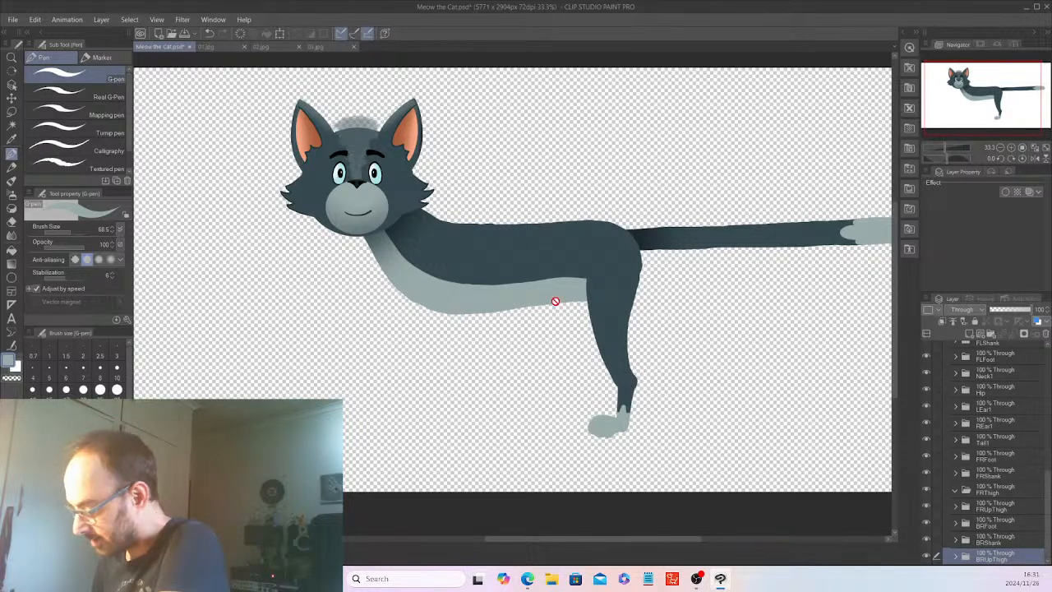
# Collapse the BLUpThigh folder and duplicate the hind paw layer in BLFoot.
pyautogui.moveTo(1048, 506); pyautogui.dragTo(1049, 419)
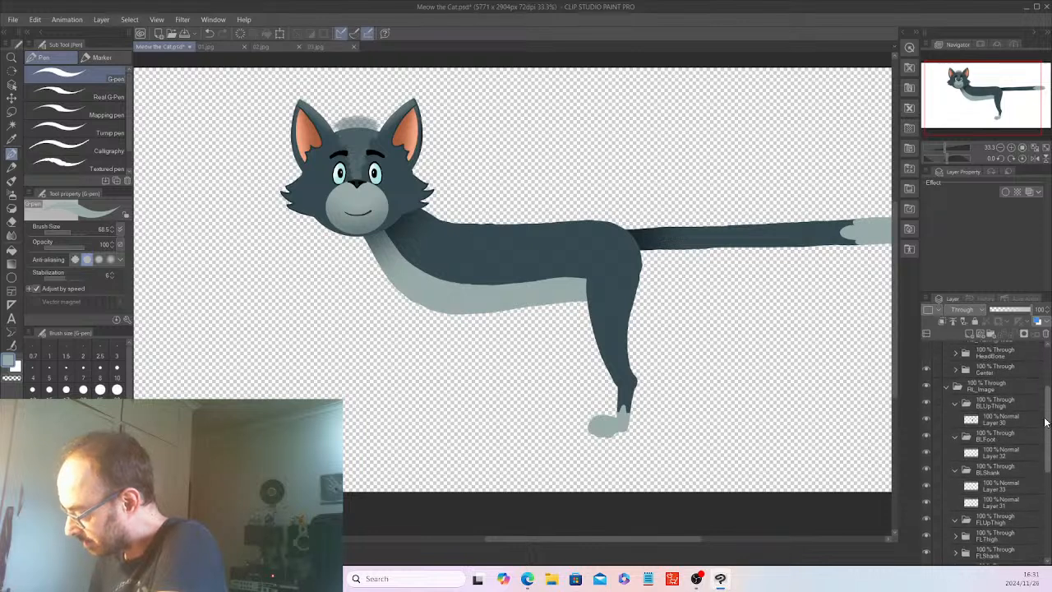
pyautogui.click(956, 403)
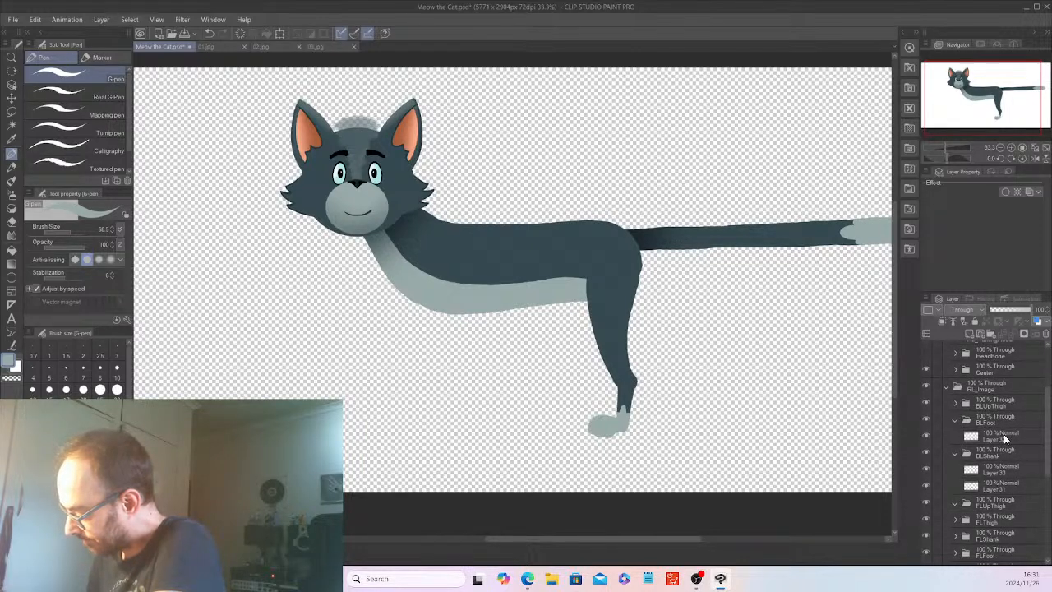
pyautogui.click(1003, 436)
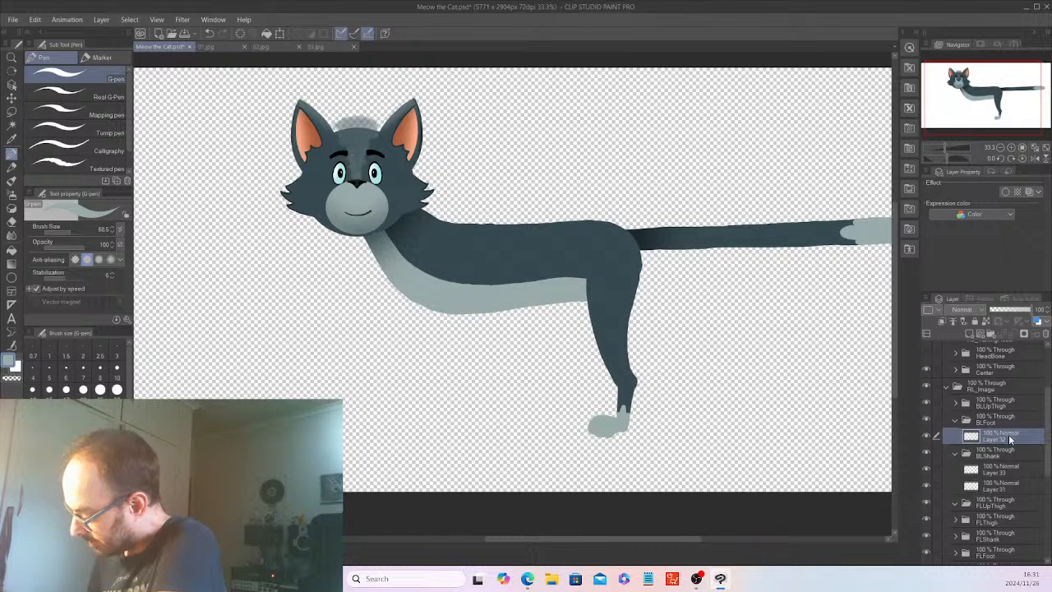
pyautogui.rightClick(1008, 438)
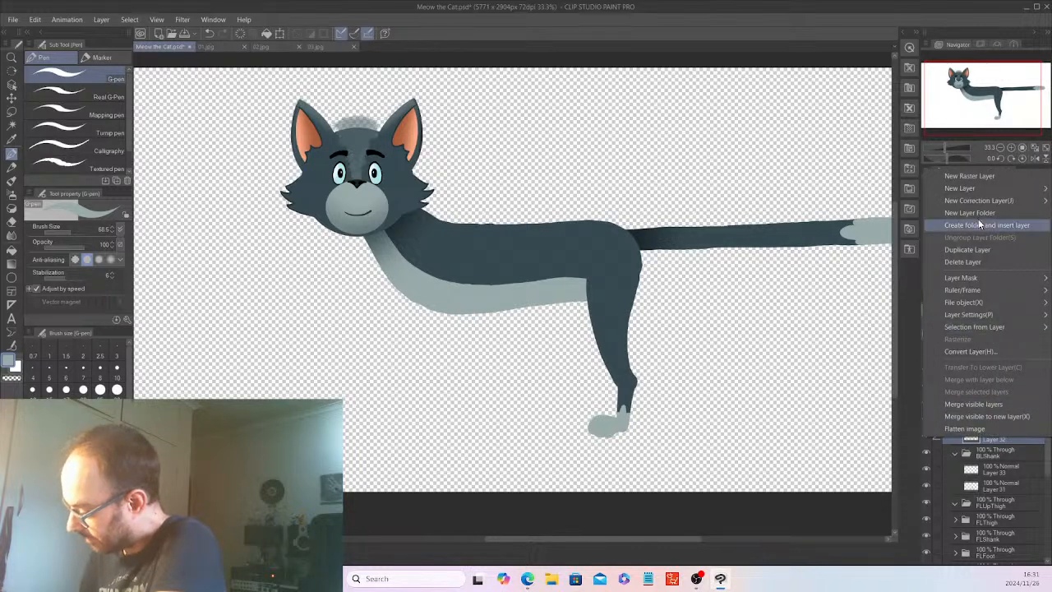
pyautogui.click(988, 250)
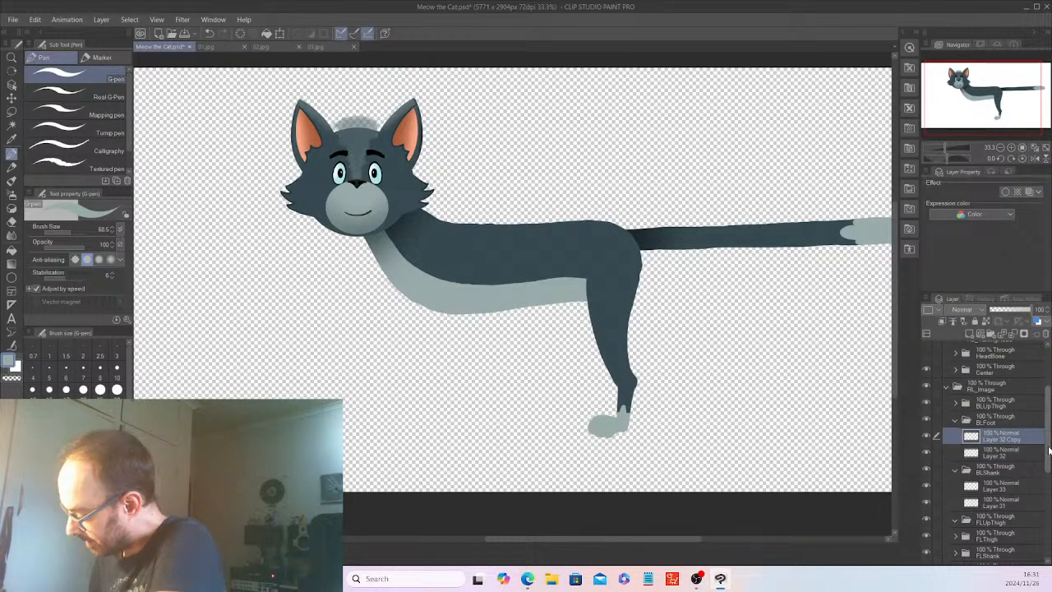
# Move the duplicated paw layer down the layer stack into the BRFoot folder.
pyautogui.scroll(-2, 1049, 448)
pyautogui.moveTo(1009, 360)
pyautogui.mouseDown()
pyautogui.moveTo(1011, 513)
pyautogui.moveTo(1049, 544)
pyautogui.mouseUp()
pyautogui.scroll(-3, 1049, 536)
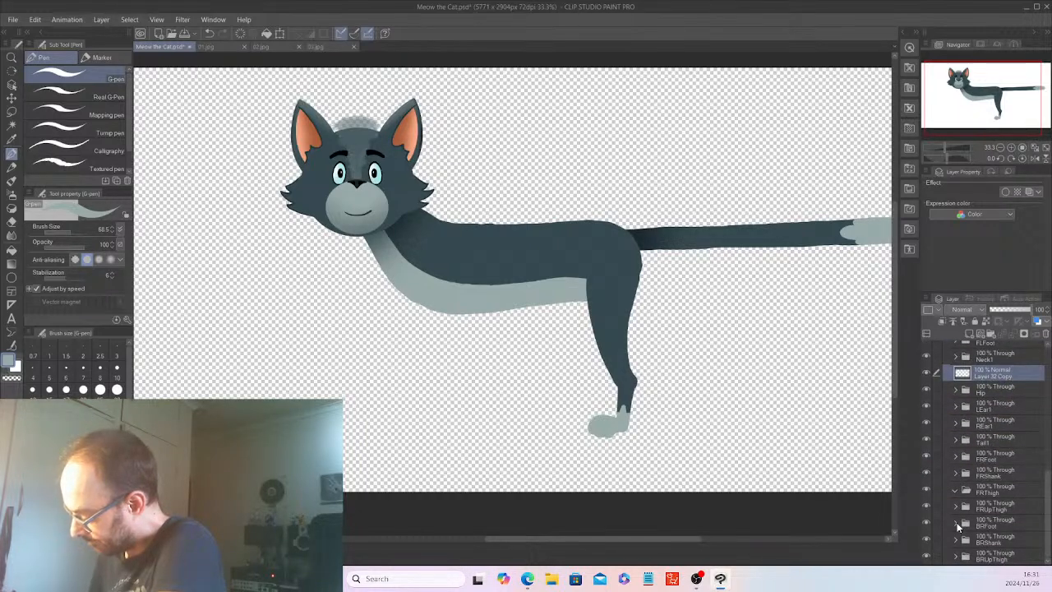
pyautogui.moveTo(1002, 376); pyautogui.dragTo(1006, 526)
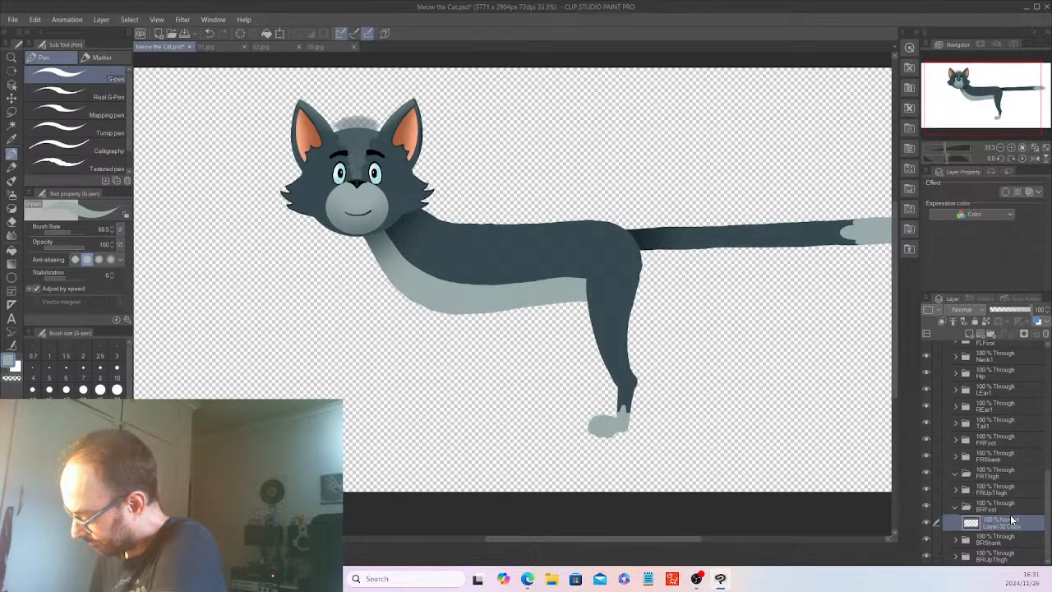
pyautogui.click(988, 508)
# Collapse BLFoot and move Layer 33 and Layer 31 out of BLShank and down the layer stack into the BRShank folder.
pyautogui.moveTo(1047, 514); pyautogui.dragTo(1047, 378)
pyautogui.scroll(-3, 955, 409)
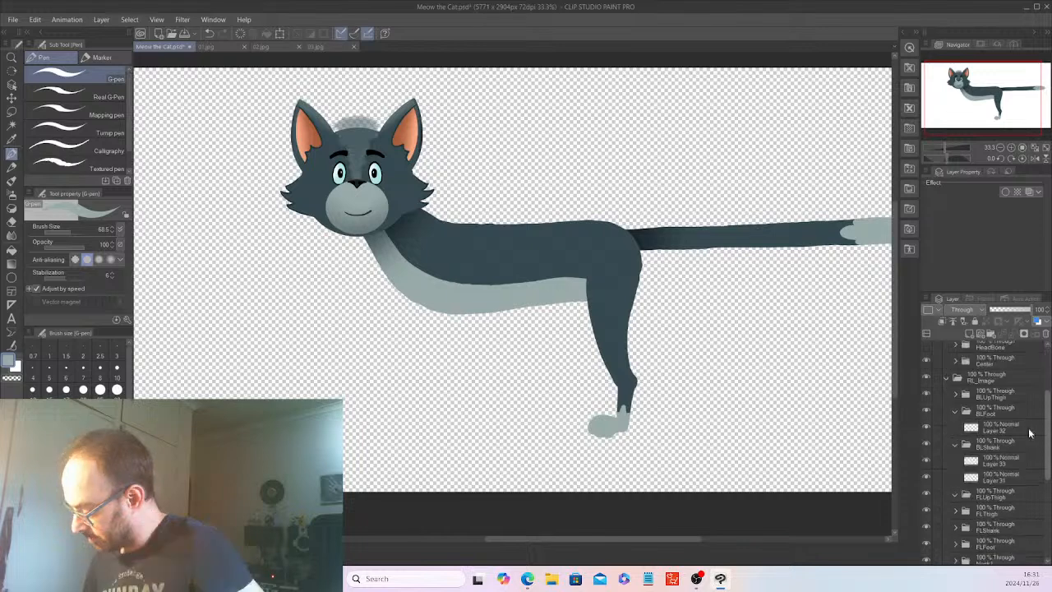
pyautogui.click(954, 409)
pyautogui.click(1003, 445)
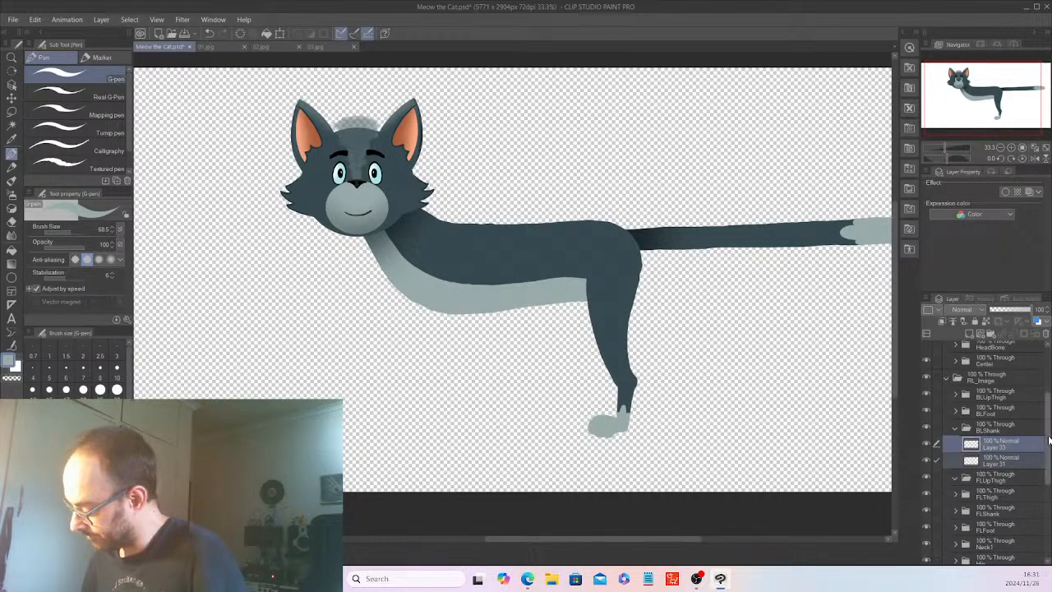
pyautogui.scroll(-2, 1041, 451)
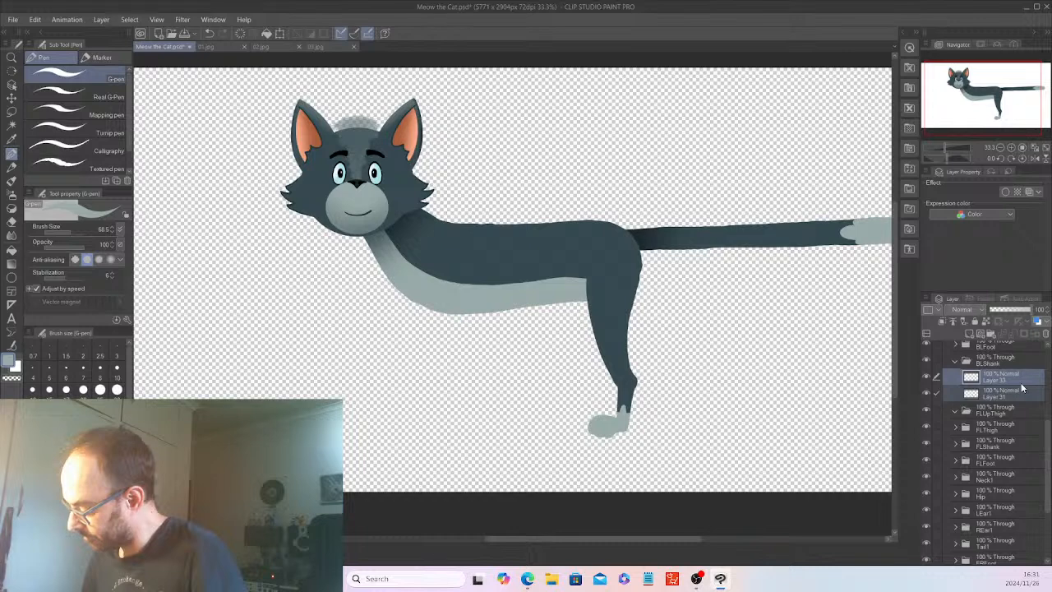
pyautogui.moveTo(1009, 414); pyautogui.dragTo(1008, 510)
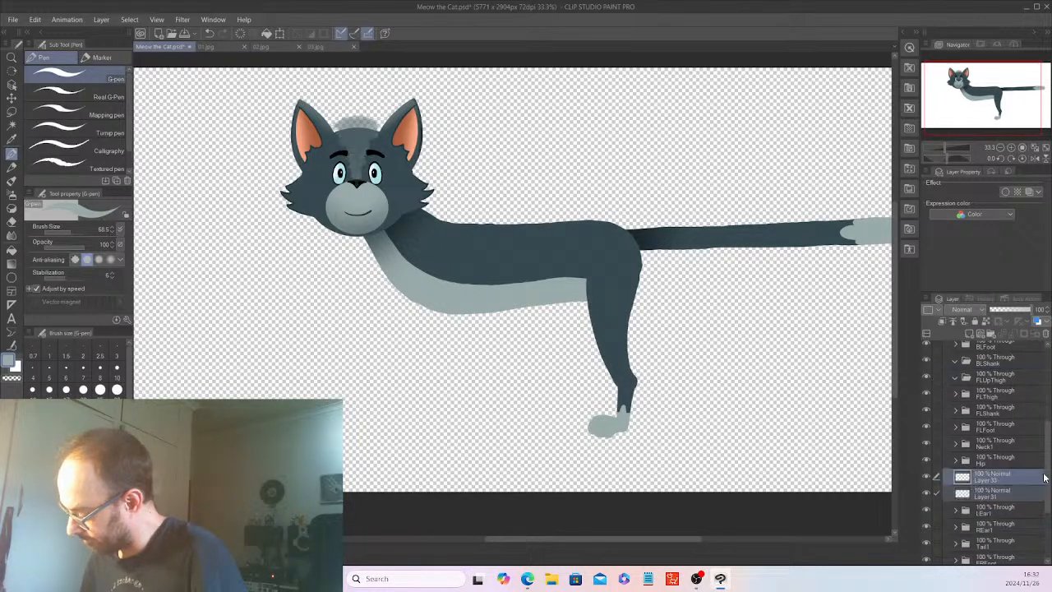
pyautogui.scroll(-3, 1045, 538)
pyautogui.moveTo(995, 380); pyautogui.dragTo(1003, 518)
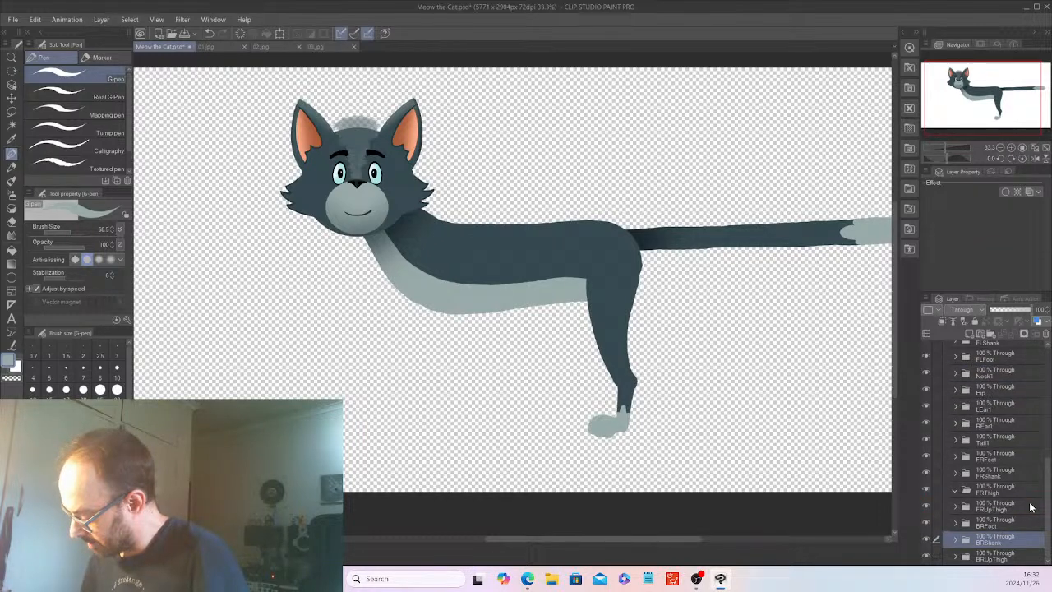
# Try offsetting the BRFoot, BRShank and BRUpThigh folders together toward the head and slightly up, and undo the offset.
pyautogui.click(1012, 555)
pyautogui.keyDown('shift'); pyautogui.click(1003, 523); pyautogui.keyUp('shift')
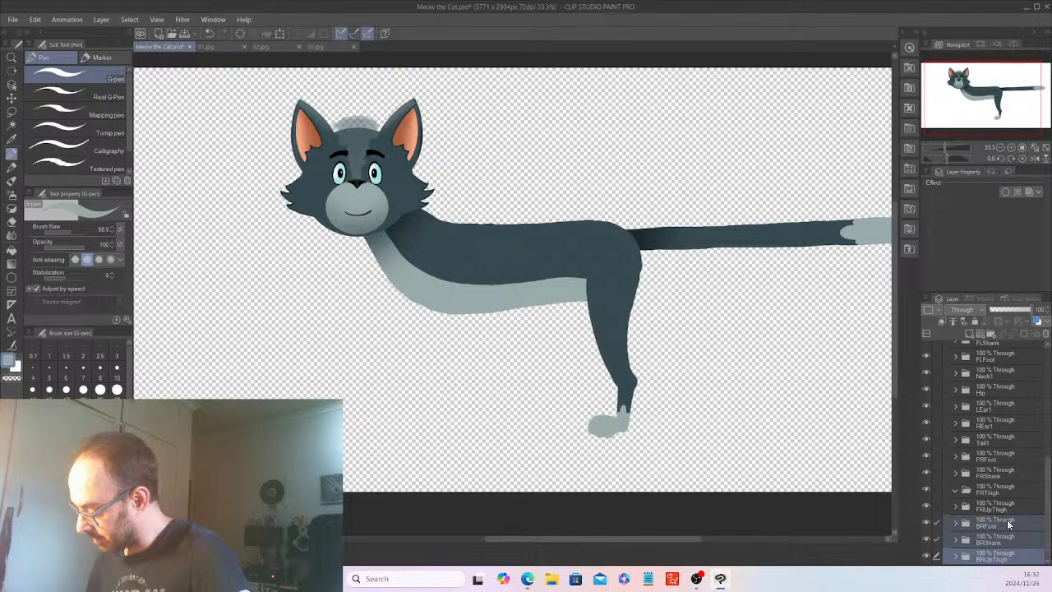
pyautogui.click(13, 98)
pyautogui.moveTo(760, 361); pyautogui.dragTo(716, 345)
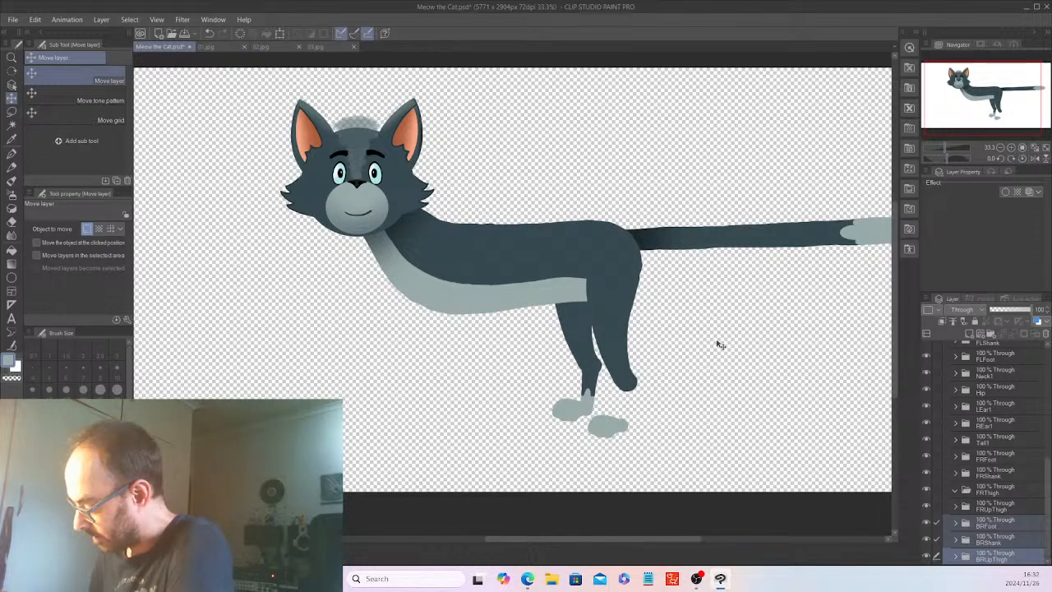
pyautogui.scroll(5, 1046, 417)
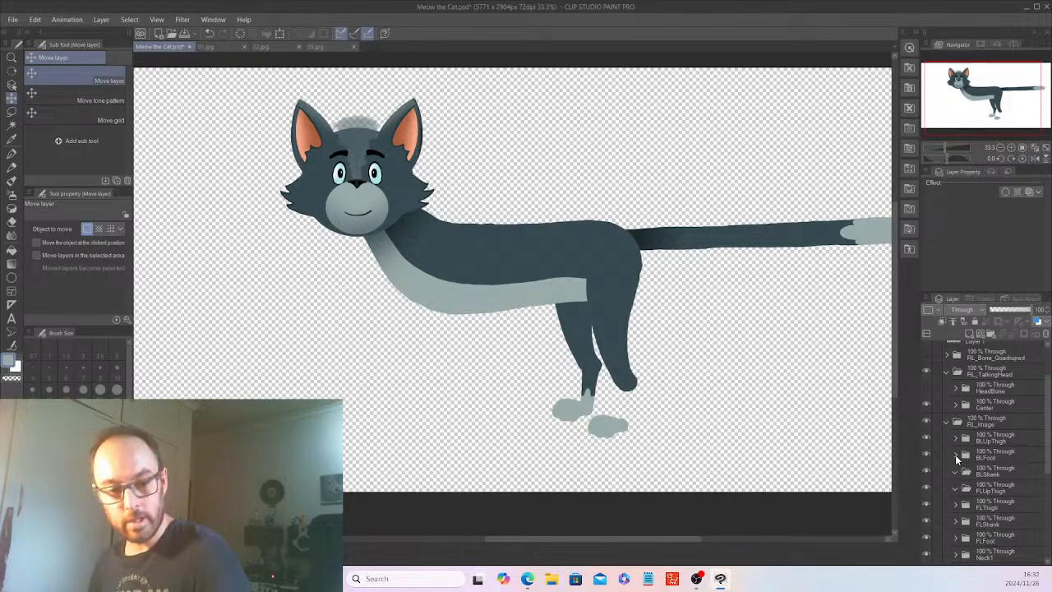
pyautogui.hotkey('ctrl', 'z')
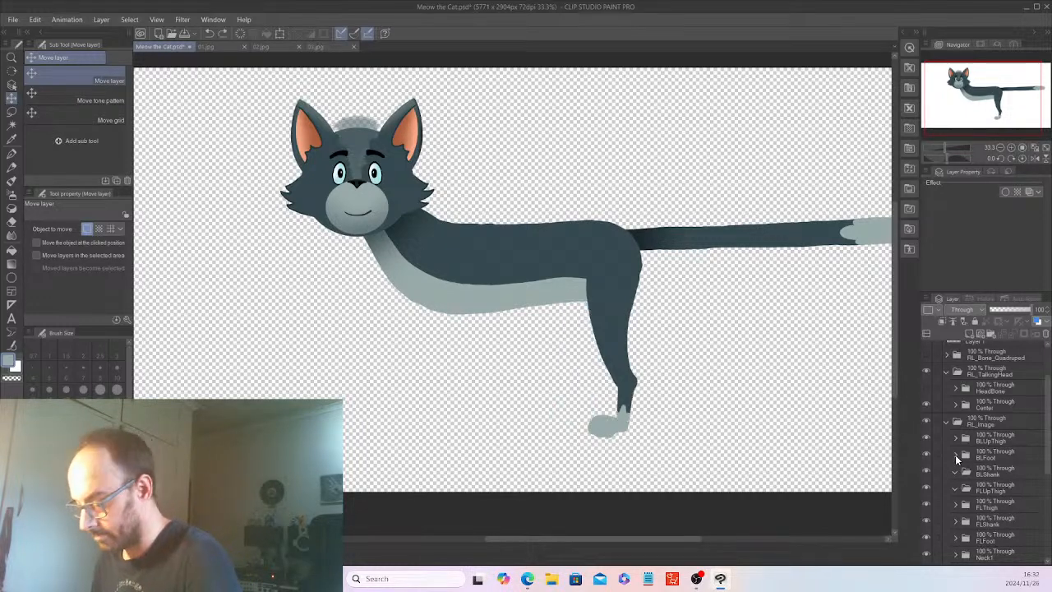
# Move only Layer 31 from below the Hip folder into the BRShank folder.
pyautogui.scroll(-4, 1049, 461)
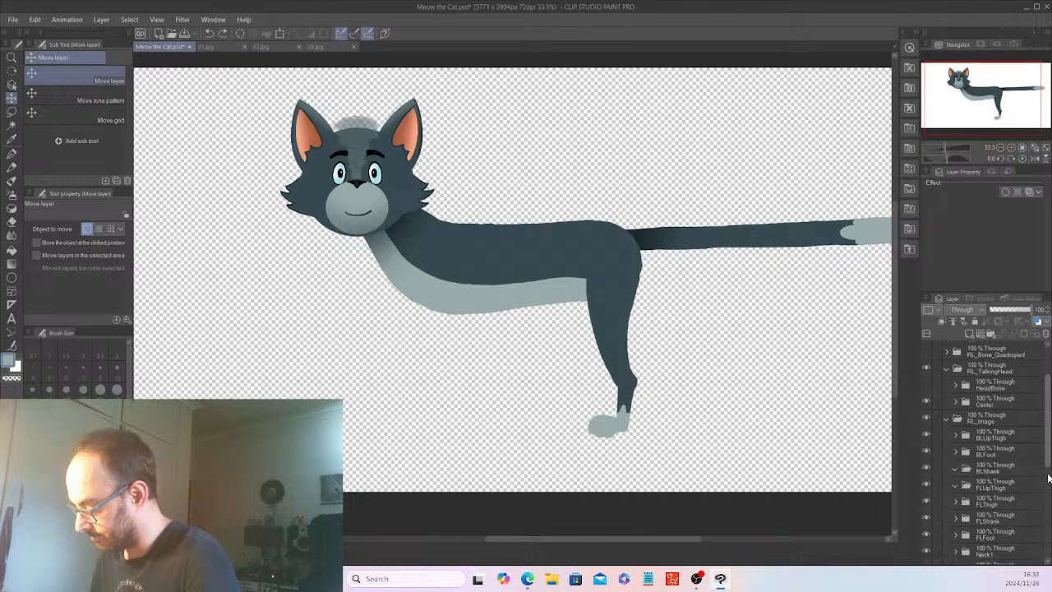
pyautogui.scroll(-2, 1003, 444)
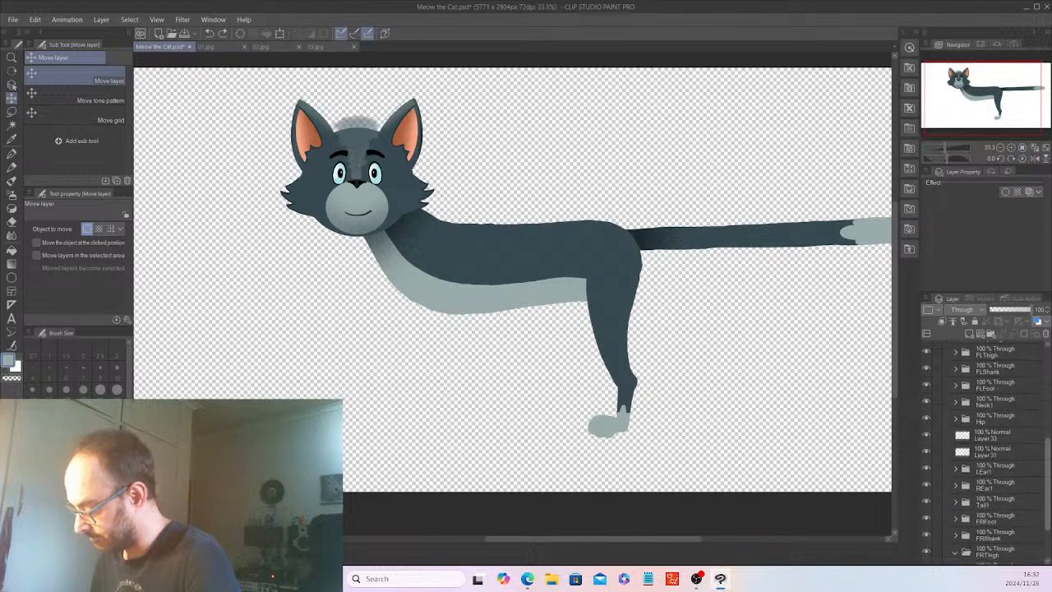
pyautogui.click(1003, 443)
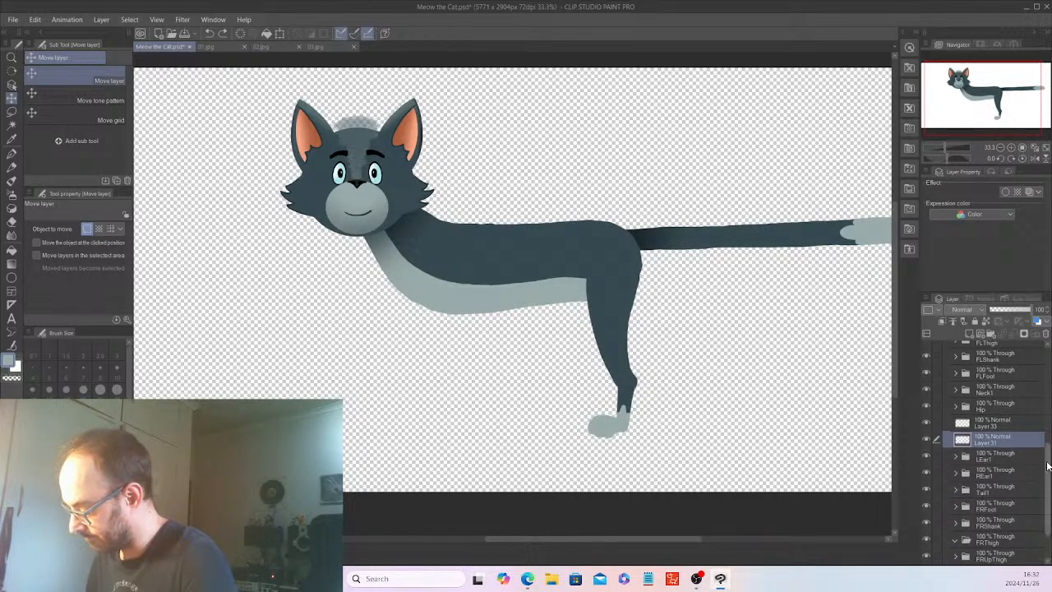
pyautogui.moveTo(1048, 466); pyautogui.dragTo(1048, 489)
pyautogui.moveTo(1011, 391); pyautogui.dragTo(1013, 547)
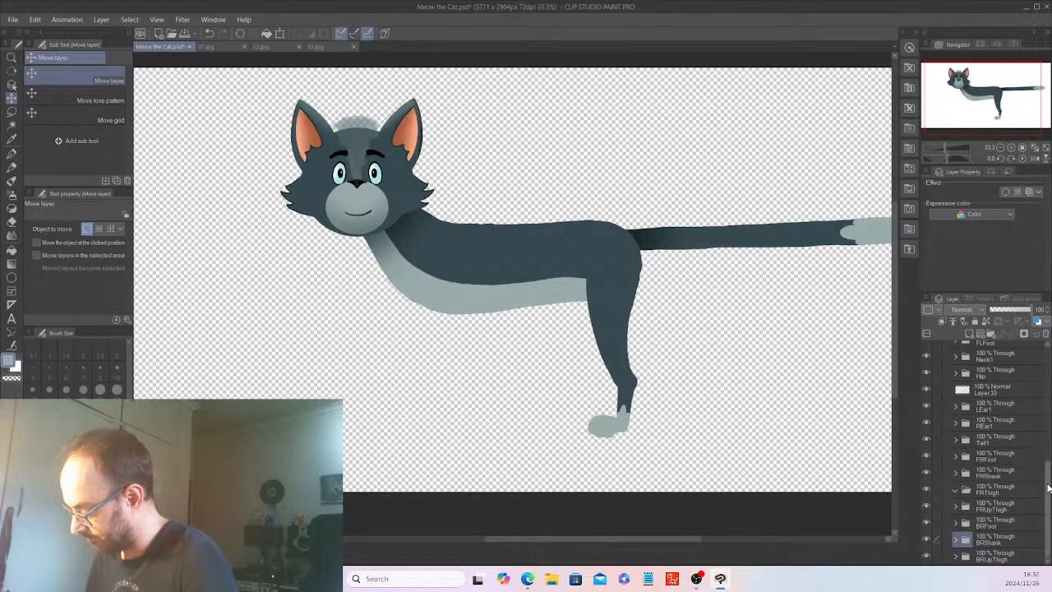
# Move Layer 33 back up the layer stack into the BLShank folder and collapse that folder.
pyautogui.moveTo(1048, 489); pyautogui.dragTo(1009, 370)
pyautogui.scroll(4, 1040, 399)
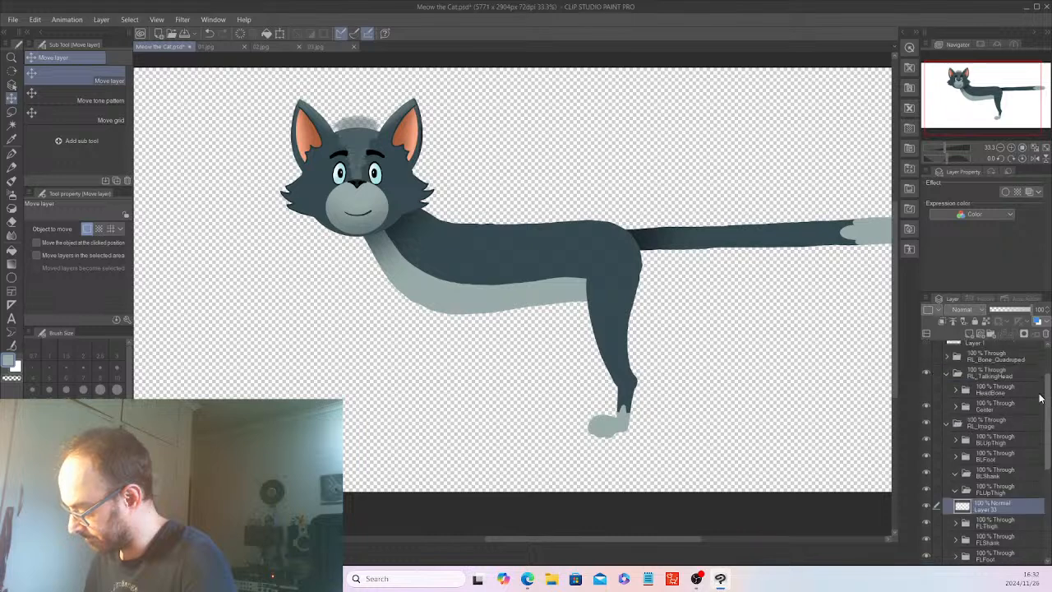
pyautogui.moveTo(996, 505); pyautogui.dragTo(1009, 472)
pyautogui.click(954, 470)
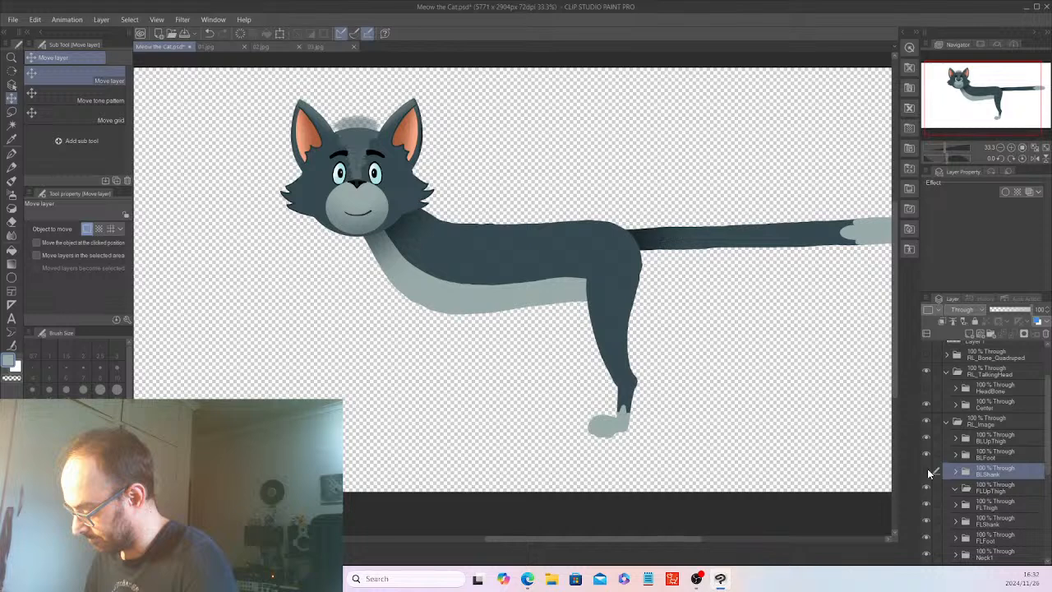
# Select the BRFoot, BRShank and BRUpThigh folders and shift the right hind leg toward the head and slightly up.
pyautogui.scroll(-4, 987, 461)
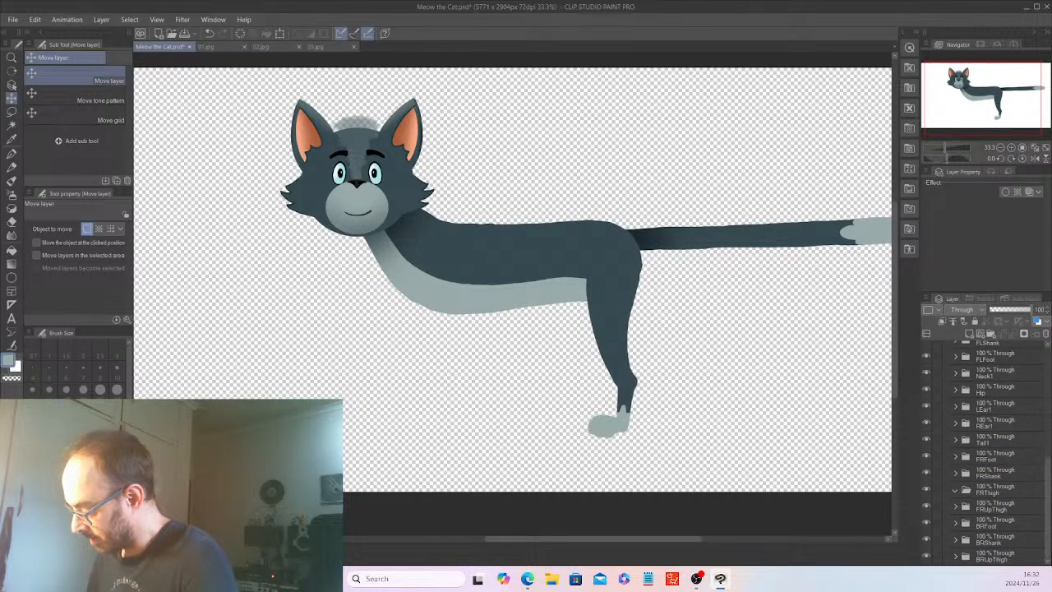
pyautogui.click(998, 523)
pyautogui.keyDown('shift'); pyautogui.click(1007, 555); pyautogui.keyUp('shift')
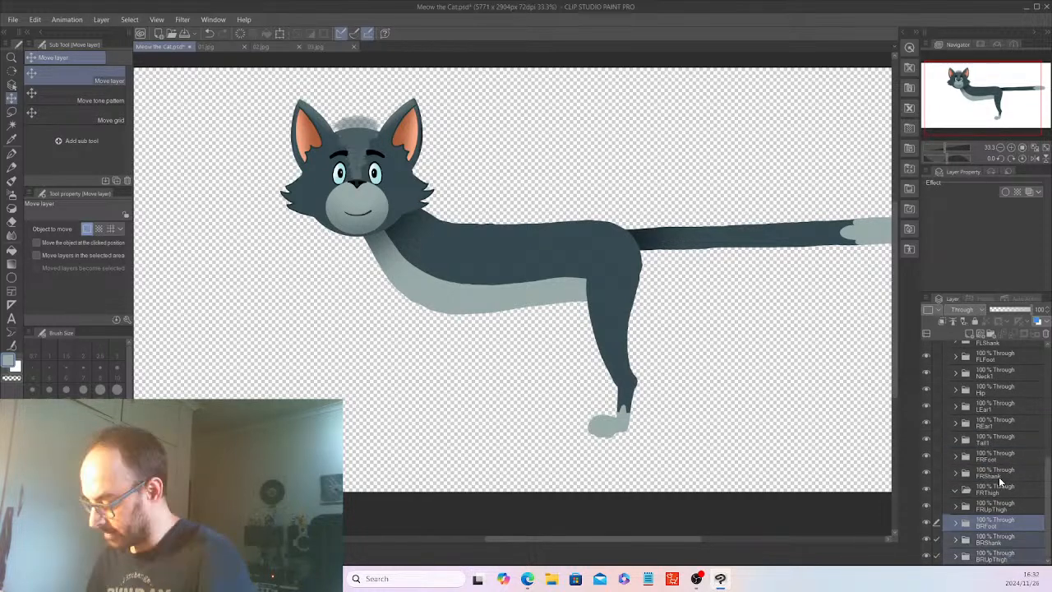
pyautogui.moveTo(771, 399); pyautogui.dragTo(735, 383)
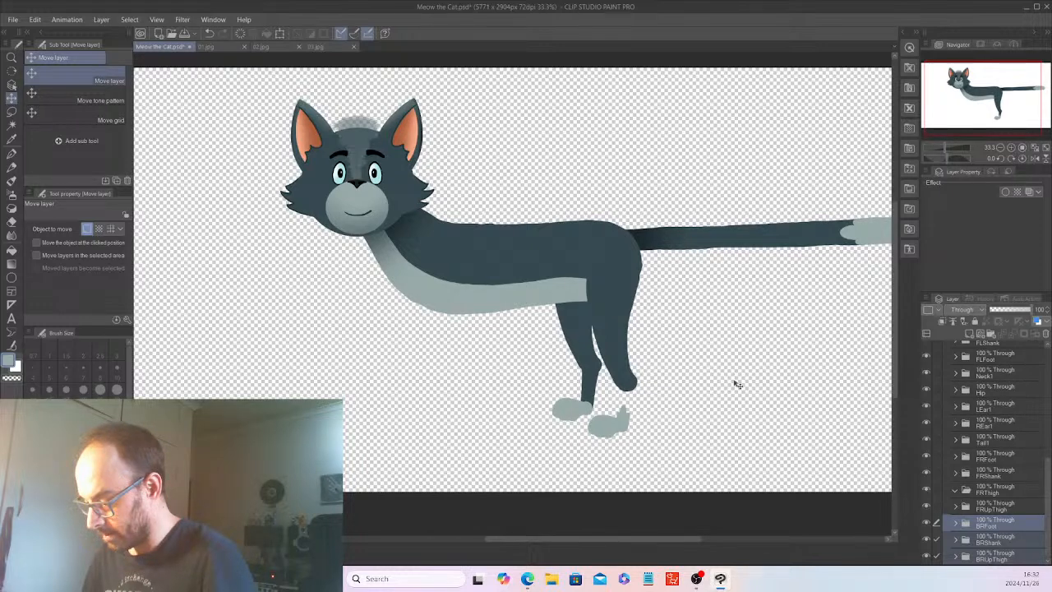
# Check which leg pieces BRFoot and BRShank hold by toggling their visibility and expanding each folder.
pyautogui.click(956, 523)
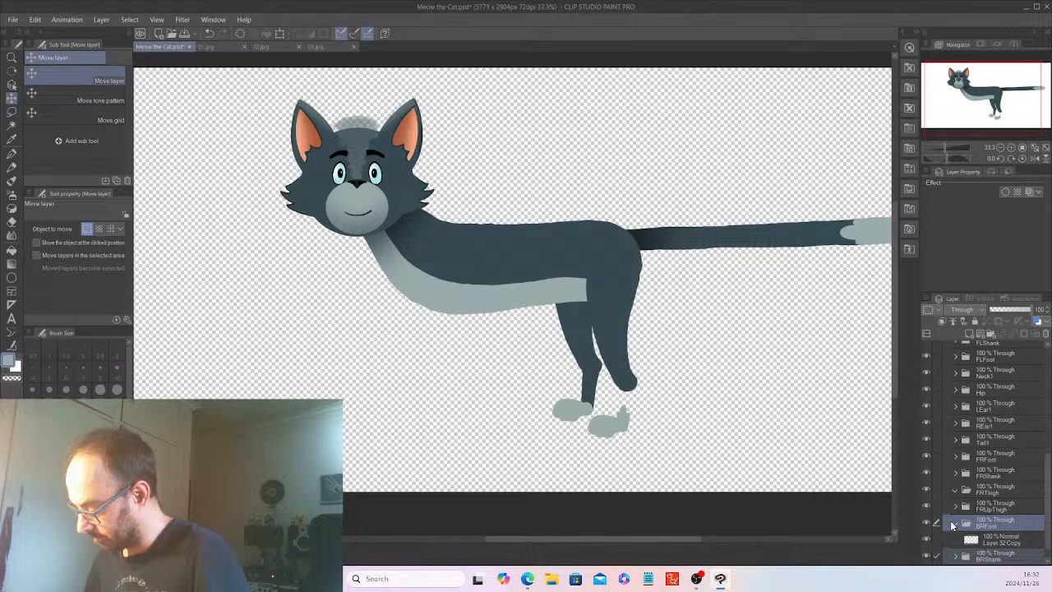
pyautogui.click(953, 524)
pyautogui.click(927, 524)
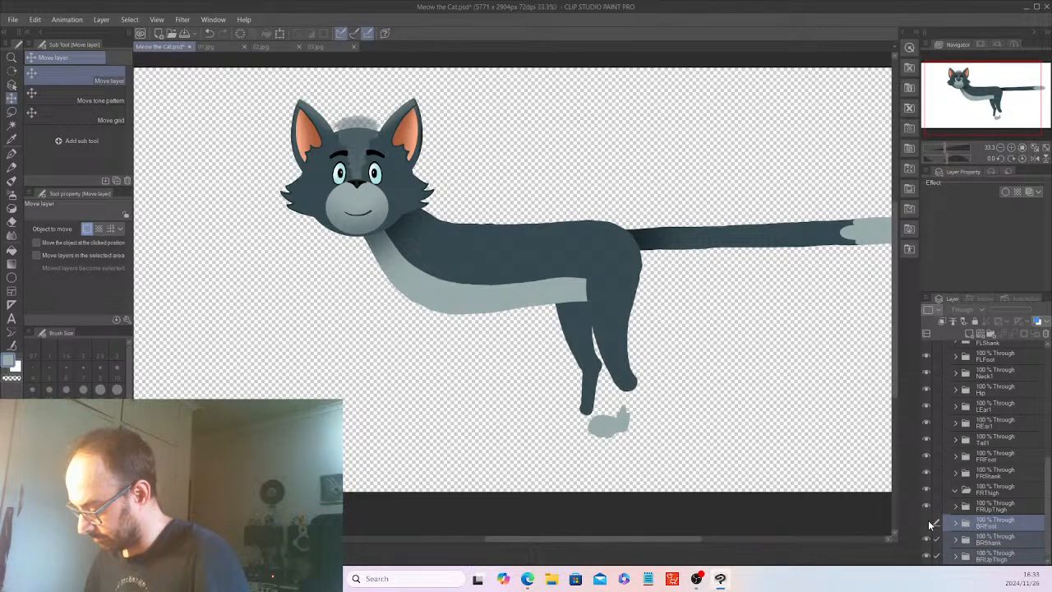
pyautogui.click(927, 524)
pyautogui.click(927, 539)
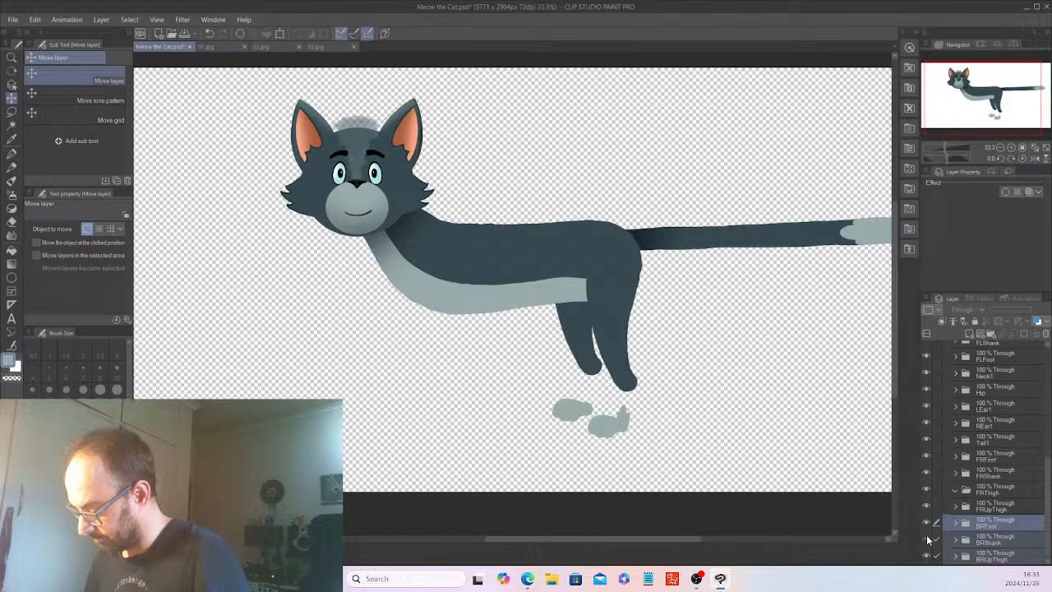
pyautogui.click(926, 538)
pyautogui.click(955, 539)
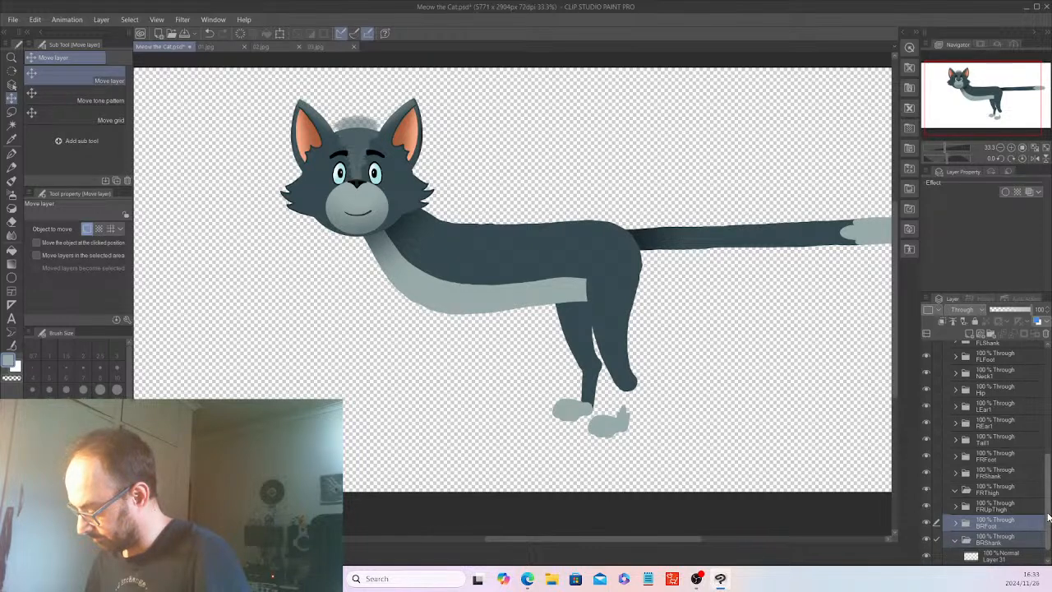
pyautogui.click(956, 540)
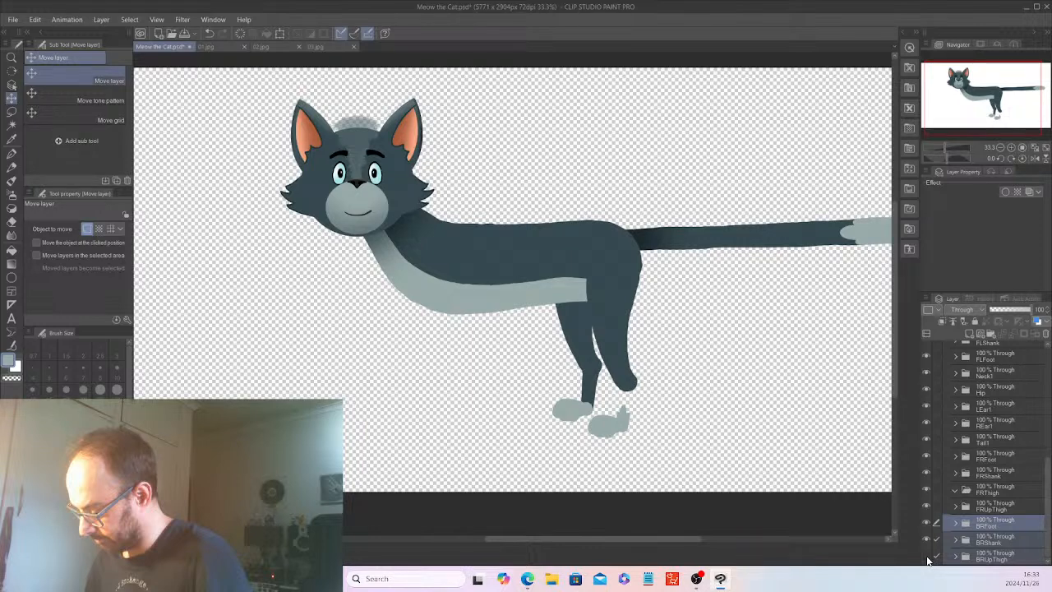
# Expand BLShank, try shifting its Layer 33 paw patch away from the leg, and undo the shift.
pyautogui.scroll(10, 979, 428)
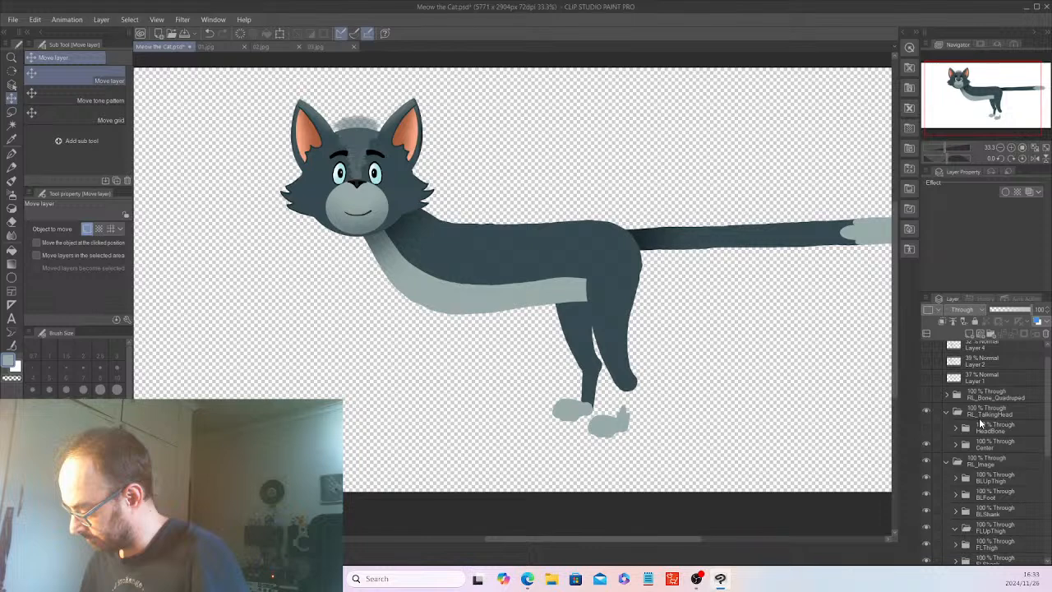
pyautogui.click(955, 510)
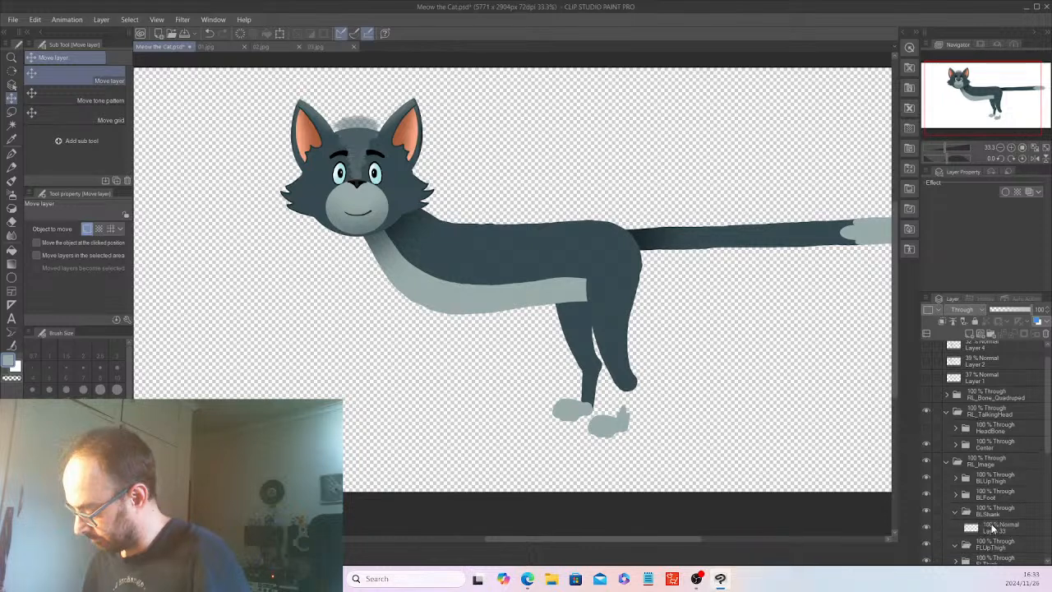
pyautogui.click(994, 527)
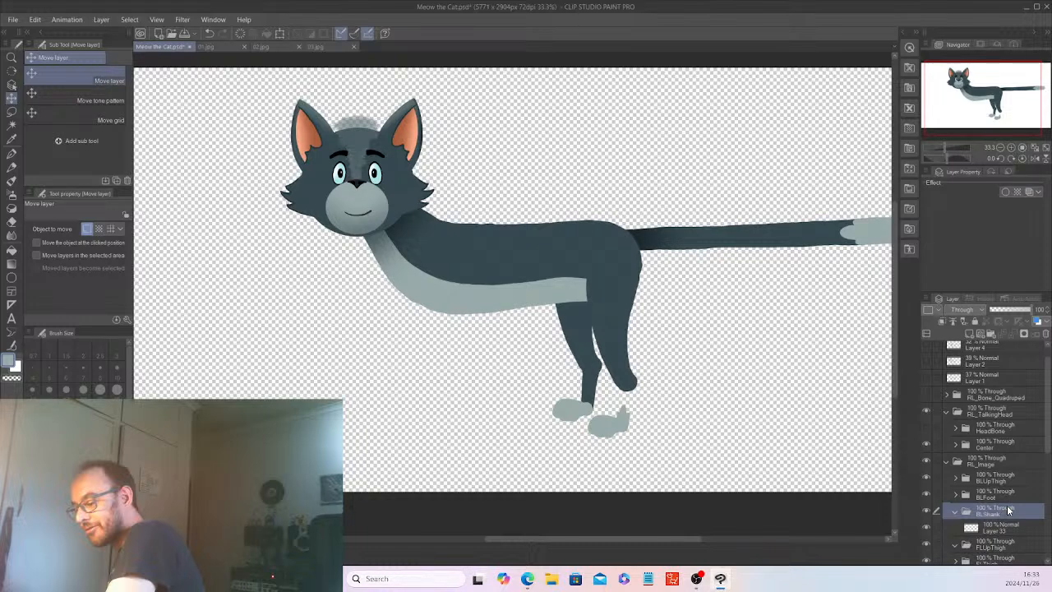
pyautogui.click(1001, 527)
pyautogui.scroll(-1, 1049, 455)
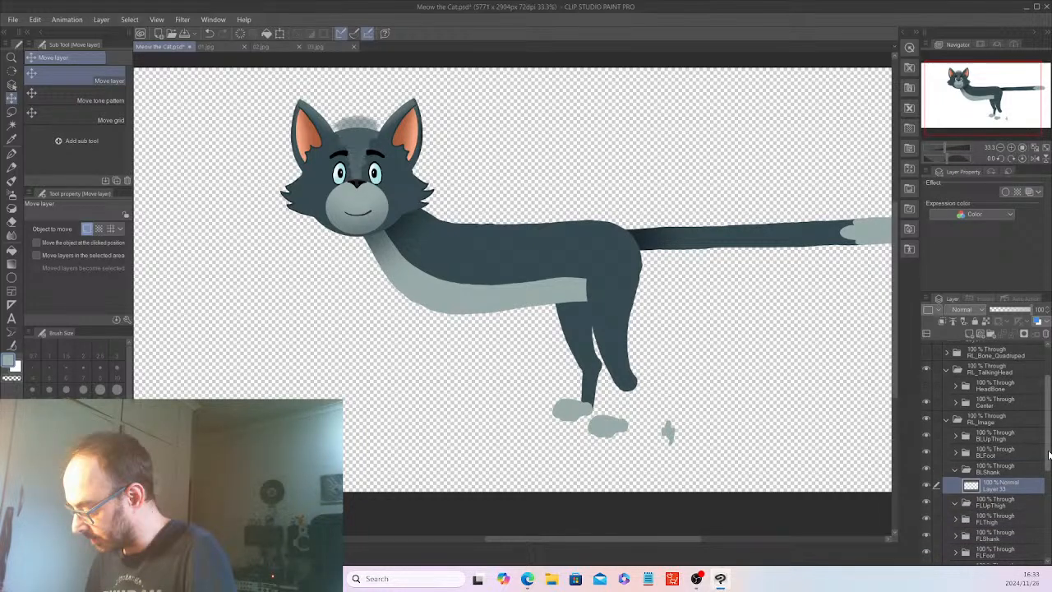
pyautogui.scroll(-1, 1049, 455)
pyautogui.hotkey('ctrl', 'z')
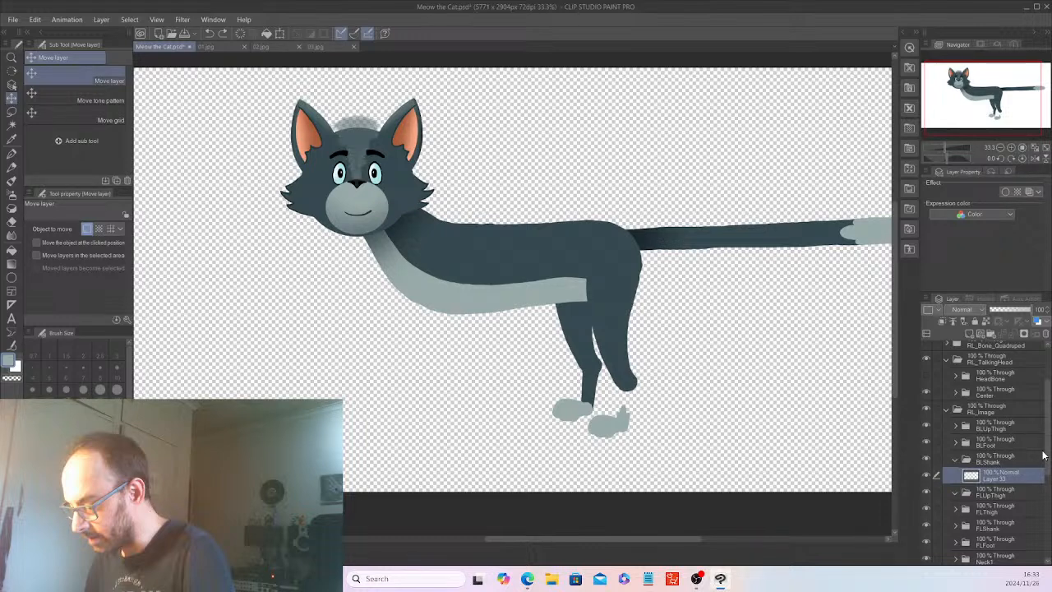
# Duplicate Layer 31 in BRShank and place the copy in the BLShank folder.
pyautogui.rightClick(1001, 544)
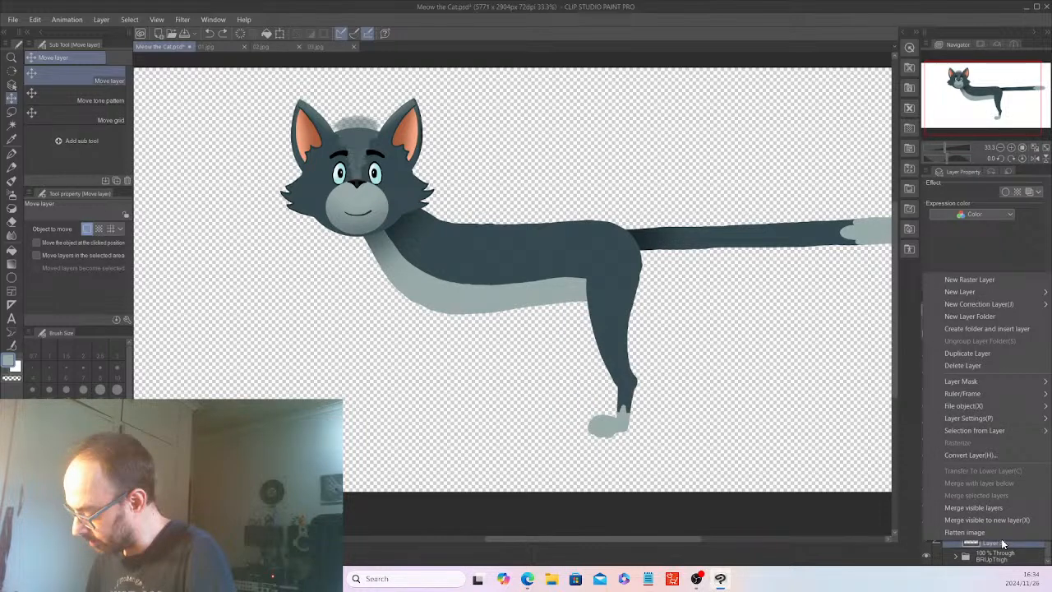
pyautogui.click(978, 355)
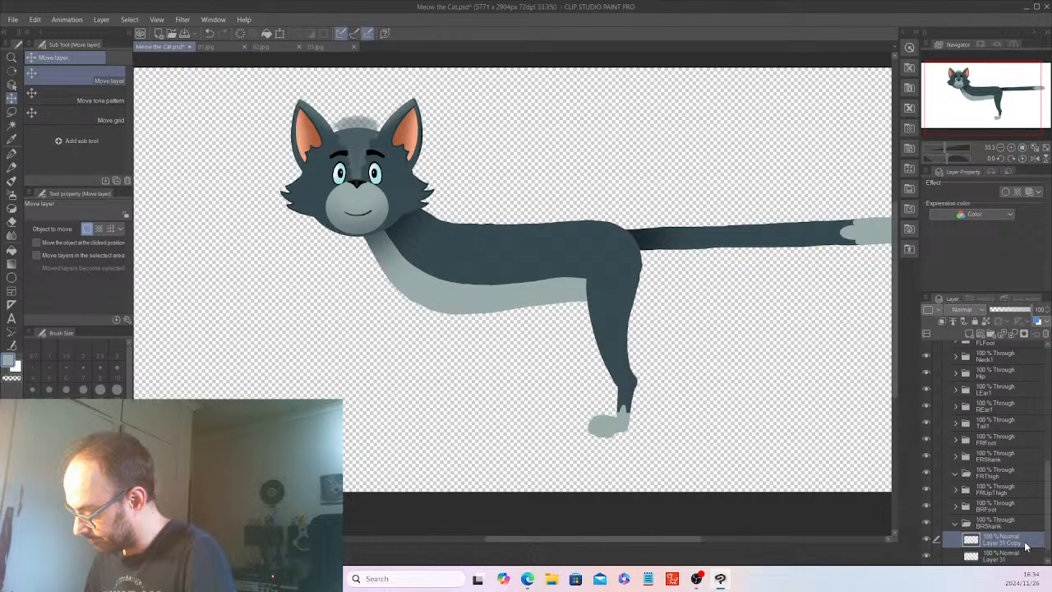
pyautogui.scroll(3, 1026, 546)
# Move Layer 33 Copy from BLShank into BRShank and offset the three right hind-leg folders toward the head and slightly up.
pyautogui.click(1010, 400)
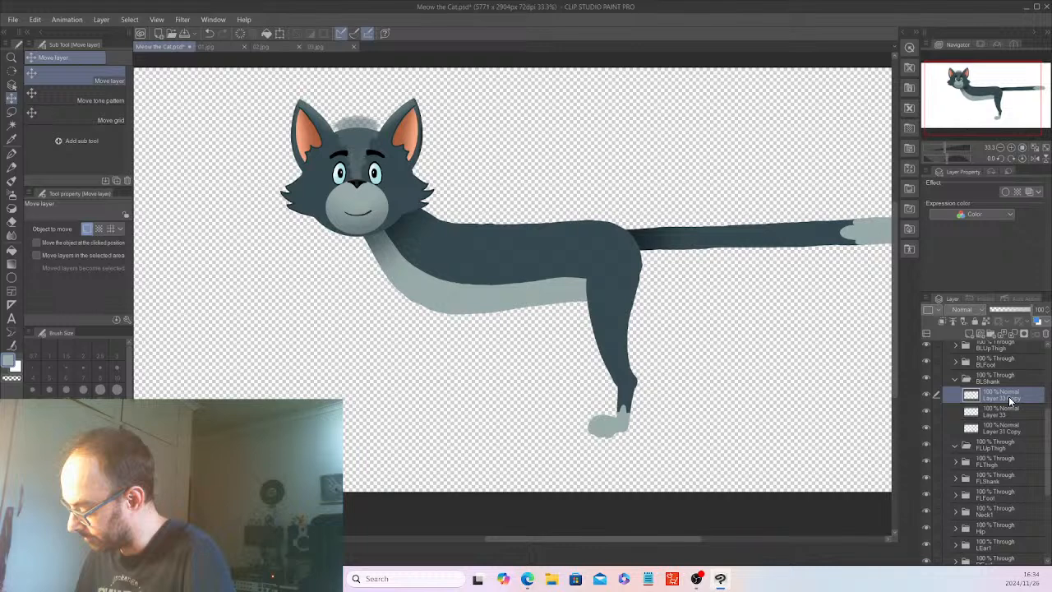
pyautogui.moveTo(1010, 400); pyautogui.dragTo(1016, 532)
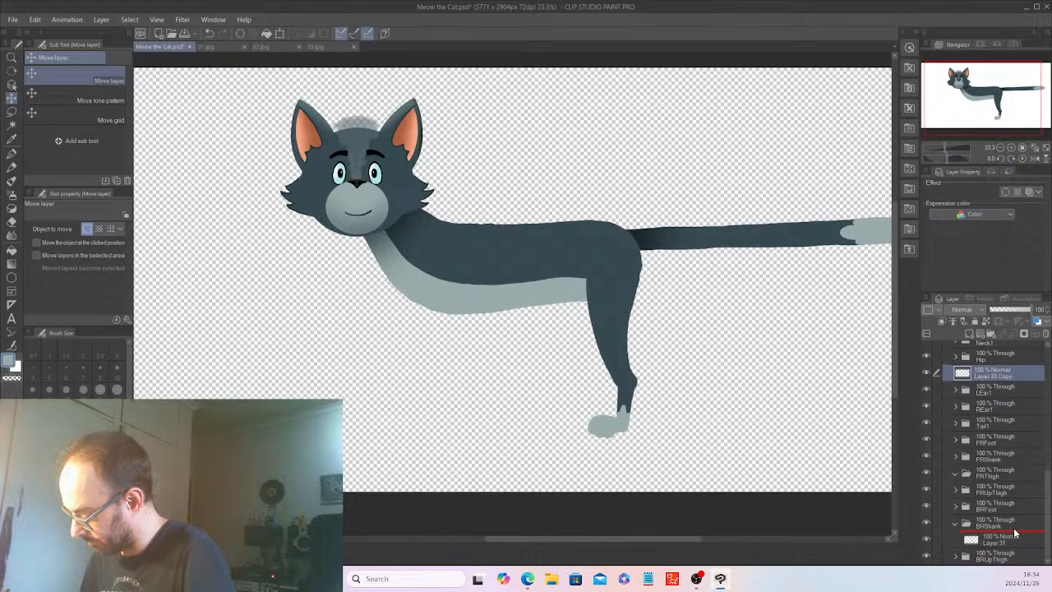
pyautogui.moveTo(1015, 532); pyautogui.dragTo(1014, 532)
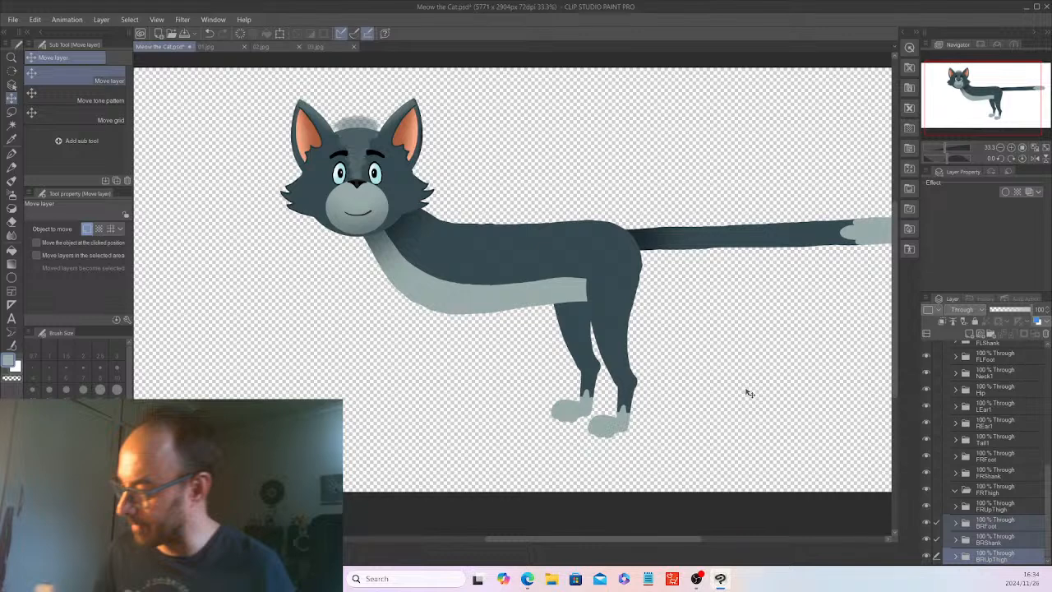
# Select Layer 30 Copy in BRUpThigh and make an Auto select selection of the right hind thigh shape.
pyautogui.keyDown('ctrl'); pyautogui.keyDown('shift'); pyautogui.click(592, 383); pyautogui.keyUp('shift'); pyautogui.keyUp('ctrl')
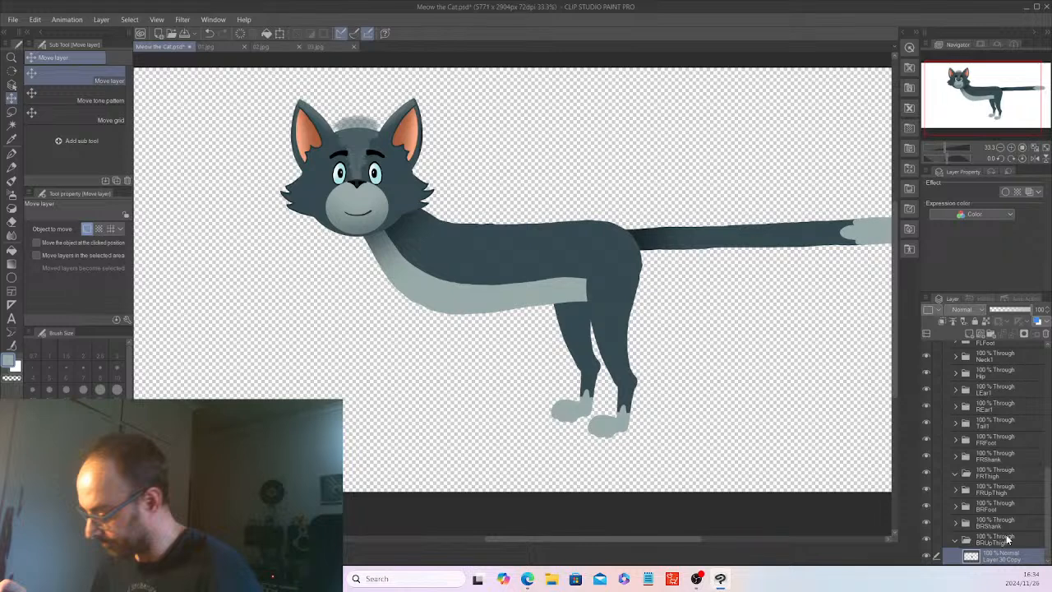
pyautogui.press('w')
pyautogui.click(578, 316)
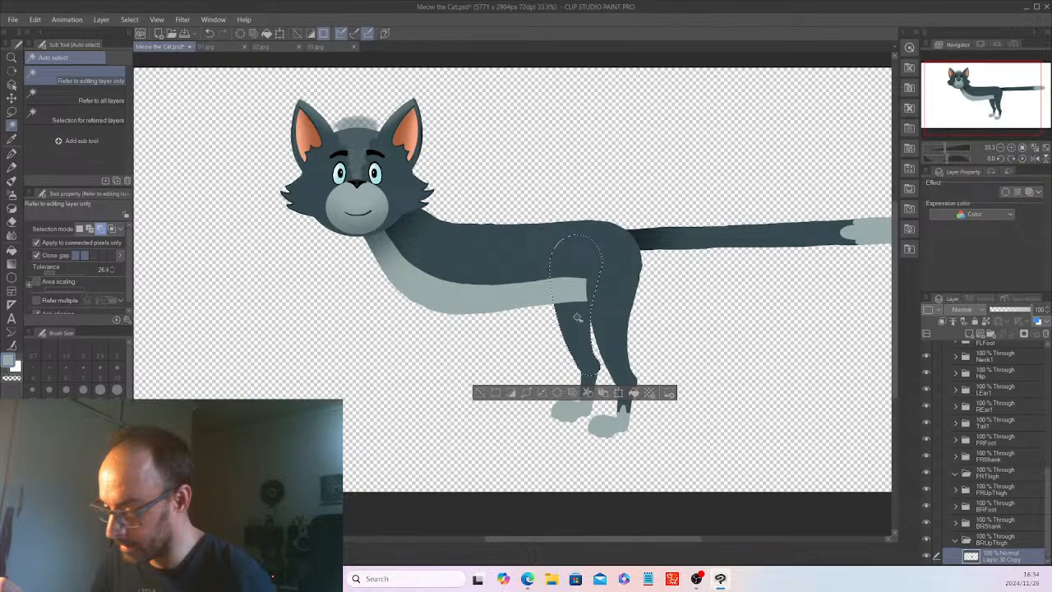
# Fill the selected right hind thigh in BRUpThigh with a darker blue-grey.
pyautogui.press('i')
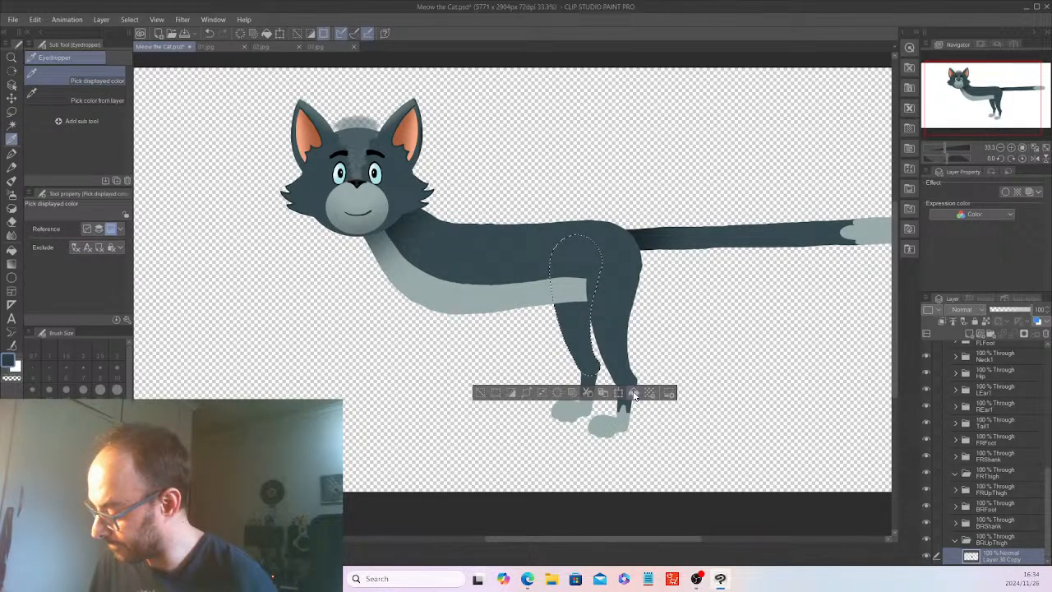
pyautogui.click(634, 396)
pyautogui.click(955, 540)
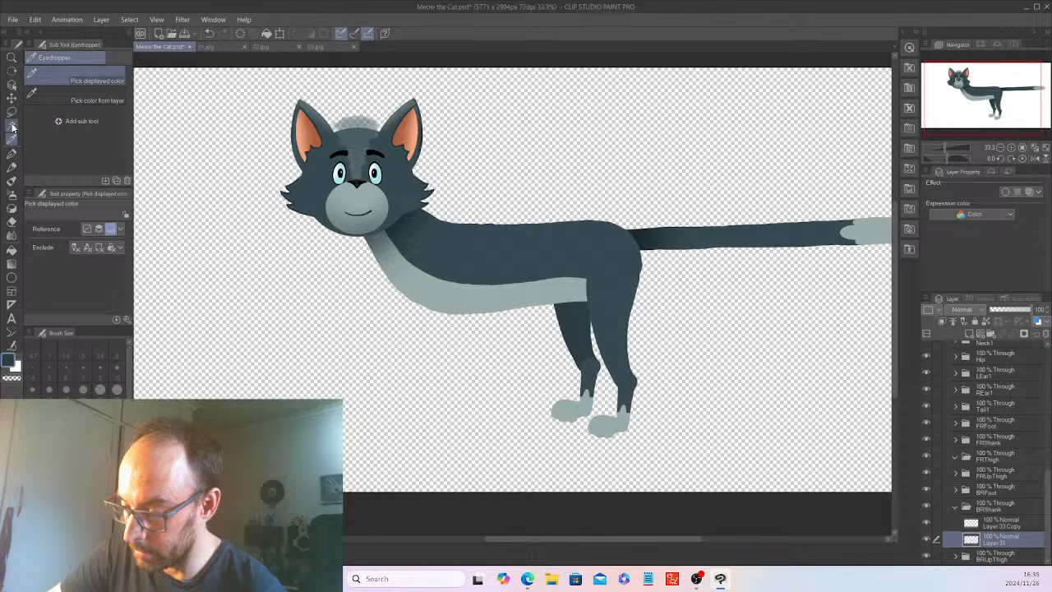
# Select the dark shank shape on Layer 31 in BRShank, fill it with the same darker blue-grey, and deselect.
pyautogui.click(12, 126)
pyautogui.click(597, 360)
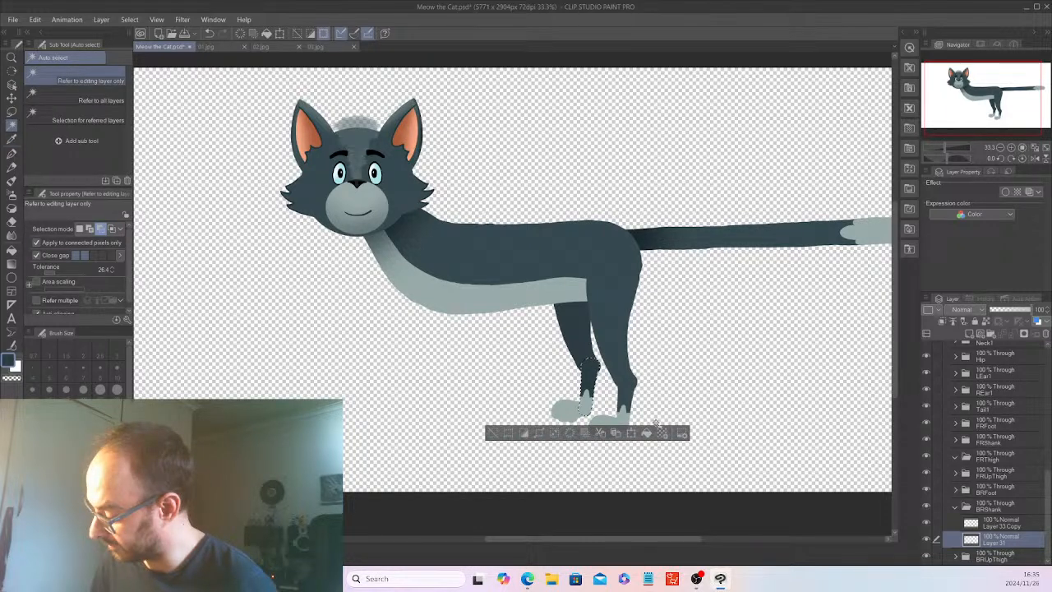
pyautogui.hotkey('ctrl', 'd')
# Select the light patch on Layer 33 Copy in BRShank and fill it with a darker grey-green.
pyautogui.keyDown('ctrl'); pyautogui.keyDown('shift'); pyautogui.click(591, 400); pyautogui.keyUp('shift'); pyautogui.keyUp('ctrl')
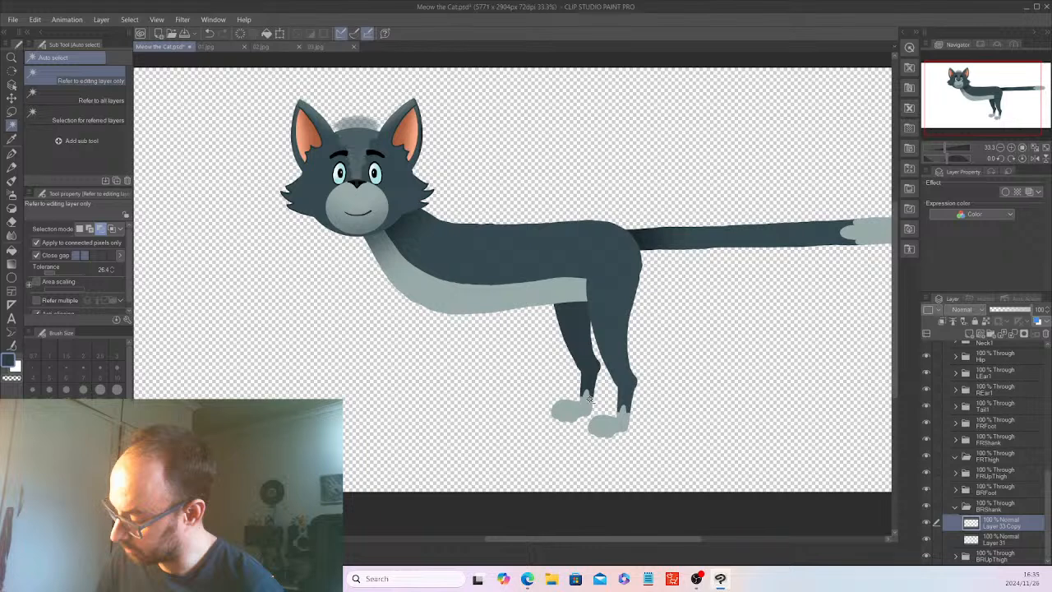
pyautogui.click(589, 399)
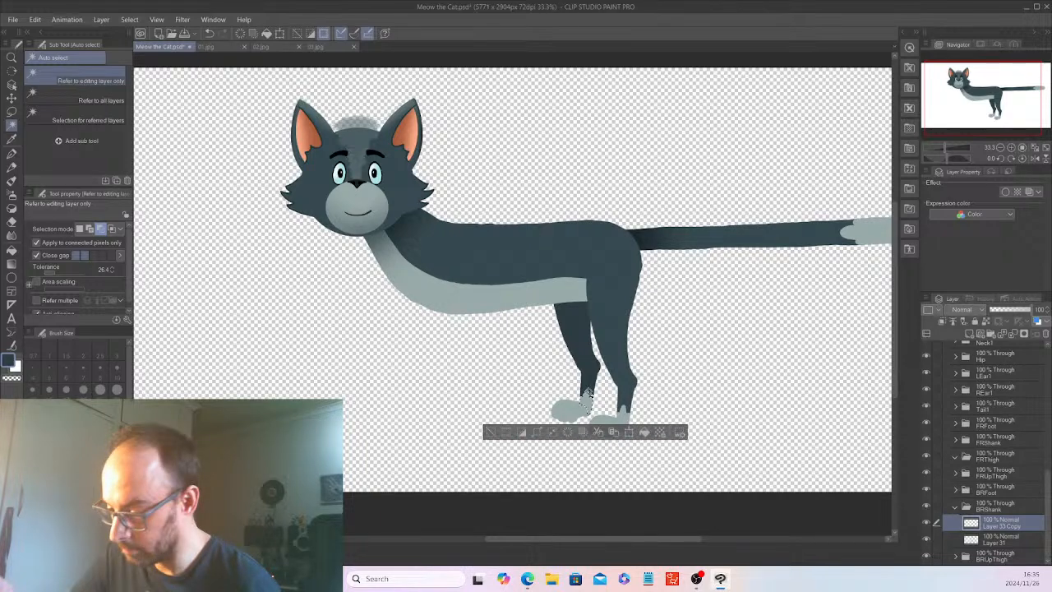
pyautogui.keyDown('alt'); pyautogui.click(587, 397); pyautogui.keyUp('alt')
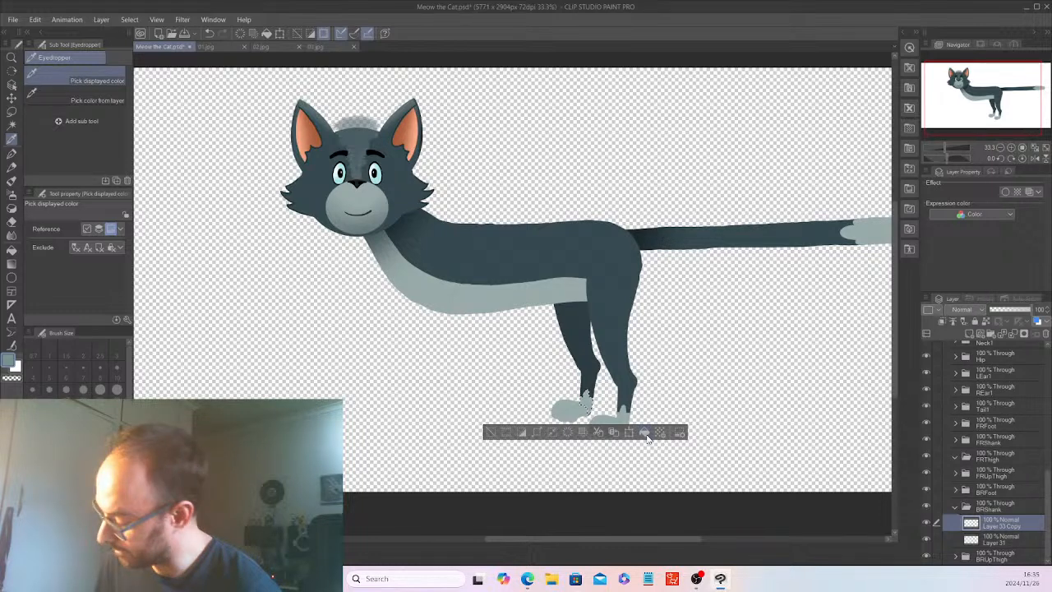
pyautogui.click(644, 433)
# Fill the paw shape on Layer 32 Copy in BRFoot with the darker grey-green and deselect it.
pyautogui.click(955, 506)
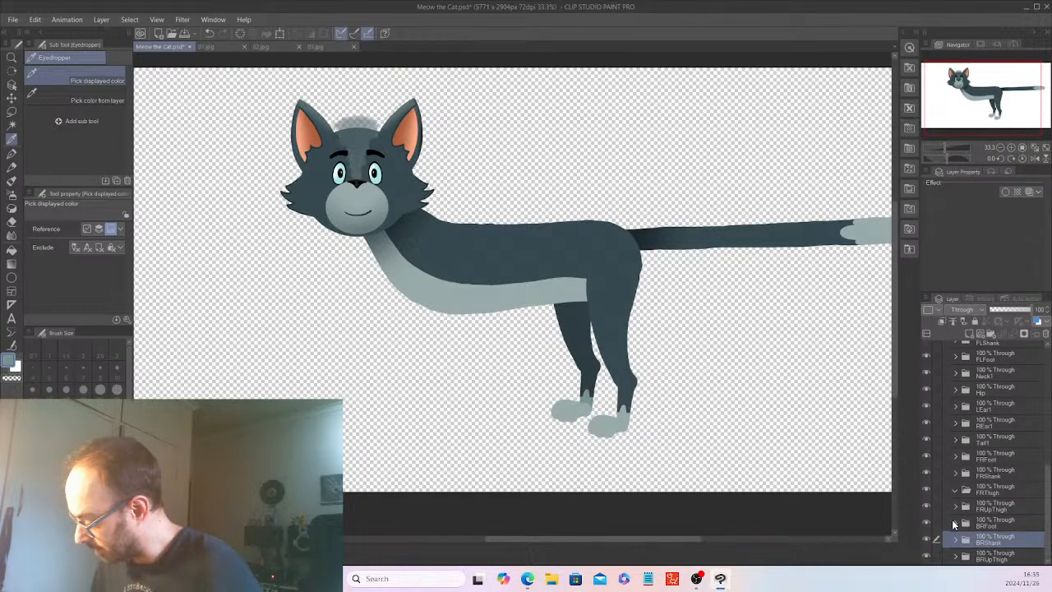
pyautogui.click(954, 523)
pyautogui.click(1000, 539)
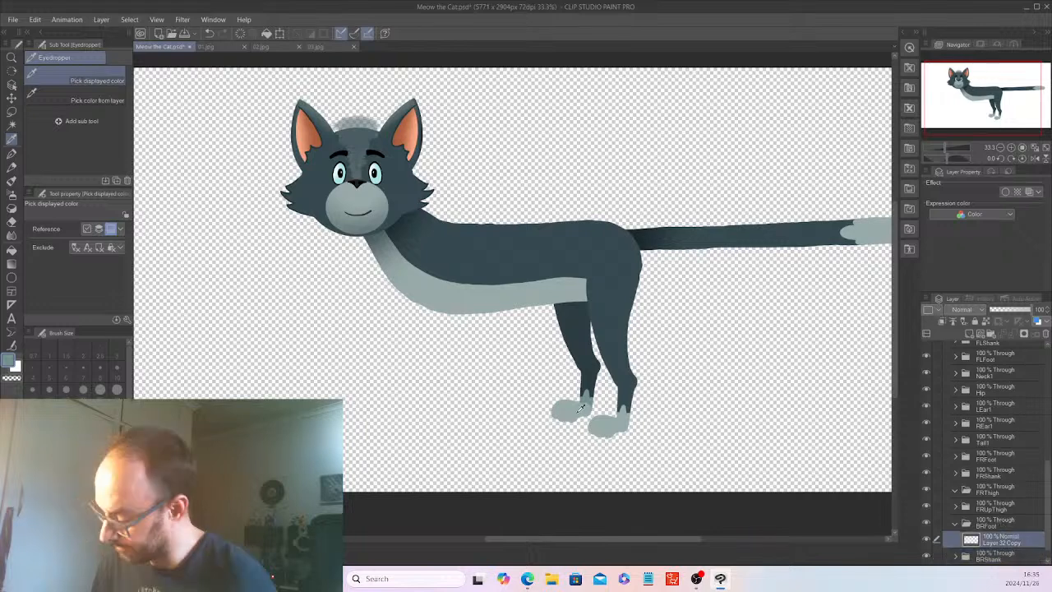
pyautogui.press('w')
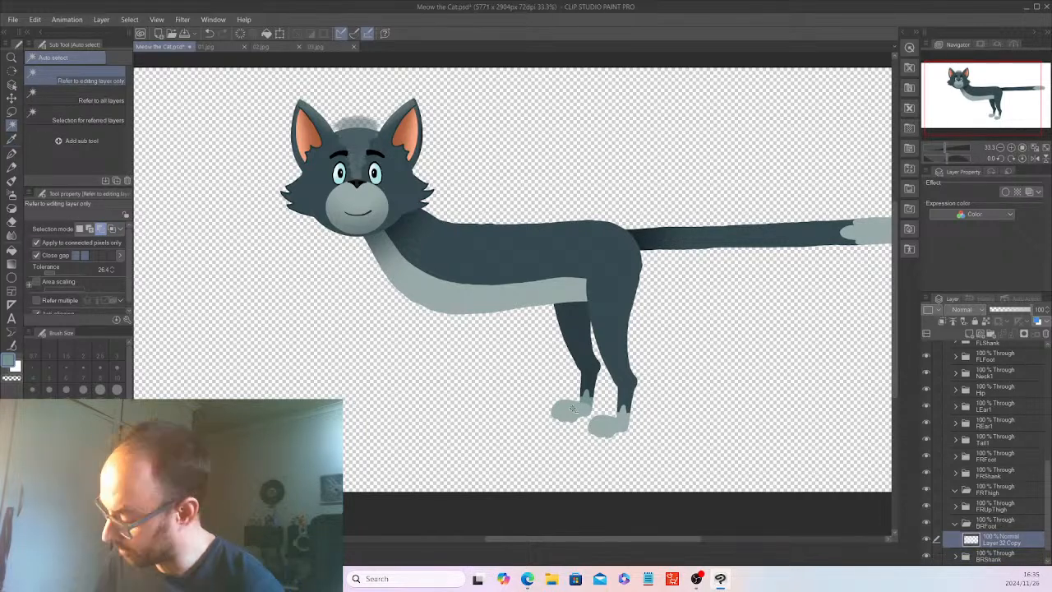
pyautogui.click(576, 408)
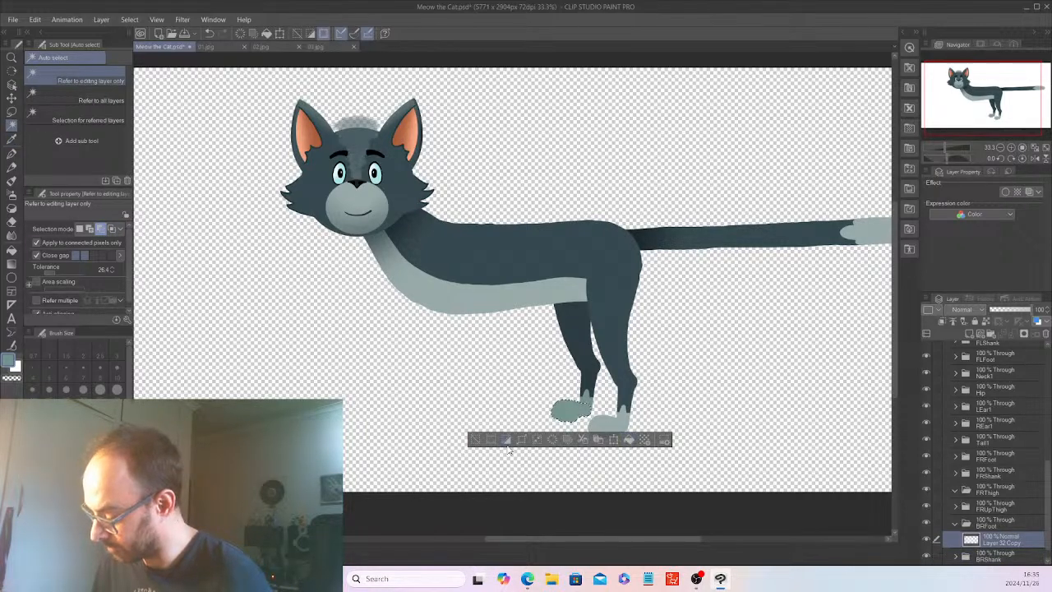
pyautogui.click(476, 439)
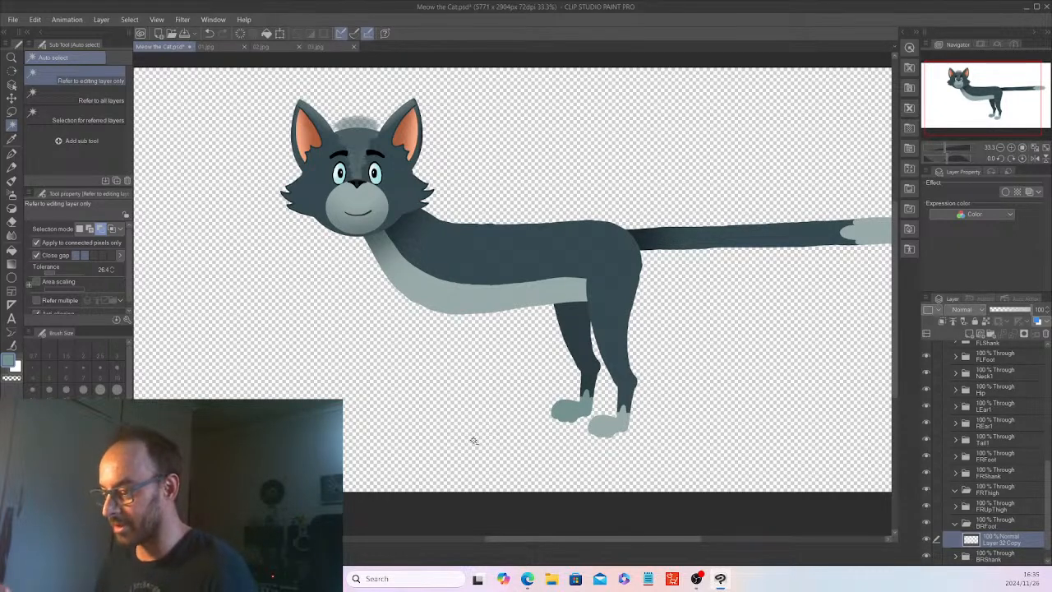
# Scale the three Tail1 layers together to about 81% width and 84% height, shortening the tail toward the body.
pyautogui.hotkey('ctrl', '-')
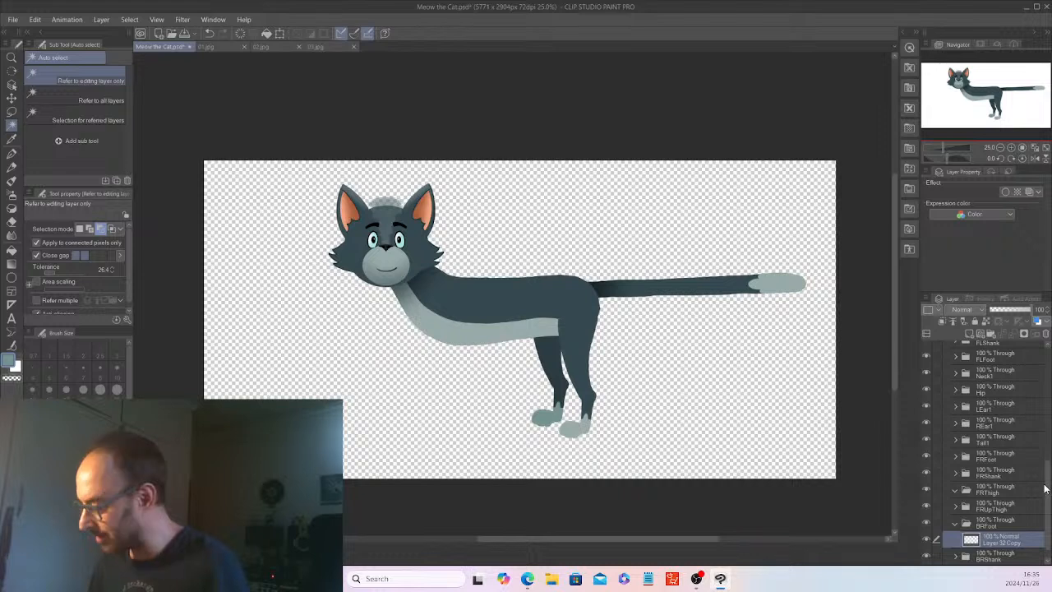
pyautogui.click(986, 524)
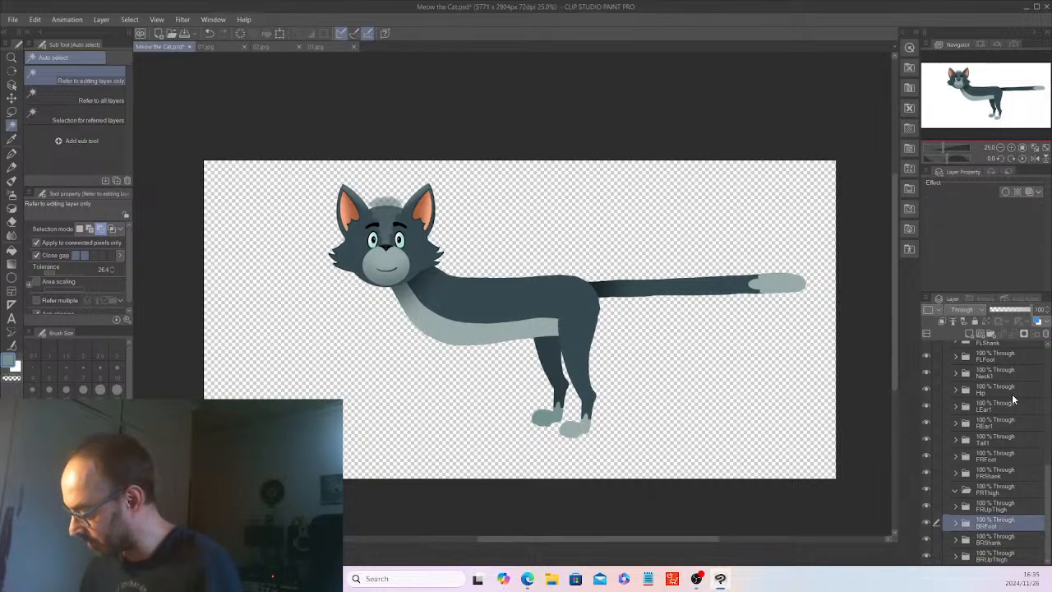
pyautogui.click(956, 442)
pyautogui.click(1005, 457)
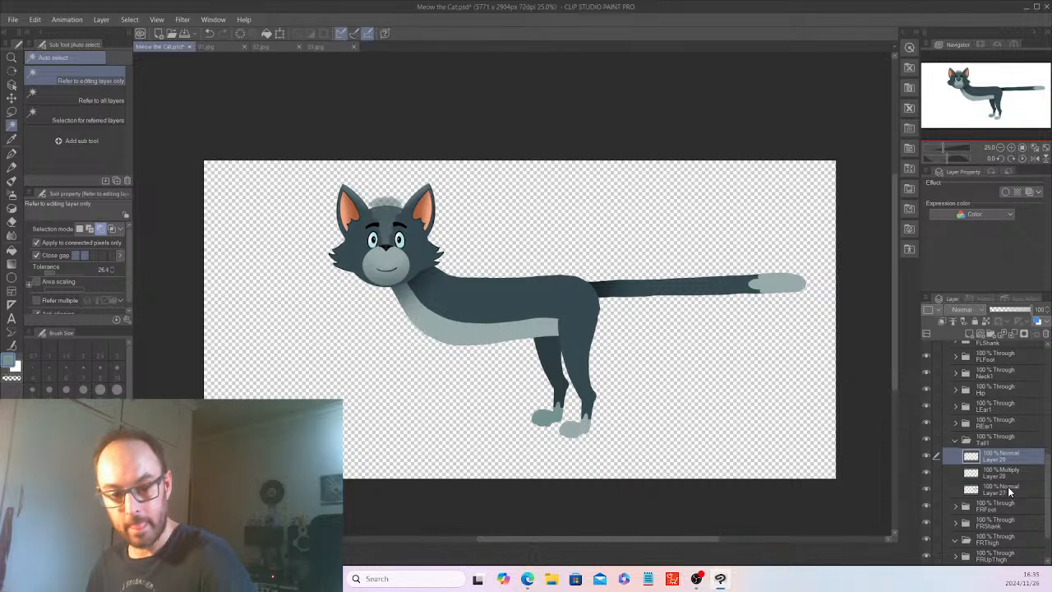
pyautogui.keyDown('shift'); pyautogui.click(1010, 493); pyautogui.keyUp('shift')
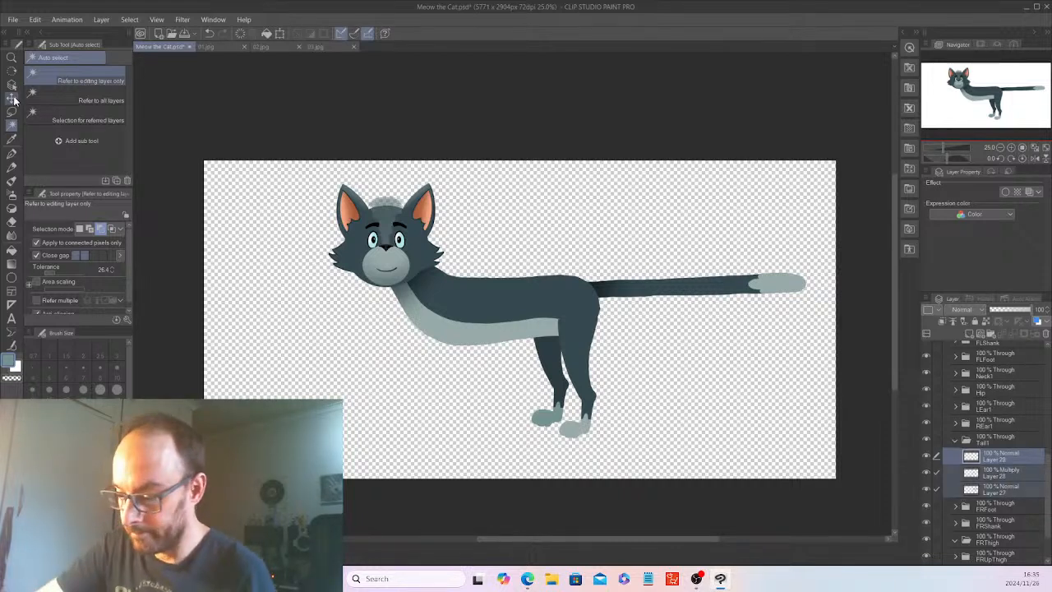
pyautogui.press('k')
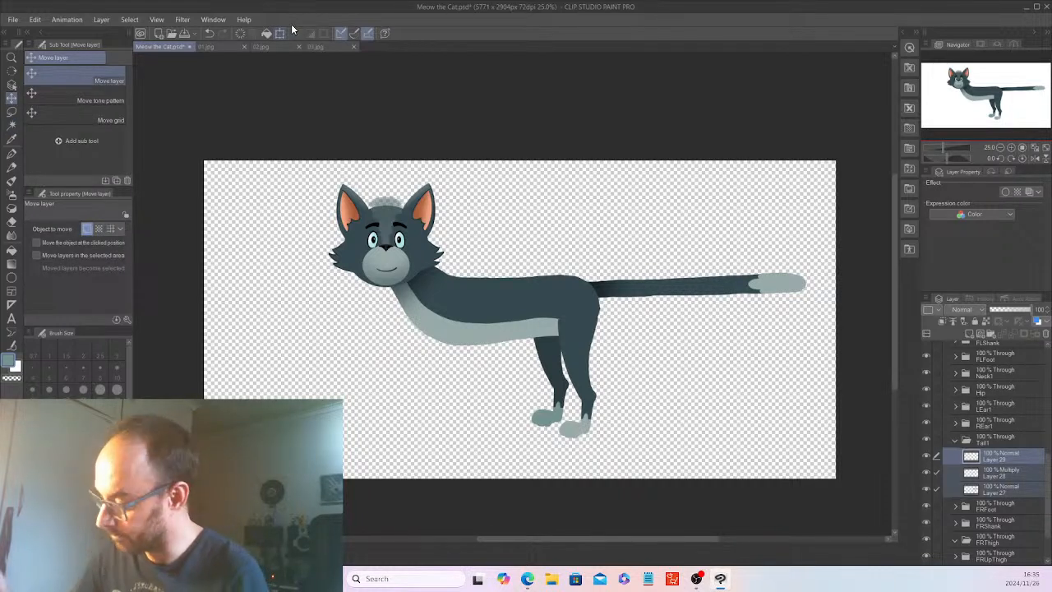
pyautogui.hotkey('ctrl', 't')
pyautogui.moveTo(799, 276); pyautogui.dragTo(762, 278)
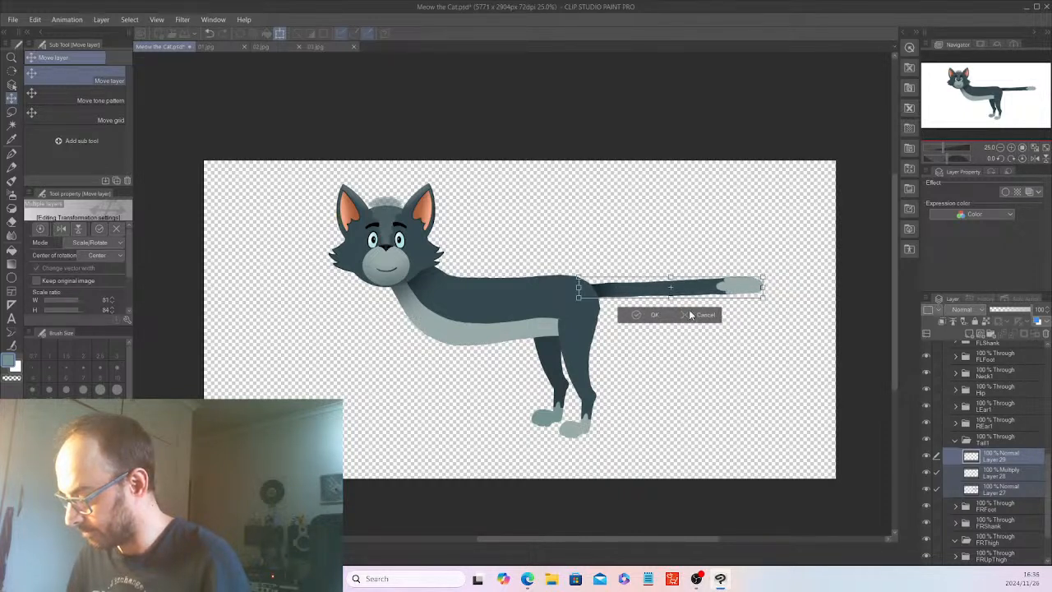
pyautogui.click(657, 314)
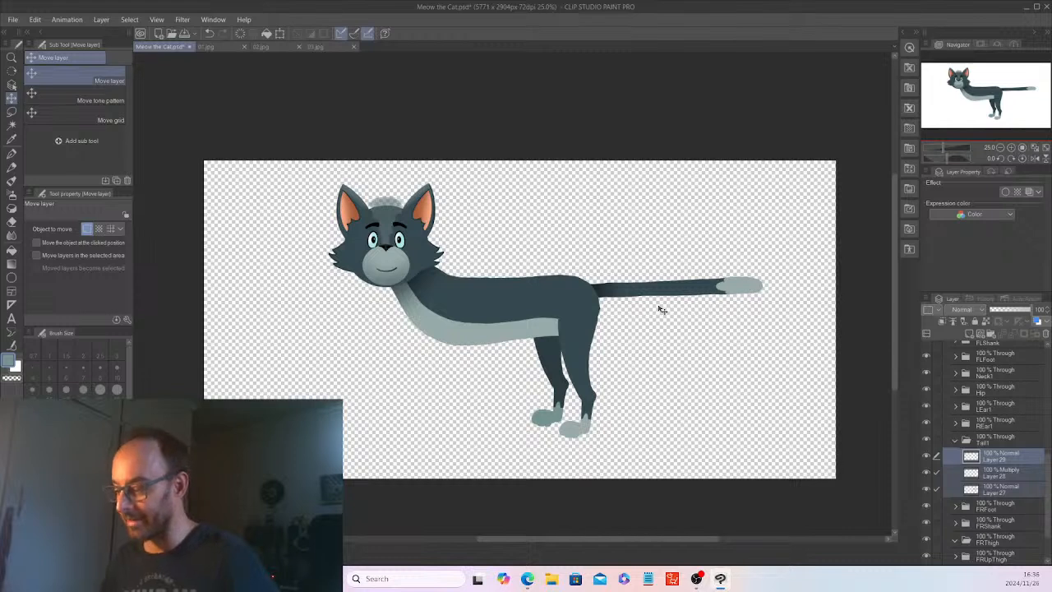
pyautogui.click(968, 437)
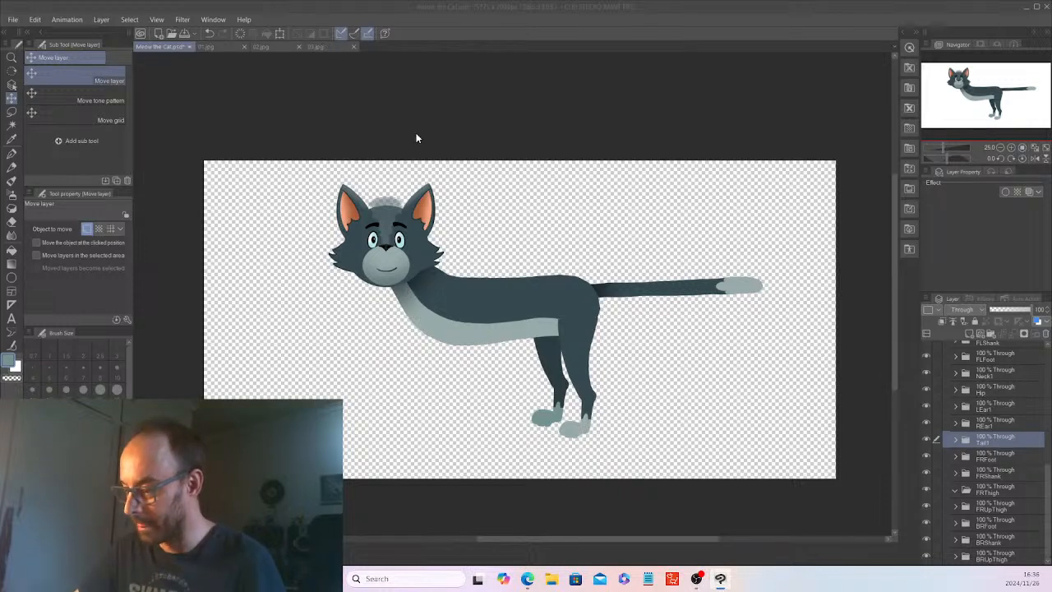
# Review the 03.jpg reference, and check the RL_Bone_Quadruped markers against the cat artwork before hiding them again.
pyautogui.click(317, 45)
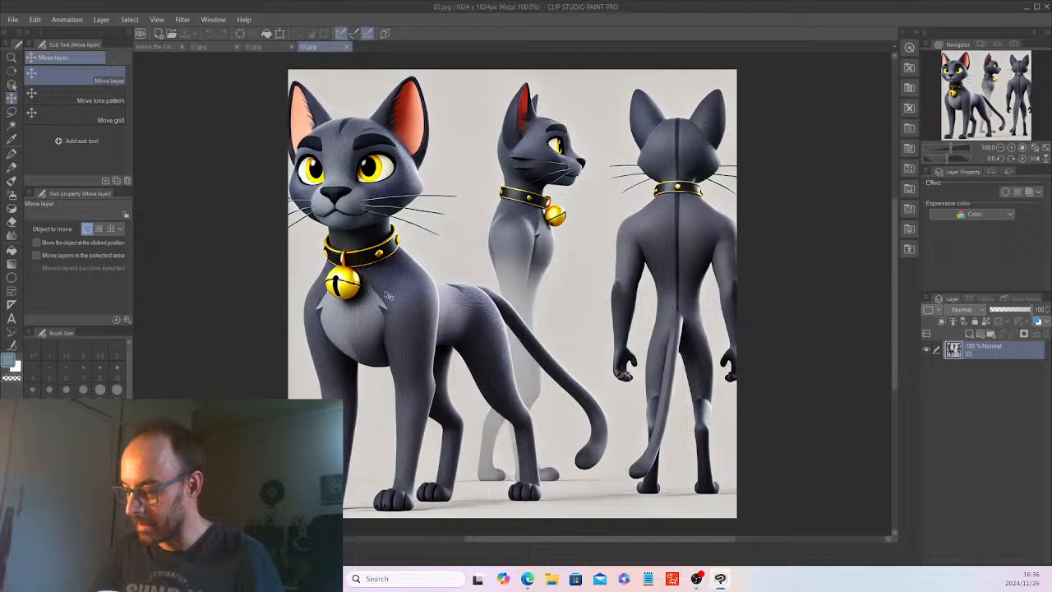
pyautogui.click(153, 46)
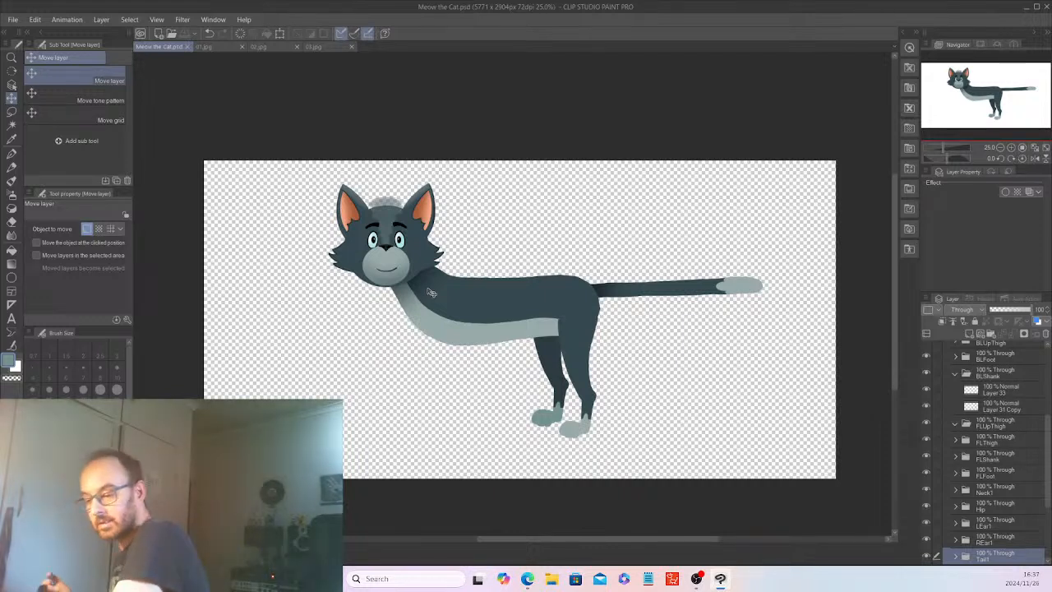
pyautogui.click(957, 372)
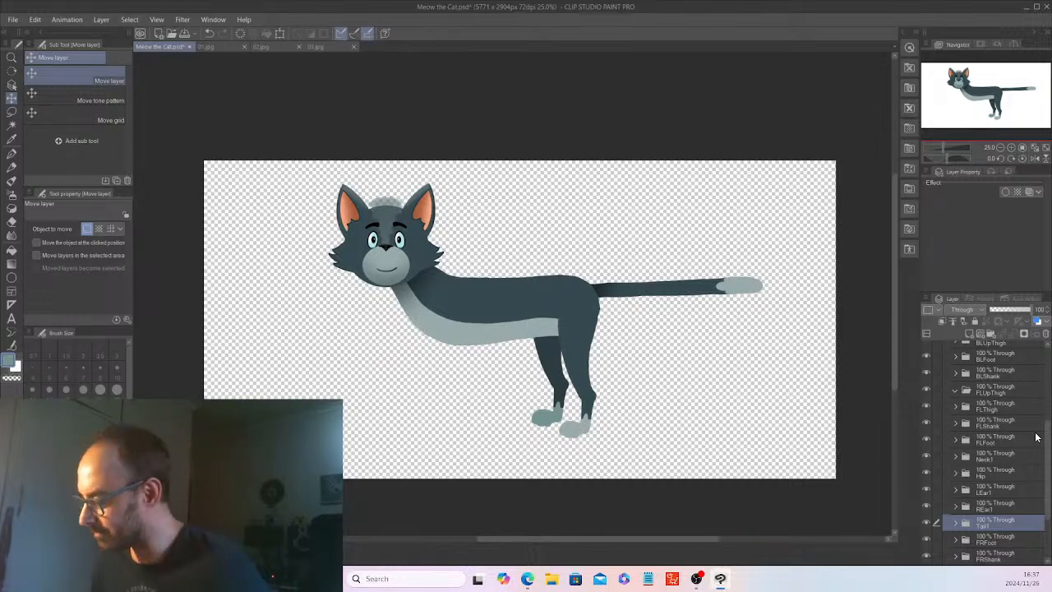
pyautogui.moveTo(1047, 437); pyautogui.dragTo(1048, 362)
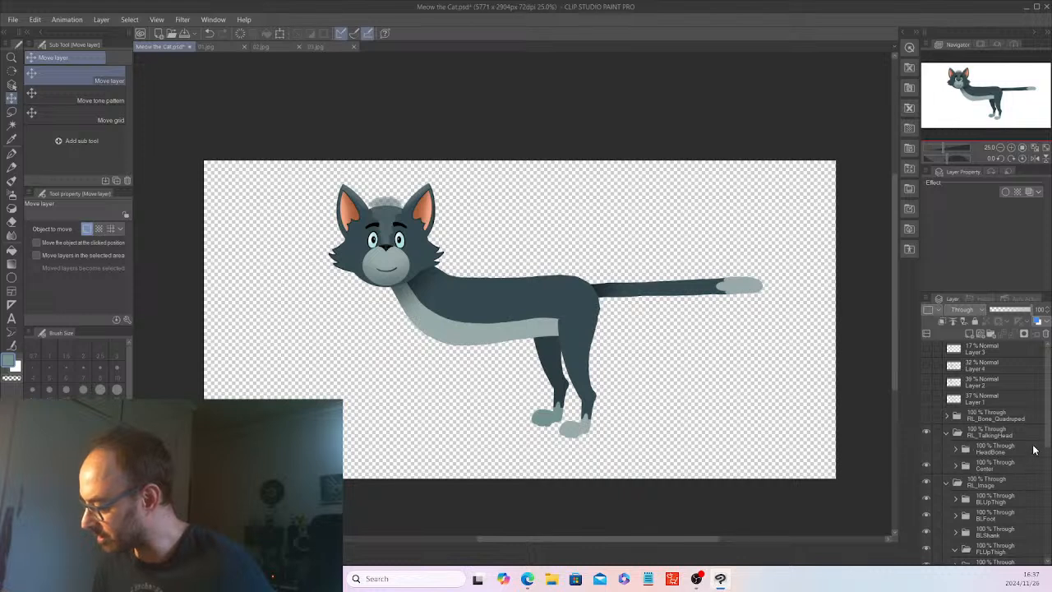
pyautogui.click(928, 415)
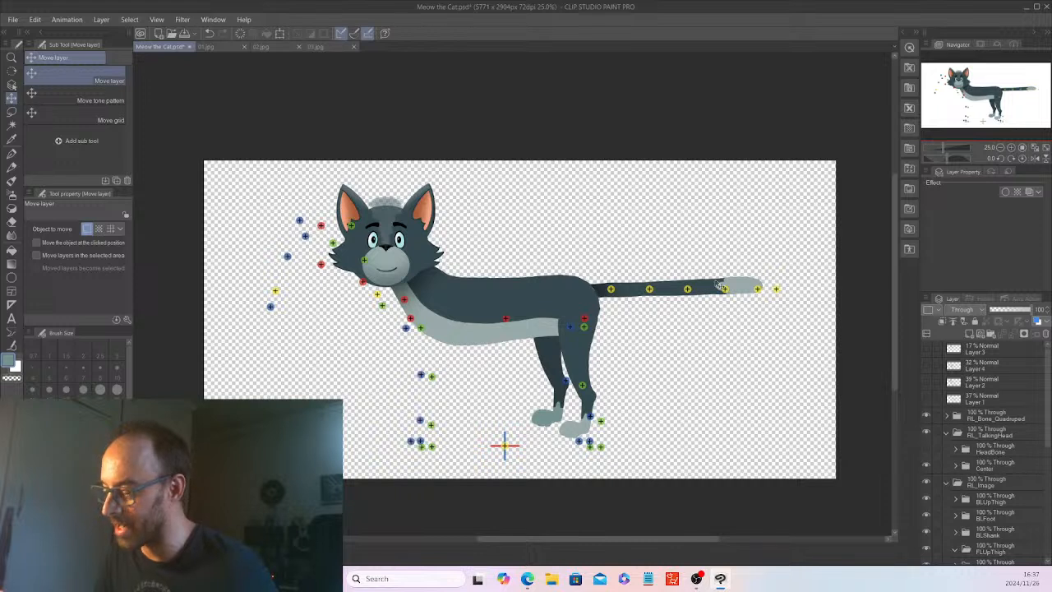
pyautogui.click(927, 414)
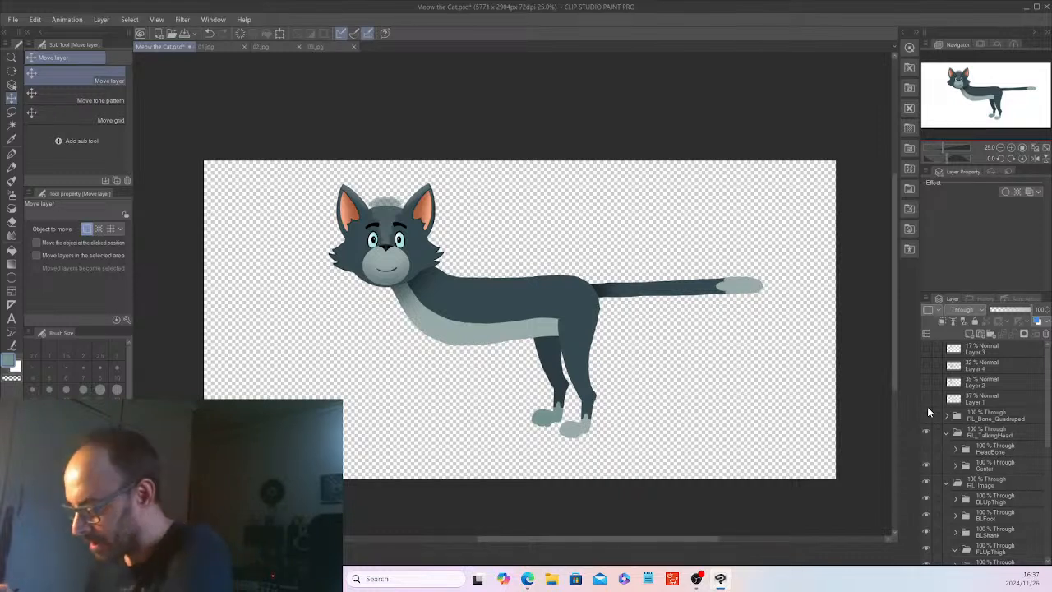
# Show the Layer 4 sketch over the artwork as a guide for the front legs.
pyautogui.moveTo(1049, 435); pyautogui.dragTo(1050, 483)
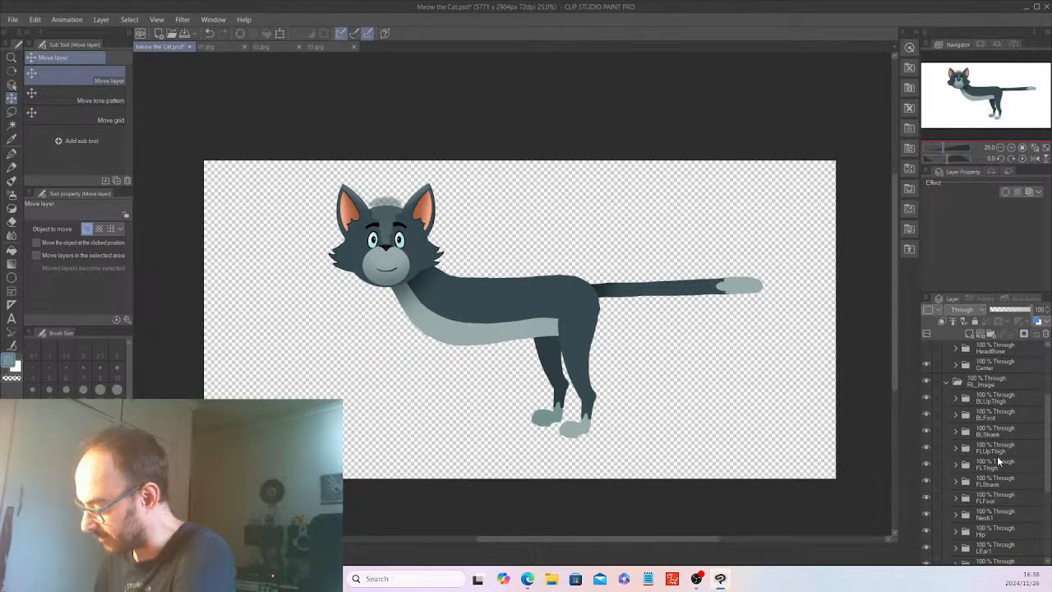
pyautogui.scroll(5, 1047, 425)
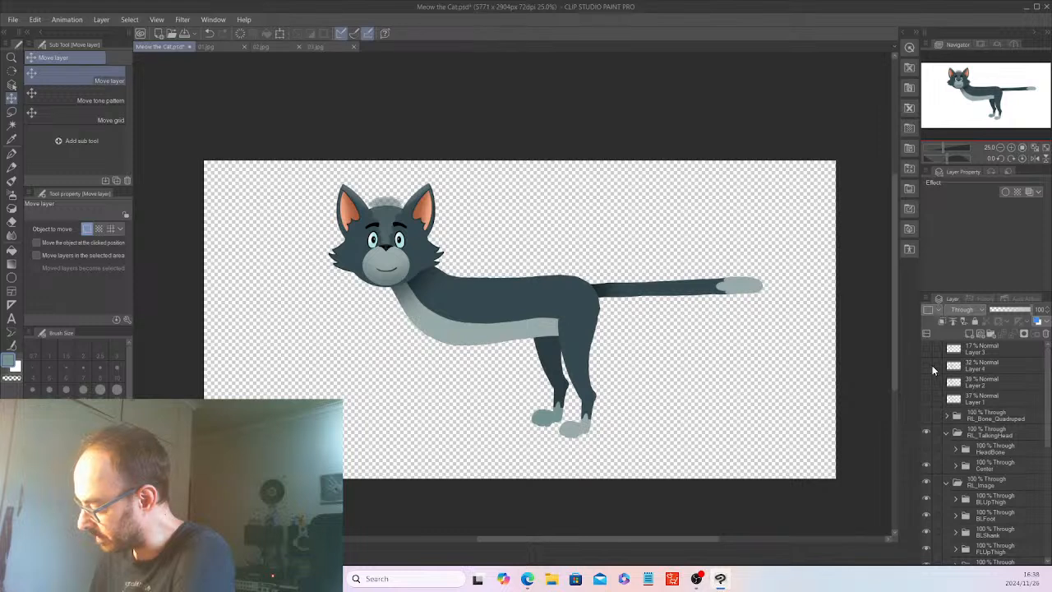
pyautogui.click(926, 364)
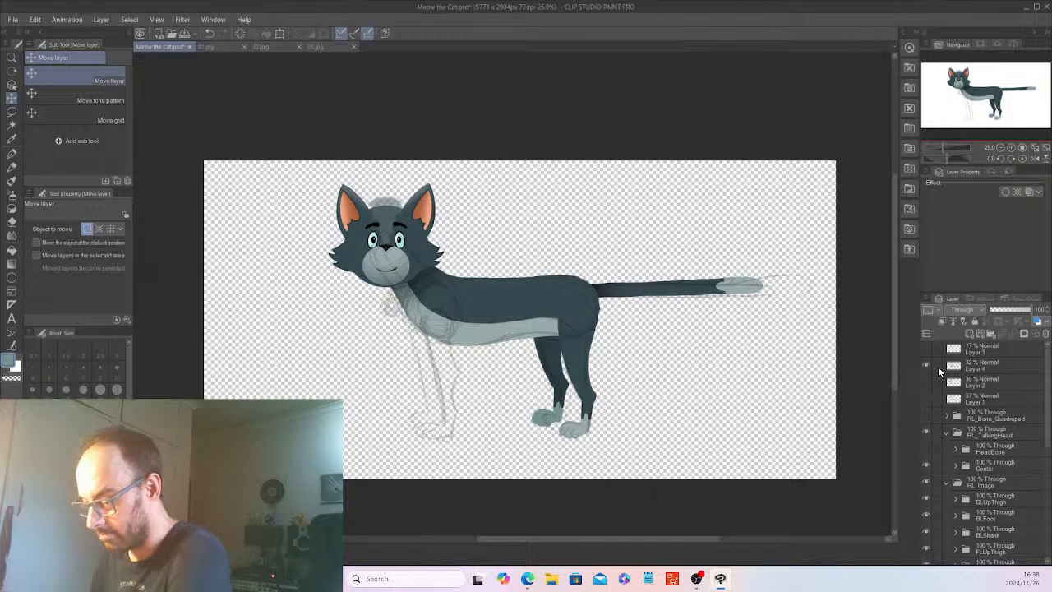
# Add a new raster layer inside the FLUpThigh folder.
pyautogui.moveTo(1049, 436); pyautogui.dragTo(1050, 464)
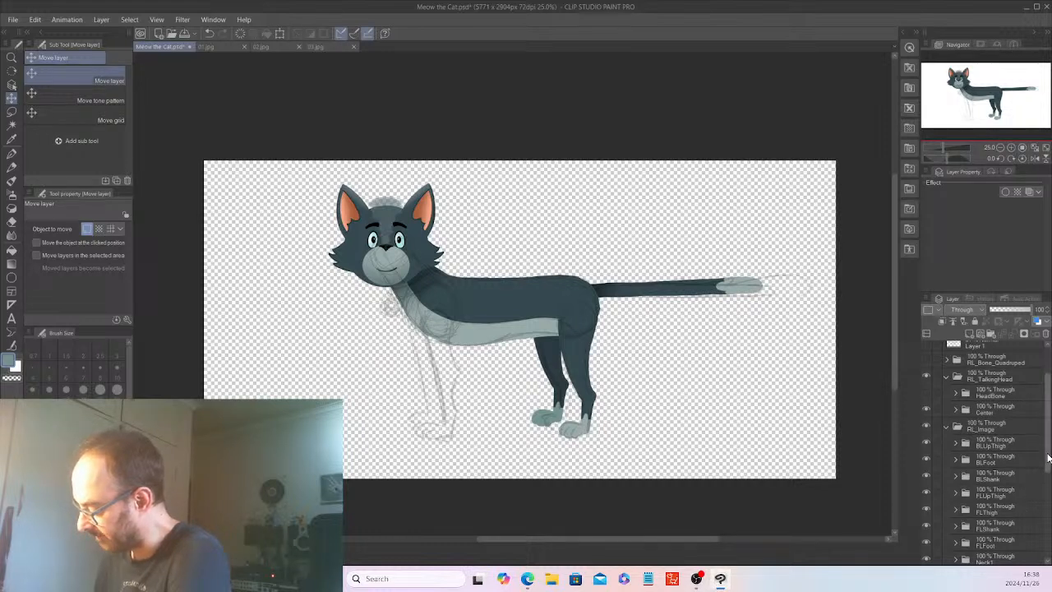
pyautogui.moveTo(1048, 458); pyautogui.dragTo(1047, 469)
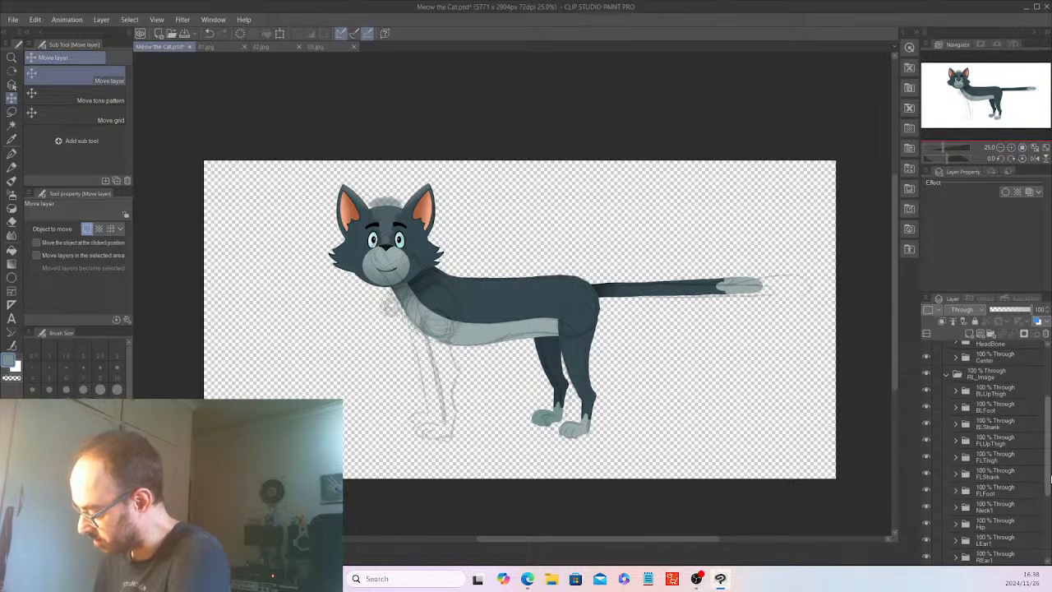
pyautogui.click(1001, 442)
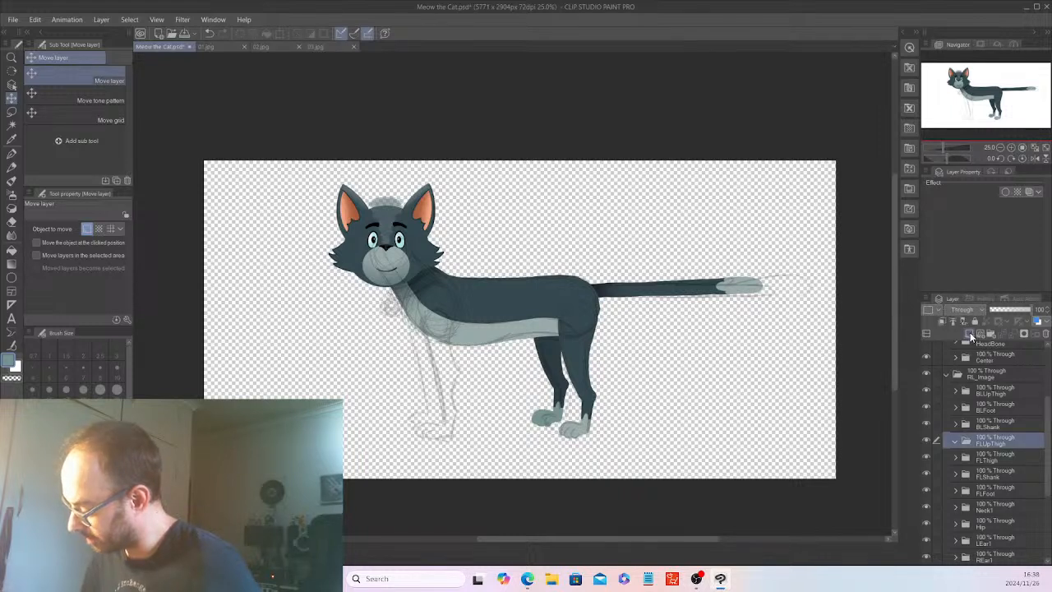
pyautogui.click(970, 332)
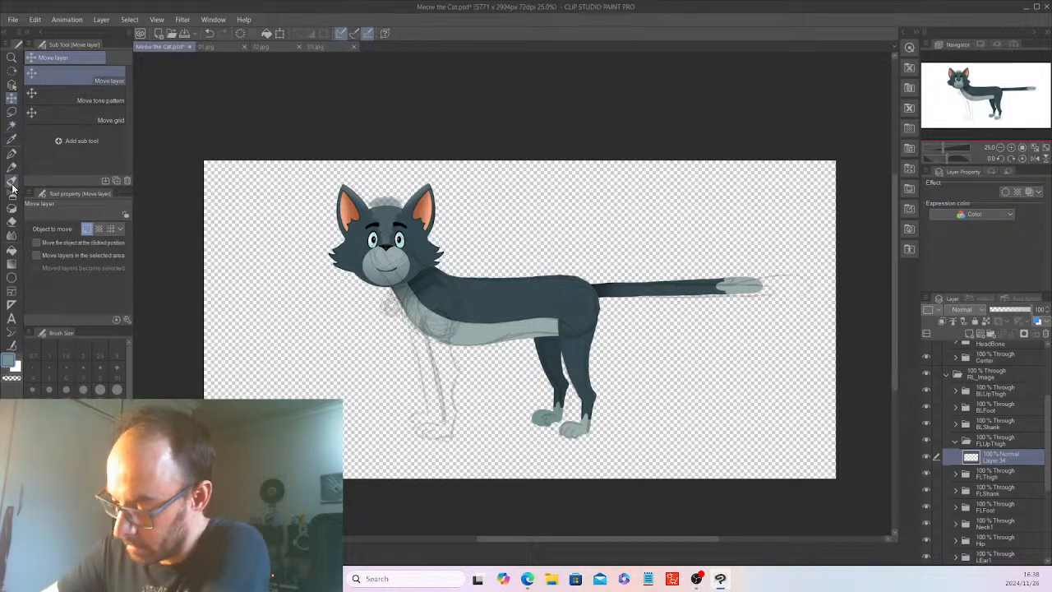
# Sample the cat's dark fur colour for the G-pen and try outlining a circle over the sketched front shoulder joint.
pyautogui.click(12, 138)
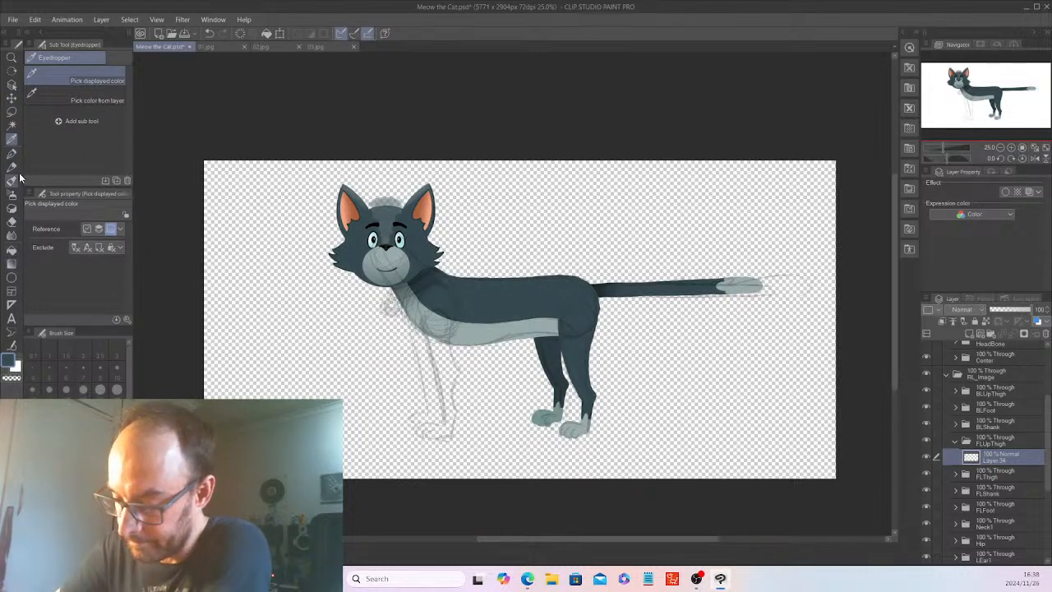
pyautogui.click(12, 158)
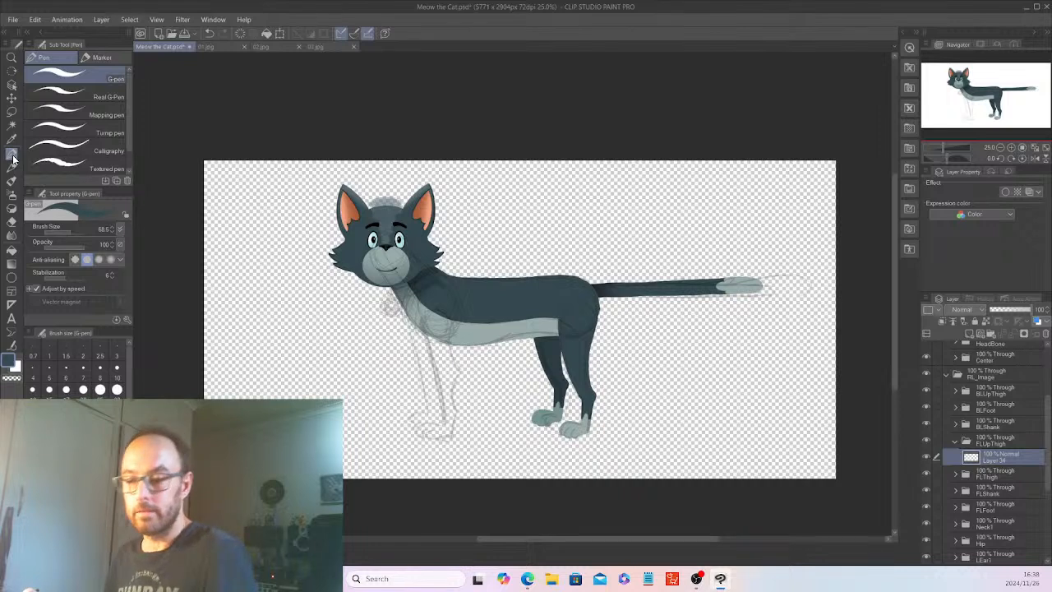
pyautogui.scroll(2, 673, 513)
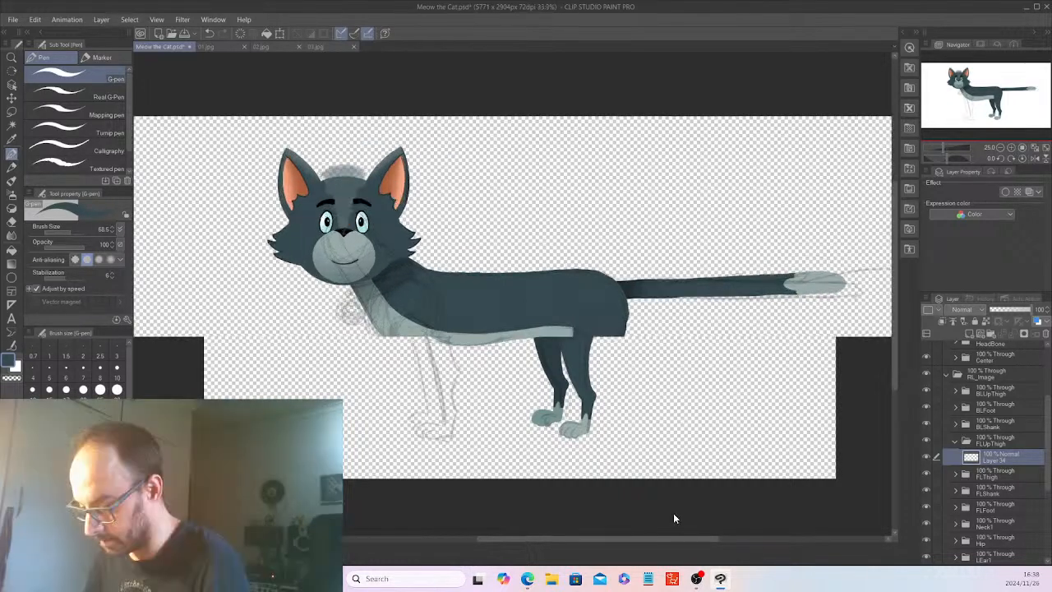
pyautogui.moveTo(617, 539); pyautogui.dragTo(604, 540)
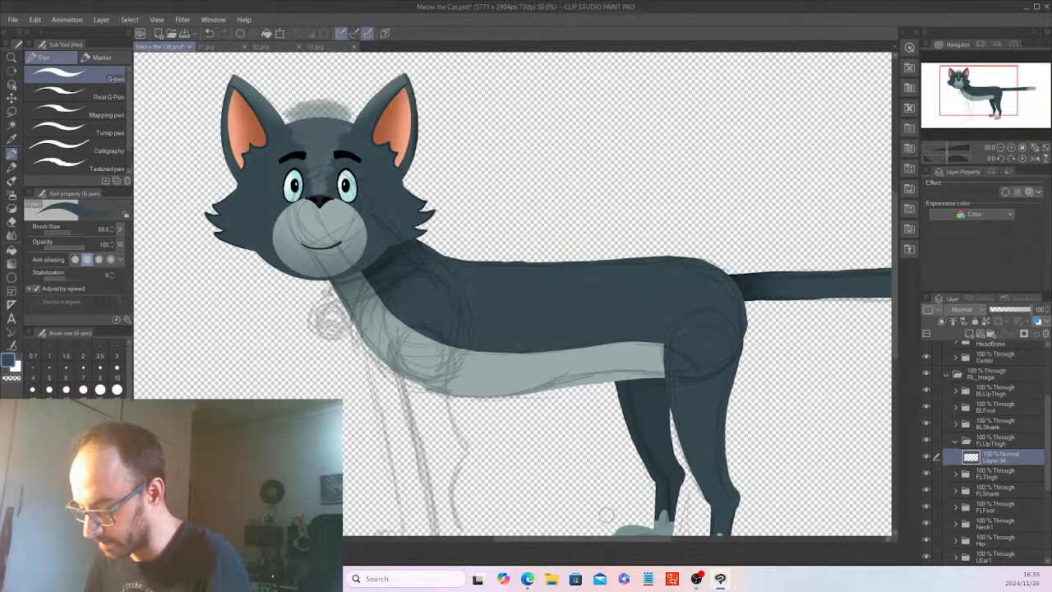
pyautogui.moveTo(411, 329)
pyautogui.mouseDown()
pyautogui.moveTo(400, 353)
pyautogui.moveTo(414, 384)
pyautogui.moveTo(453, 380)
pyautogui.moveTo(453, 329)
pyautogui.moveTo(465, 350)
pyautogui.mouseUp()
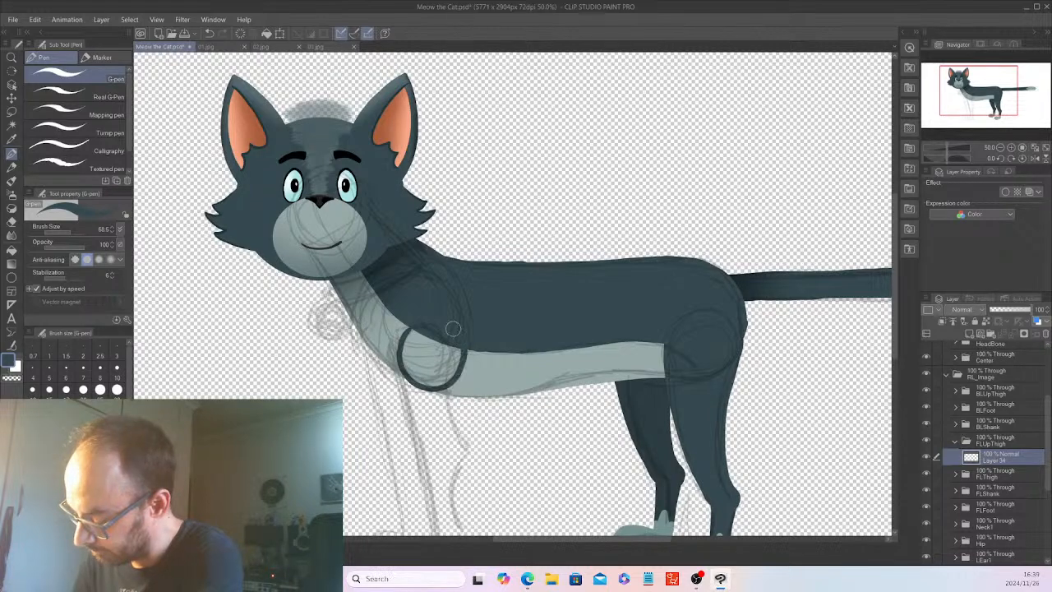
pyautogui.hotkey('ctrl', 'z')
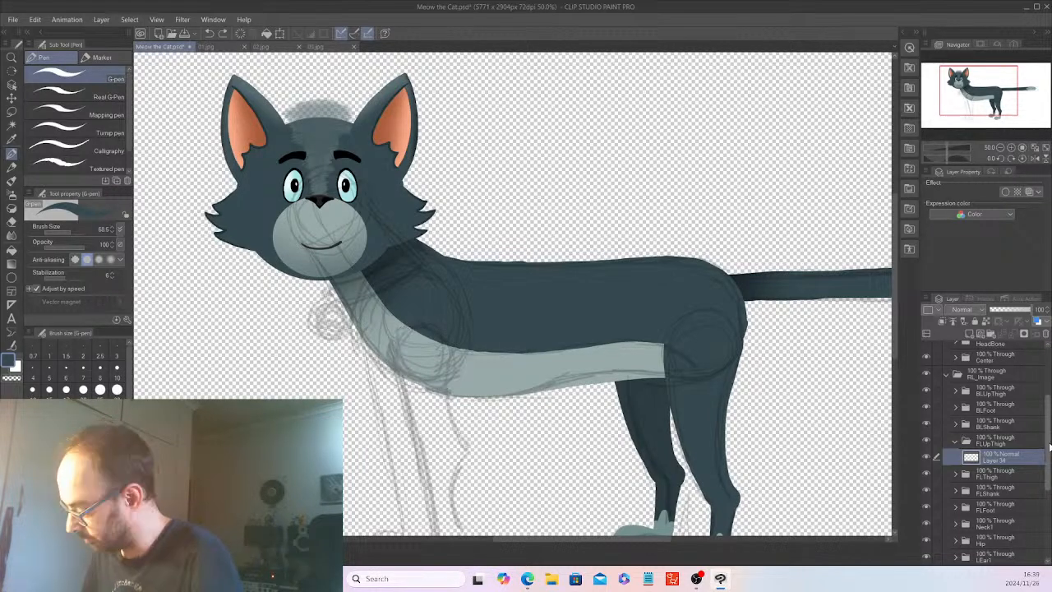
# Set the Hip folder's opacity to 38% so the sketch shows through, and make Layer 34 active again.
pyautogui.scroll(-5, 998, 446)
pyautogui.click(998, 446)
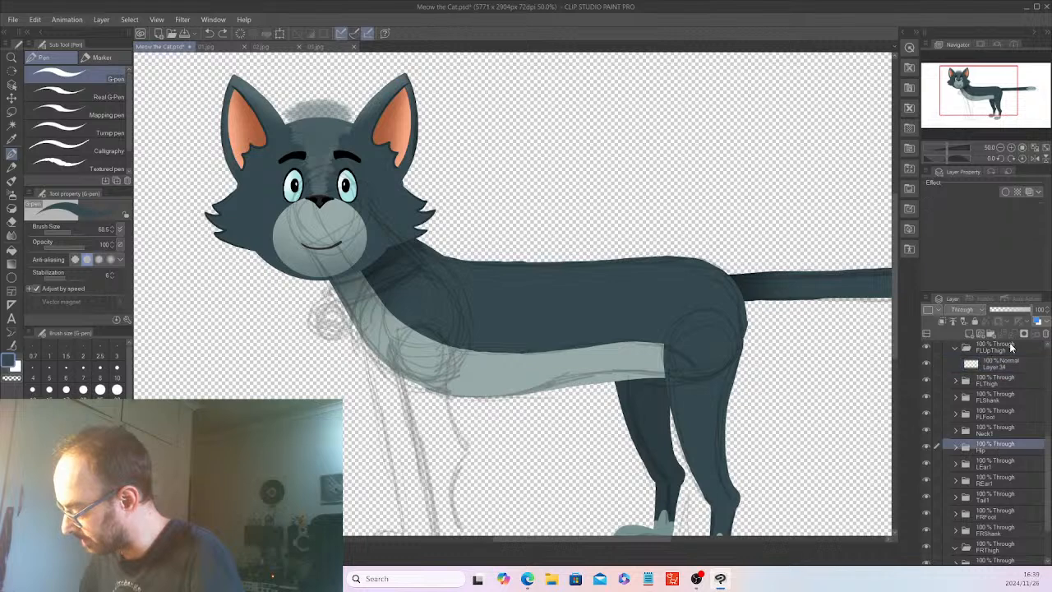
pyautogui.click(999, 361)
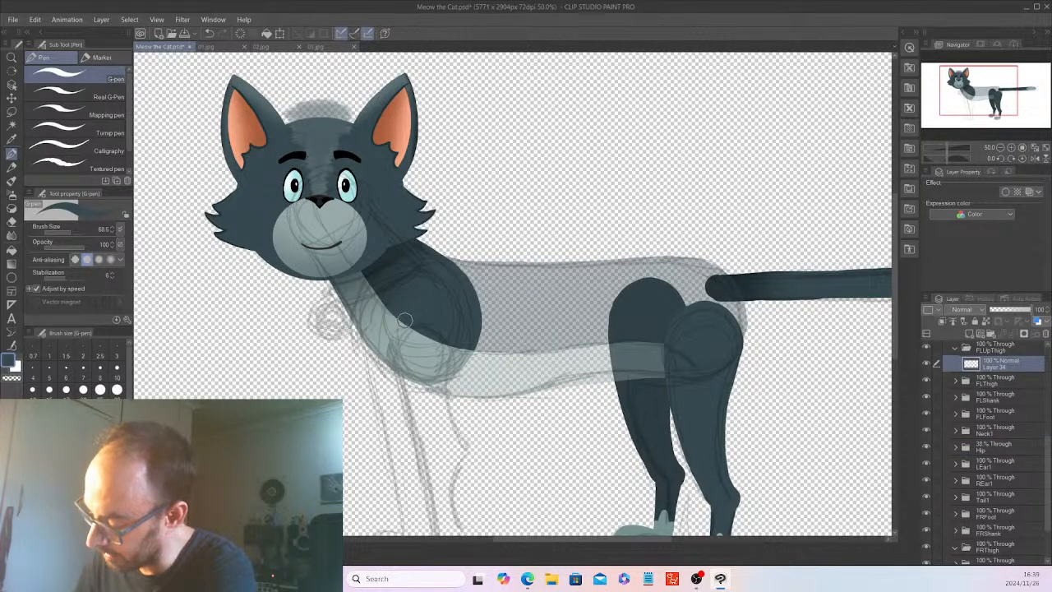
# Hide the Neck1 folder and paint solid dark shapes for the front left leg's round shoulder and pointed elbow joints on Layer 34.
pyautogui.moveTo(403, 321)
pyautogui.mouseDown()
pyautogui.moveTo(394, 362)
pyautogui.moveTo(404, 376)
pyautogui.moveTo(427, 384)
pyautogui.moveTo(454, 359)
pyautogui.moveTo(450, 338)
pyautogui.moveTo(399, 333)
pyautogui.moveTo(409, 375)
pyautogui.moveTo(438, 367)
pyautogui.mouseUp()
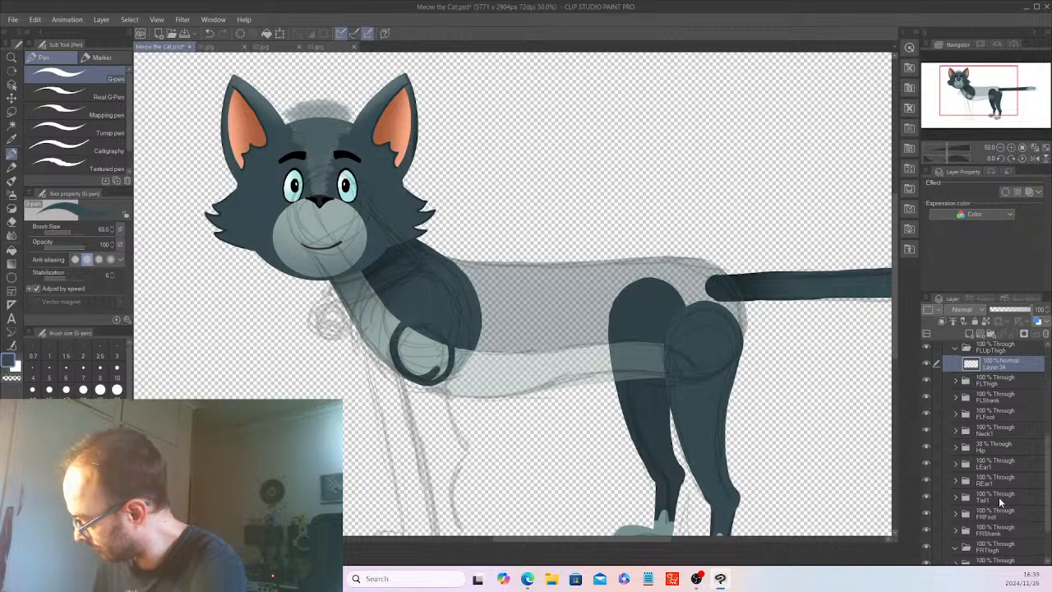
pyautogui.click(927, 430)
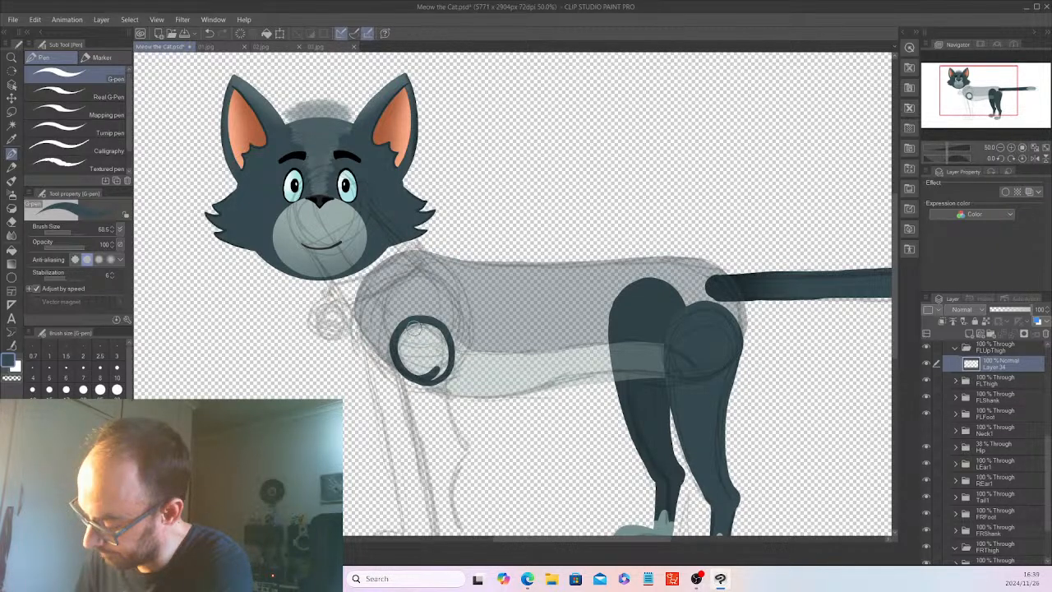
pyautogui.moveTo(414, 332); pyautogui.dragTo(403, 353)
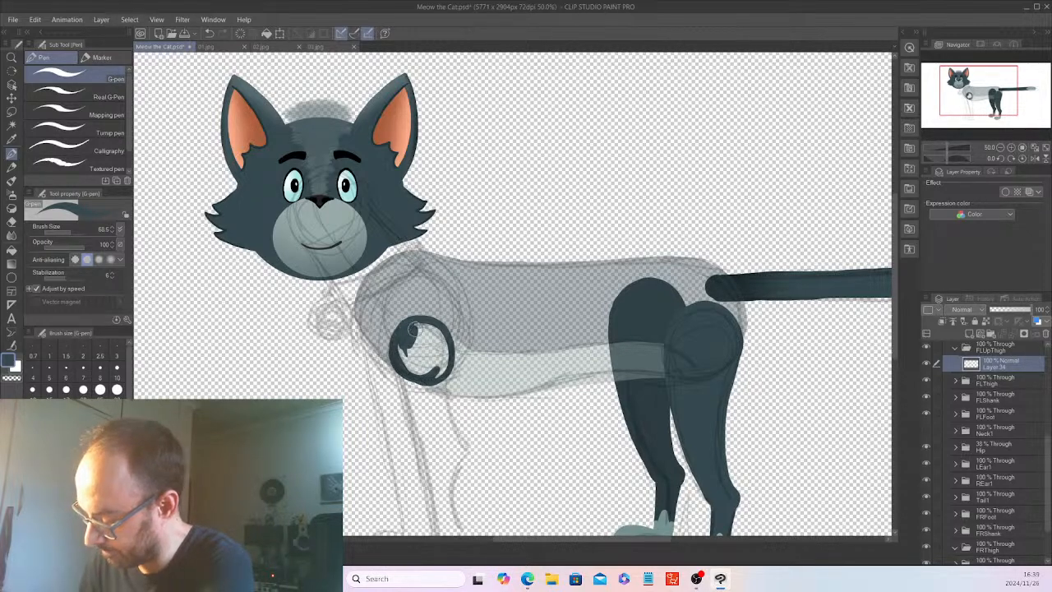
pyautogui.moveTo(398, 351); pyautogui.dragTo(444, 335)
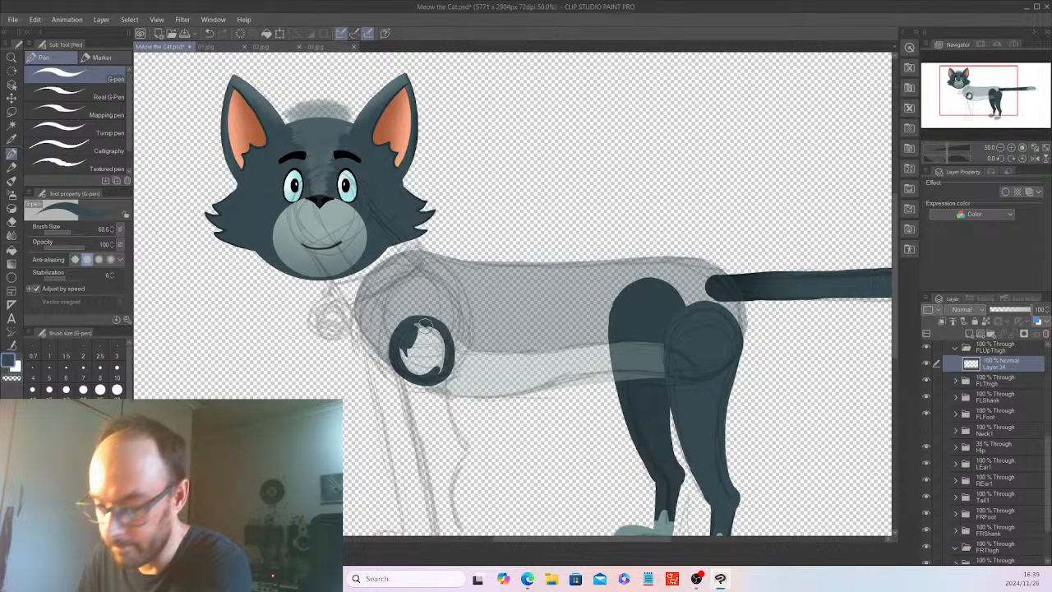
pyautogui.moveTo(404, 353)
pyautogui.mouseDown()
pyautogui.moveTo(425, 334)
pyautogui.moveTo(426, 363)
pyautogui.mouseUp()
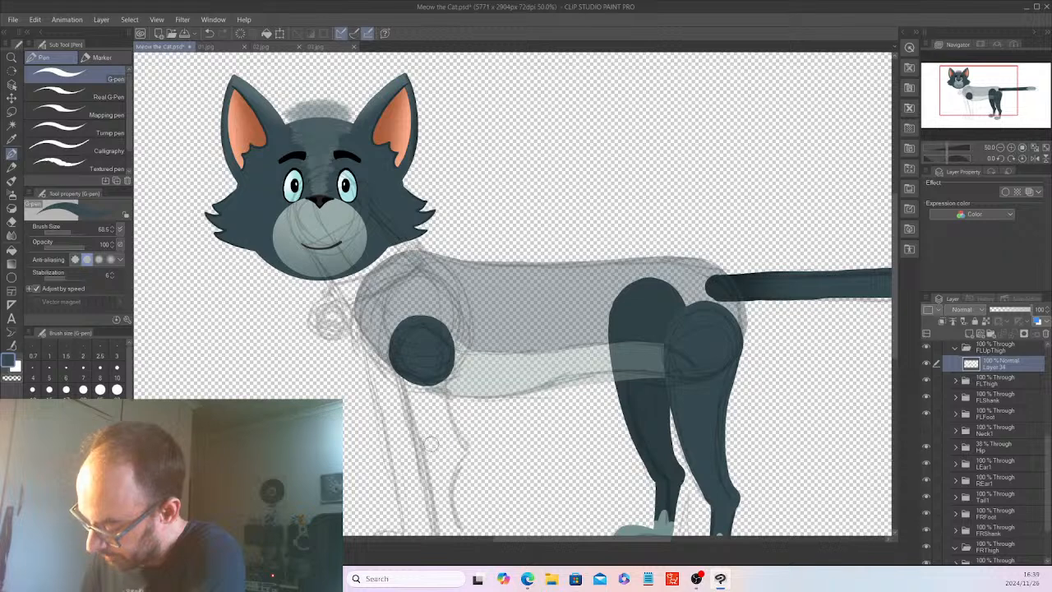
pyautogui.moveTo(427, 439)
pyautogui.mouseDown()
pyautogui.moveTo(437, 463)
pyautogui.moveTo(462, 448)
pyautogui.moveTo(422, 443)
pyautogui.moveTo(452, 470)
pyautogui.moveTo(456, 435)
pyautogui.moveTo(435, 444)
pyautogui.moveTo(442, 461)
pyautogui.moveTo(449, 446)
pyautogui.mouseUp()
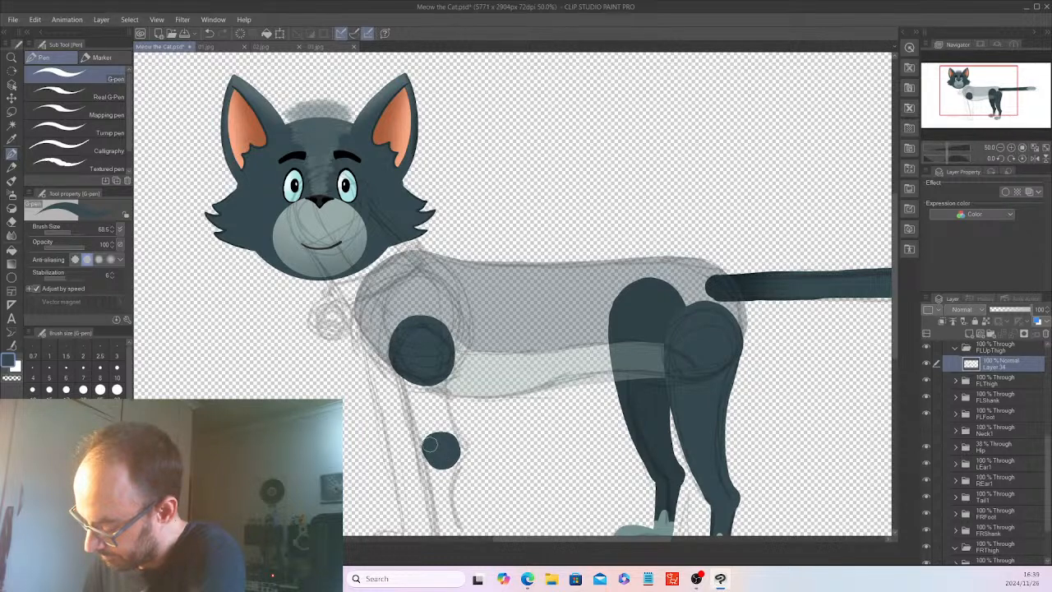
pyautogui.moveTo(453, 462); pyautogui.dragTo(464, 450)
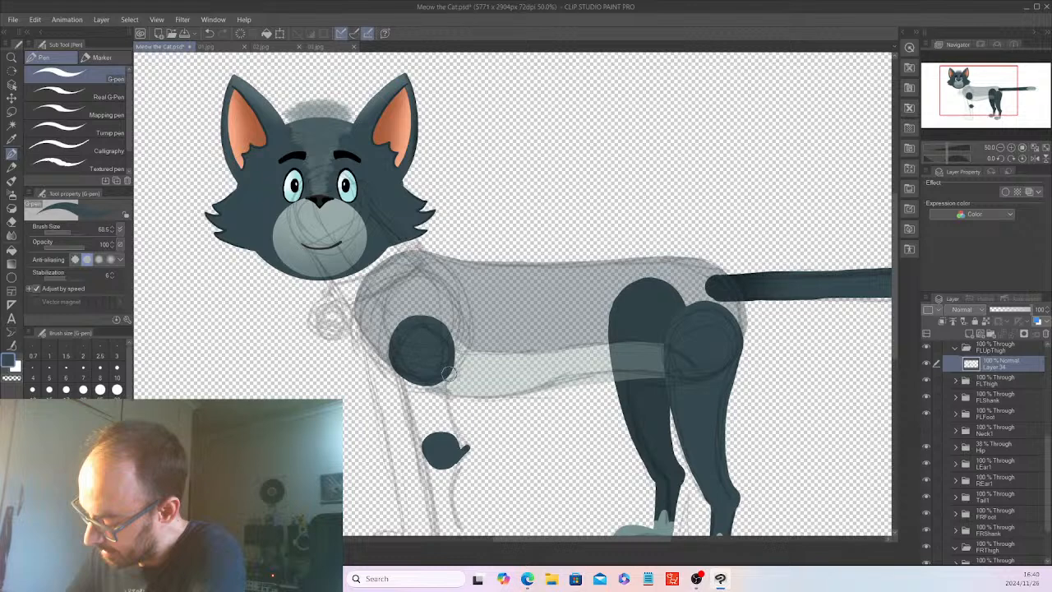
pyautogui.moveTo(449, 375); pyautogui.dragTo(466, 444)
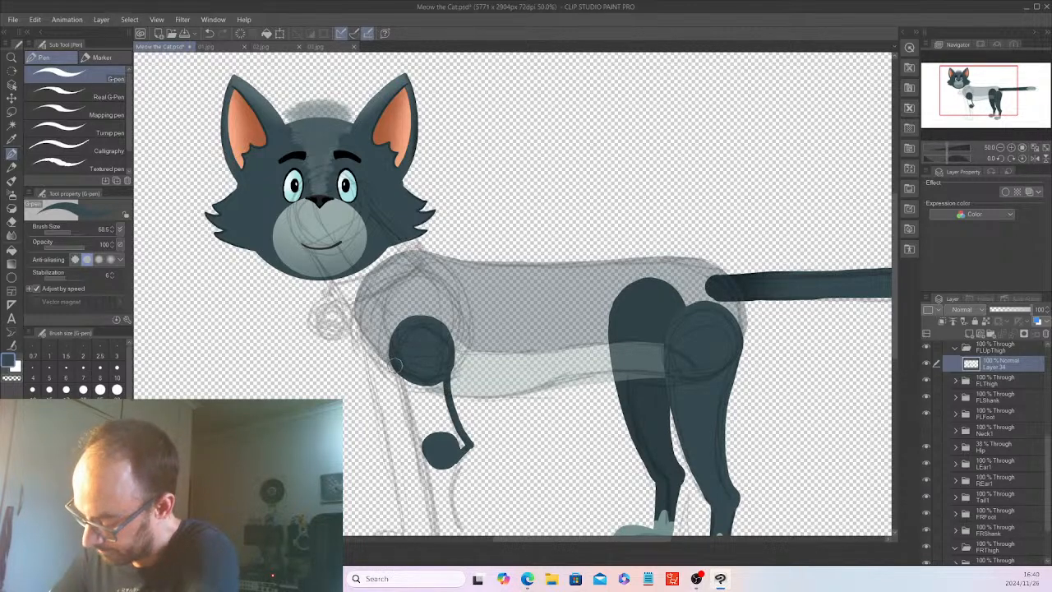
pyautogui.moveTo(395, 364); pyautogui.dragTo(423, 440)
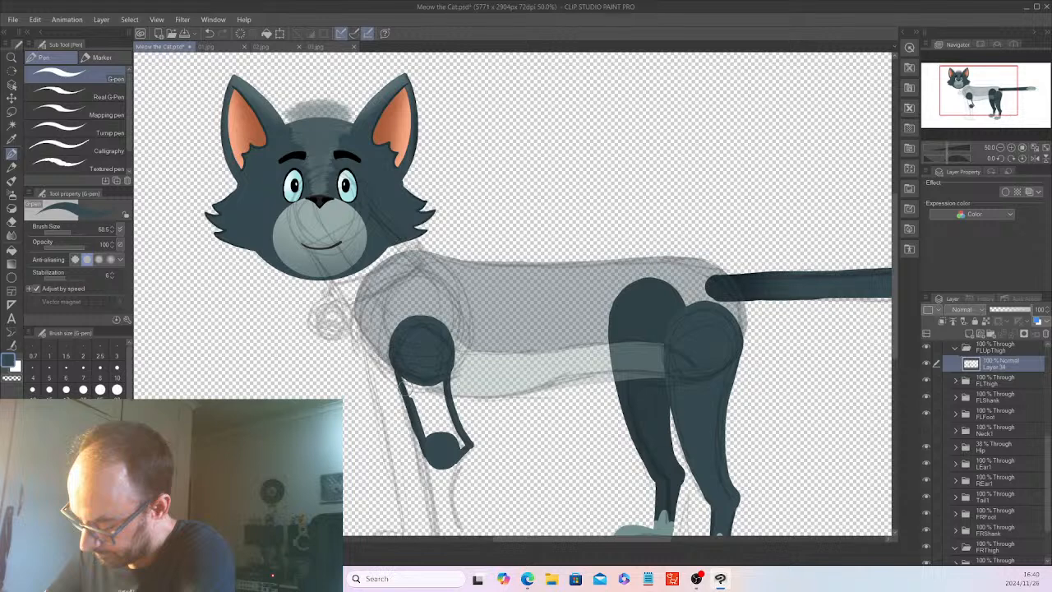
pyautogui.hotkey('ctrl', 'z')
pyautogui.hotkey('ctrl', 'z')
# Paint the front and back edges of the upper front leg between shoulder and elbow, and fill the area solid.
pyautogui.moveTo(403, 371); pyautogui.dragTo(426, 443)
pyautogui.moveTo(405, 382); pyautogui.dragTo(414, 411)
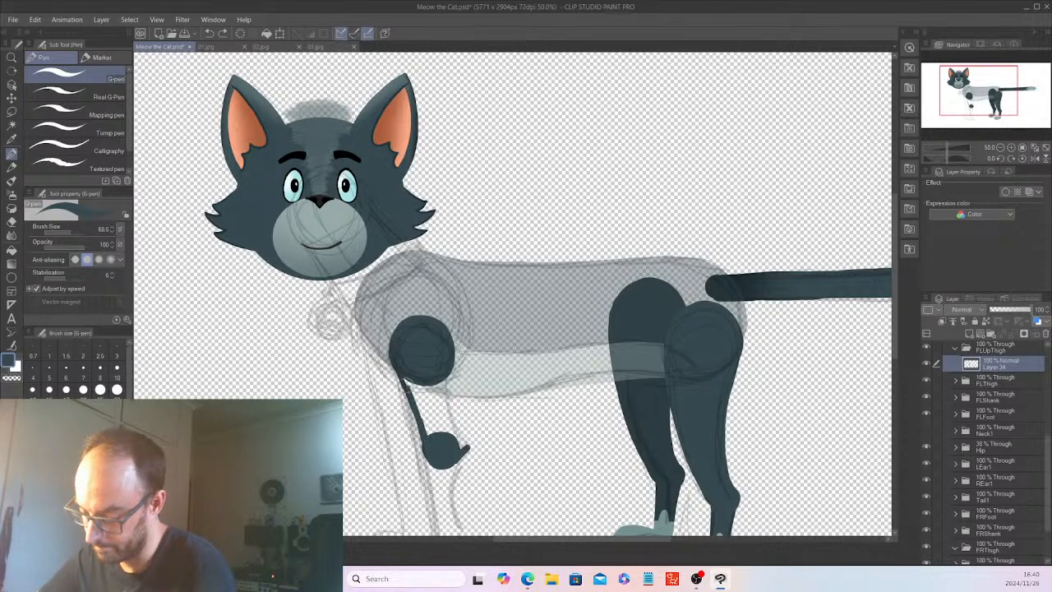
pyautogui.moveTo(403, 374); pyautogui.dragTo(421, 435)
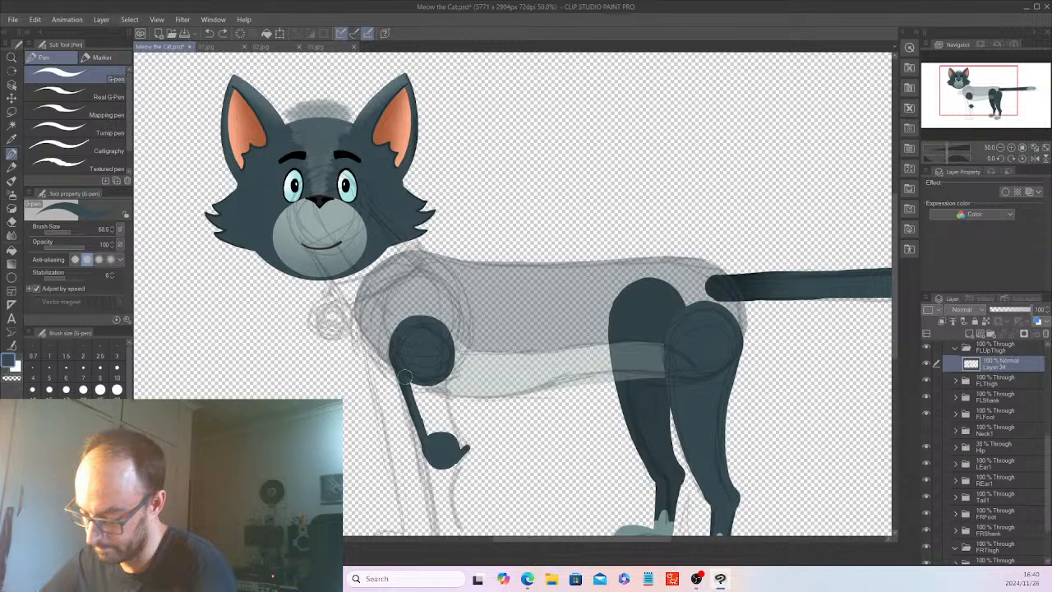
pyautogui.moveTo(447, 366); pyautogui.dragTo(465, 446)
pyautogui.moveTo(436, 380)
pyautogui.mouseDown()
pyautogui.moveTo(429, 408)
pyautogui.moveTo(413, 376)
pyautogui.moveTo(457, 443)
pyautogui.mouseUp()
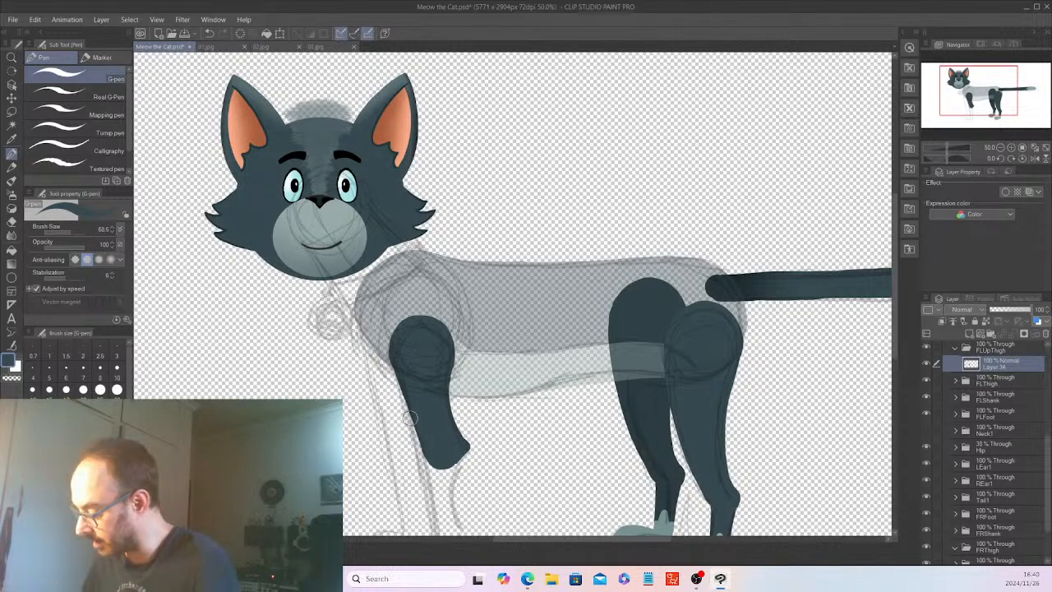
# Set the FLUpThigh folder's opacity to 28% and add a new raster layer inside the FLThigh folder.
pyautogui.click(982, 379)
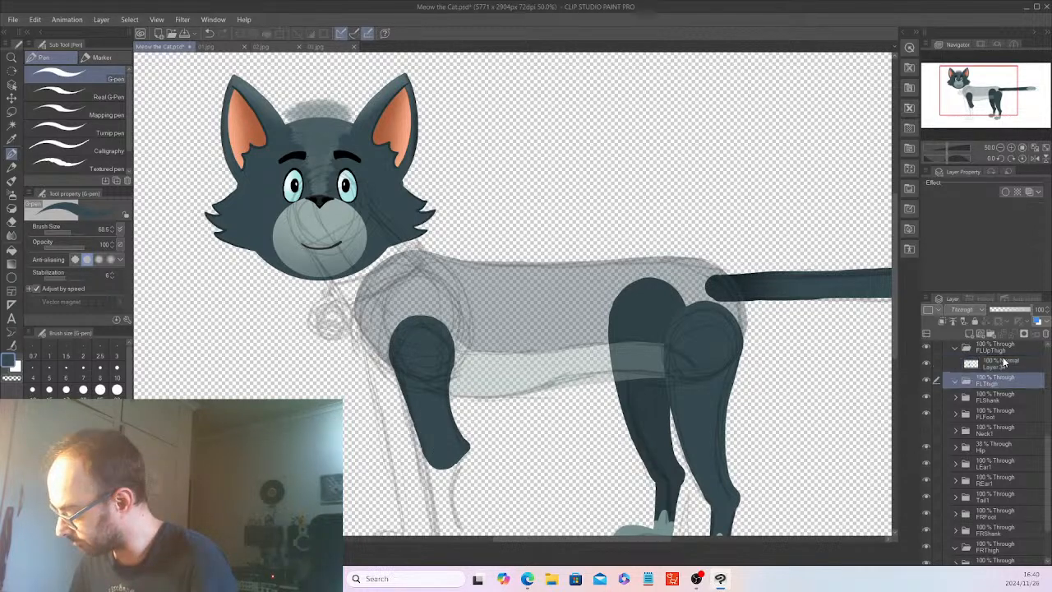
pyautogui.click(997, 348)
pyautogui.click(1001, 310)
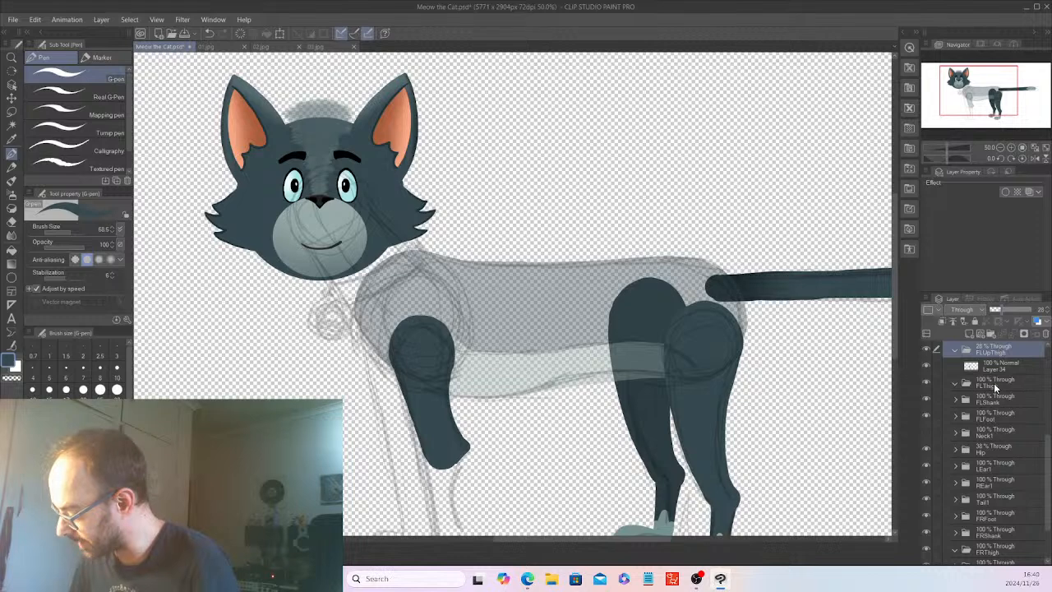
pyautogui.click(993, 383)
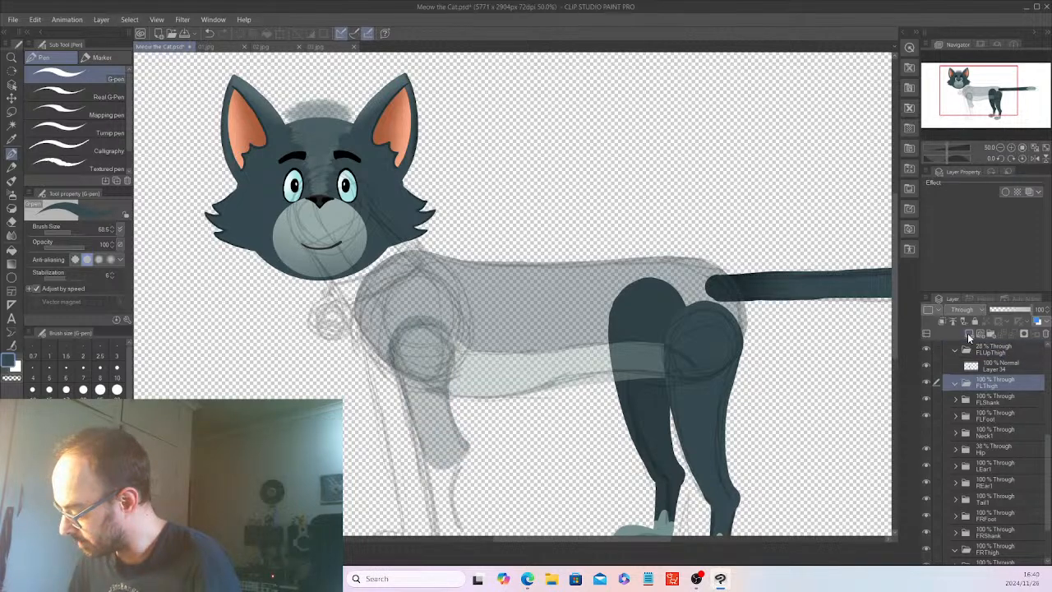
pyautogui.click(967, 333)
# Paint the lower front leg on Layer 35 as a solid dark shape with round elbow and ankle joints, following the sketch.
pyautogui.moveTo(429, 448)
pyautogui.mouseDown()
pyautogui.moveTo(442, 466)
pyautogui.moveTo(431, 446)
pyautogui.moveTo(447, 452)
pyautogui.mouseUp()
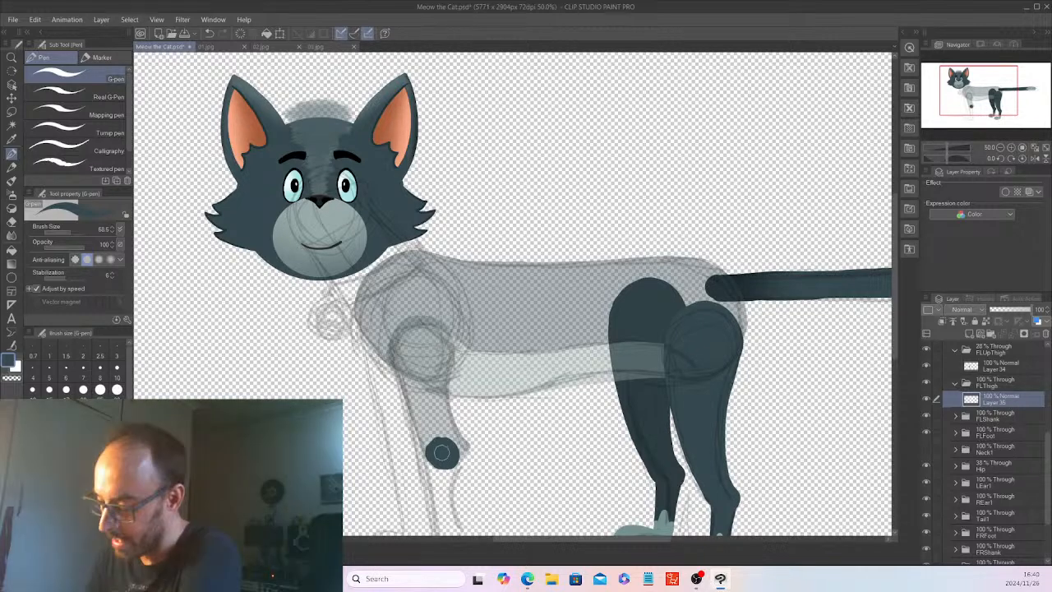
pyautogui.scroll(-3, 895, 293)
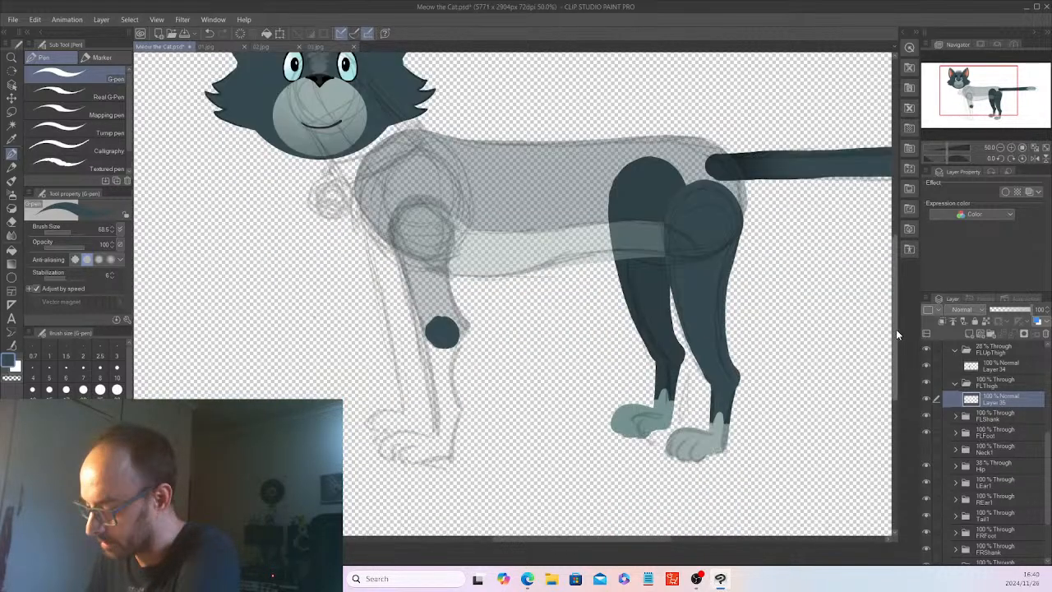
pyautogui.moveTo(437, 393)
pyautogui.mouseDown()
pyautogui.moveTo(443, 411)
pyautogui.moveTo(448, 402)
pyautogui.mouseUp()
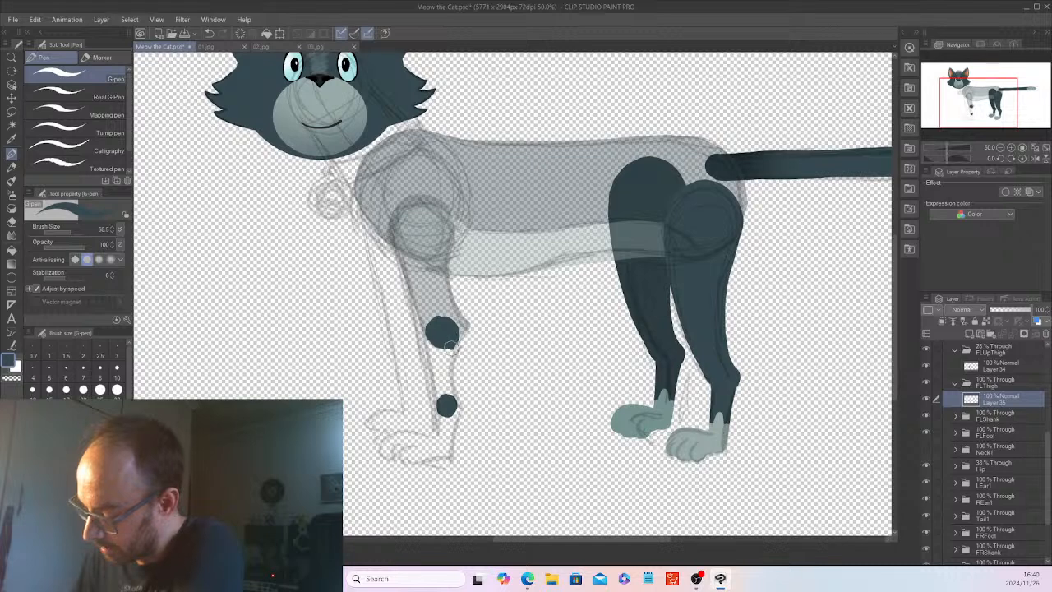
pyautogui.moveTo(449, 343)
pyautogui.mouseDown()
pyautogui.moveTo(463, 405)
pyautogui.moveTo(450, 406)
pyautogui.mouseUp()
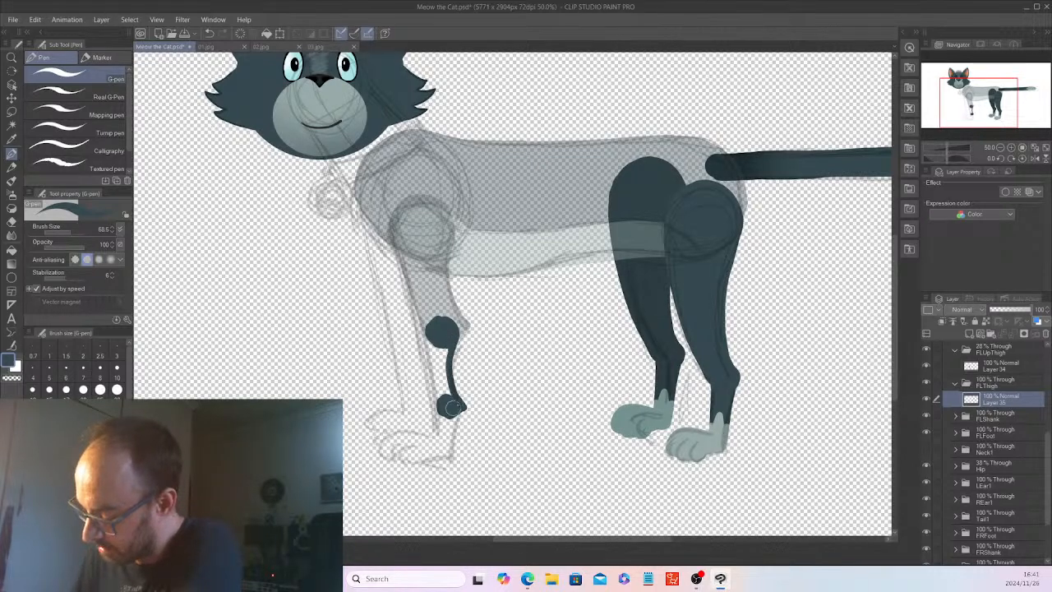
pyautogui.moveTo(436, 342)
pyautogui.mouseDown()
pyautogui.moveTo(428, 331)
pyautogui.moveTo(441, 402)
pyautogui.moveTo(441, 359)
pyautogui.moveTo(447, 394)
pyautogui.mouseUp()
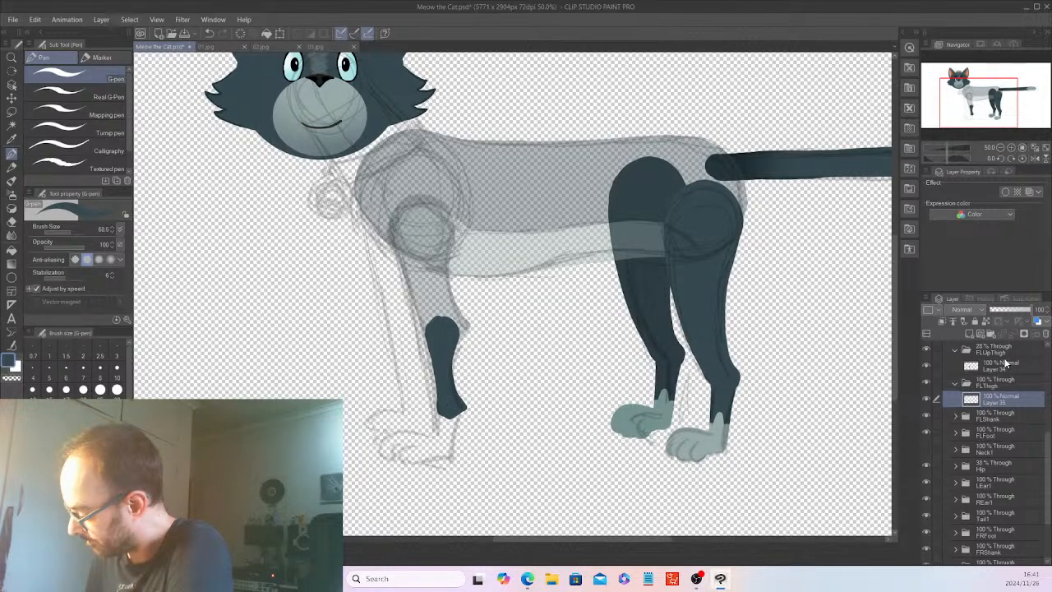
# Restore the FLUpThigh folder's opacity to 100%.
pyautogui.click(996, 365)
pyautogui.click(997, 350)
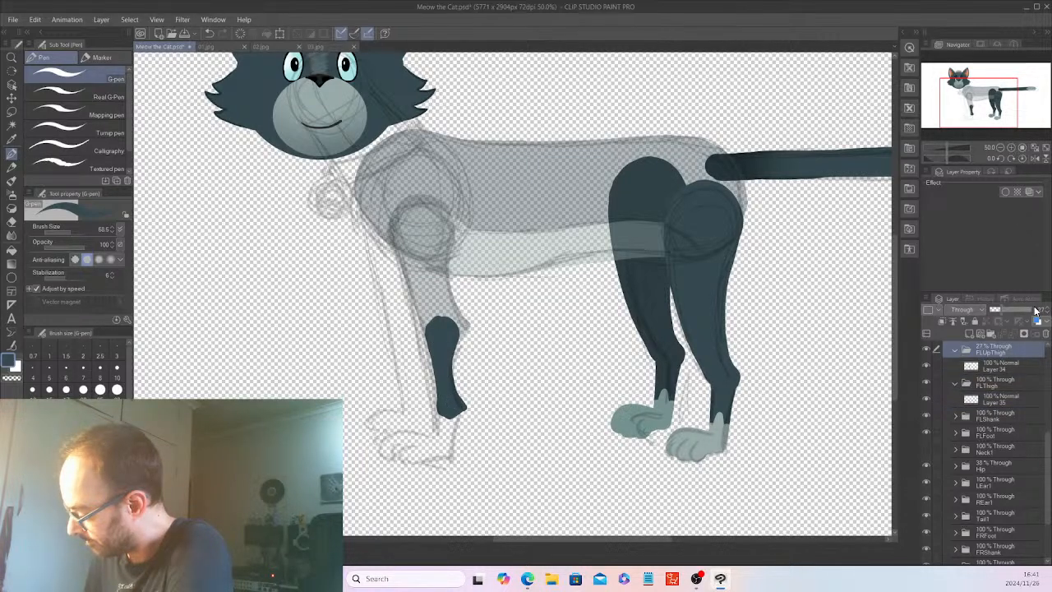
pyautogui.click(1037, 310)
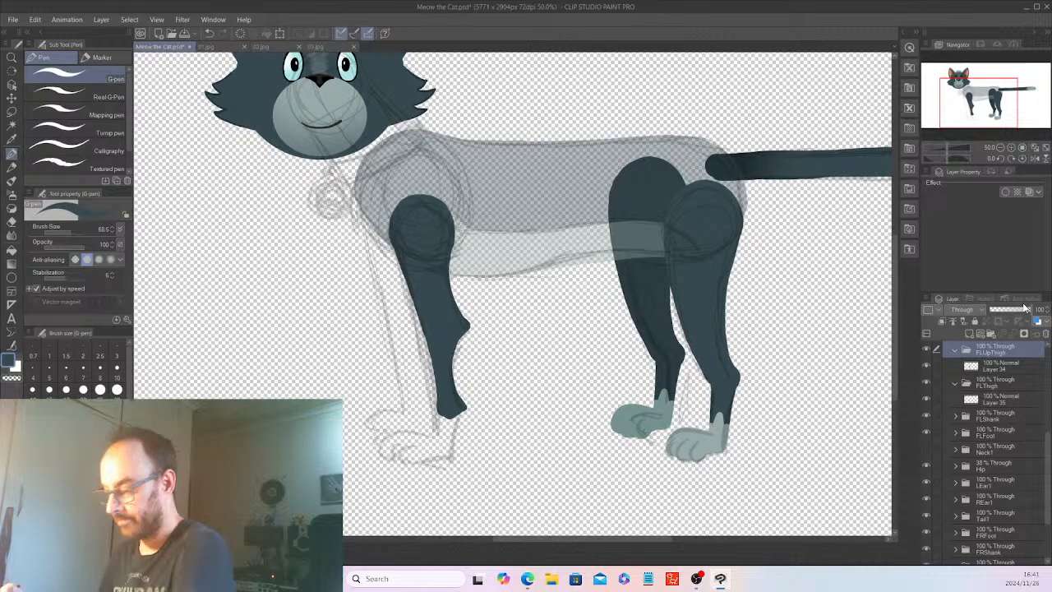
# Smooth the lower leg's back edge above the ankle on Layer 35 with Layer 34 hidden, and show Layer 34 again.
pyautogui.click(996, 399)
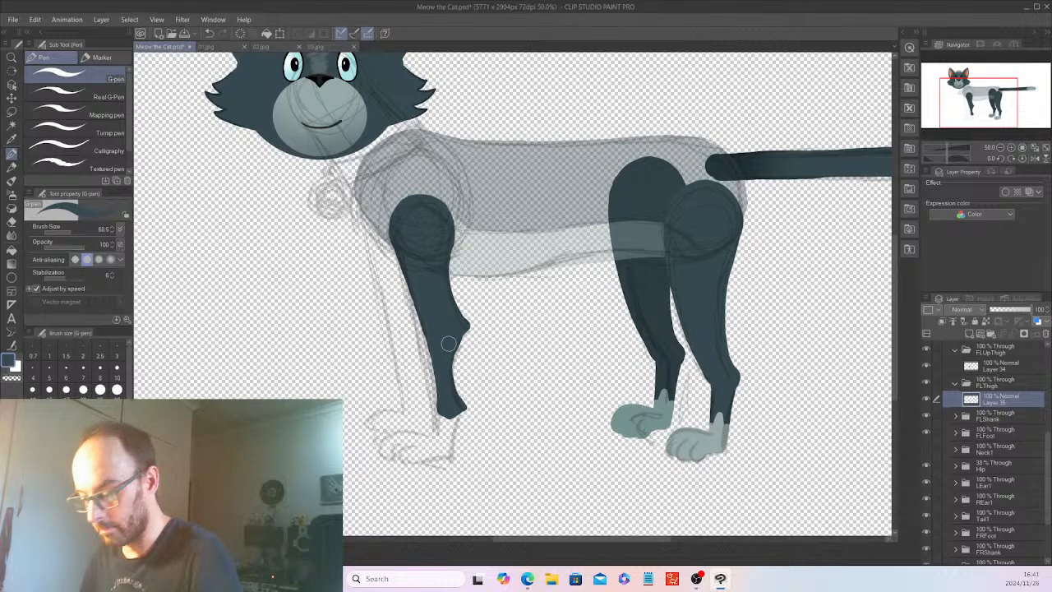
pyautogui.click(926, 364)
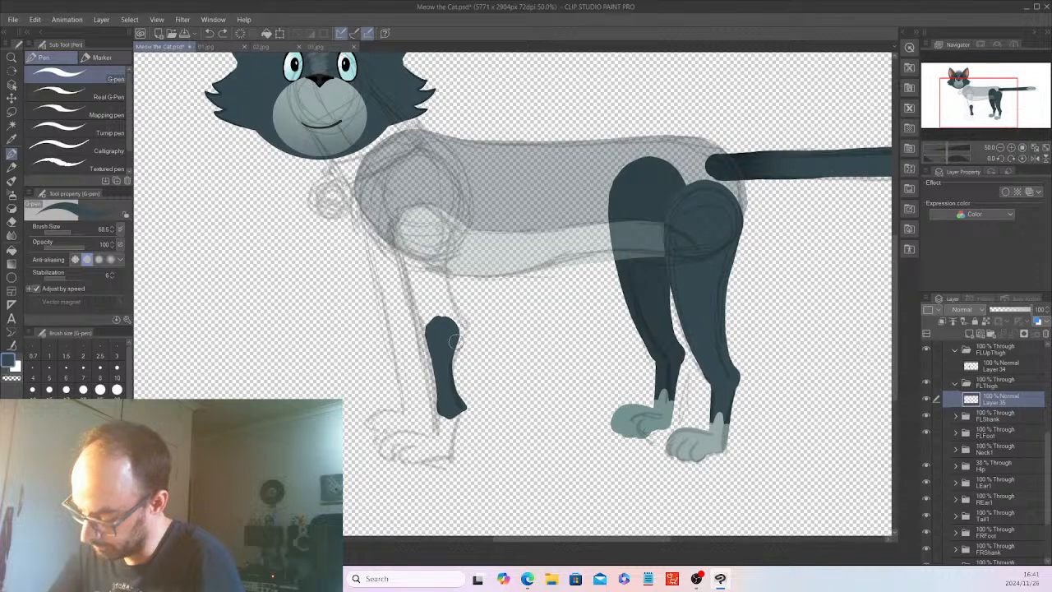
pyautogui.moveTo(452, 342)
pyautogui.mouseDown()
pyautogui.moveTo(456, 400)
pyautogui.moveTo(453, 341)
pyautogui.mouseUp()
pyautogui.hotkey('ctrl', 'z')
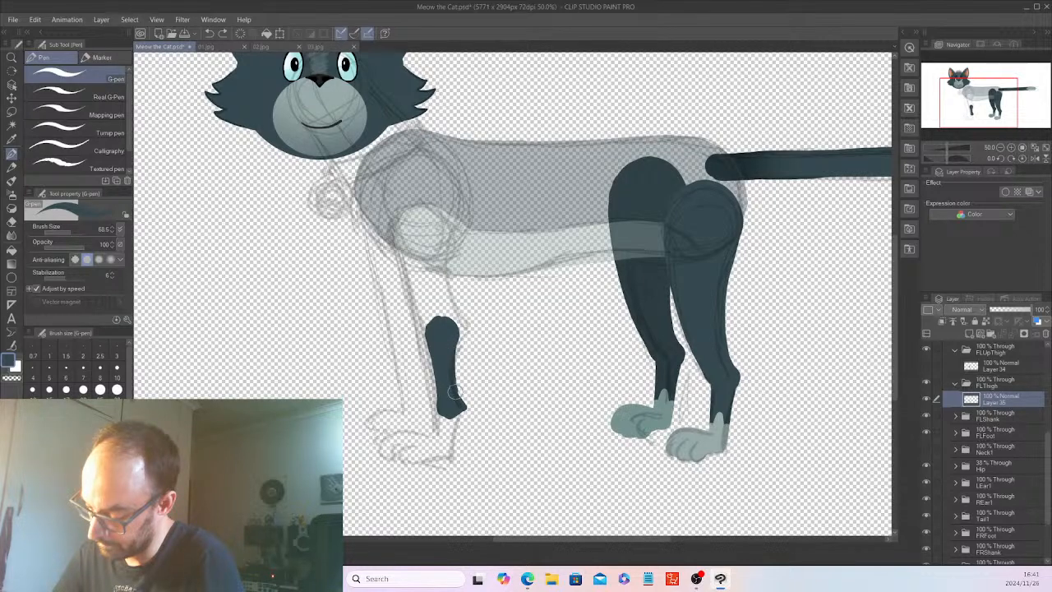
pyautogui.moveTo(453, 393); pyautogui.dragTo(448, 396)
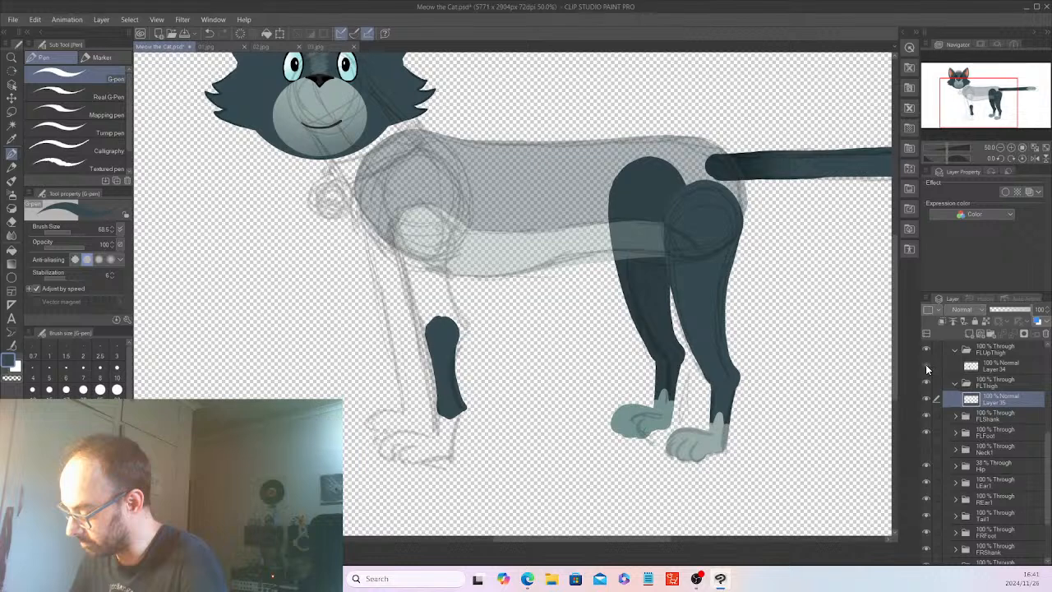
pyautogui.click(927, 365)
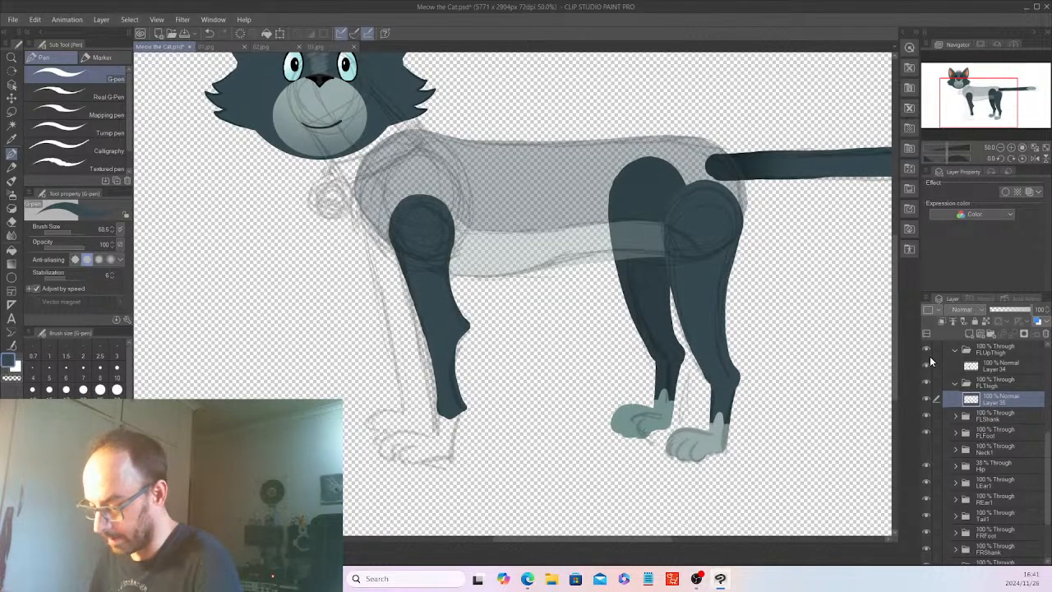
# Add a raster layer inside the FLShank folder and paint the front left shank with the light grey-green picked from the back foot.
pyautogui.click(995, 417)
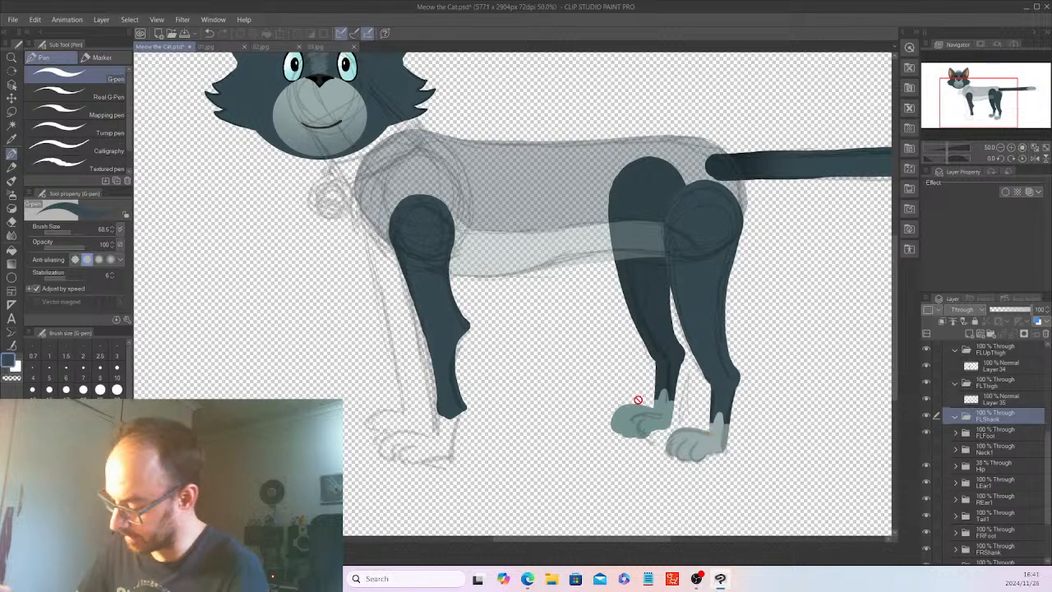
pyautogui.click(12, 124)
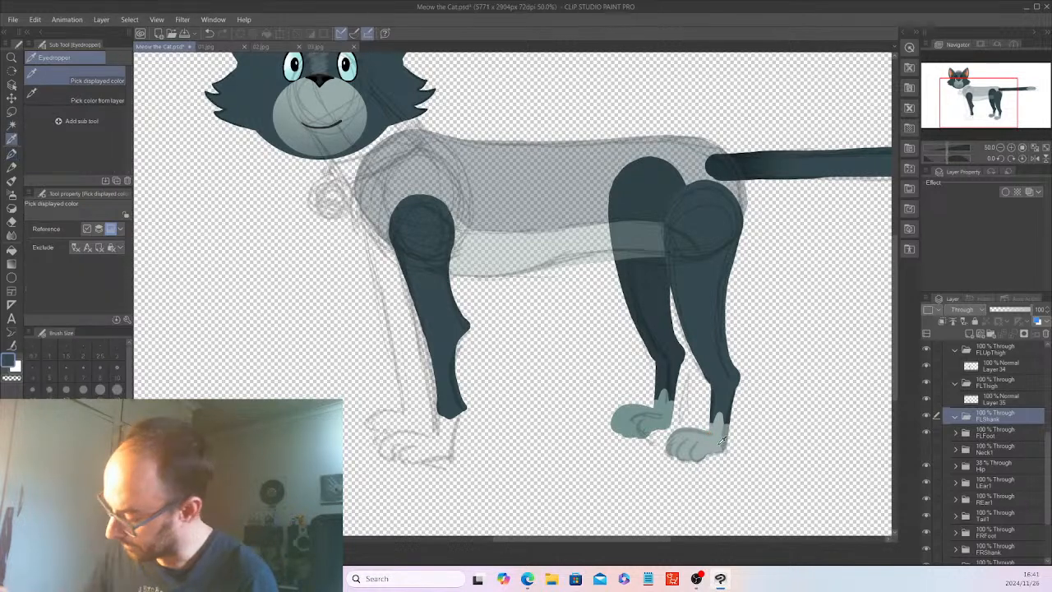
pyautogui.click(715, 439)
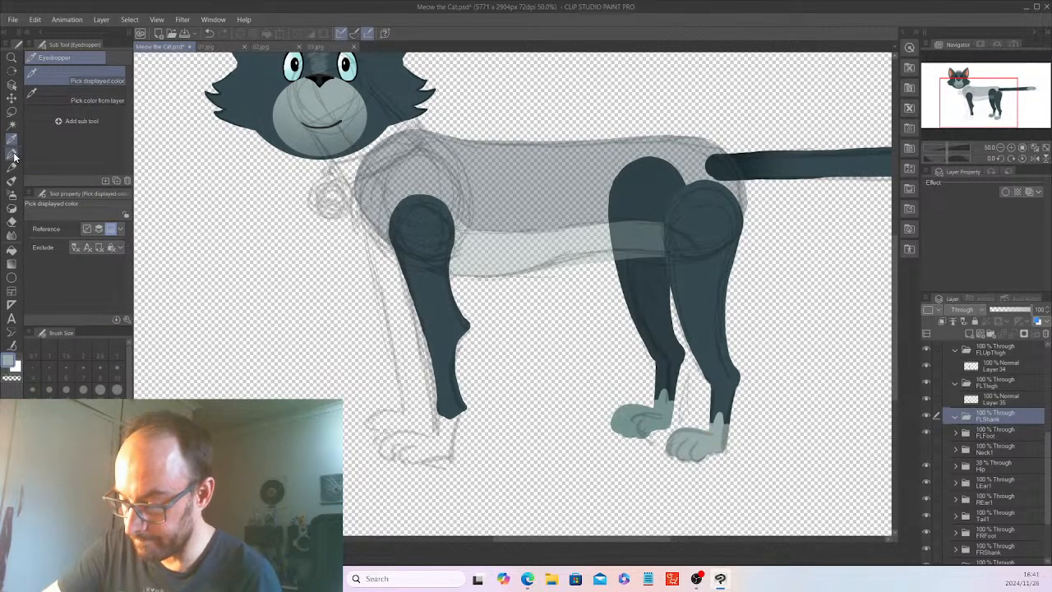
pyautogui.click(14, 152)
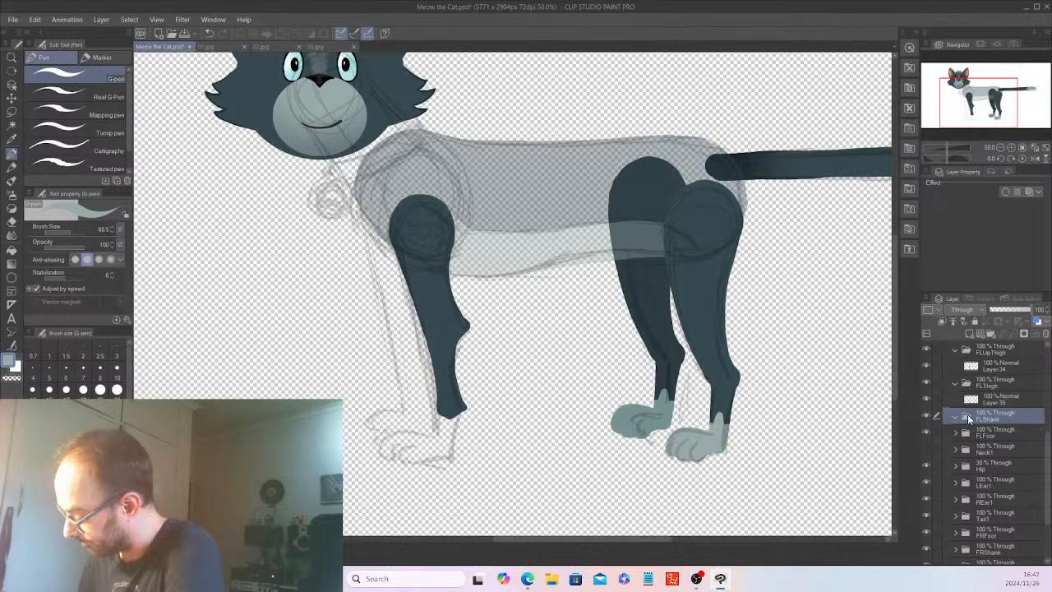
pyautogui.click(967, 332)
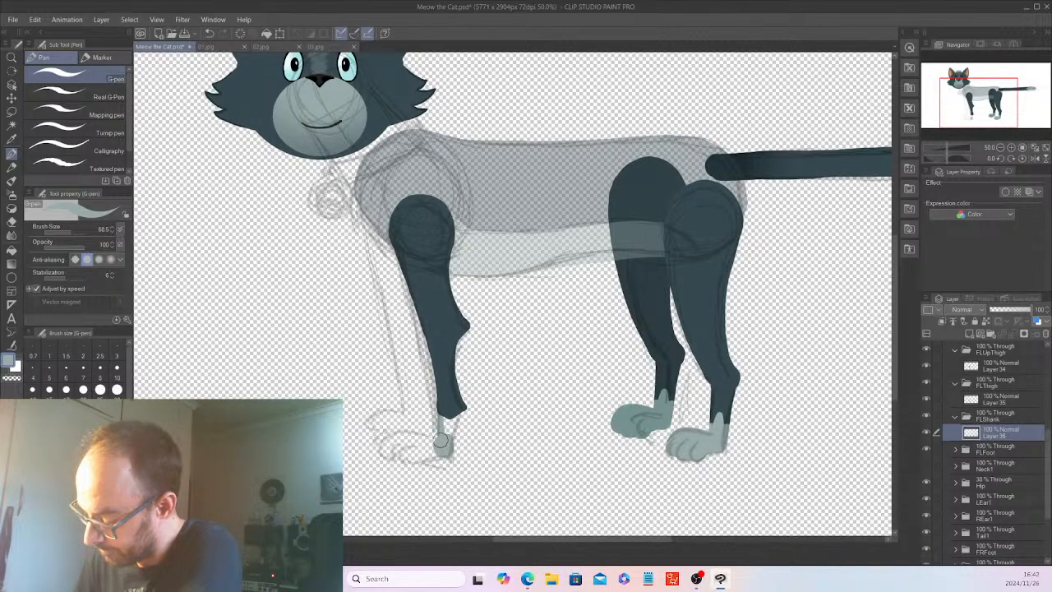
pyautogui.moveTo(442, 442)
pyautogui.mouseDown()
pyautogui.moveTo(450, 415)
pyautogui.moveTo(447, 423)
pyautogui.mouseUp()
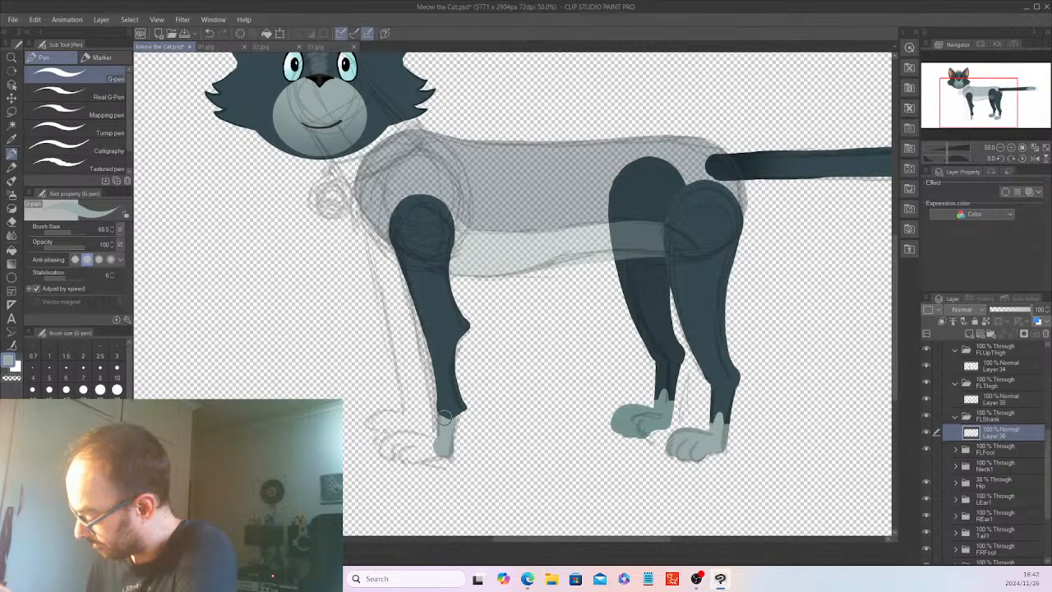
# Hide the sketch and extend the shank's upper end on Layer 36 with Layer 35 temporarily hidden.
pyautogui.moveTo(1048, 467); pyautogui.dragTo(1048, 383)
pyautogui.click(928, 363)
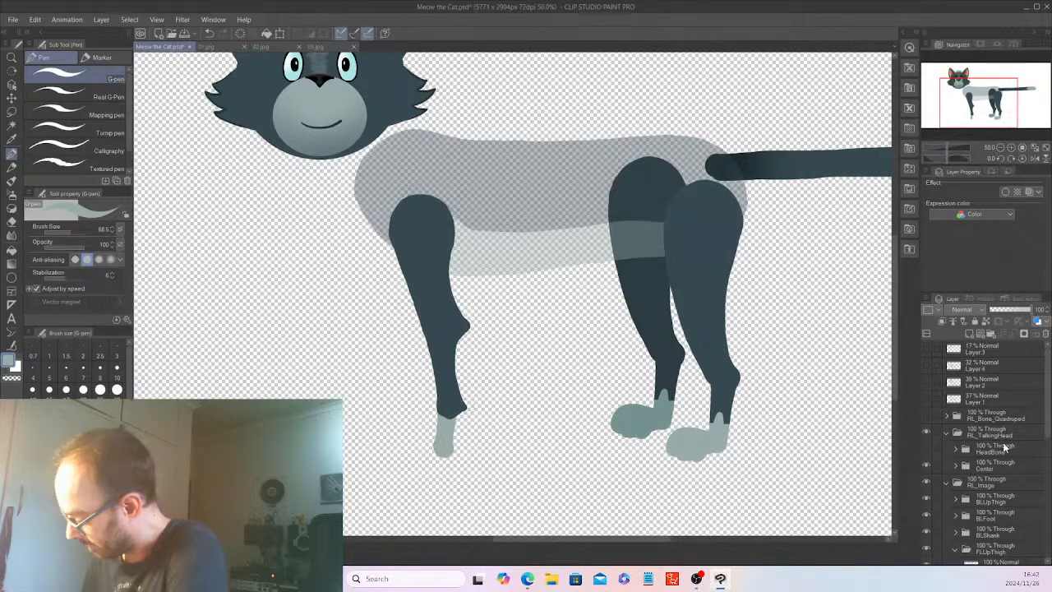
pyautogui.moveTo(1048, 420); pyautogui.dragTo(1049, 474)
pyautogui.click(927, 474)
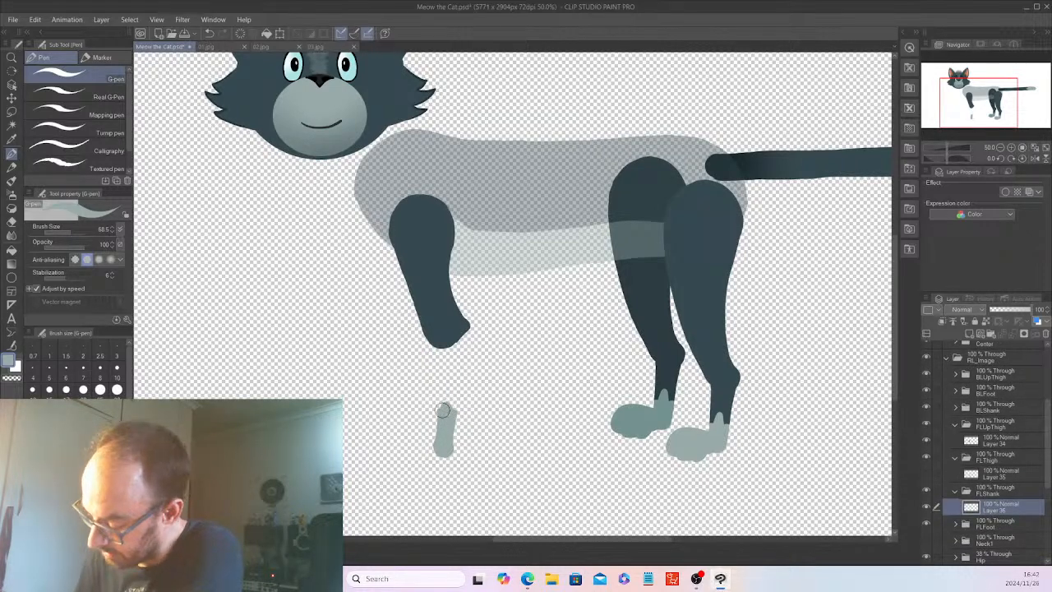
pyautogui.click(927, 474)
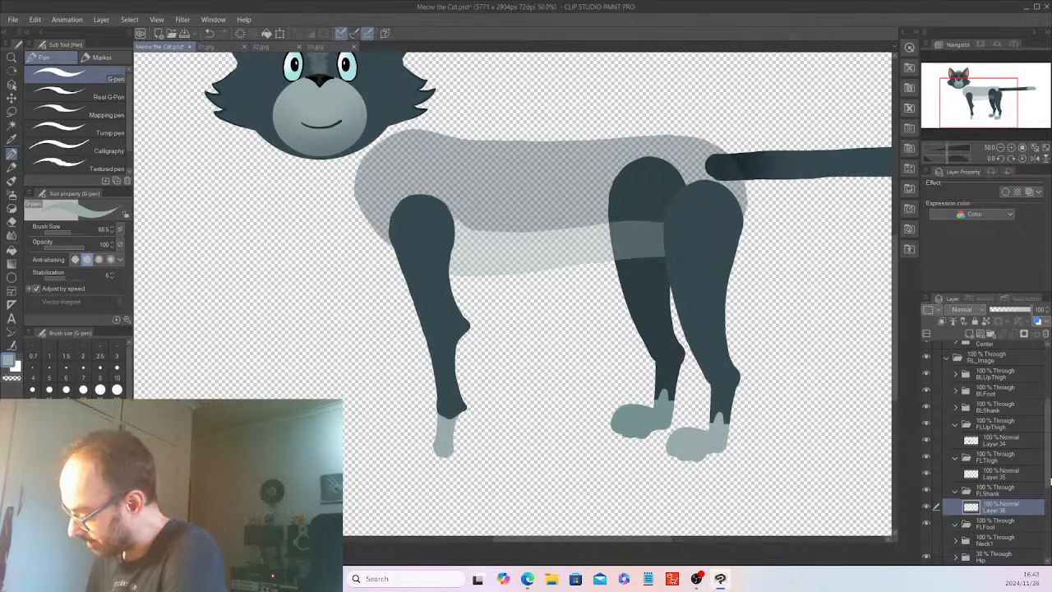
# Duplicate the back left foot's Layer 32 and place the copy inside the FLFoot folder.
pyautogui.scroll(-1, 1048, 485)
pyautogui.moveTo(1048, 485); pyautogui.dragTo(1049, 452)
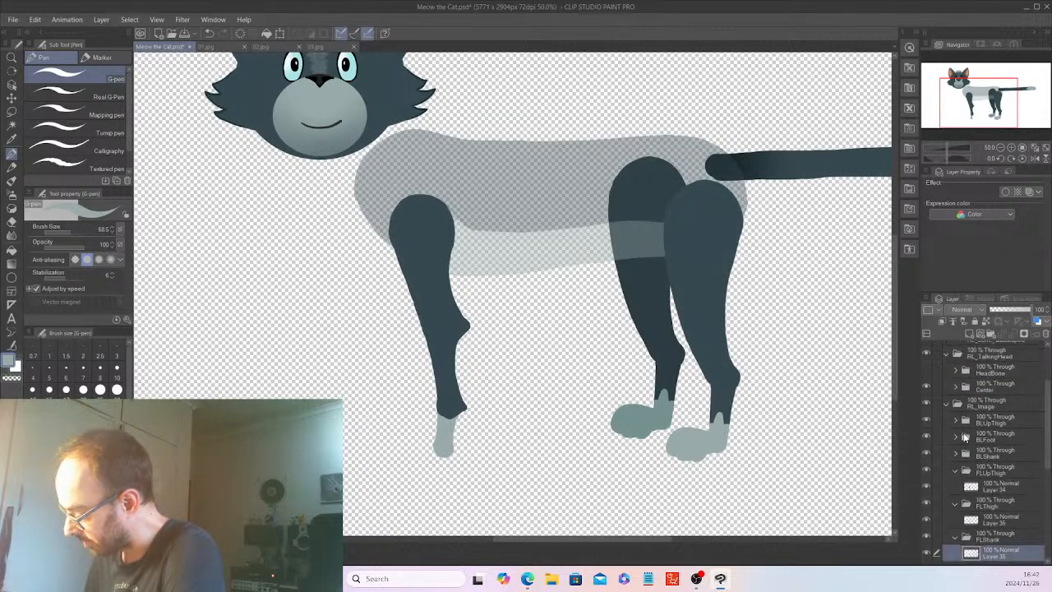
pyautogui.click(955, 434)
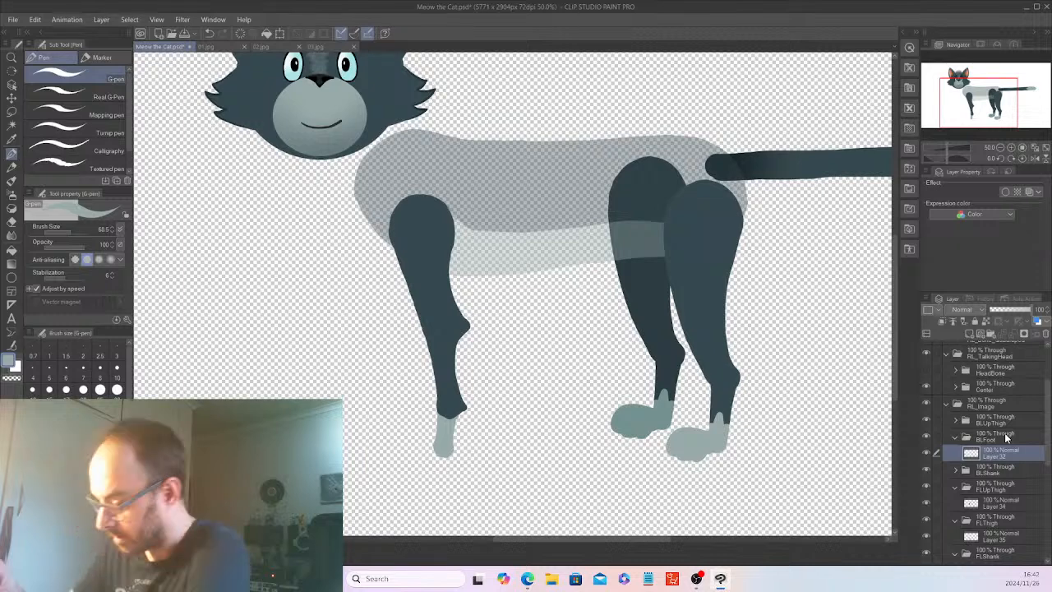
pyautogui.click(36, 21)
pyautogui.click(76, 63)
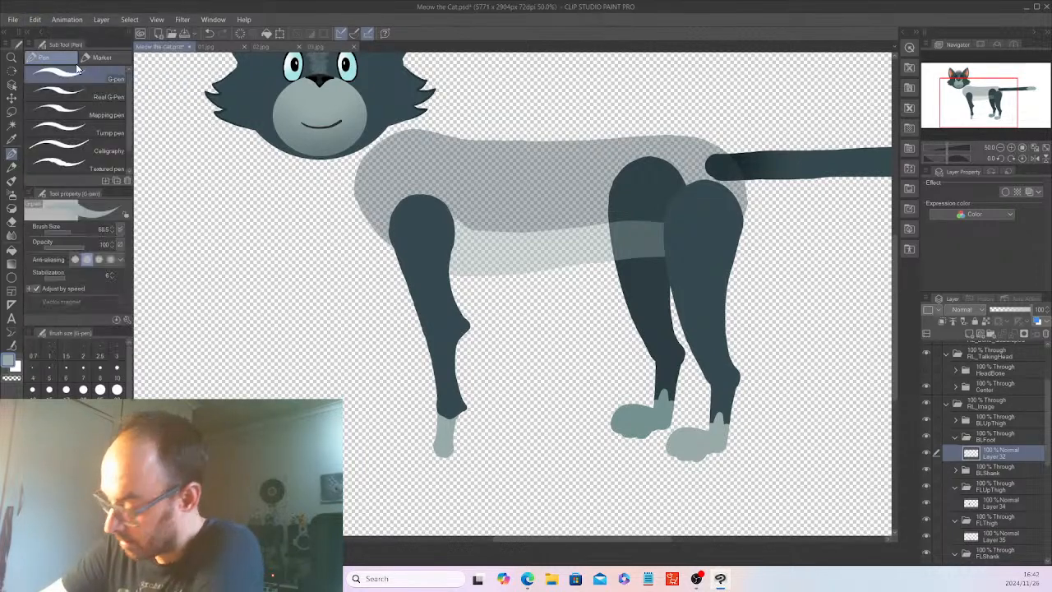
pyautogui.rightClick(996, 454)
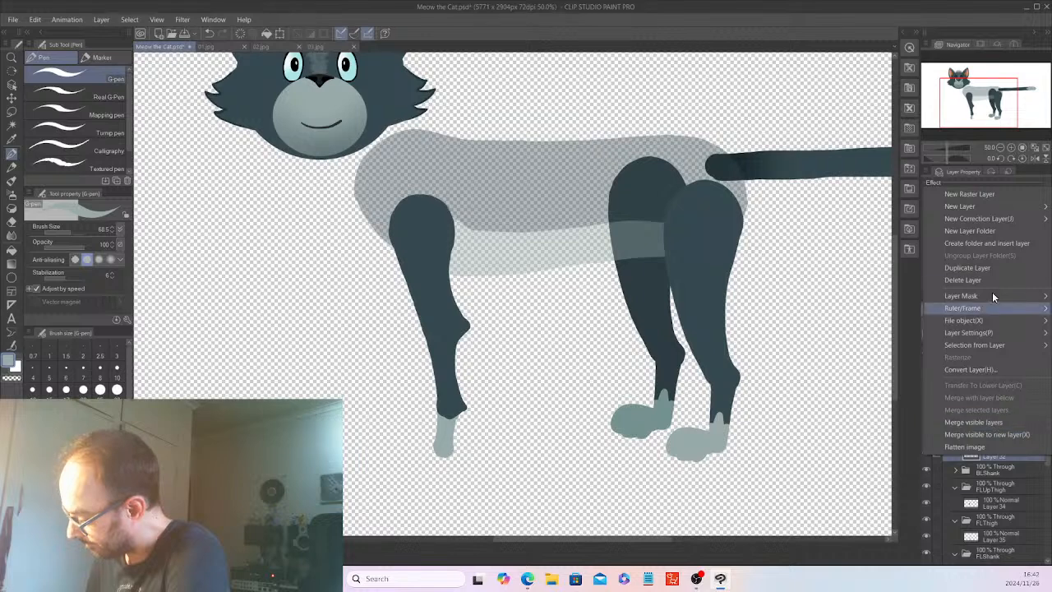
pyautogui.click(980, 268)
pyautogui.scroll(-5, 1050, 452)
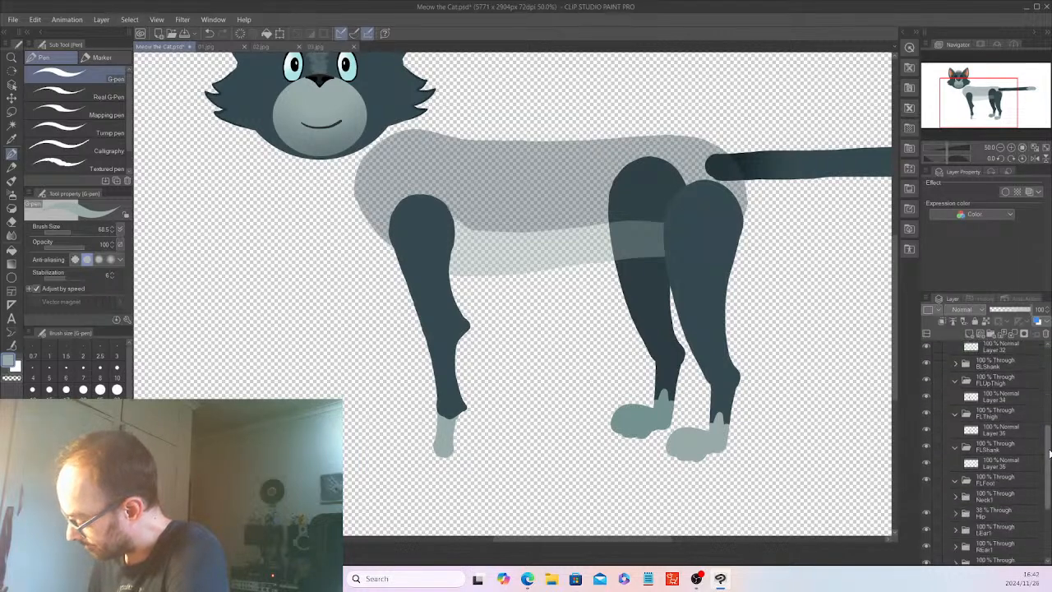
pyautogui.scroll(2, 1049, 452)
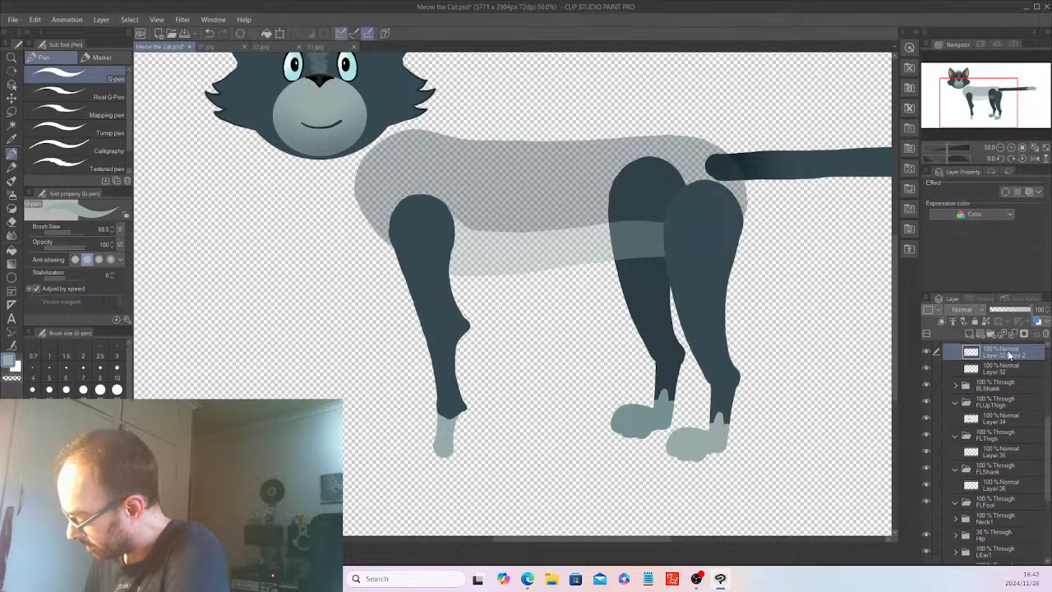
pyautogui.moveTo(1012, 355); pyautogui.dragTo(961, 507)
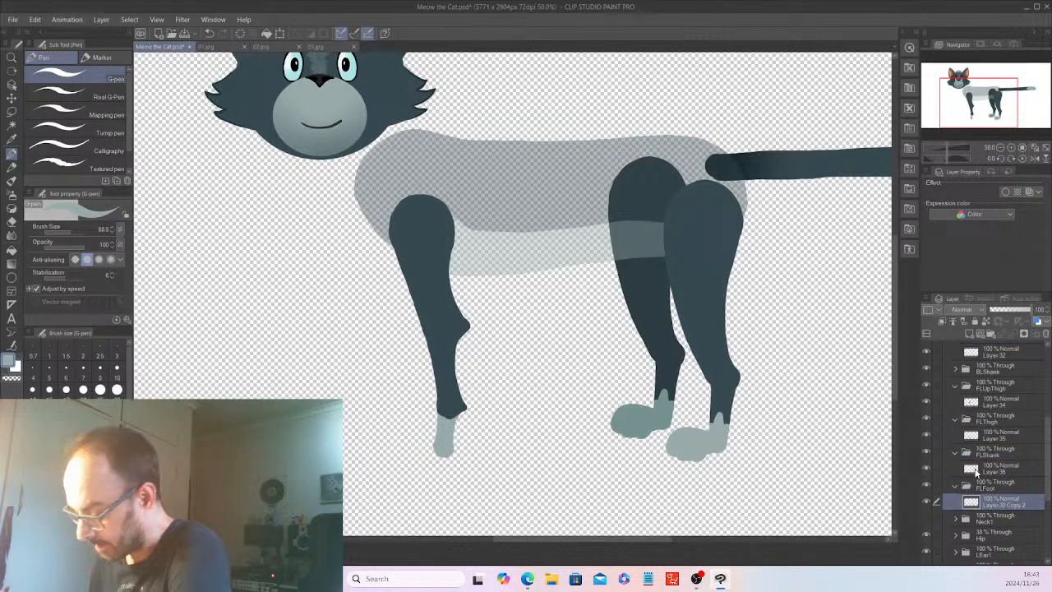
# Move the copied foot under the front left shank and collapse the BLFoot folder.
pyautogui.click(11, 97)
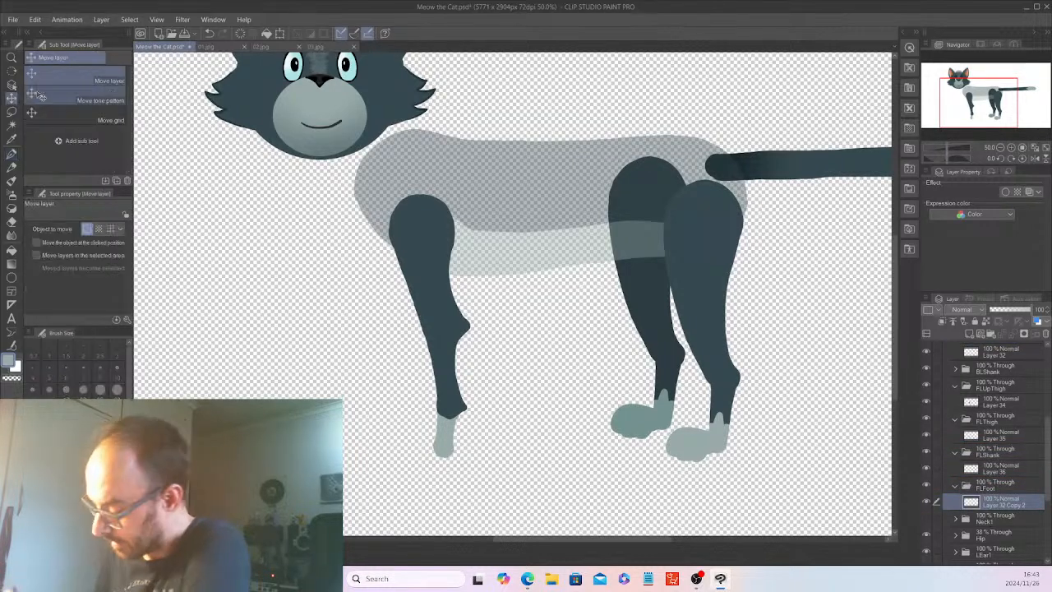
pyautogui.moveTo(782, 488); pyautogui.dragTo(516, 479)
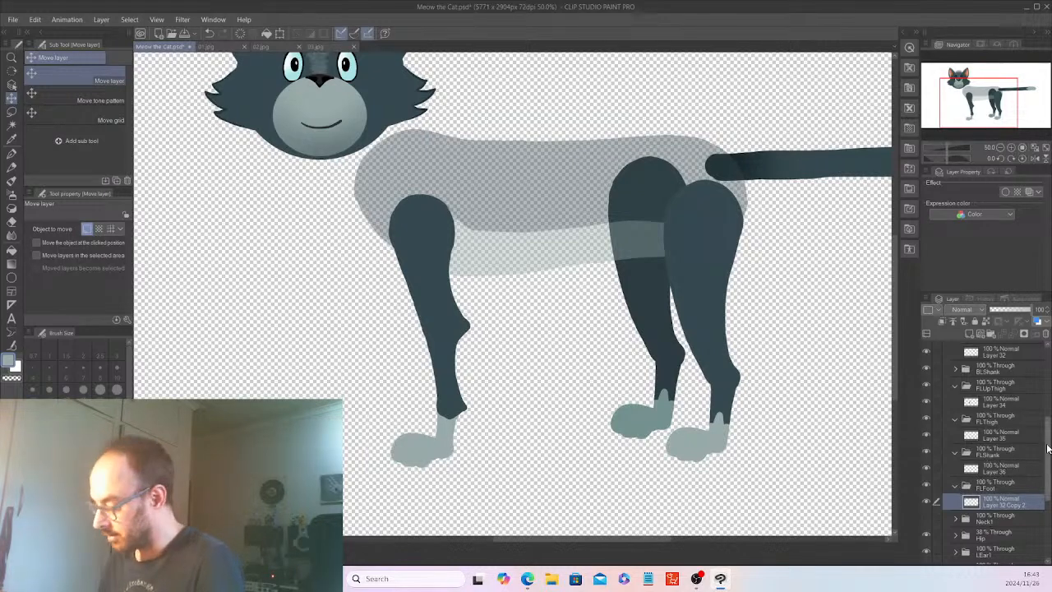
pyautogui.scroll(3, 1017, 419)
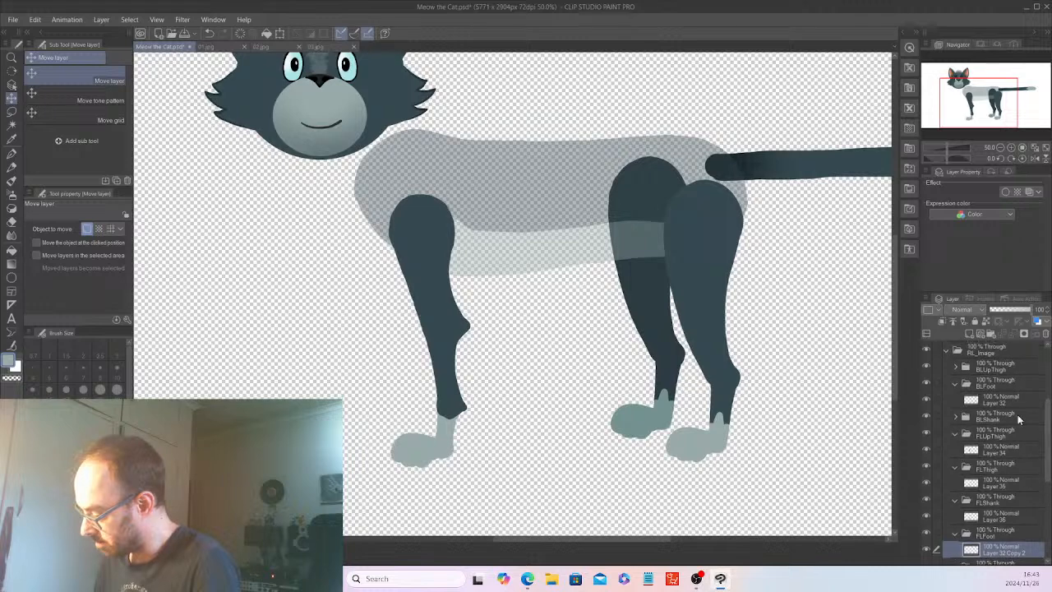
pyautogui.click(955, 382)
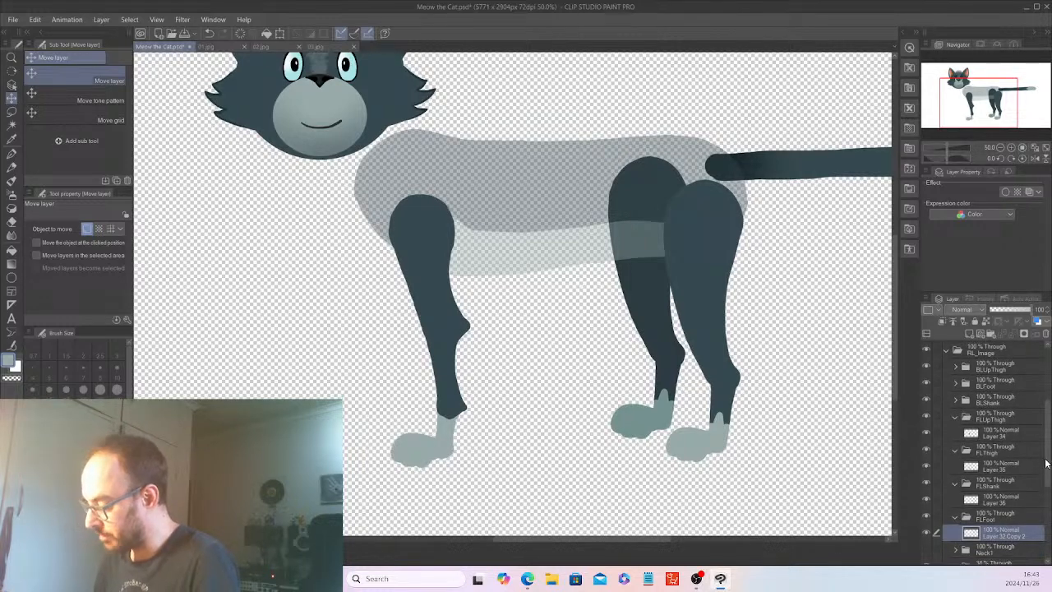
# Duplicate the front left foot layer into the FRFoot folder and collapse both foot folders.
pyautogui.scroll(-5, 1047, 466)
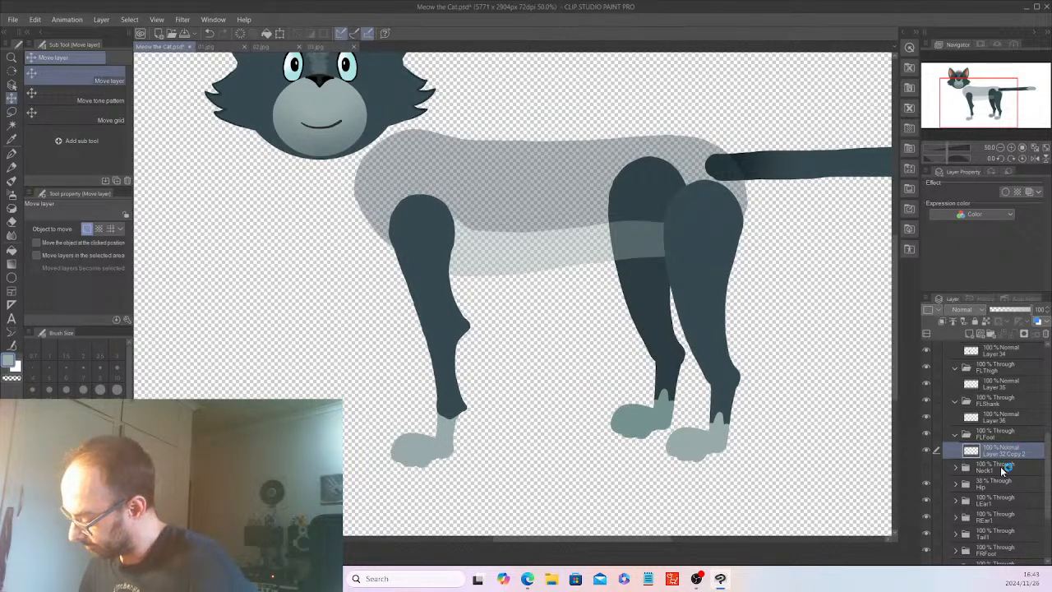
pyautogui.rightClick(1015, 453)
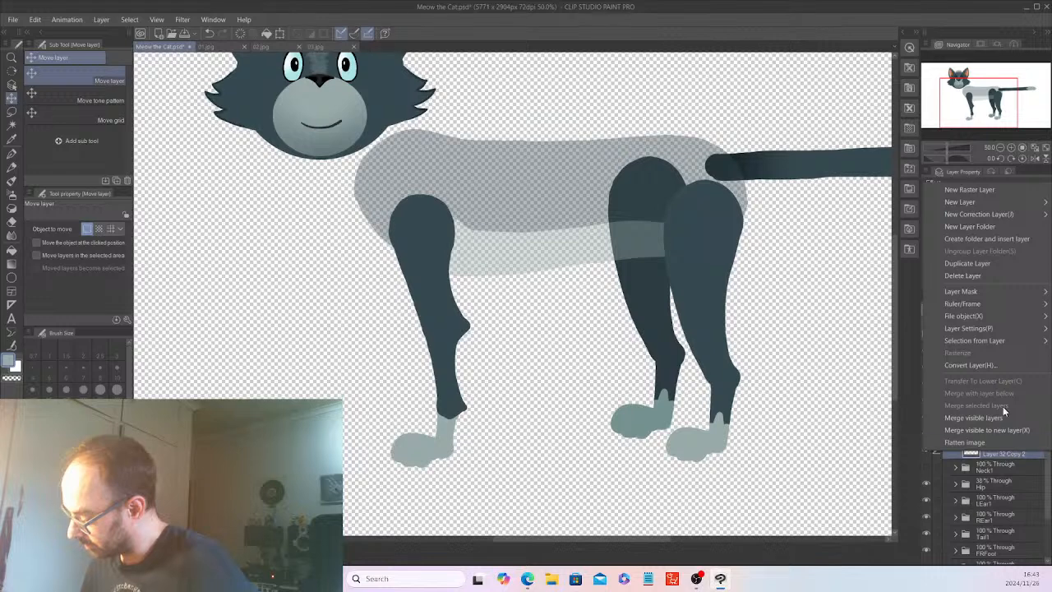
pyautogui.click(983, 264)
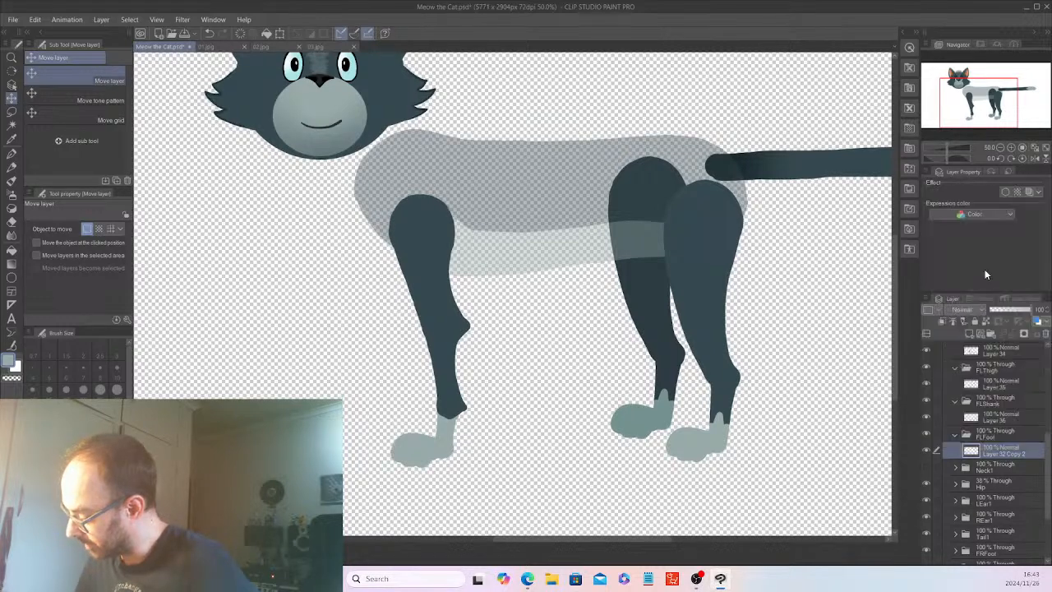
pyautogui.moveTo(1042, 467); pyautogui.dragTo(1047, 499)
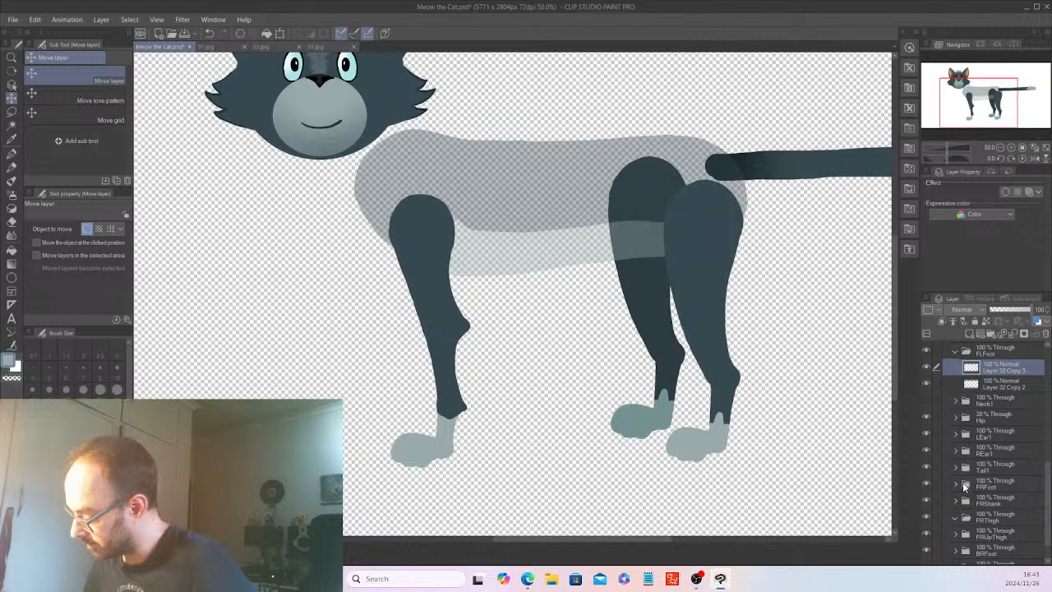
pyautogui.moveTo(1003, 371); pyautogui.dragTo(1001, 488)
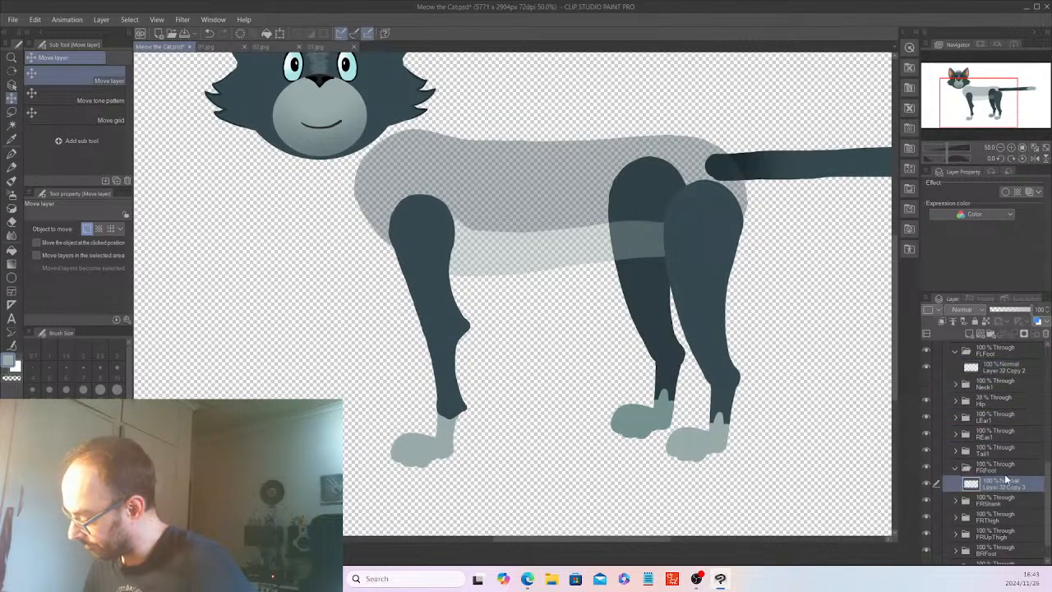
pyautogui.click(996, 467)
pyautogui.click(955, 467)
pyautogui.click(957, 372)
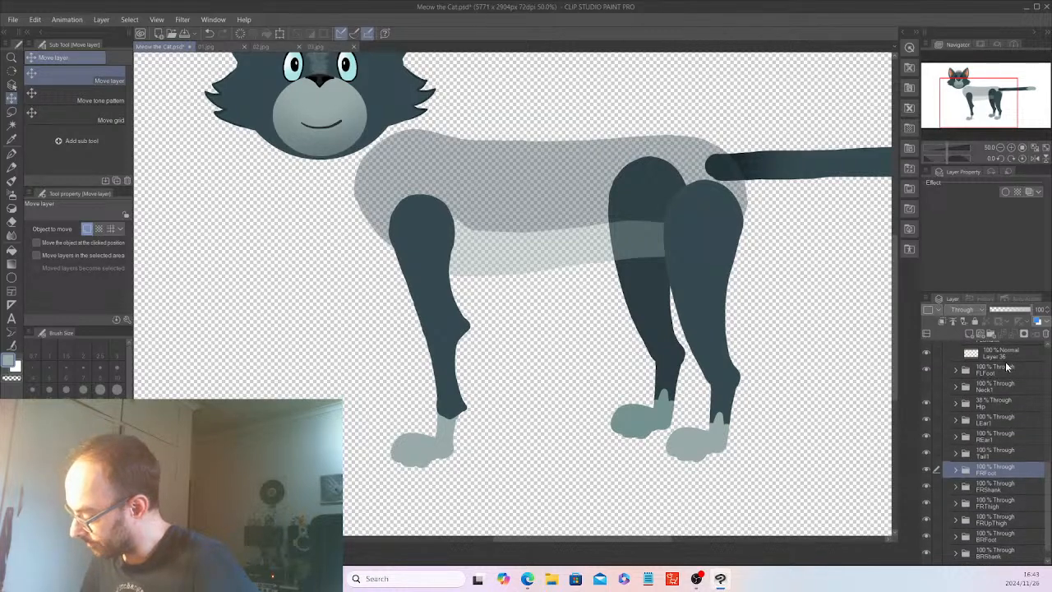
# Duplicate Layer 36 from the FLShank folder into the FRShank folder and collapse FRShank.
pyautogui.scroll(2, 995, 384)
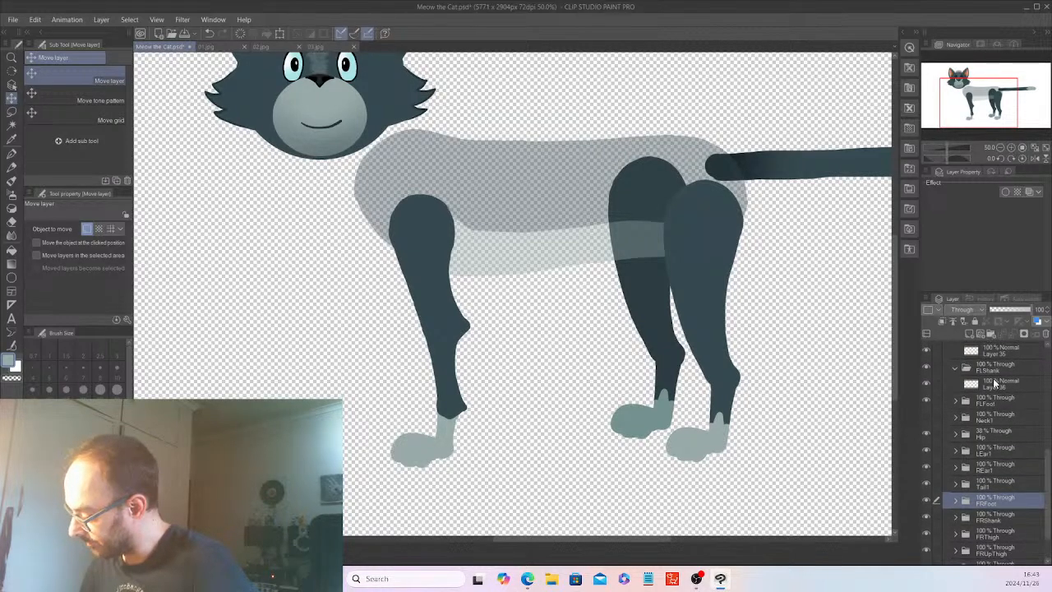
pyautogui.rightClick(1000, 383)
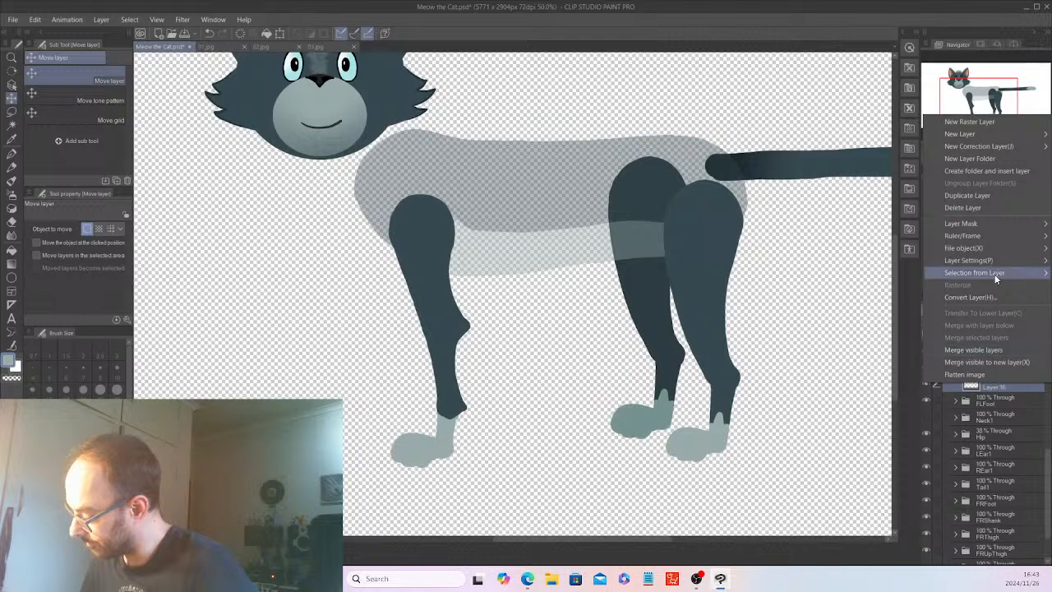
pyautogui.click(984, 195)
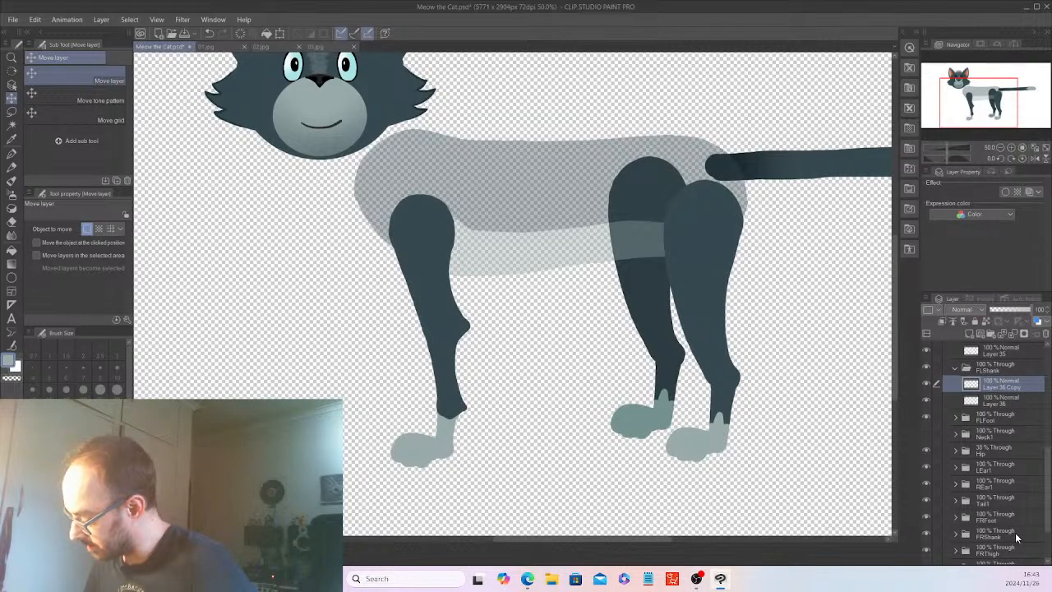
pyautogui.click(959, 534)
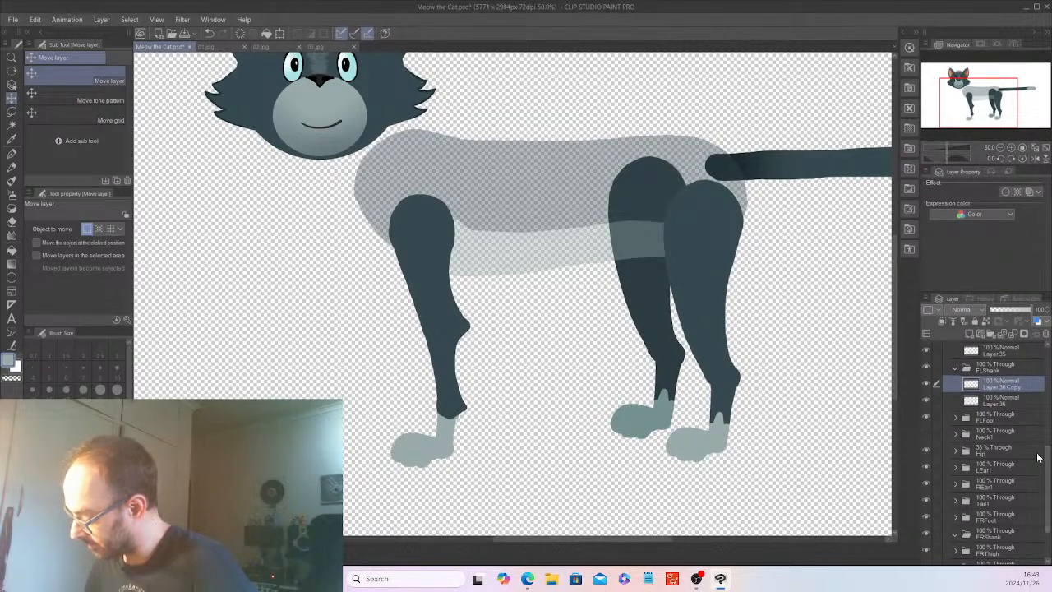
pyautogui.moveTo(1000, 383); pyautogui.dragTo(1006, 536)
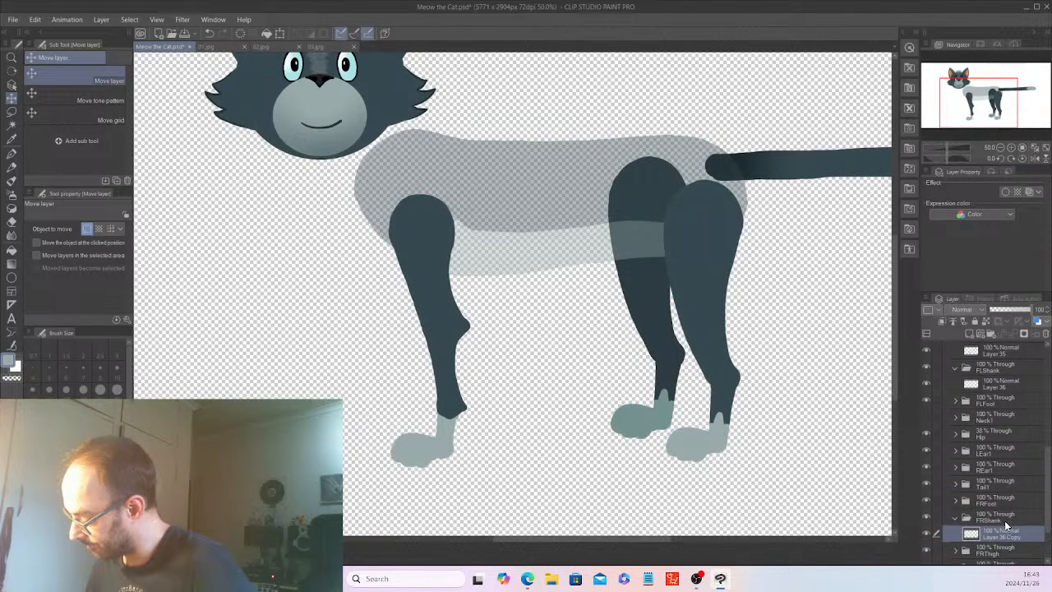
pyautogui.click(1011, 513)
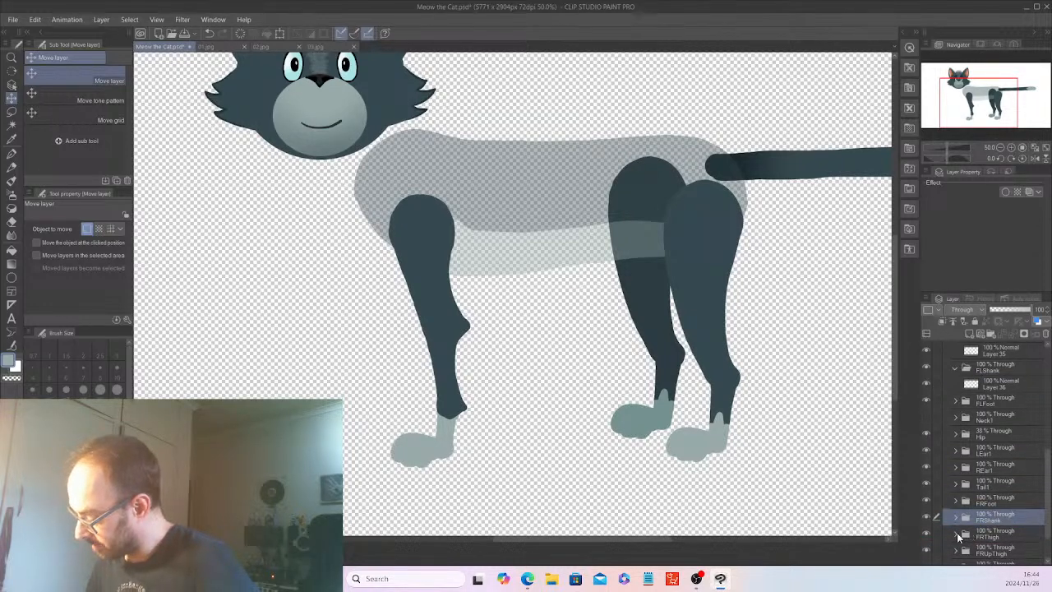
# Expand the FRThigh folder, collapse FLShank, and duplicate Layer 35 inside the FLThigh folder.
pyautogui.click(957, 534)
pyautogui.click(956, 368)
pyautogui.moveTo(1048, 483); pyautogui.dragTo(1048, 473)
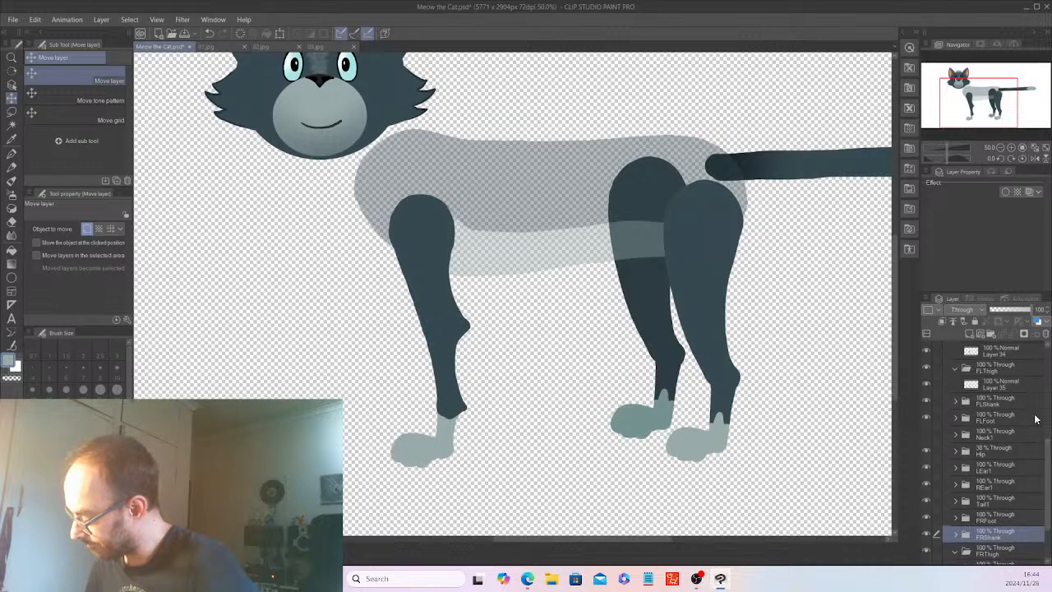
pyautogui.click(996, 384)
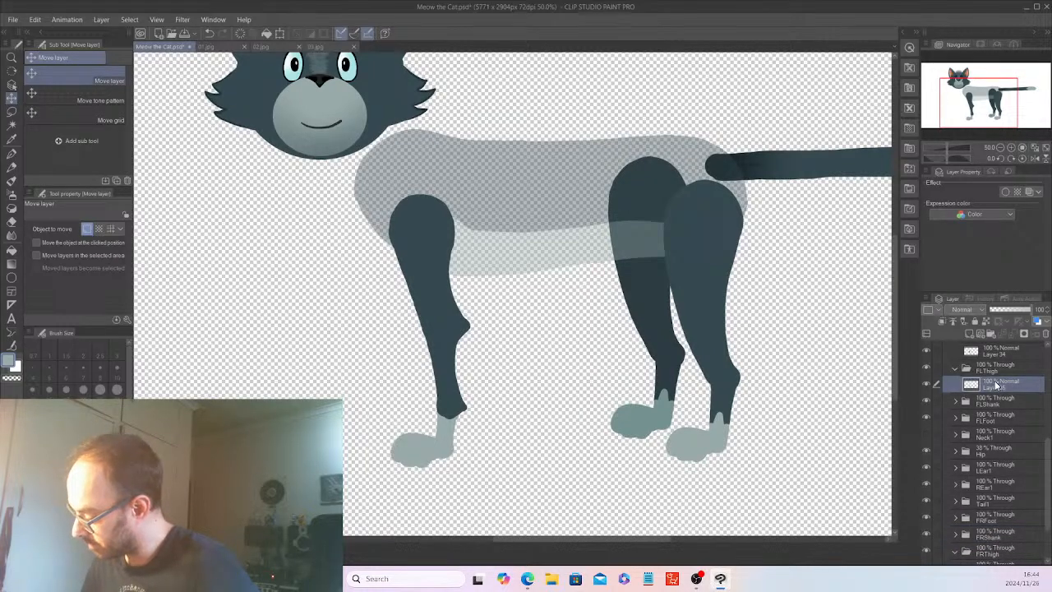
pyautogui.rightClick(995, 383)
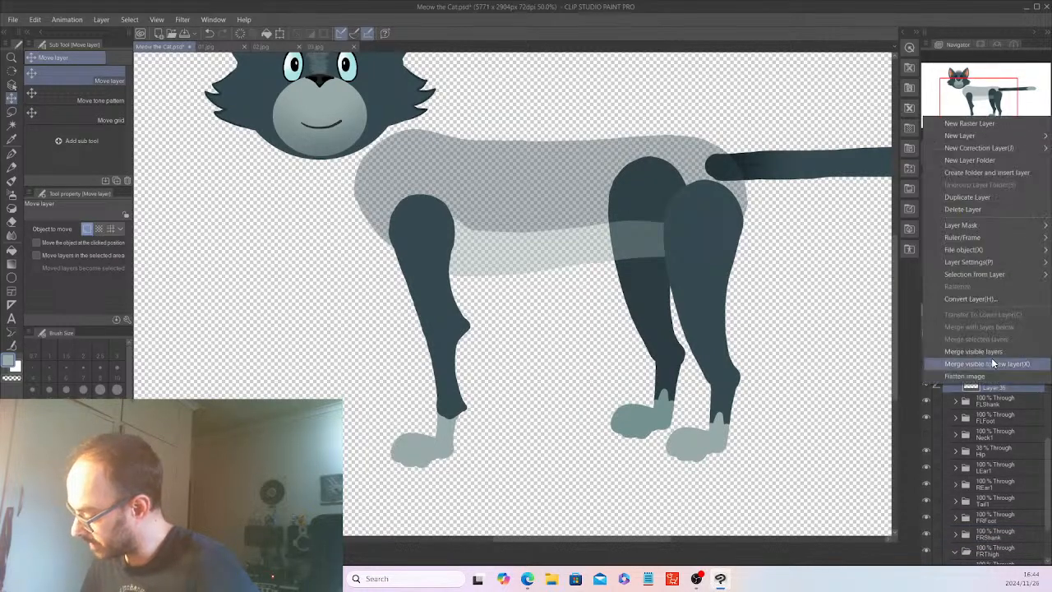
pyautogui.click(975, 197)
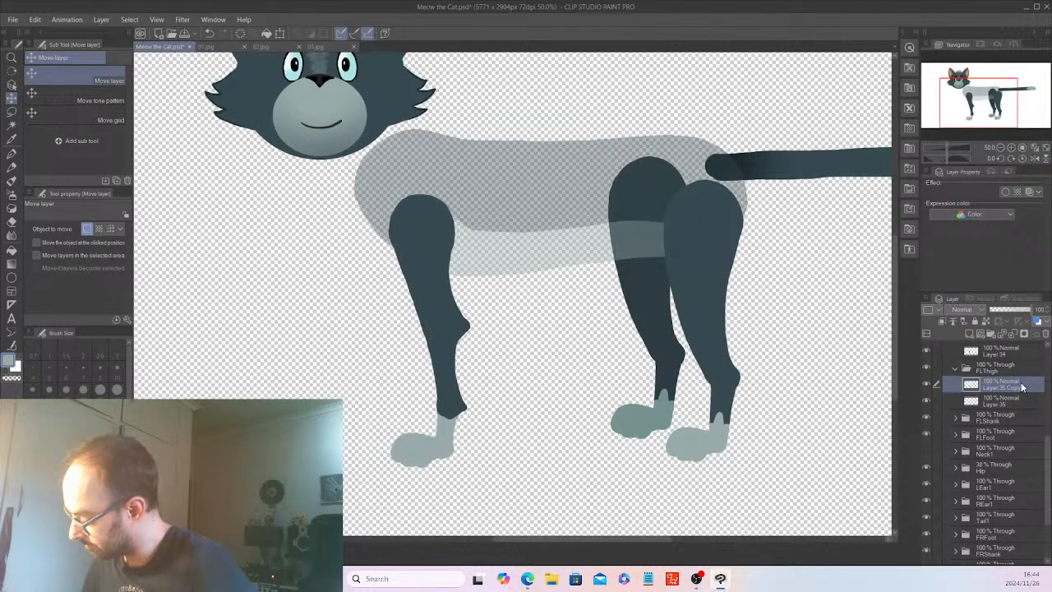
# Move the Layer 35 copy into the FRThigh folder, then collapse that folder and place it directly above FRFoot.
pyautogui.scroll(-1, 1049, 466)
pyautogui.moveTo(1020, 372); pyautogui.dragTo(1012, 546)
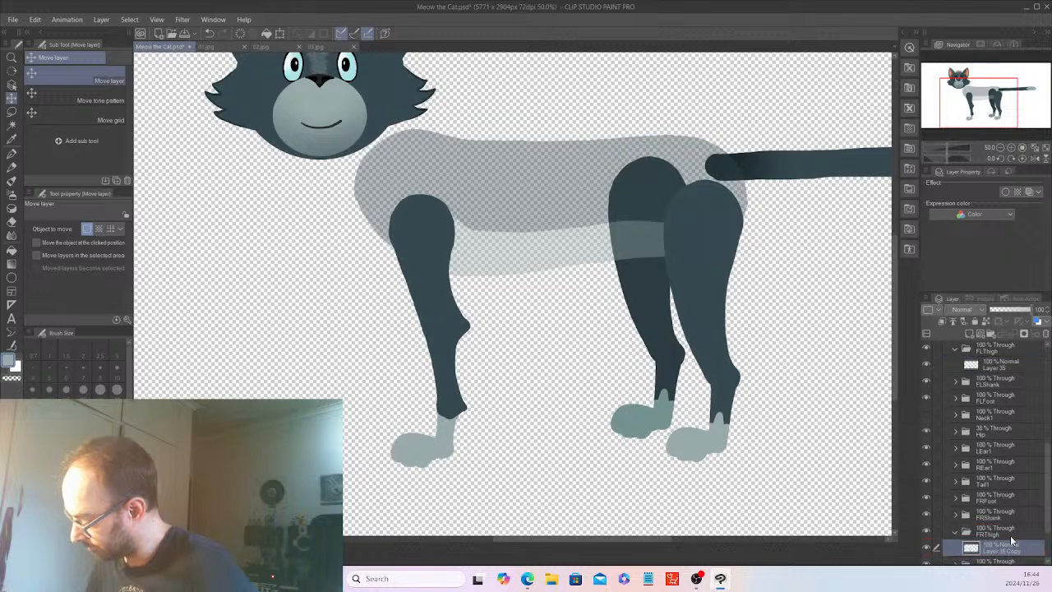
pyautogui.click(957, 532)
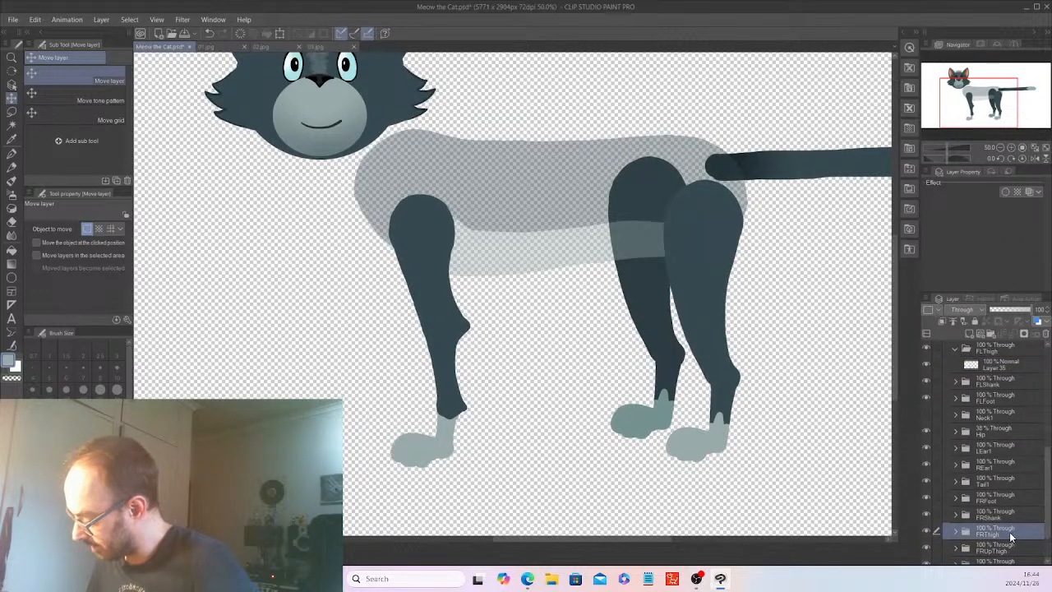
pyautogui.moveTo(1011, 536); pyautogui.dragTo(1002, 490)
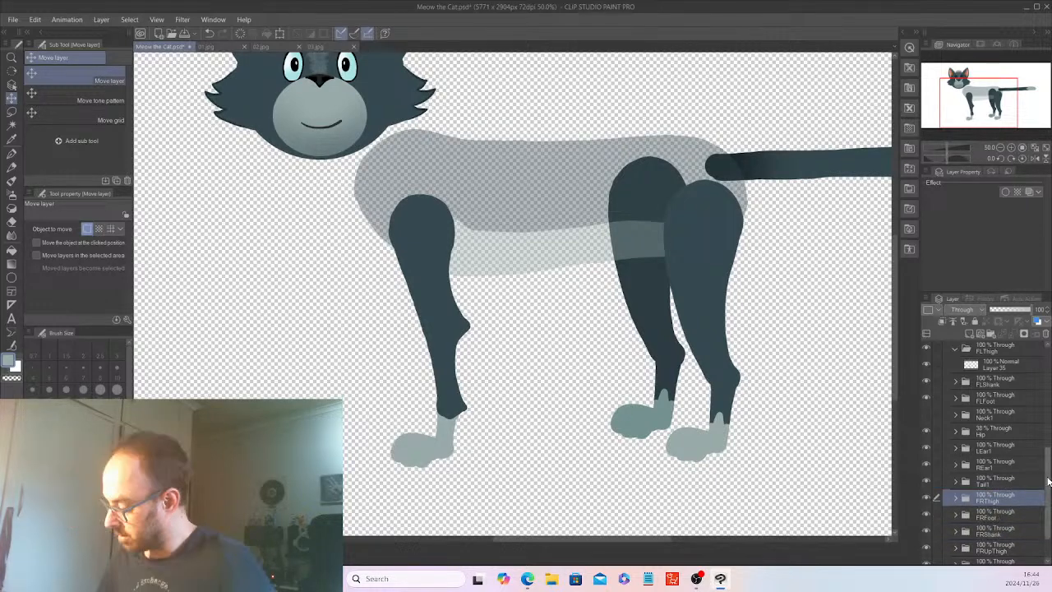
# Collapse the FLThigh folder and duplicate Layer 34 inside the FLUpThigh folder.
pyautogui.scroll(2, 1007, 444)
pyautogui.click(1008, 398)
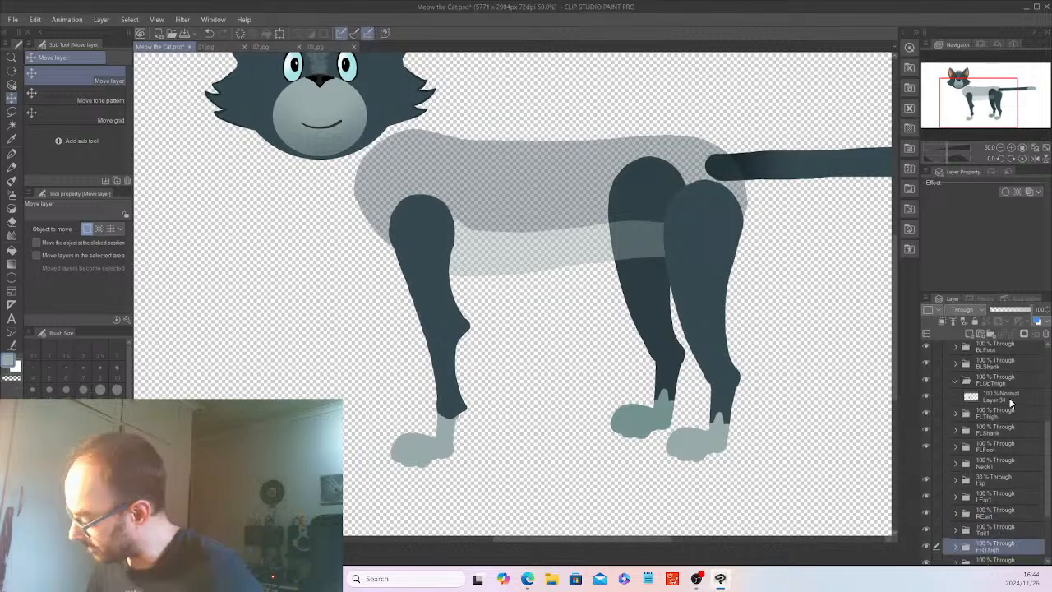
pyautogui.rightClick(1006, 397)
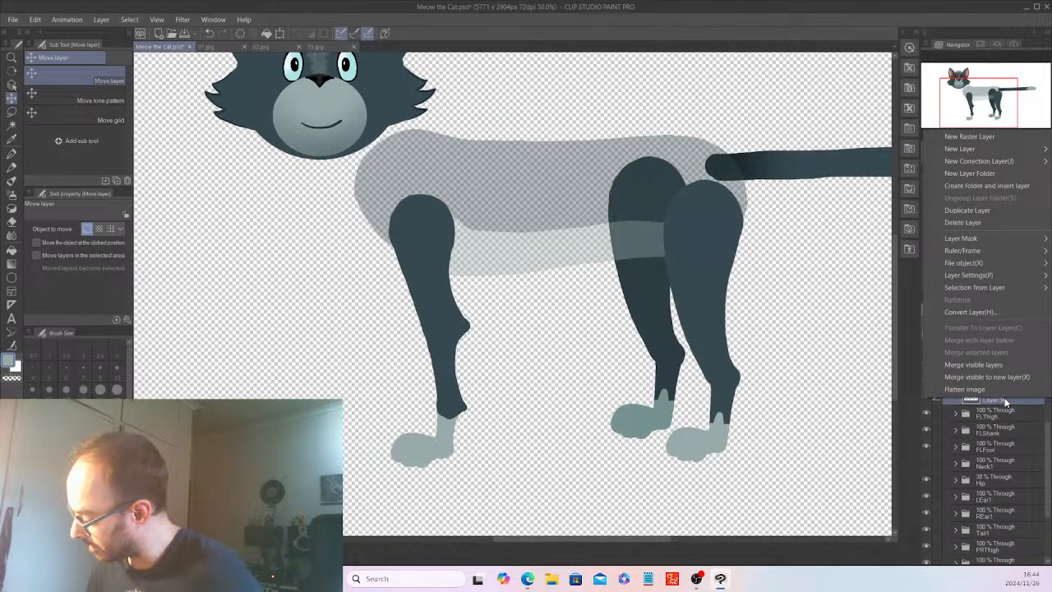
pyautogui.press('d')
# Move the Layer 34 copy into the FRUpThigh folder and place that folder directly above FRThigh.
pyautogui.scroll(-2, 1047, 452)
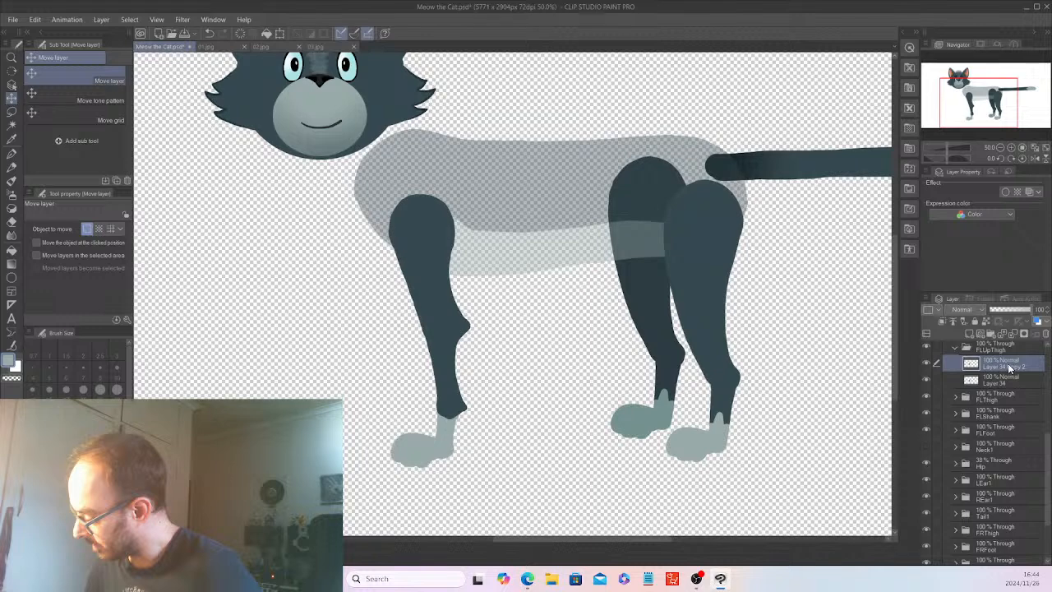
pyautogui.moveTo(1008, 364); pyautogui.dragTo(1002, 536)
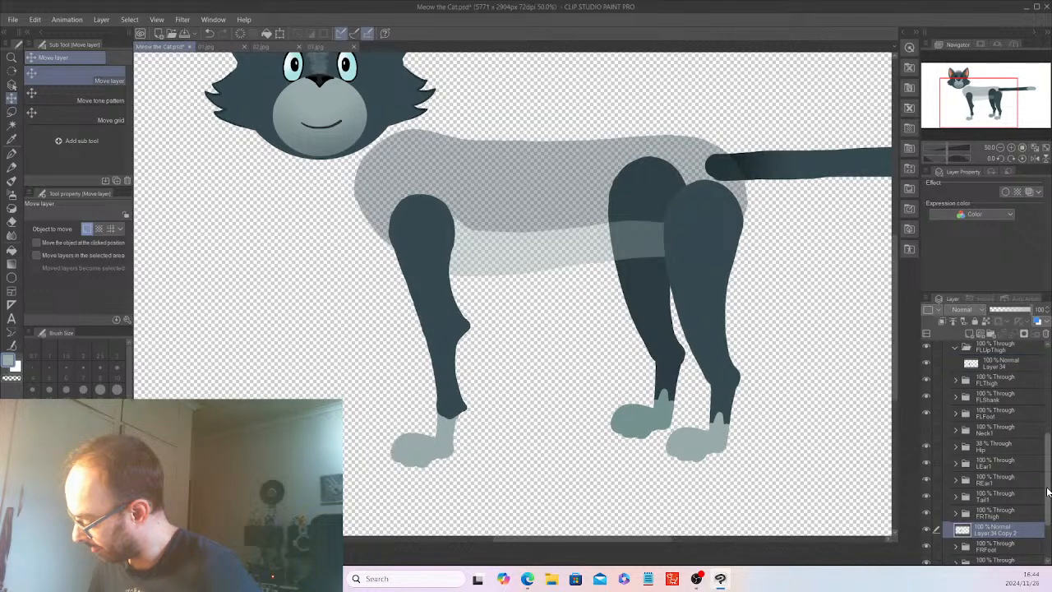
pyautogui.scroll(-4, 1003, 463)
pyautogui.moveTo(1003, 463)
pyautogui.mouseDown()
pyautogui.moveTo(1003, 507)
pyautogui.moveTo(1004, 449)
pyautogui.mouseUp()
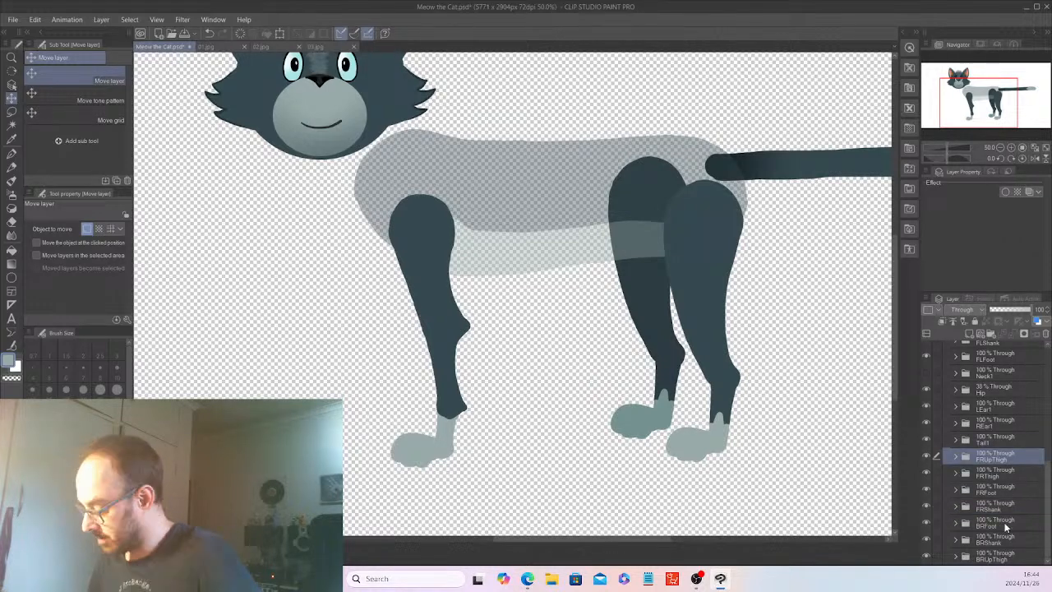
# Select the FRUpThigh, FRThigh, FRFoot and FRShank folders together and shift the front right leg up and toward the chest, offset from the front left leg.
pyautogui.keyDown('shift'); pyautogui.click(1004, 520); pyautogui.keyUp('shift')
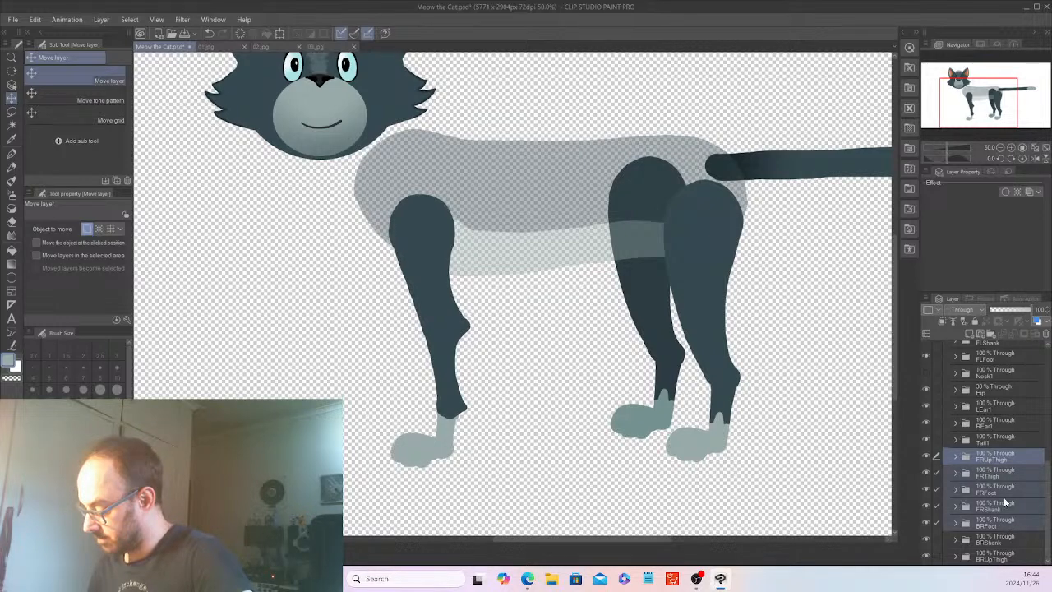
pyautogui.click(1003, 500)
pyautogui.keyDown('shift'); pyautogui.click(1008, 456); pyautogui.keyUp('shift')
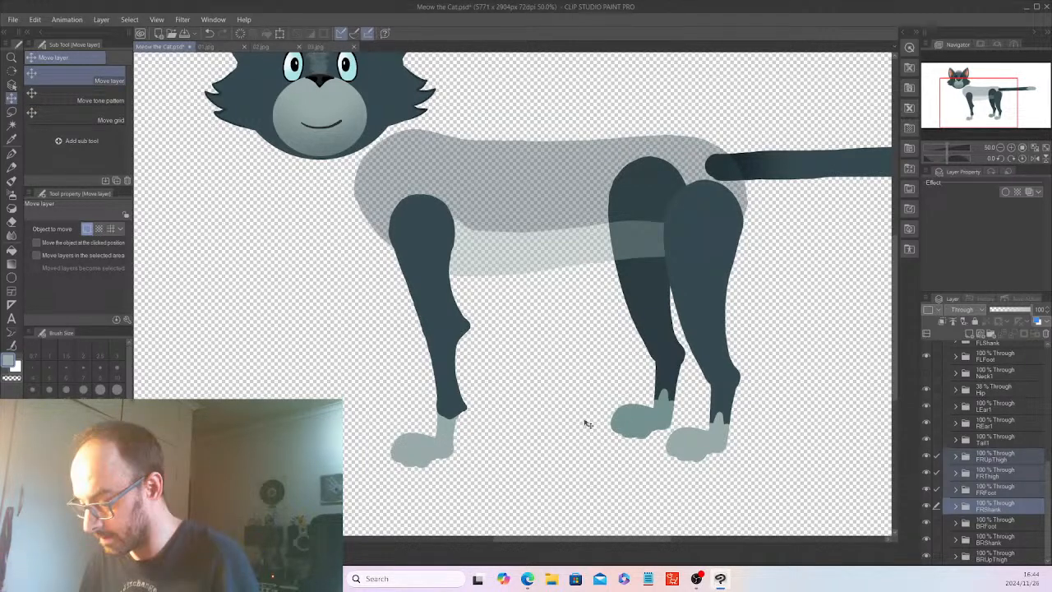
pyautogui.moveTo(587, 423); pyautogui.dragTo(555, 393)
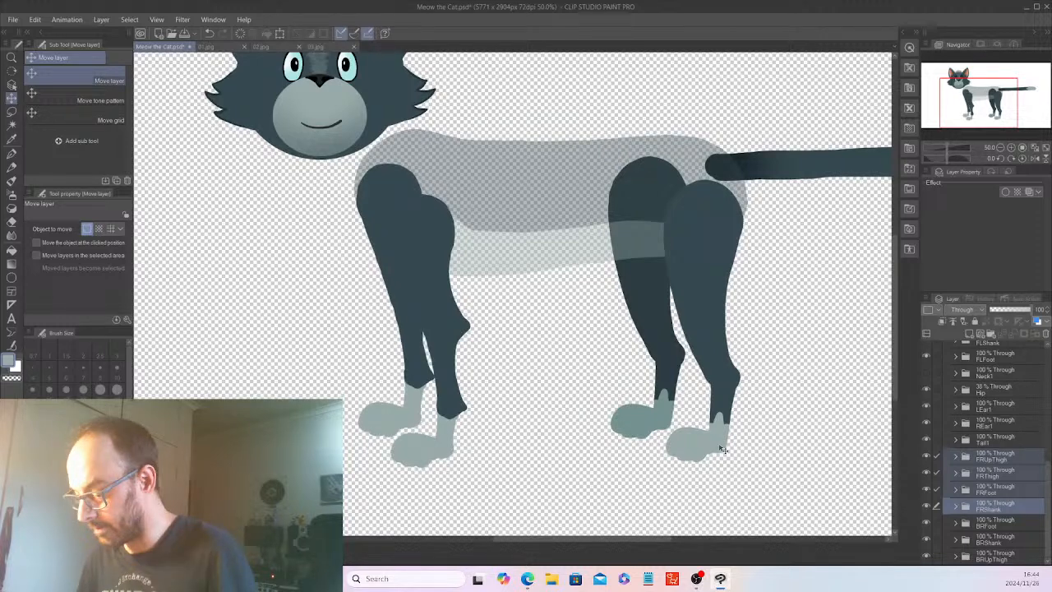
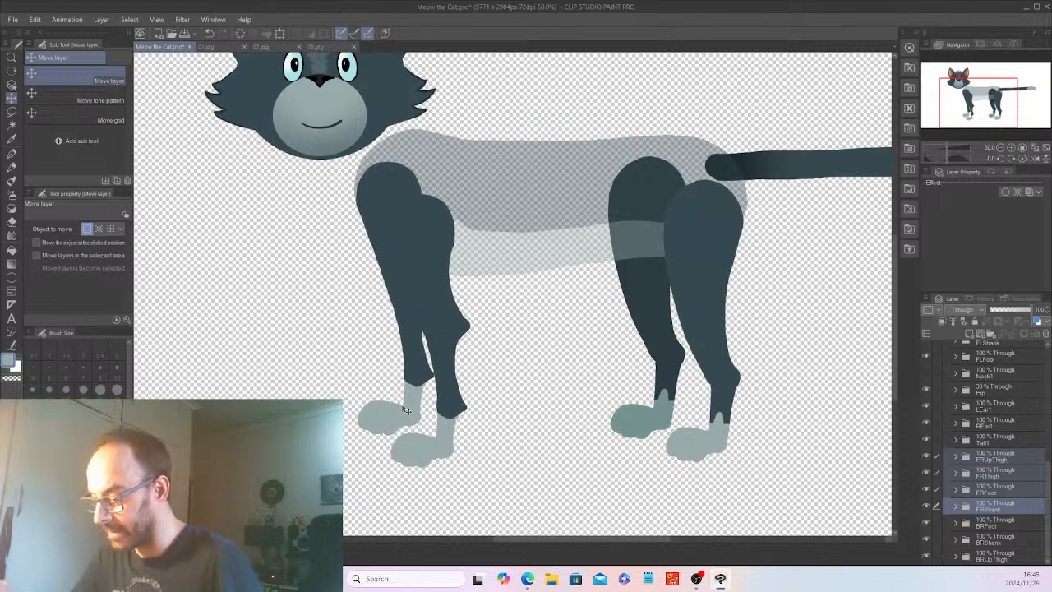
# Raise the Hip folder's opacity to 100%.
pyautogui.moveTo(1049, 486); pyautogui.dragTo(1049, 478)
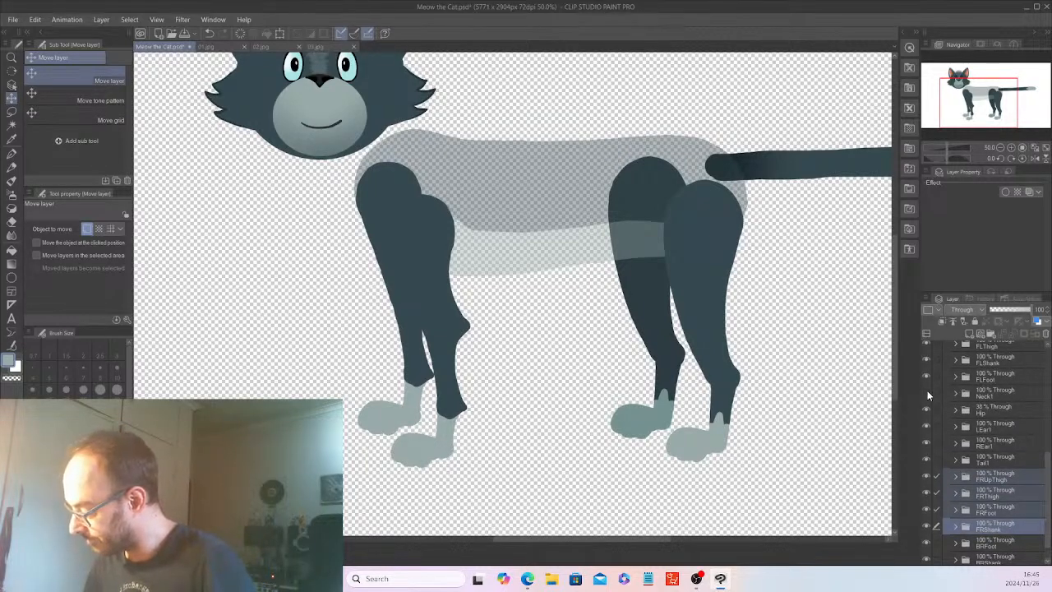
pyautogui.click(1001, 410)
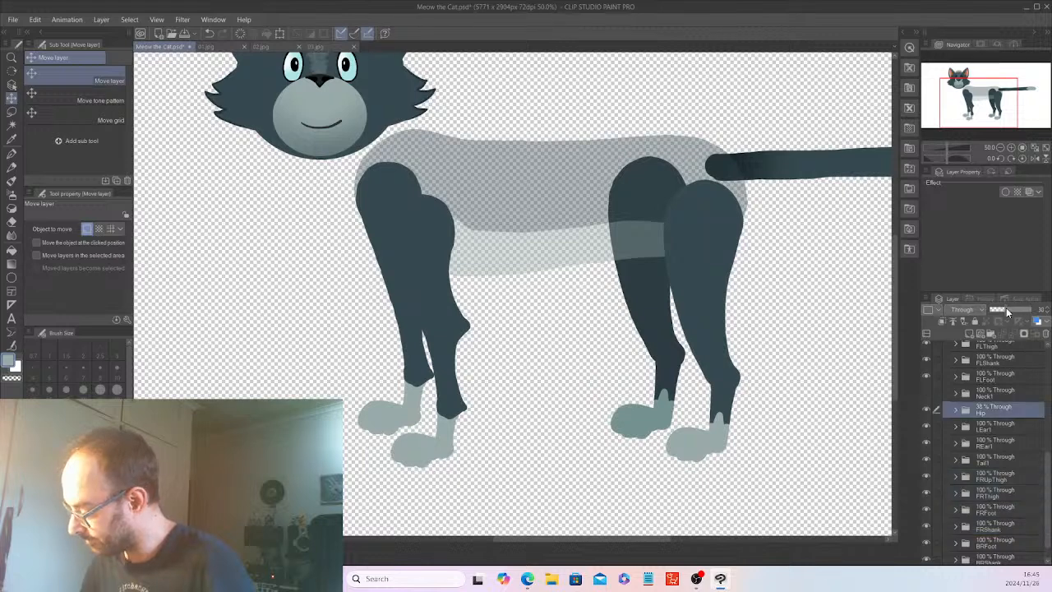
pyautogui.moveTo(1006, 308); pyautogui.dragTo(1037, 309)
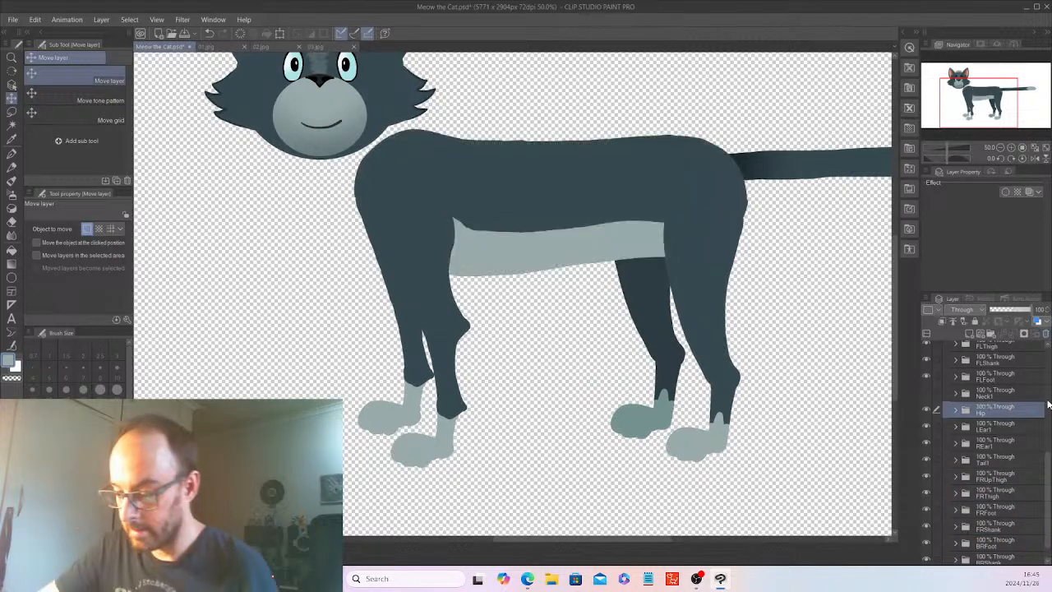
# Sample the back right leg's dark colour and fill the Layer 34 copy in the FRUpThigh folder with it, then collapse the folder.
pyautogui.click(12, 127)
pyautogui.click(11, 140)
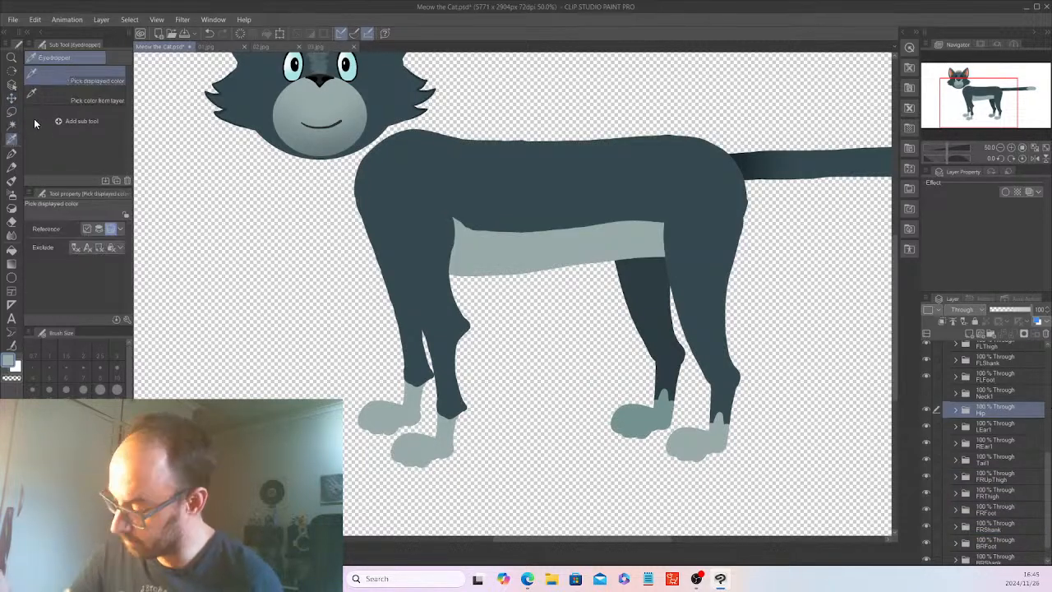
pyautogui.click(648, 286)
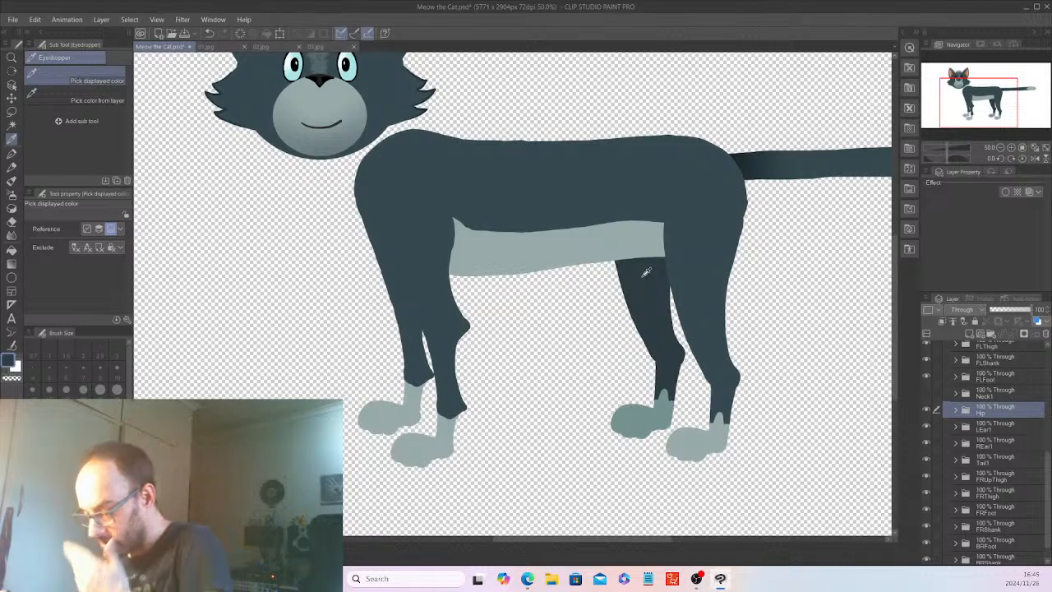
pyautogui.scroll(-1, 1047, 486)
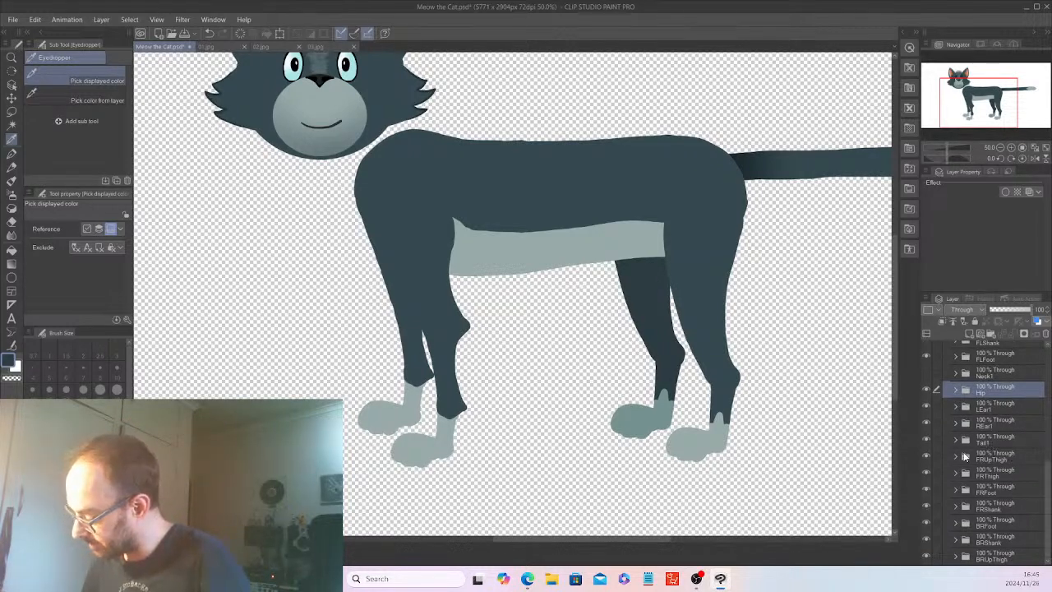
pyautogui.click(956, 456)
pyautogui.click(1005, 476)
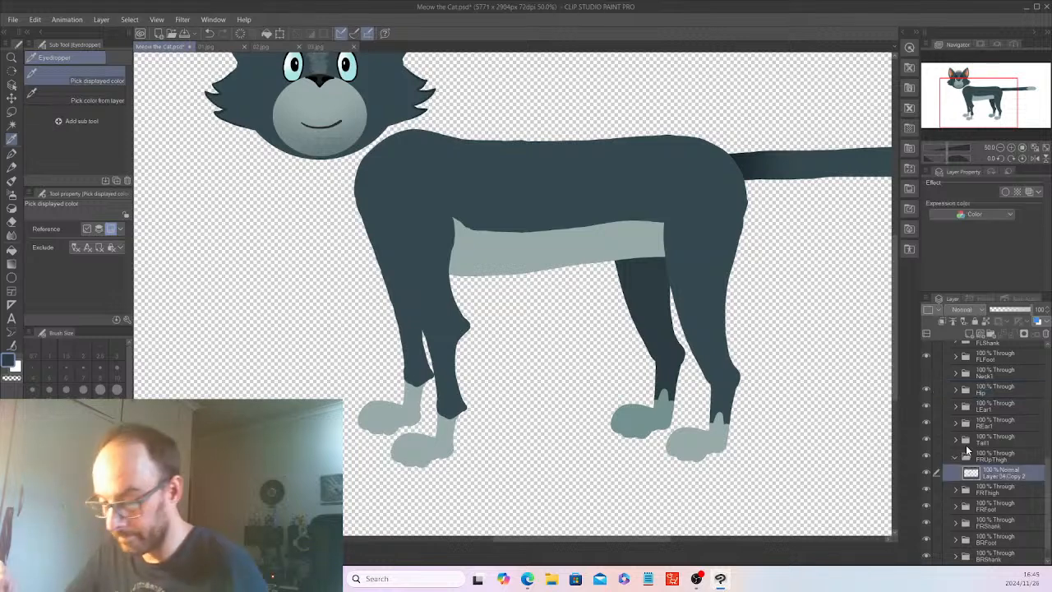
pyautogui.click(12, 125)
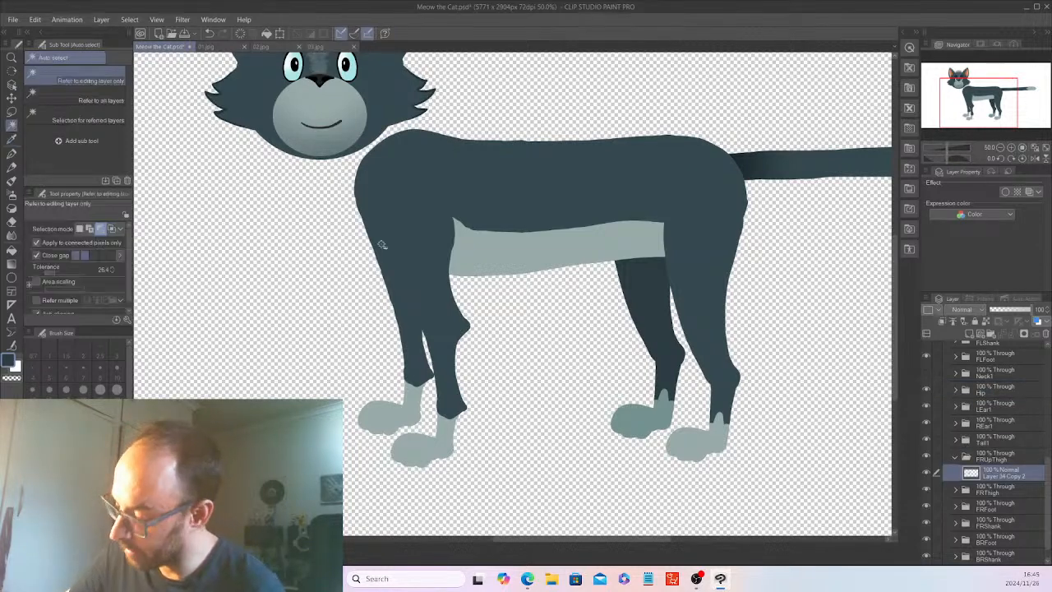
pyautogui.click(390, 271)
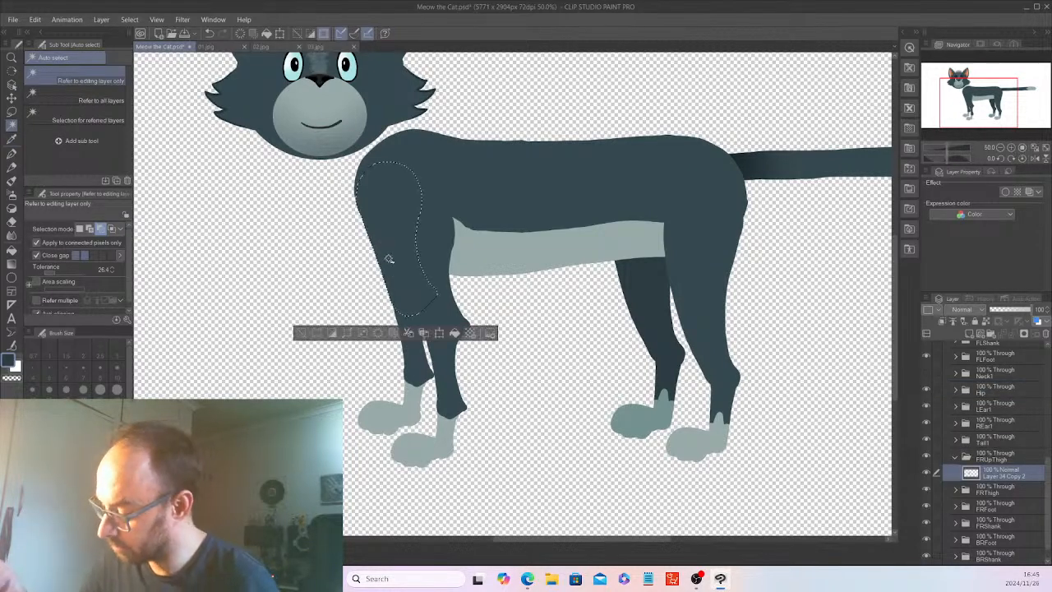
pyautogui.click(451, 331)
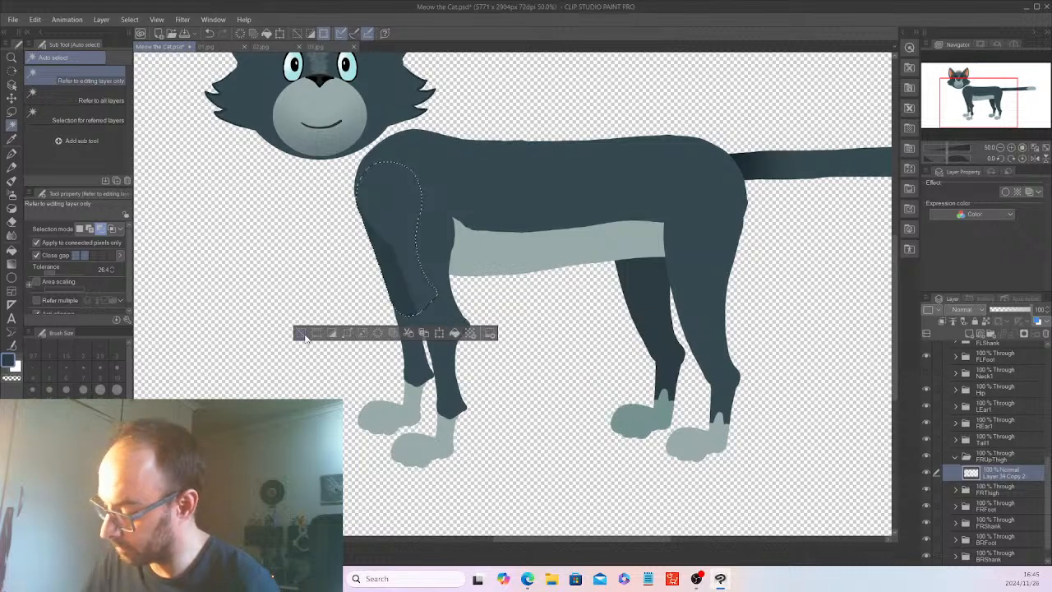
pyautogui.click(301, 332)
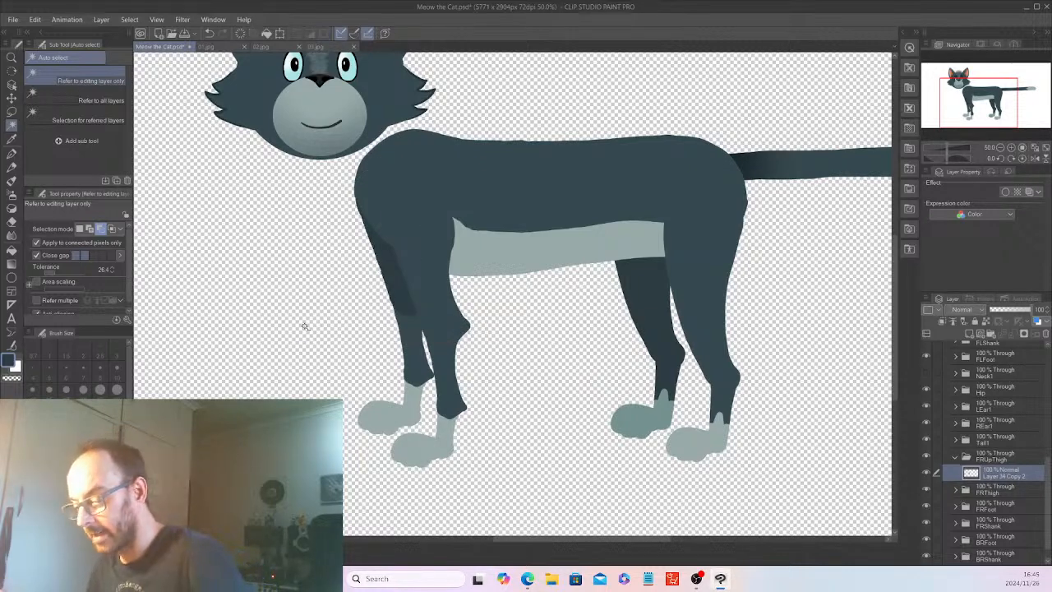
pyautogui.click(983, 454)
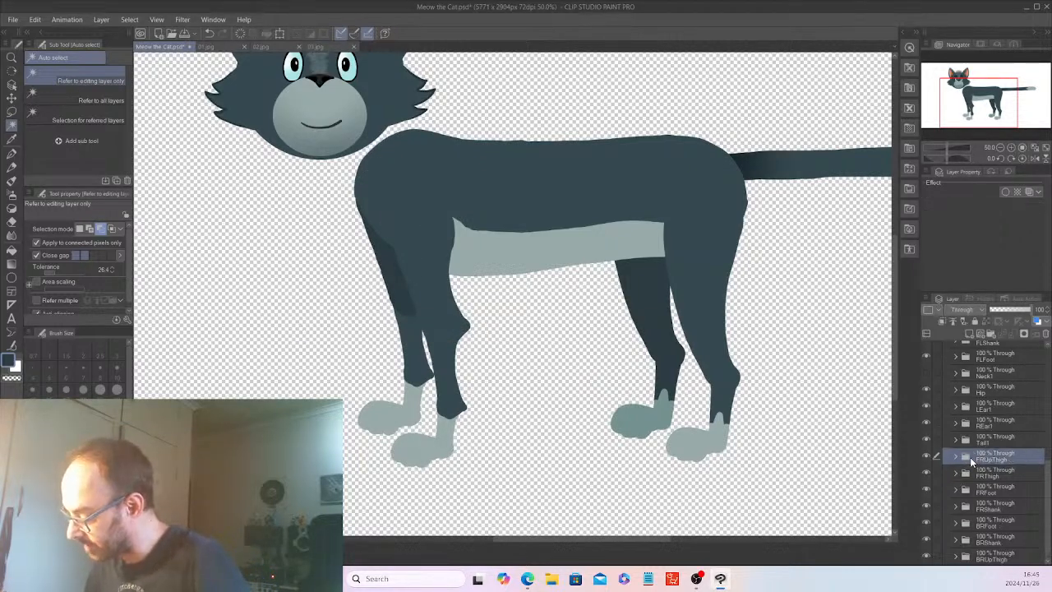
# Fill the Layer 35 copy in the FRThigh folder with the same dark leg colour and clear the selection.
pyautogui.click(956, 471)
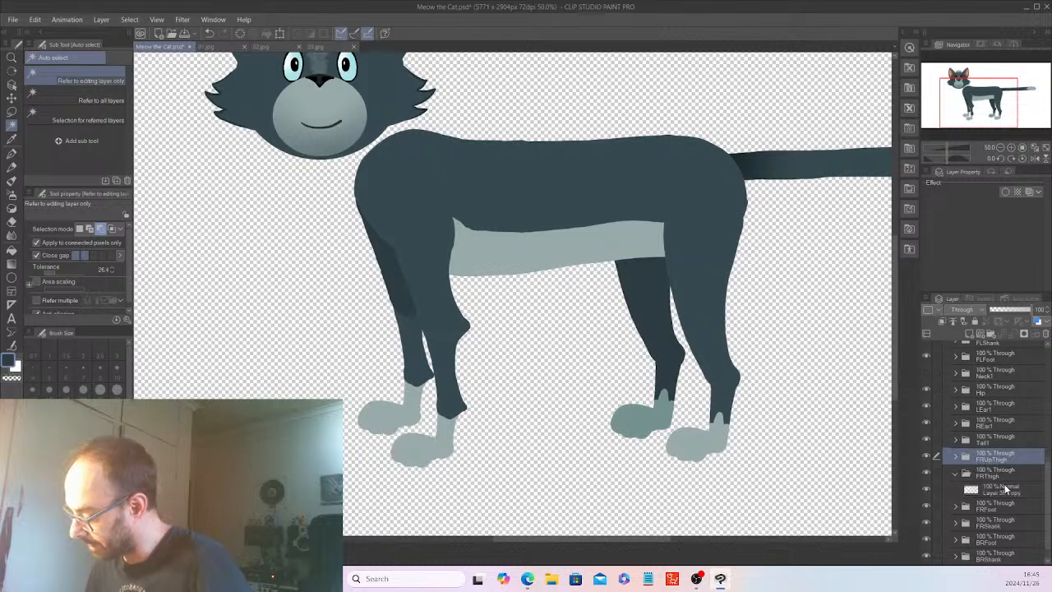
pyautogui.click(1008, 487)
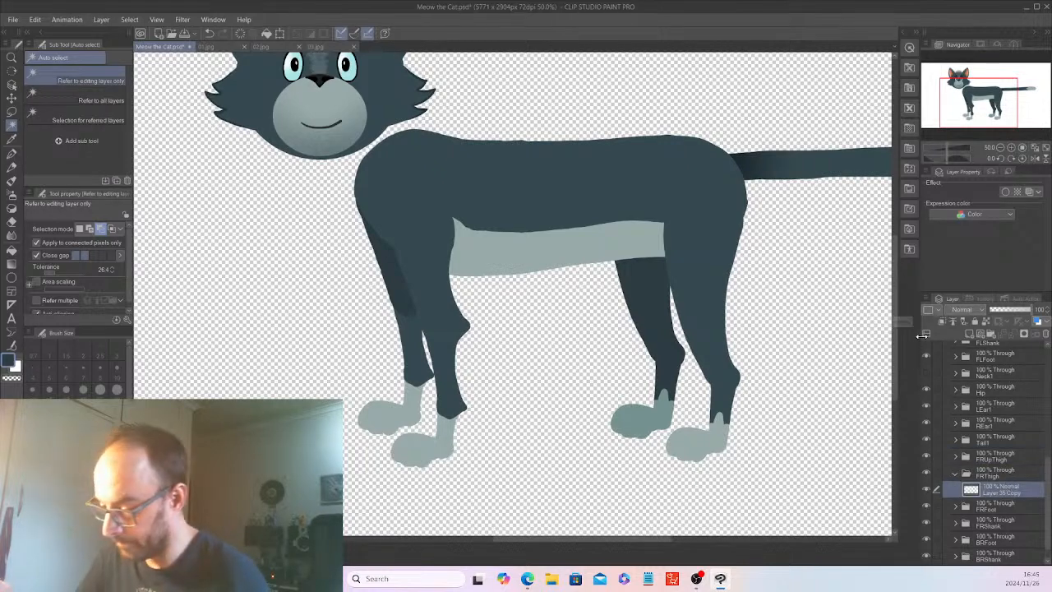
pyautogui.click(407, 311)
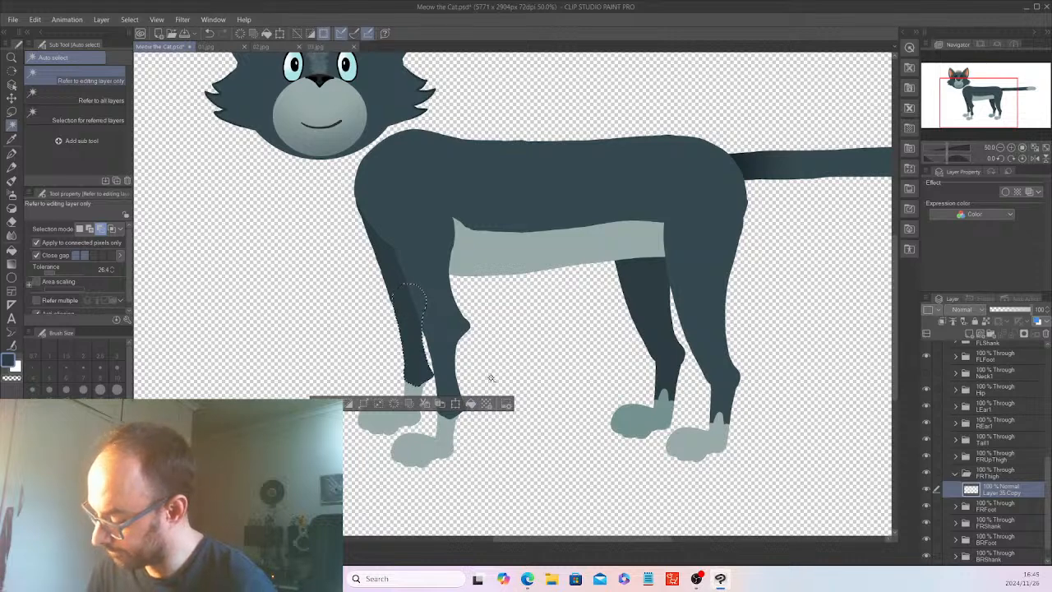
pyautogui.hotkey('ctrl', 'd')
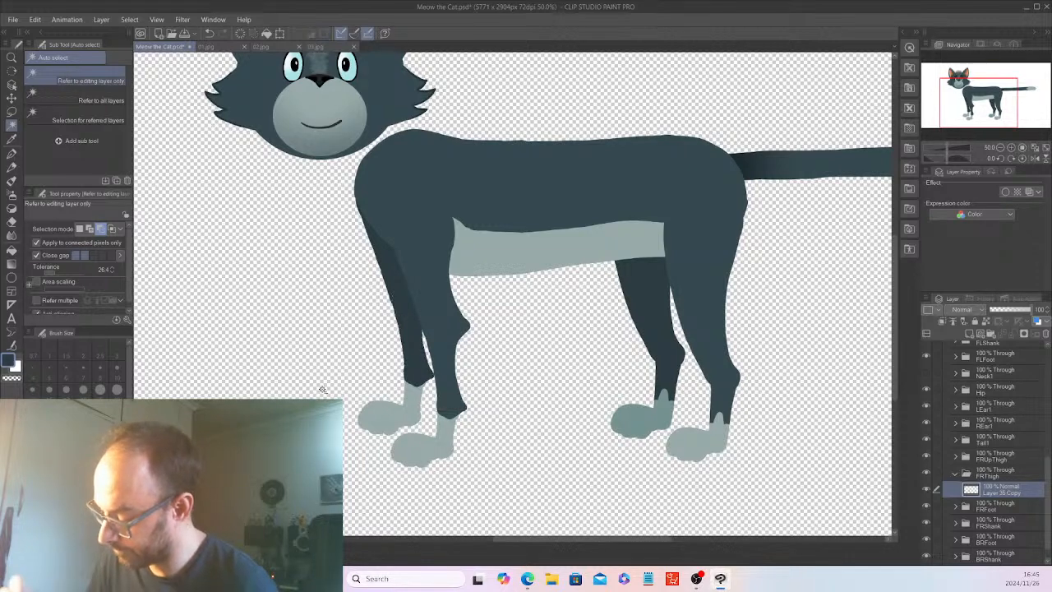
# Sample the back right foot's muted teal and fill the Layer 36 copy in the FRShank folder with it, leaving both leg folders collapsed.
pyautogui.click(12, 141)
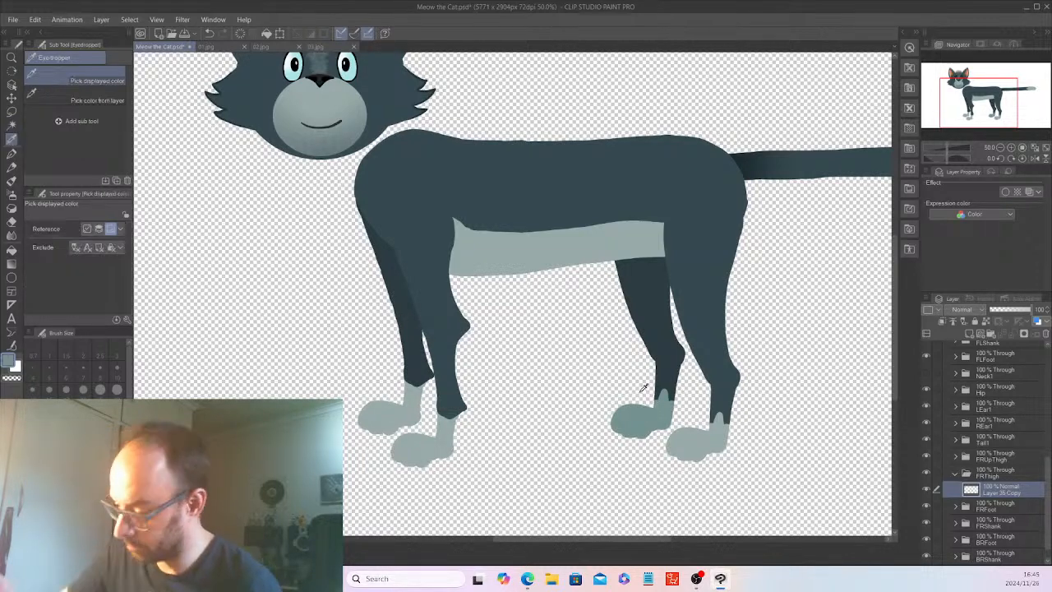
pyautogui.click(13, 123)
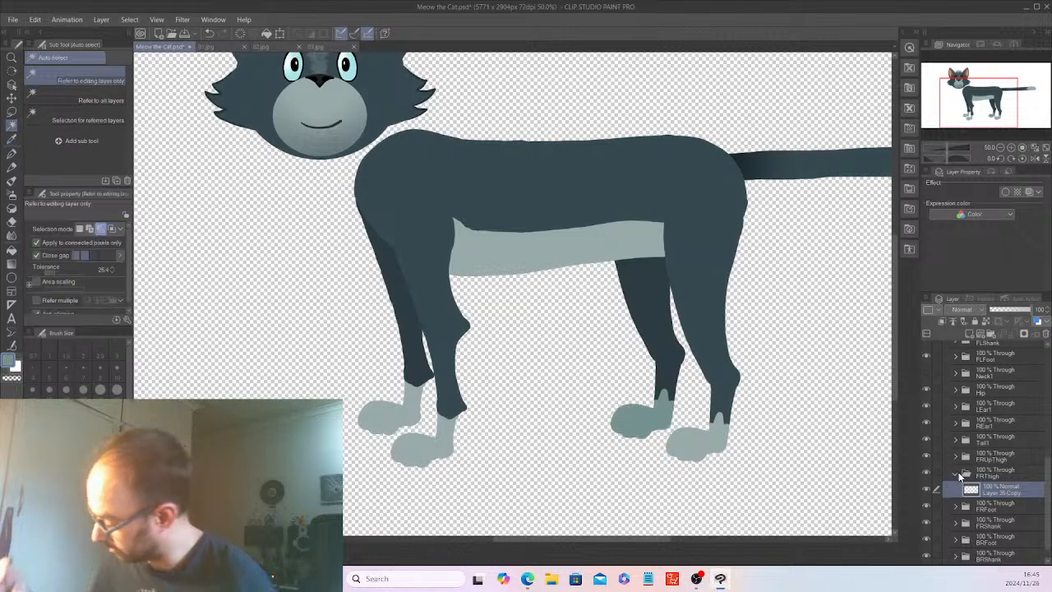
pyautogui.click(984, 475)
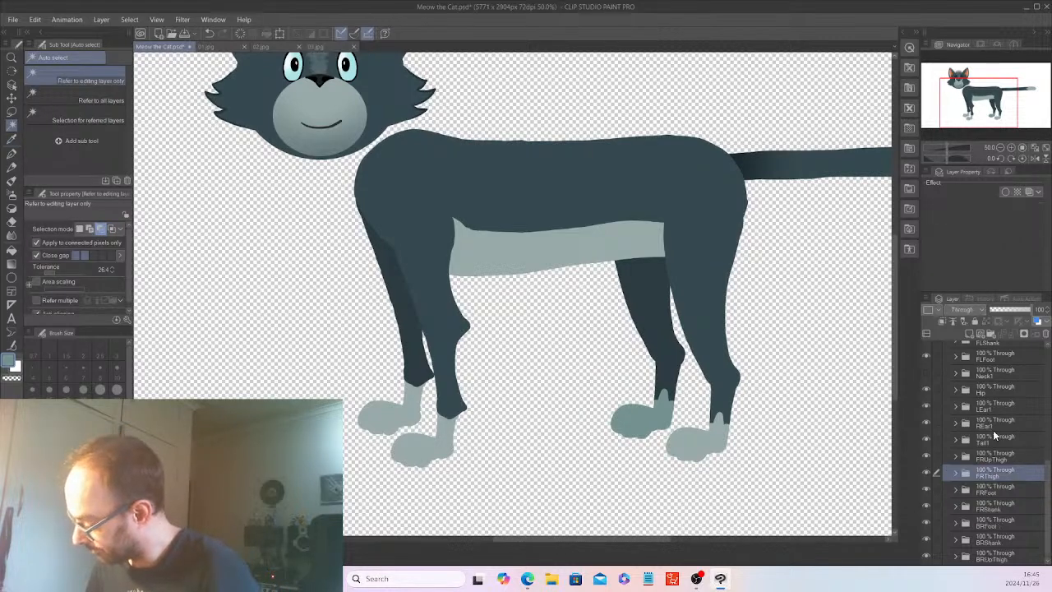
pyautogui.click(956, 506)
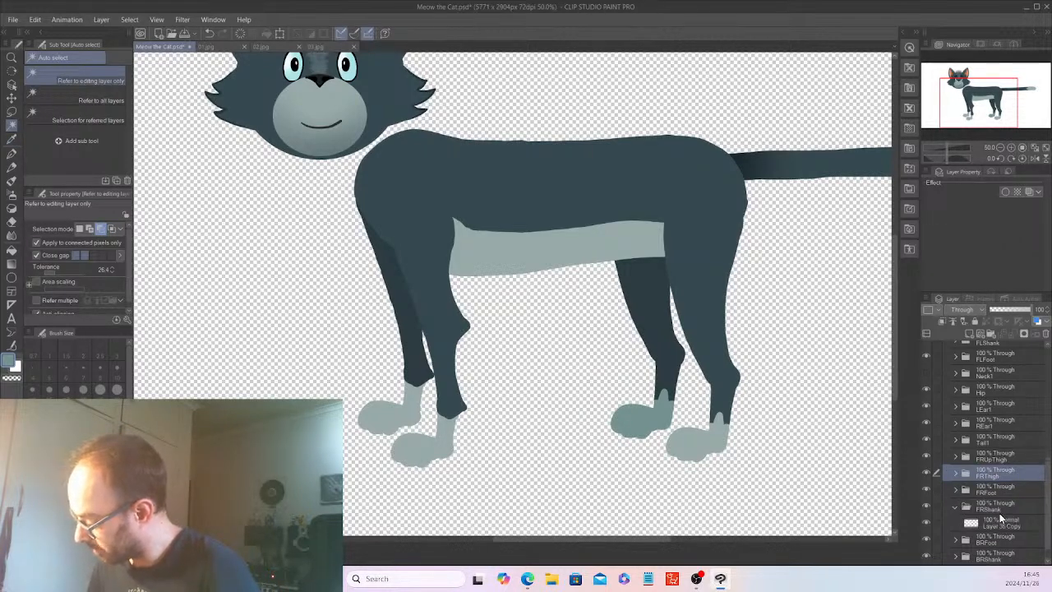
pyautogui.click(1001, 524)
pyautogui.click(413, 394)
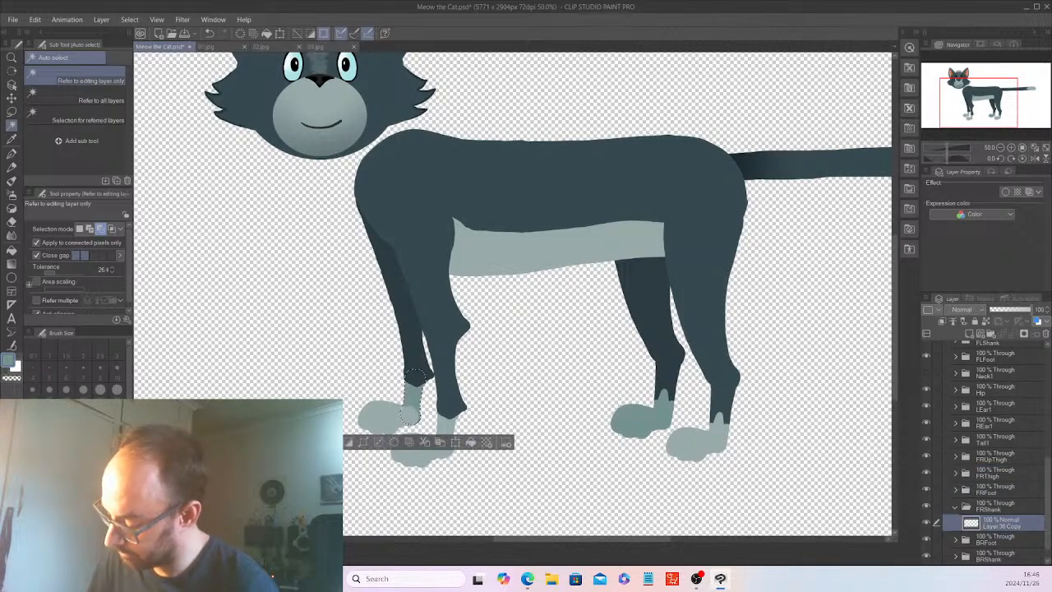
pyautogui.hotkey('ctrl', 'd')
pyautogui.click(956, 506)
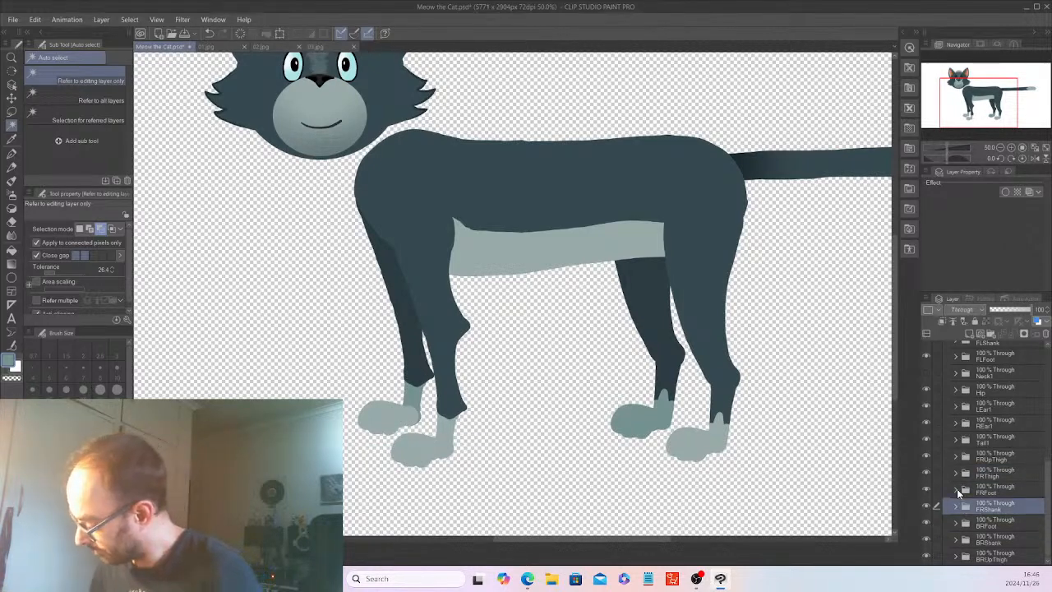
# Fill the Layer 32 copy in the FRFoot folder with the same muted teal, deselect it and collapse the folder.
pyautogui.click(967, 487)
pyautogui.click(999, 507)
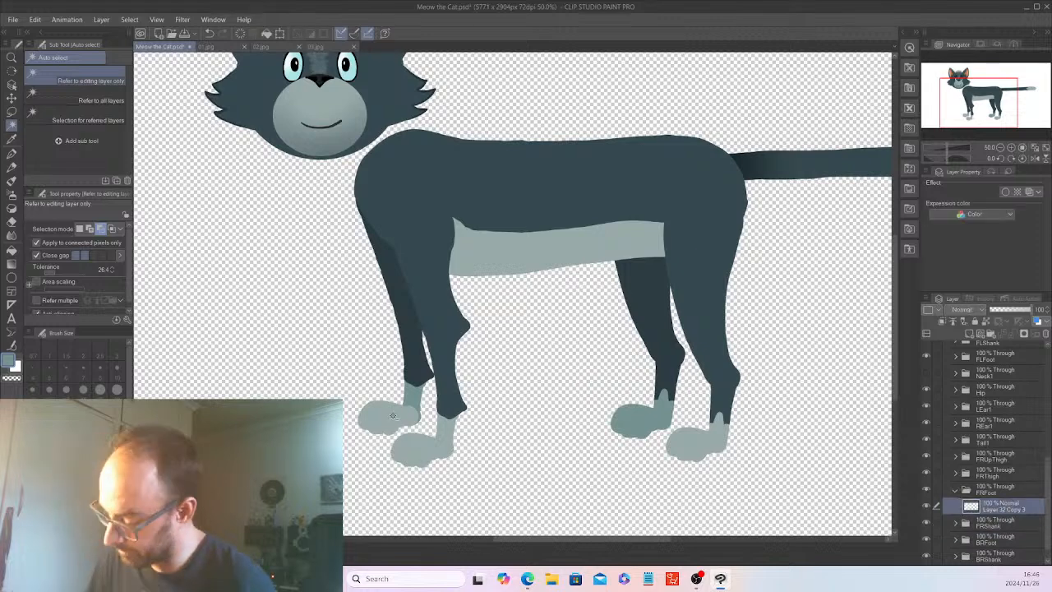
pyautogui.click(402, 393)
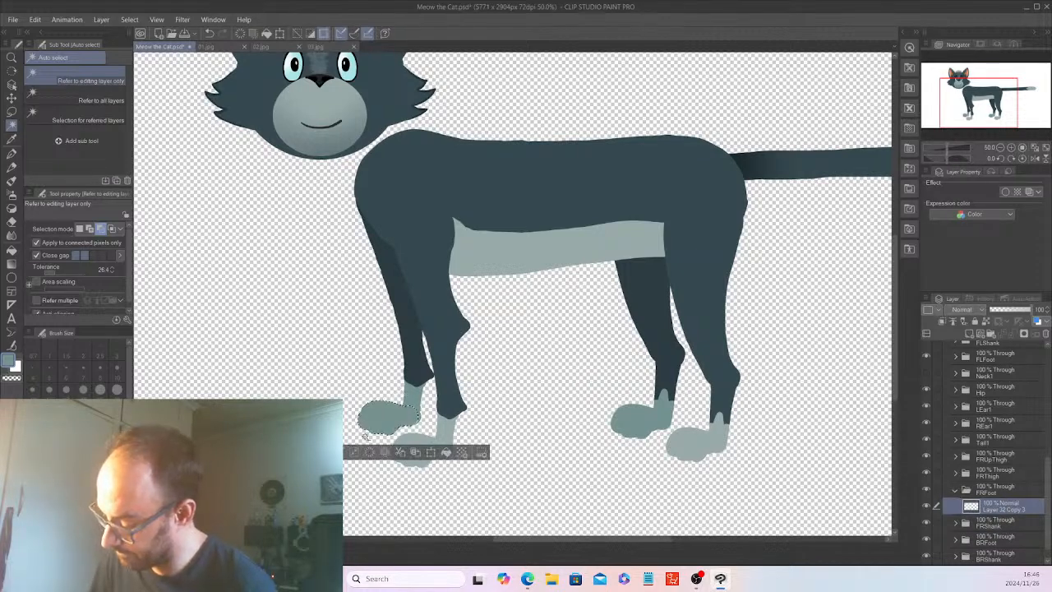
pyautogui.hotkey('ctrl', 'd')
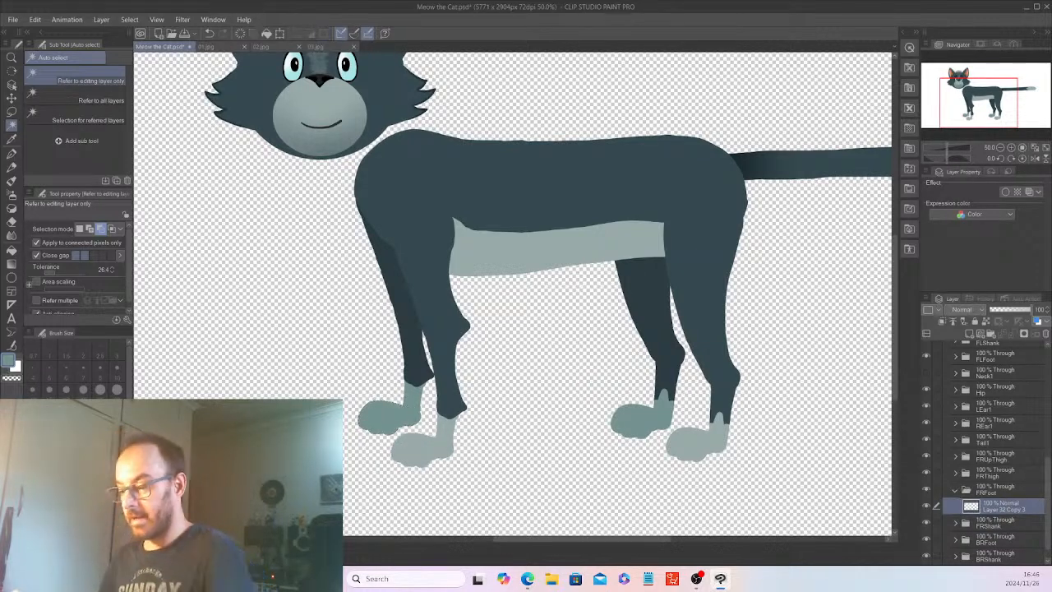
pyautogui.click(956, 488)
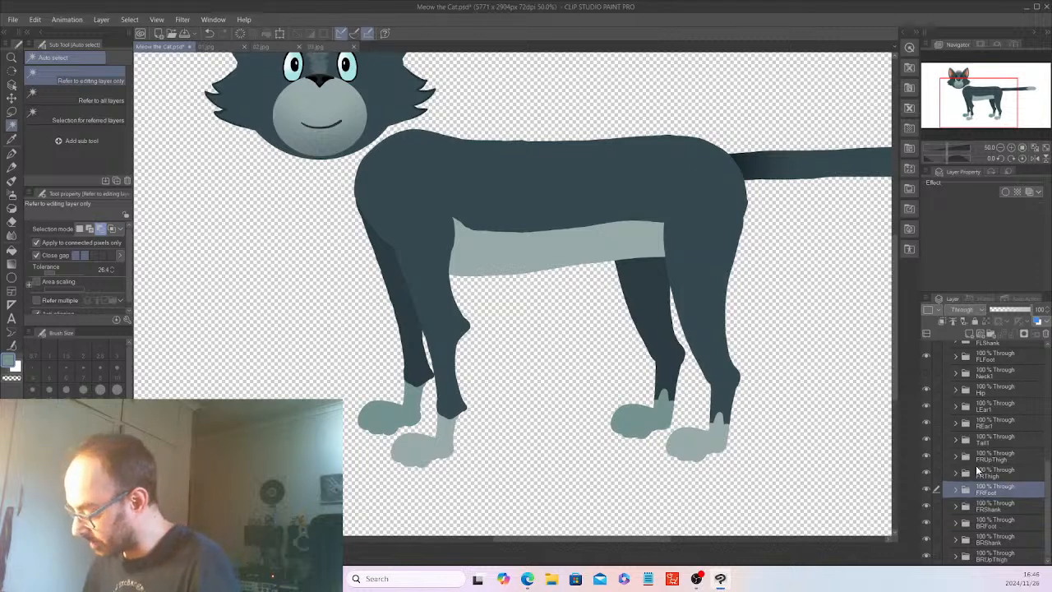
# Make the Neck1 folder visible and view the whole cat at 25% zoom.
pyautogui.click(926, 372)
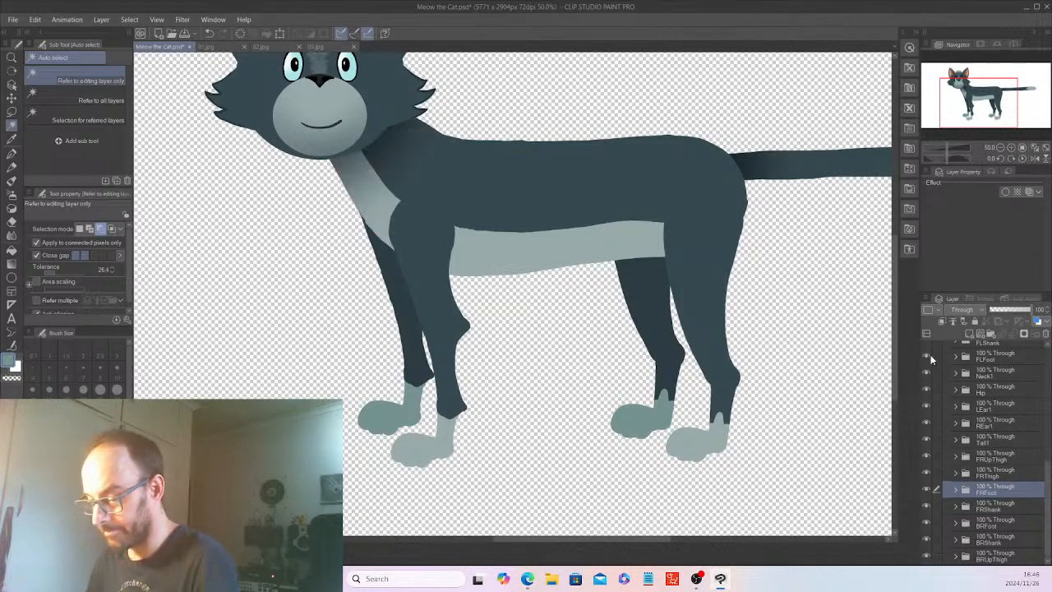
pyautogui.hotkey('ctrl', '-')
pyautogui.hotkey('ctrl', '-')
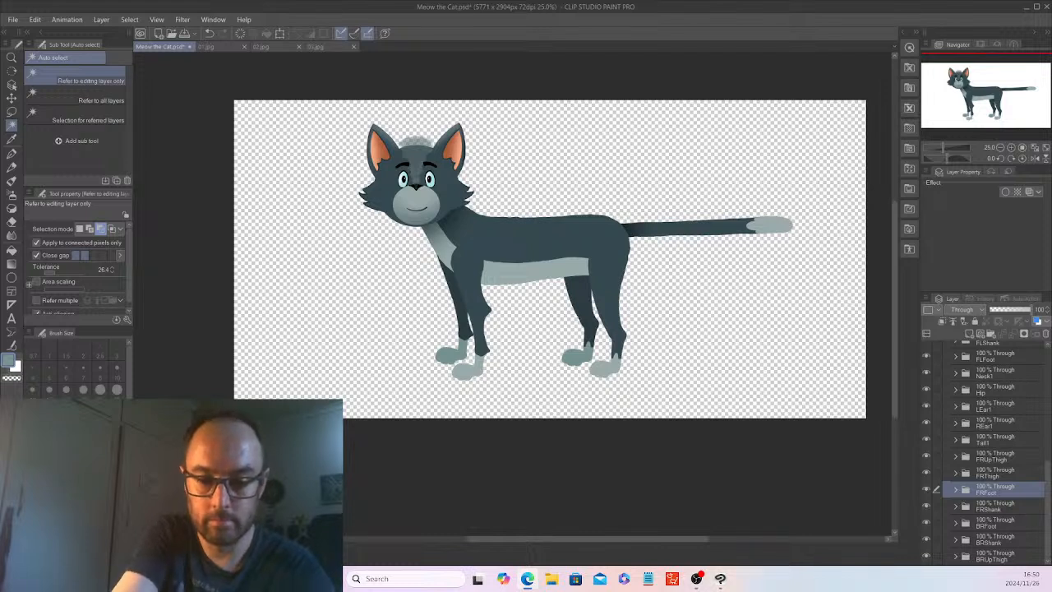
# Switch to the Microsoft Edge browser.
pyautogui.click(527, 579)
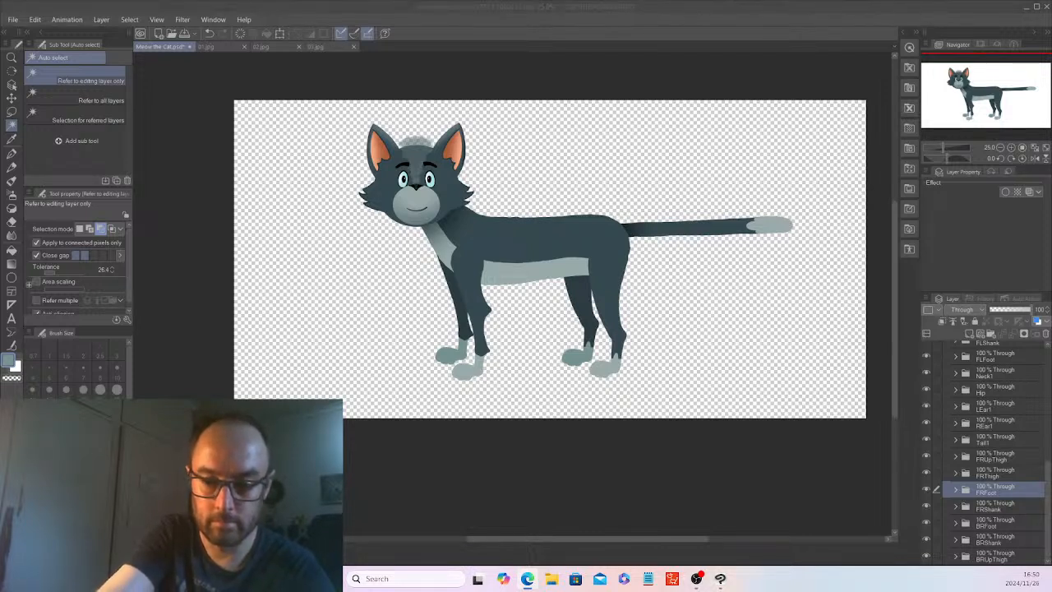